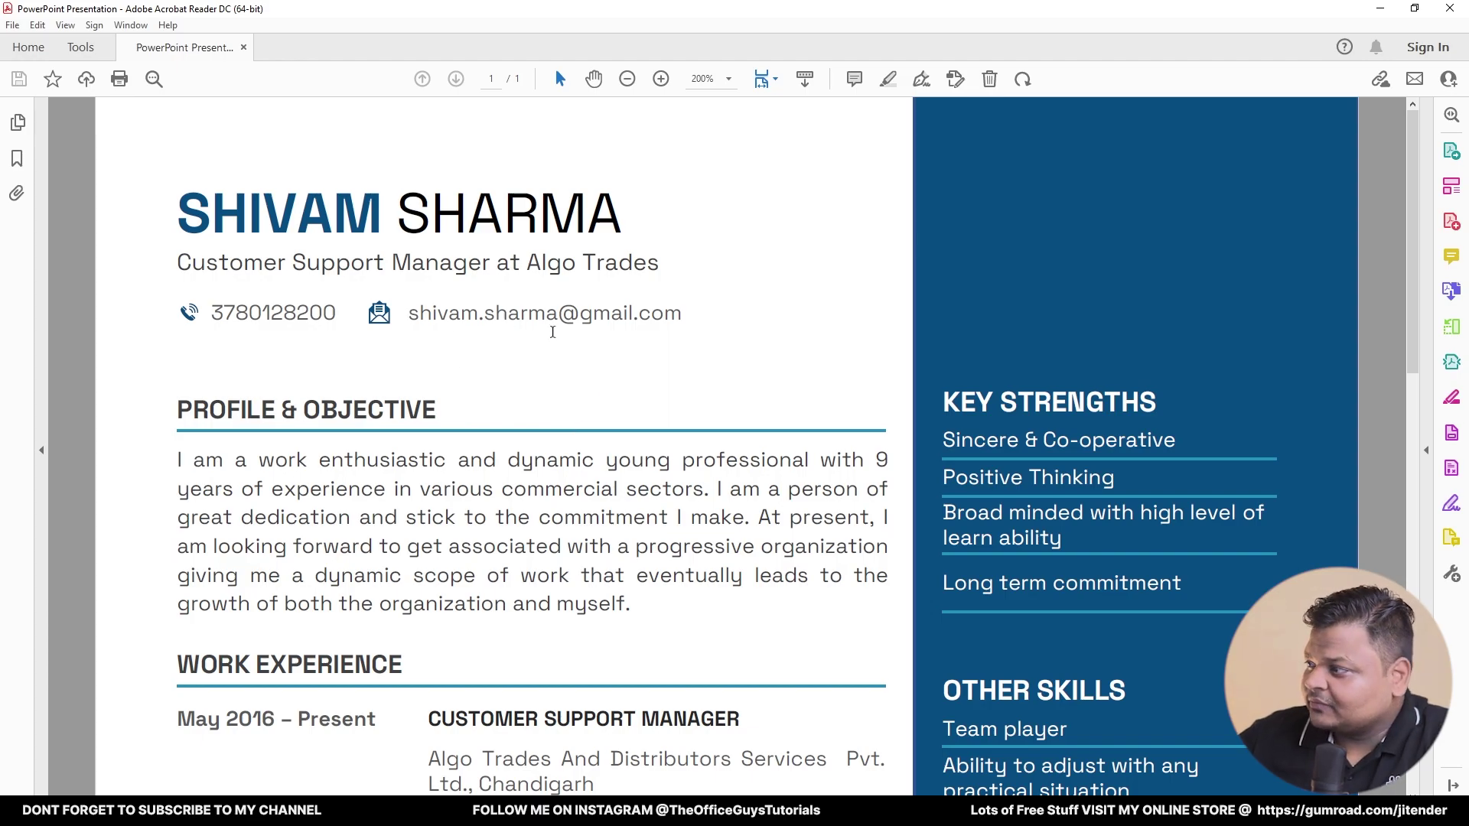
- Scroll through the reference resume page and set its zoom back to 125%
scroll(617, 352, "down", 1)
scroll(617, 352, "down", 3)
scroll(617, 352, "down", 4)
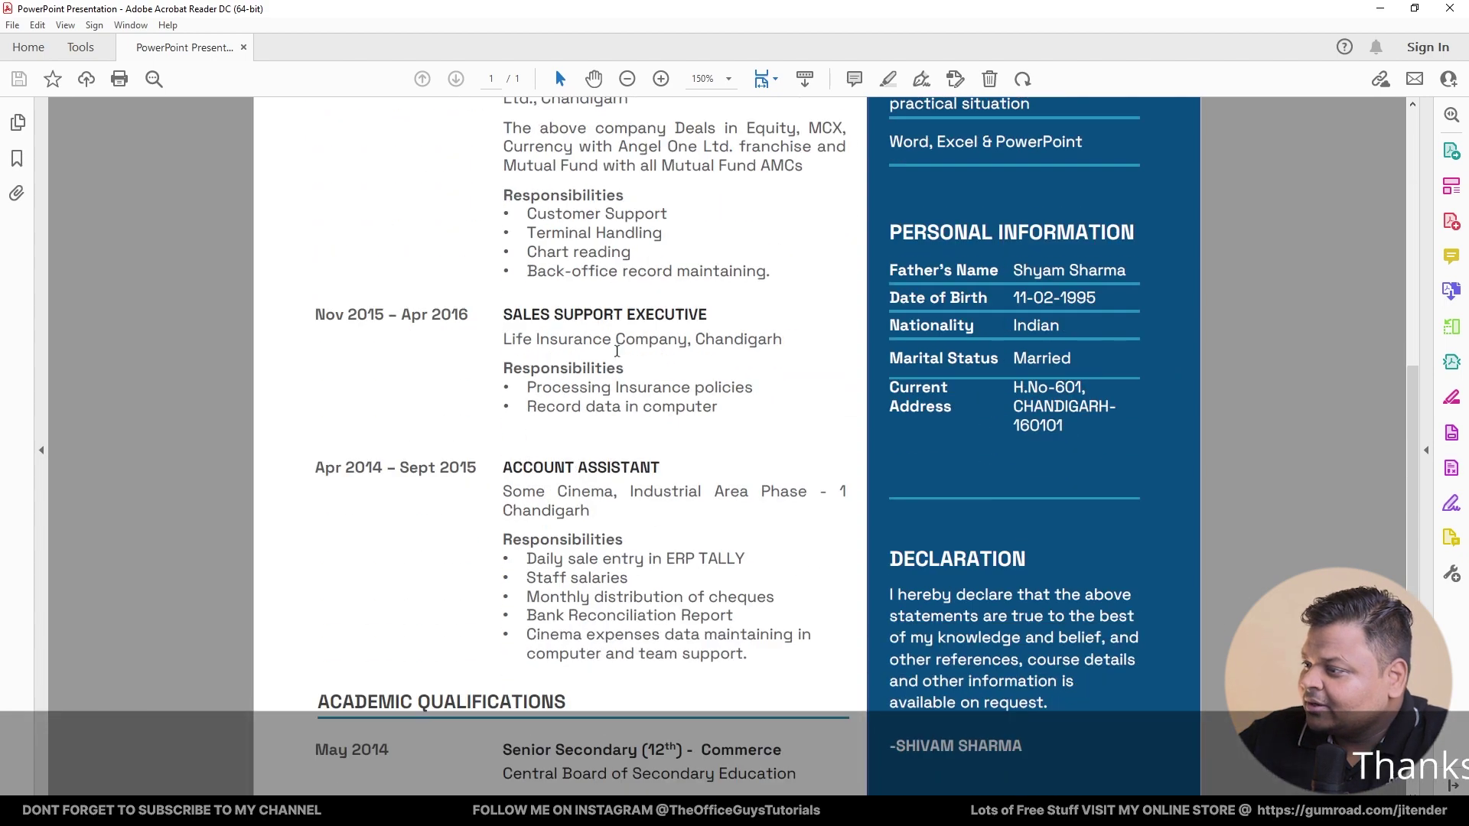
scroll(629, 402, "up", 3)
scroll(629, 402, "up", 3)
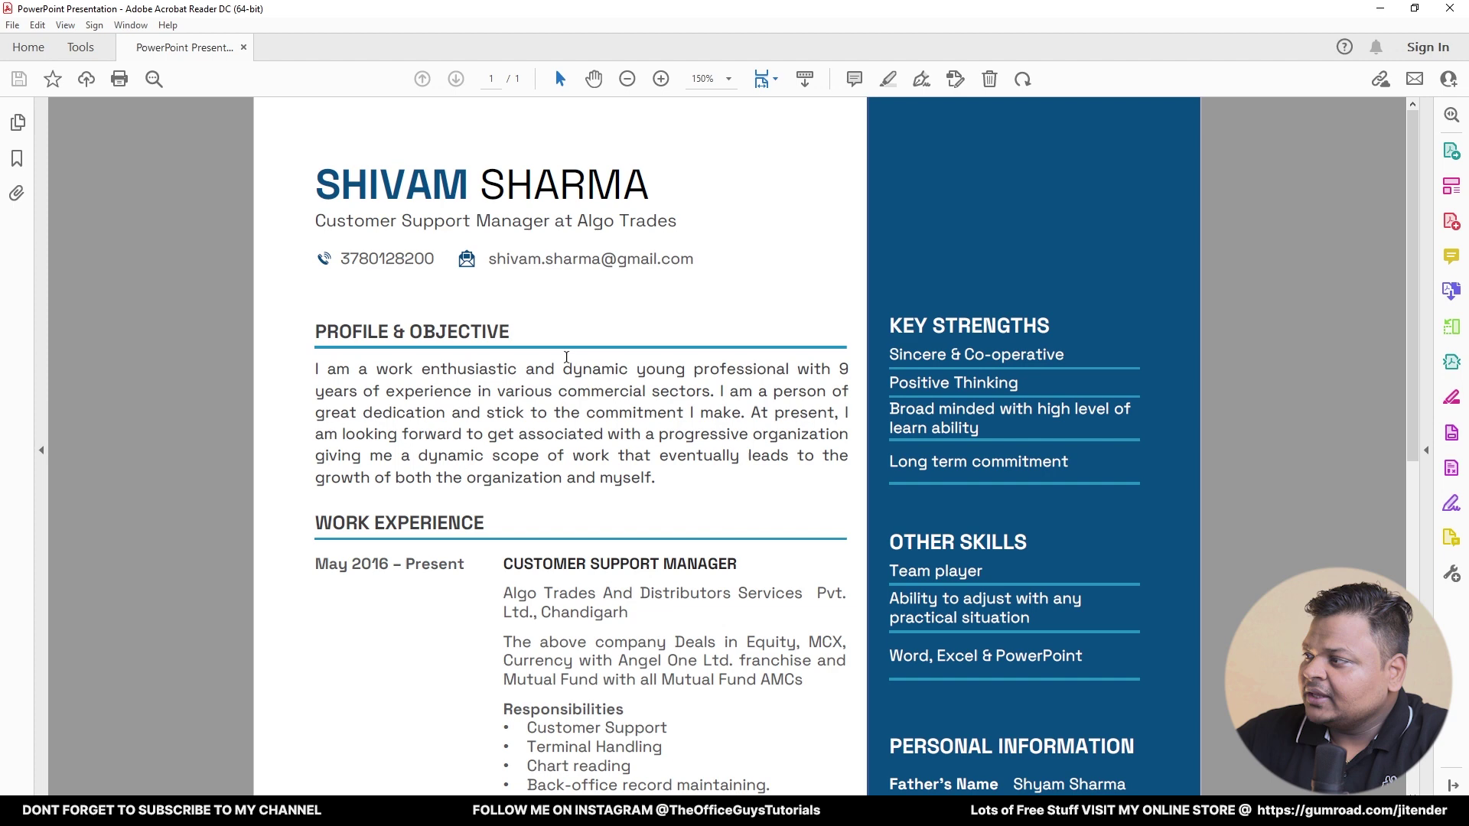
scroll(934, 298, "down", 4)
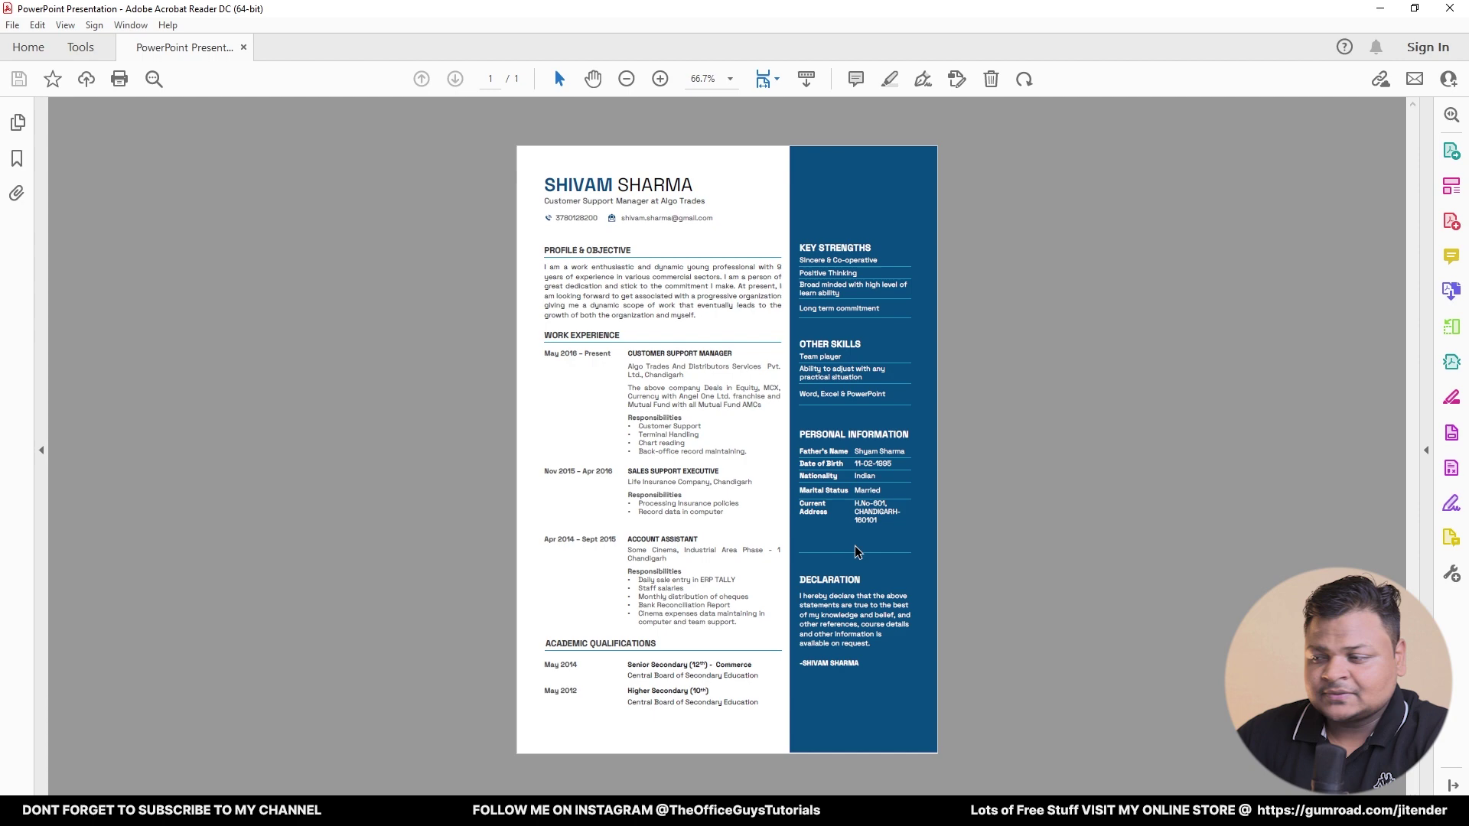
scroll(724, 415, "up", 3)
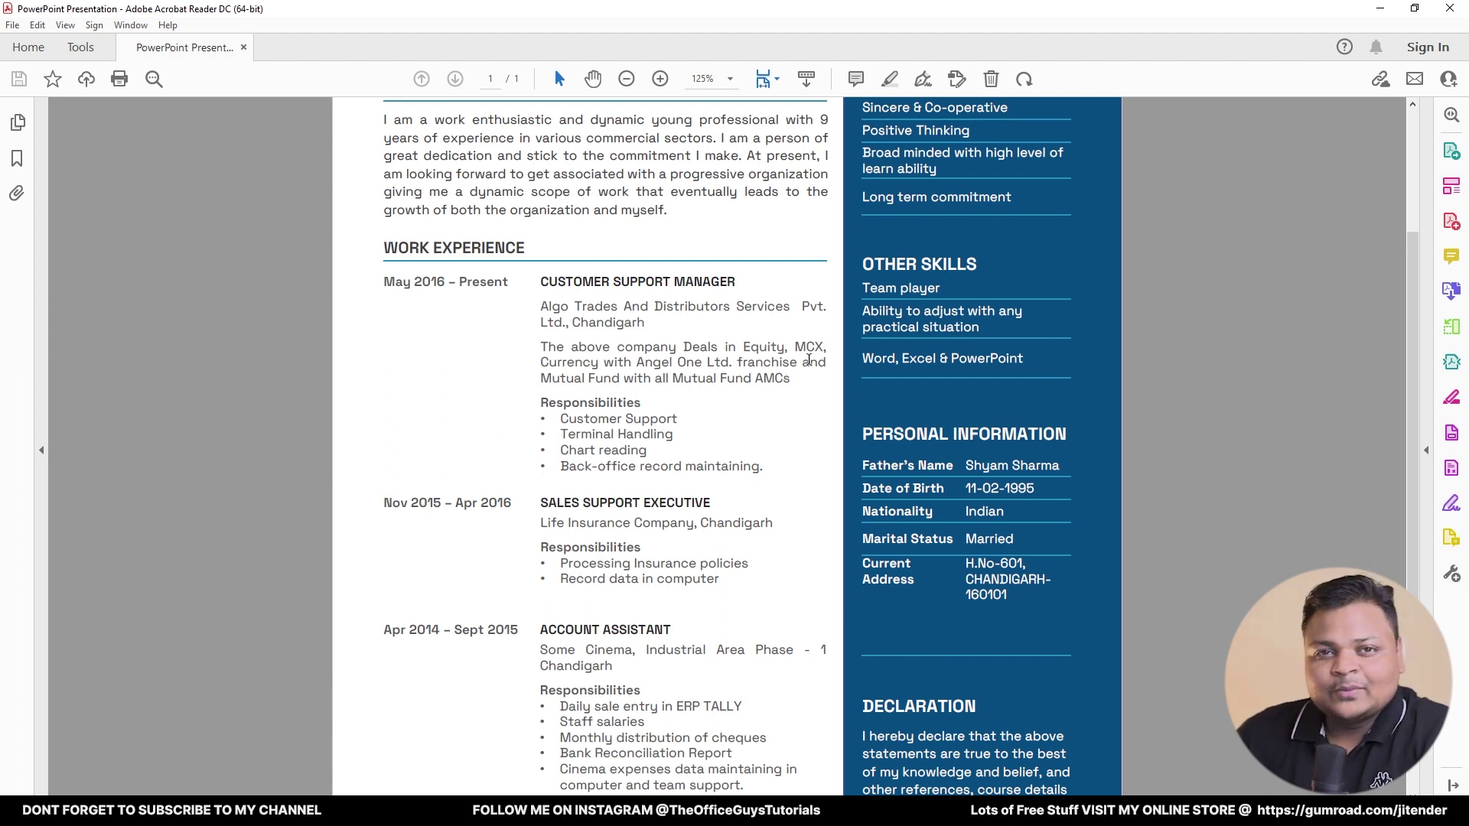
scroll(809, 360, "up", 3)
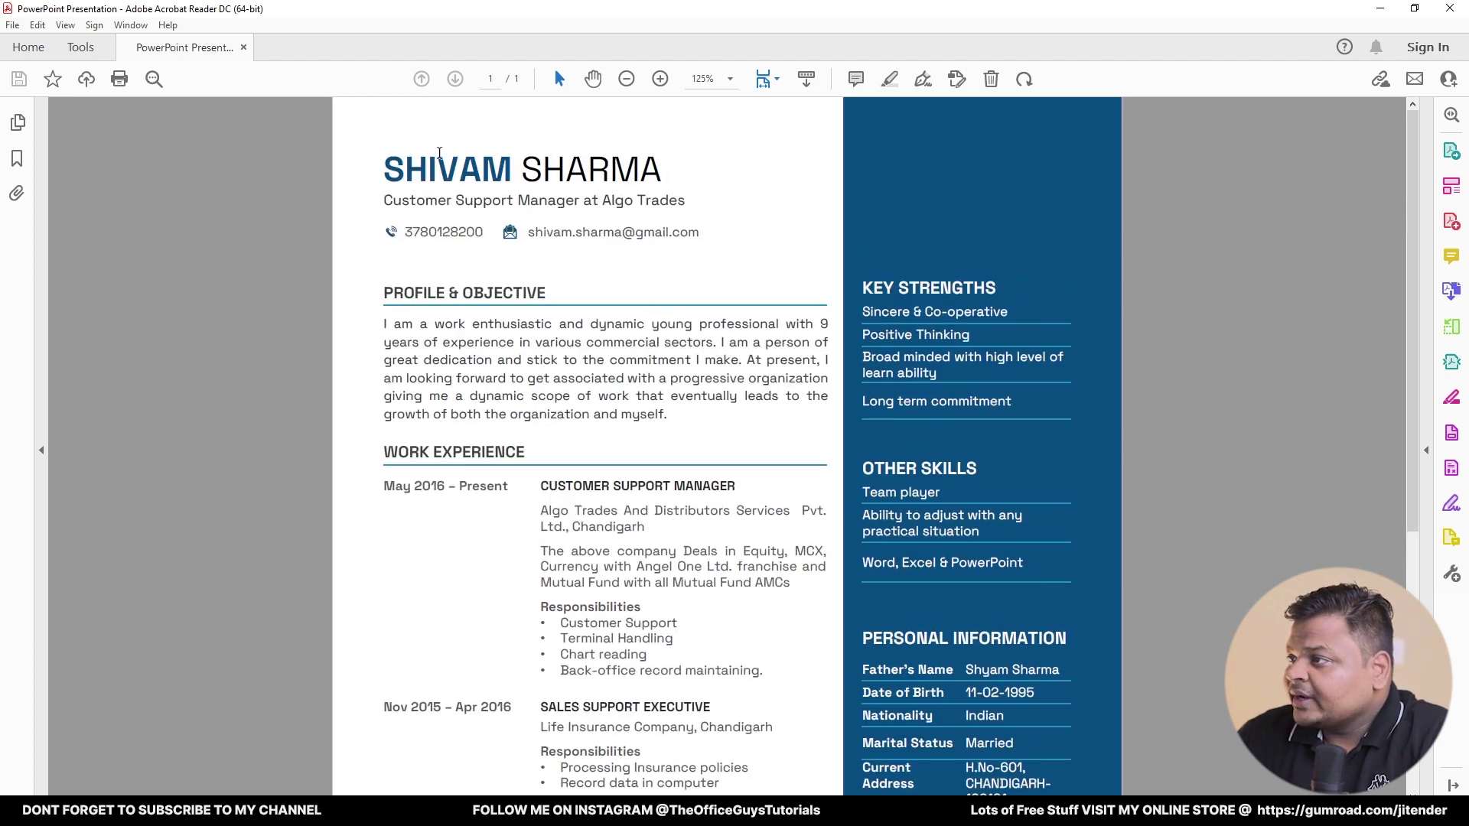
key("ctrl+plus")
key("ctrl+plus")
key("ctrl+minus")
key("ctrl+minus")
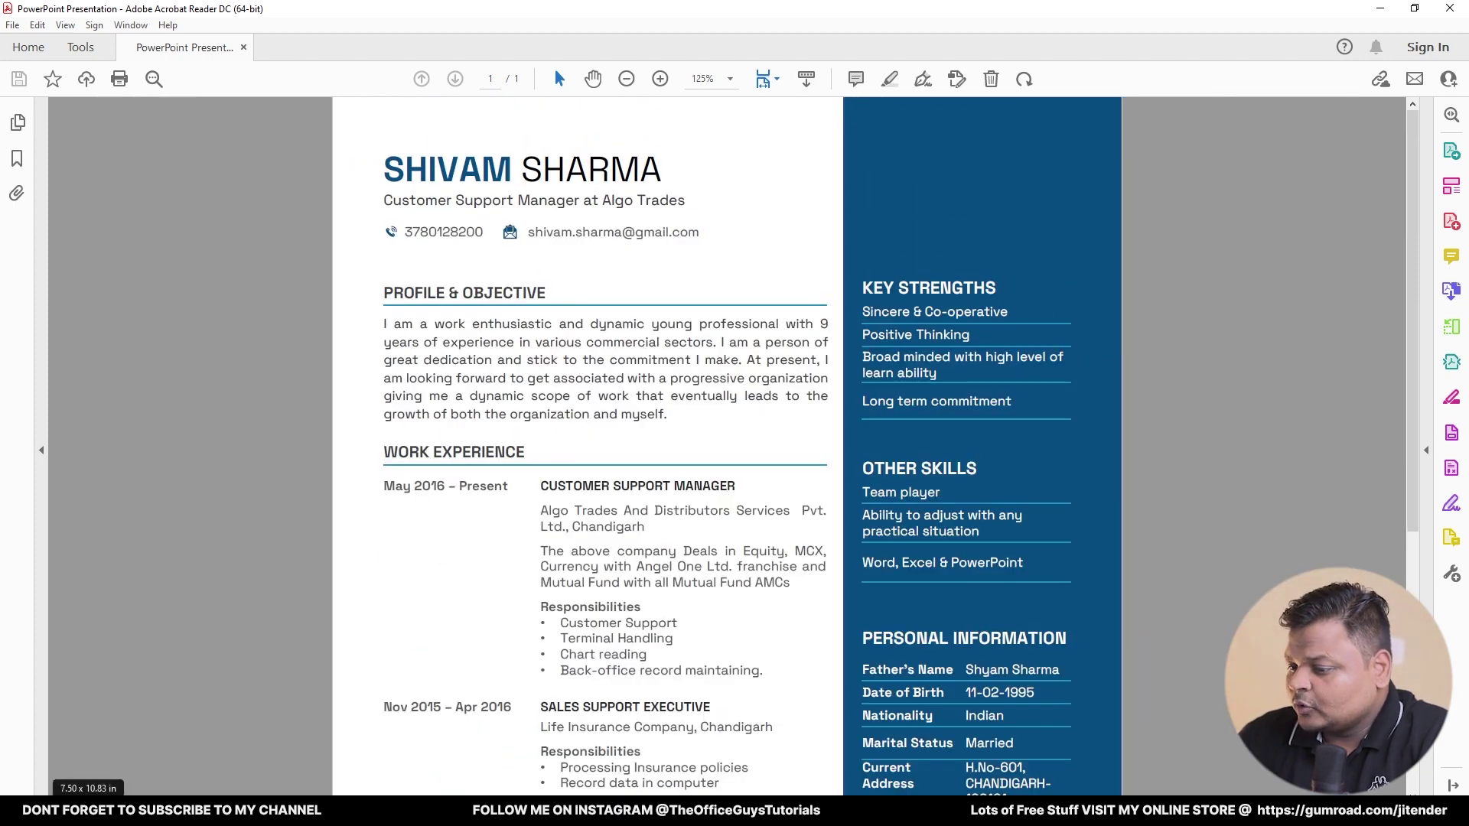
- Launch PowerPoint from Start search and create a blank presentation
key("super")
type("powe")
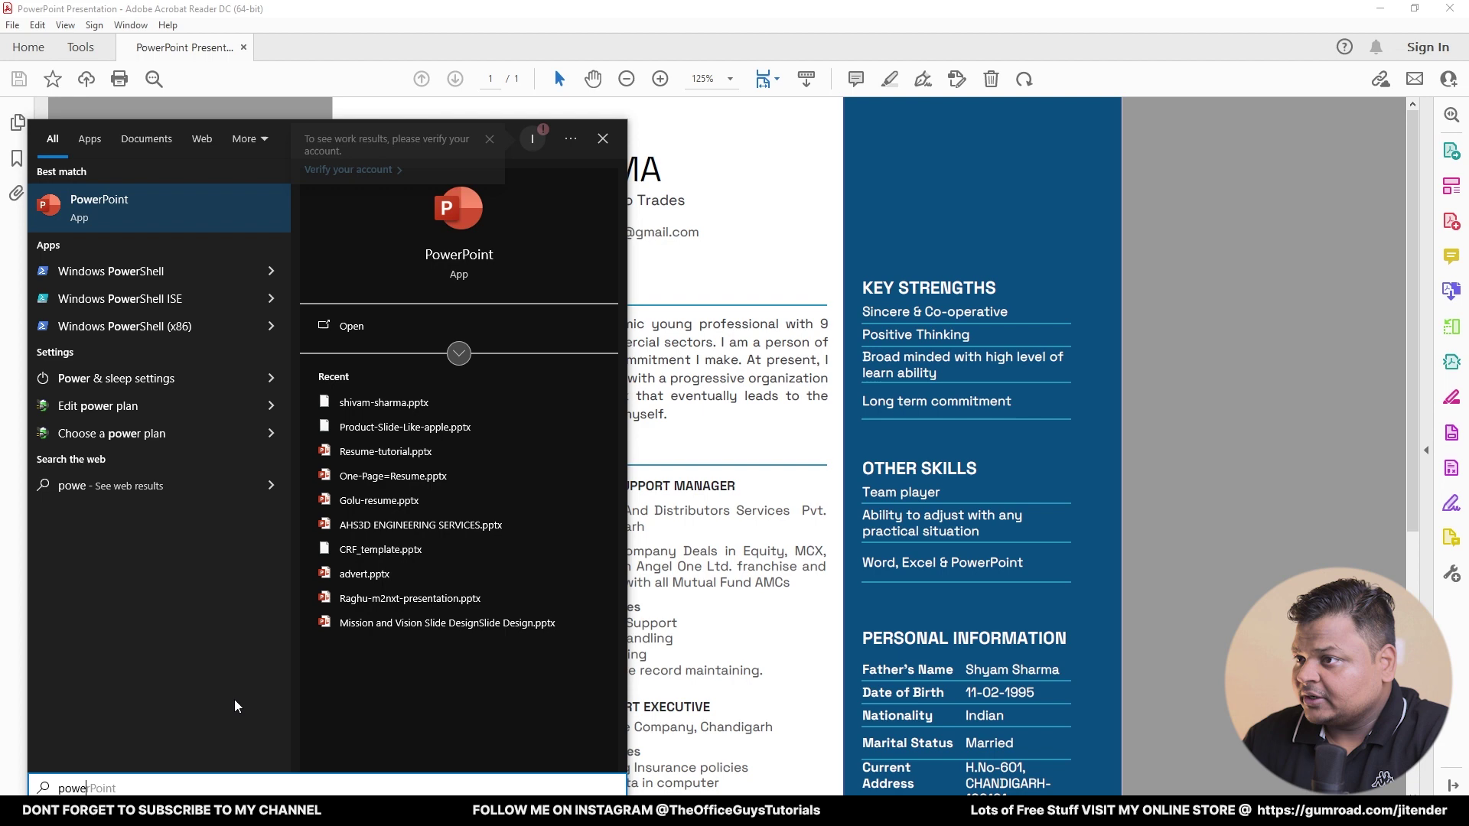
key("Return")
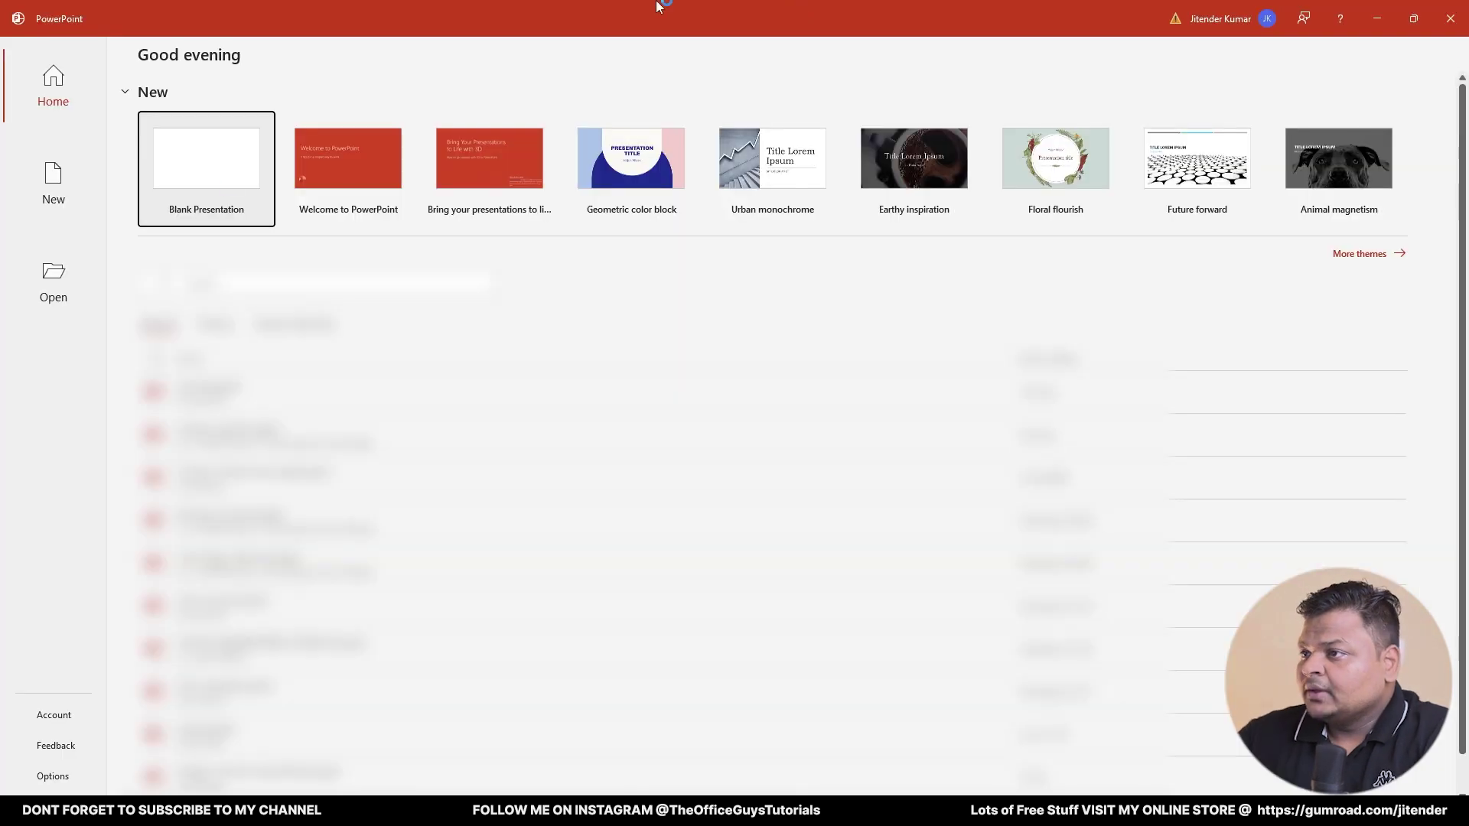
left_click(217, 187)
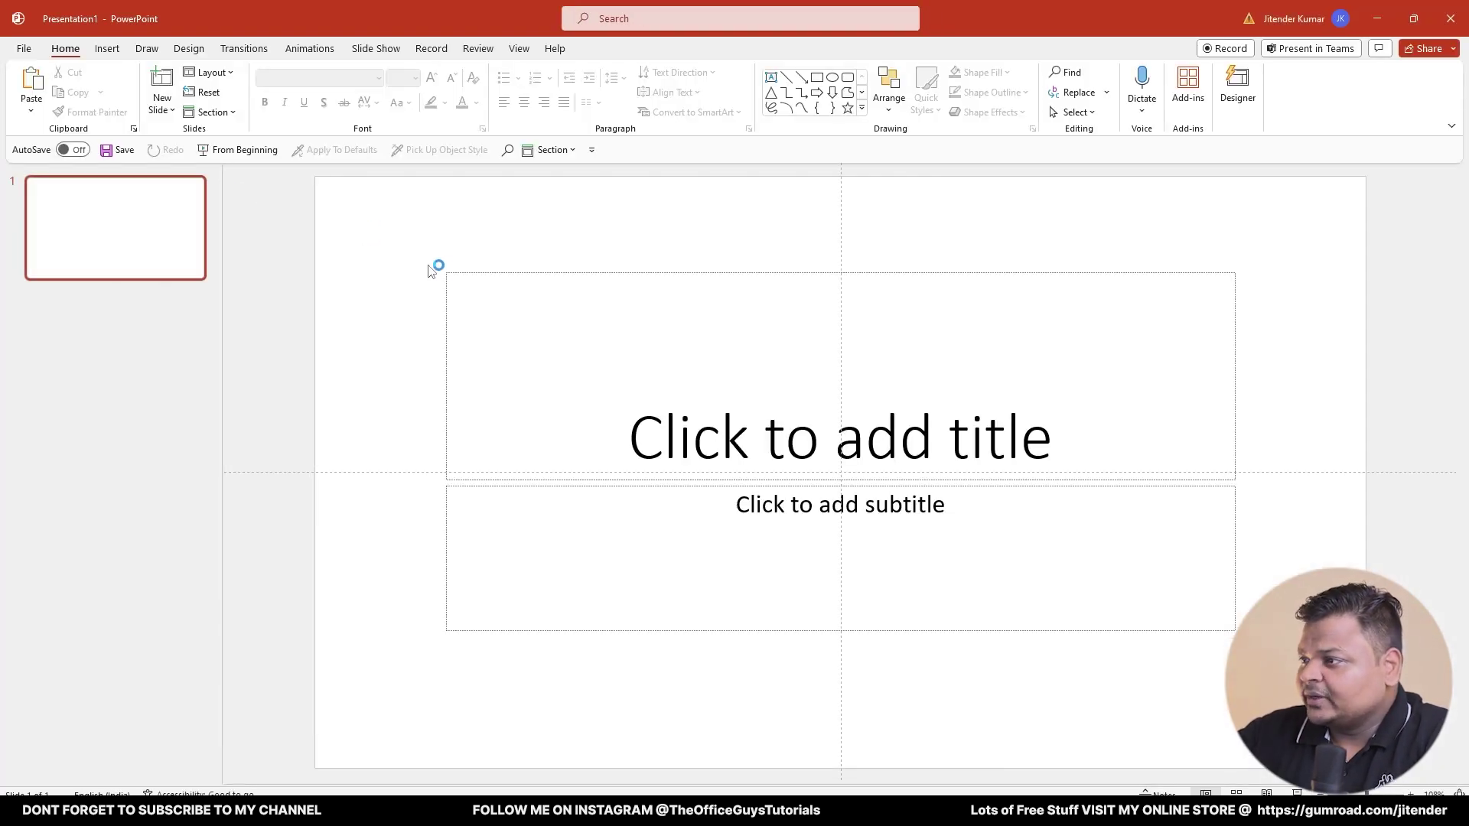
- Delete the slide's vertical guide and its horizontal guide
right_click(843, 225)
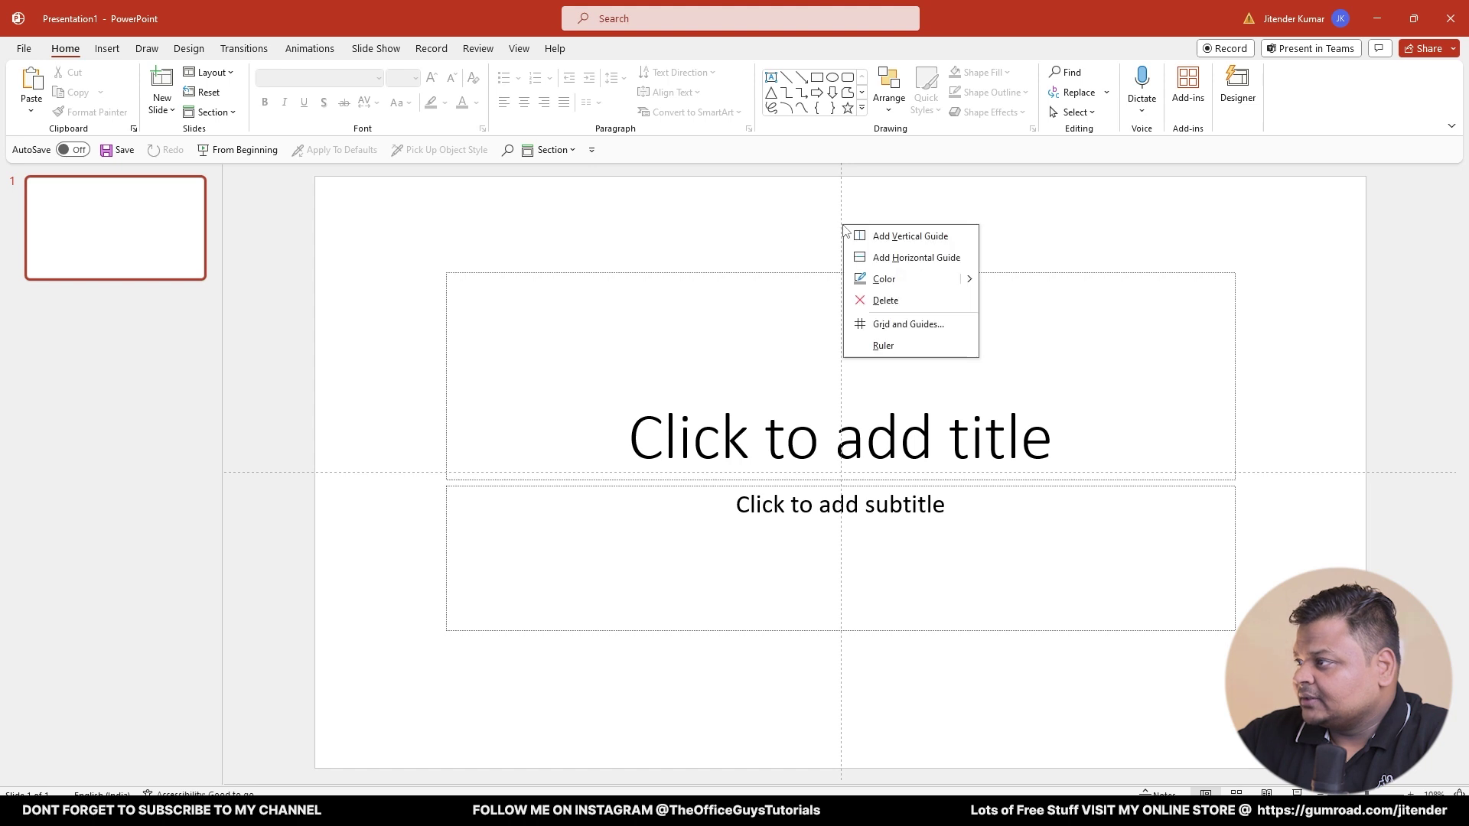
left_click(887, 300)
right_click(400, 471)
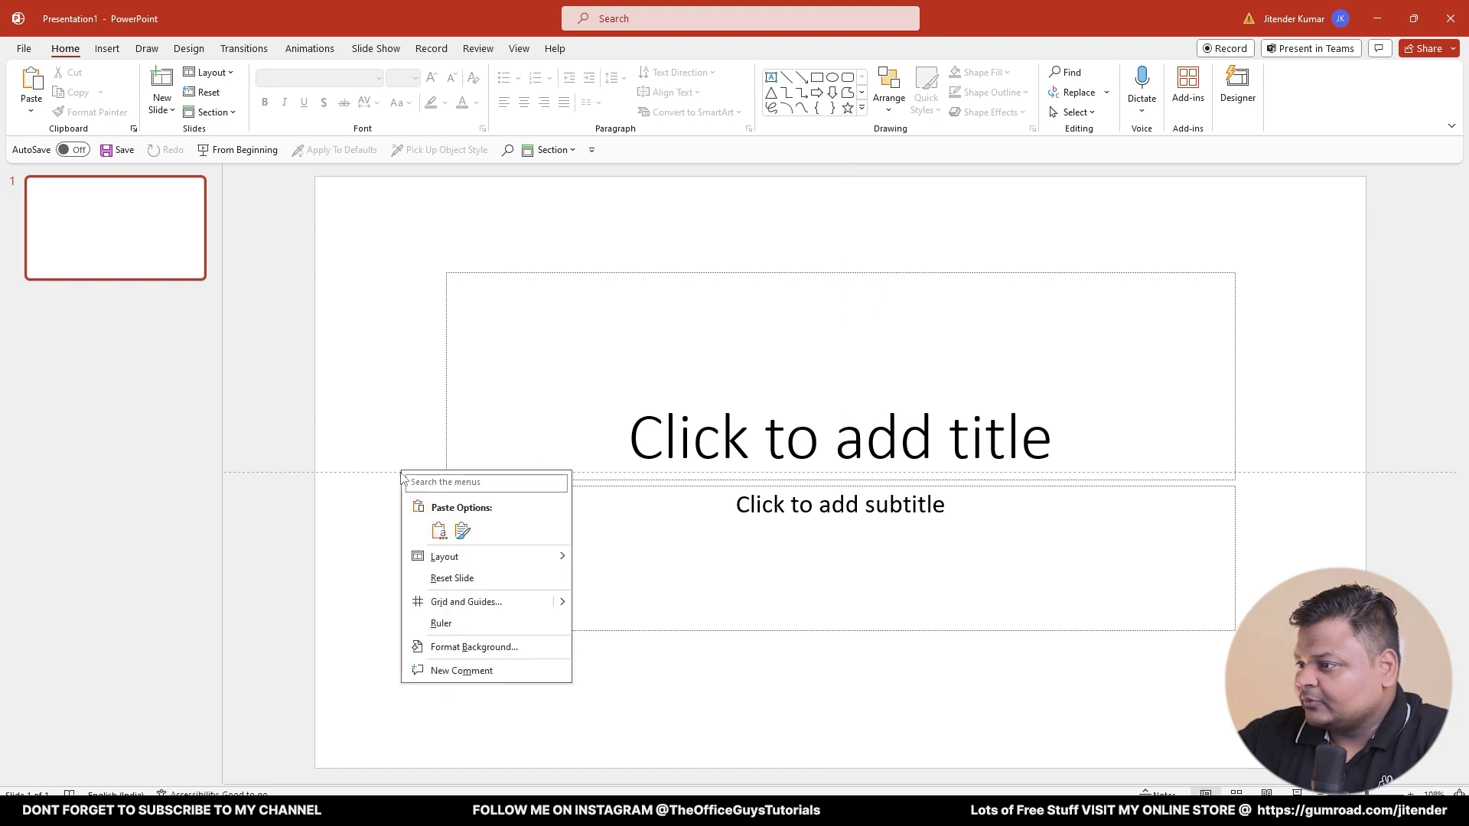
right_click(391, 474)
right_click(391, 472)
left_click(434, 550)
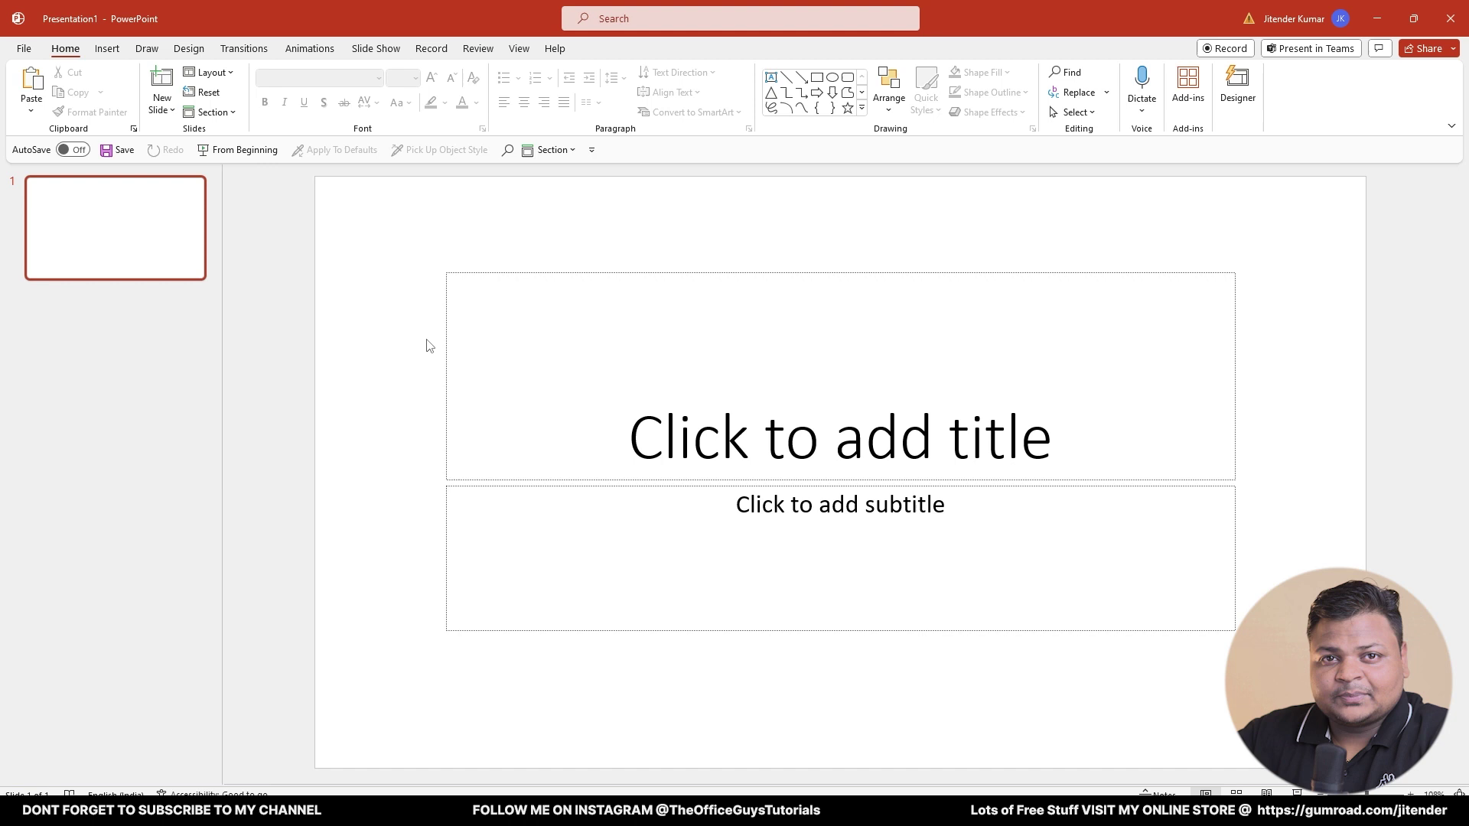
- Set a custom slide size of A4 Paper in portrait, choosing Maximize for the content
left_click(188, 50)
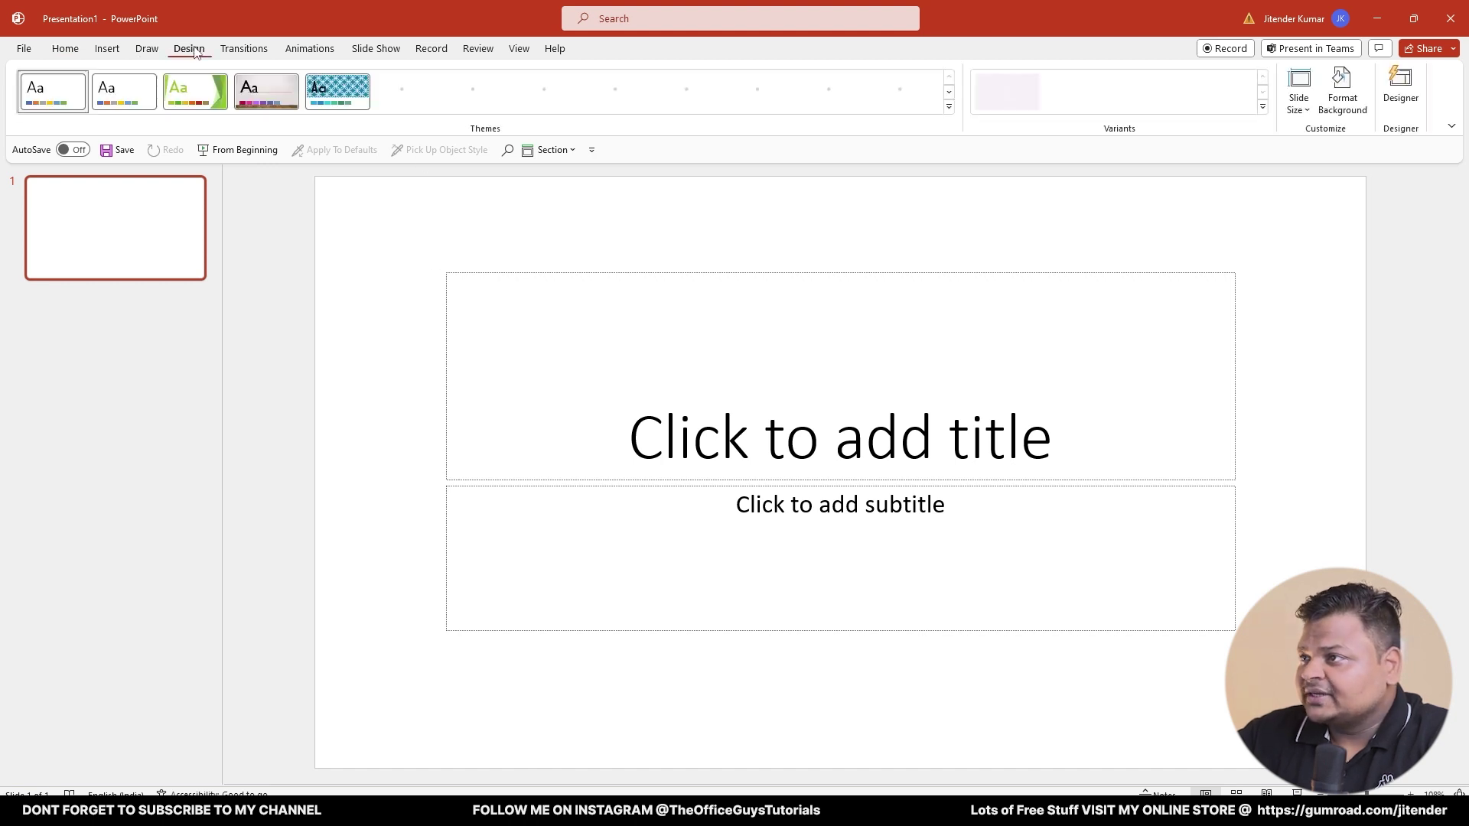
left_click(1298, 112)
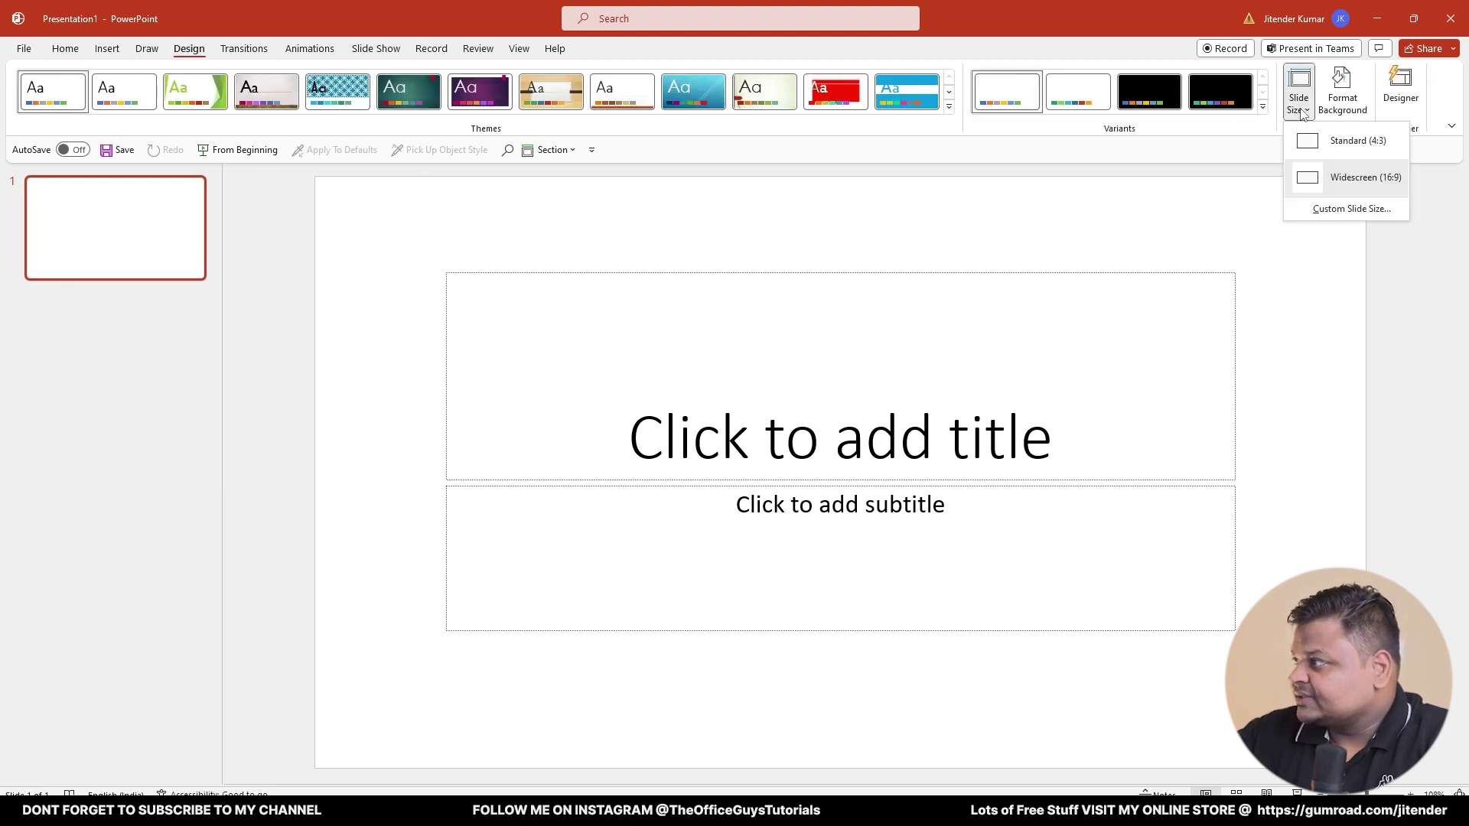
left_click(1337, 219)
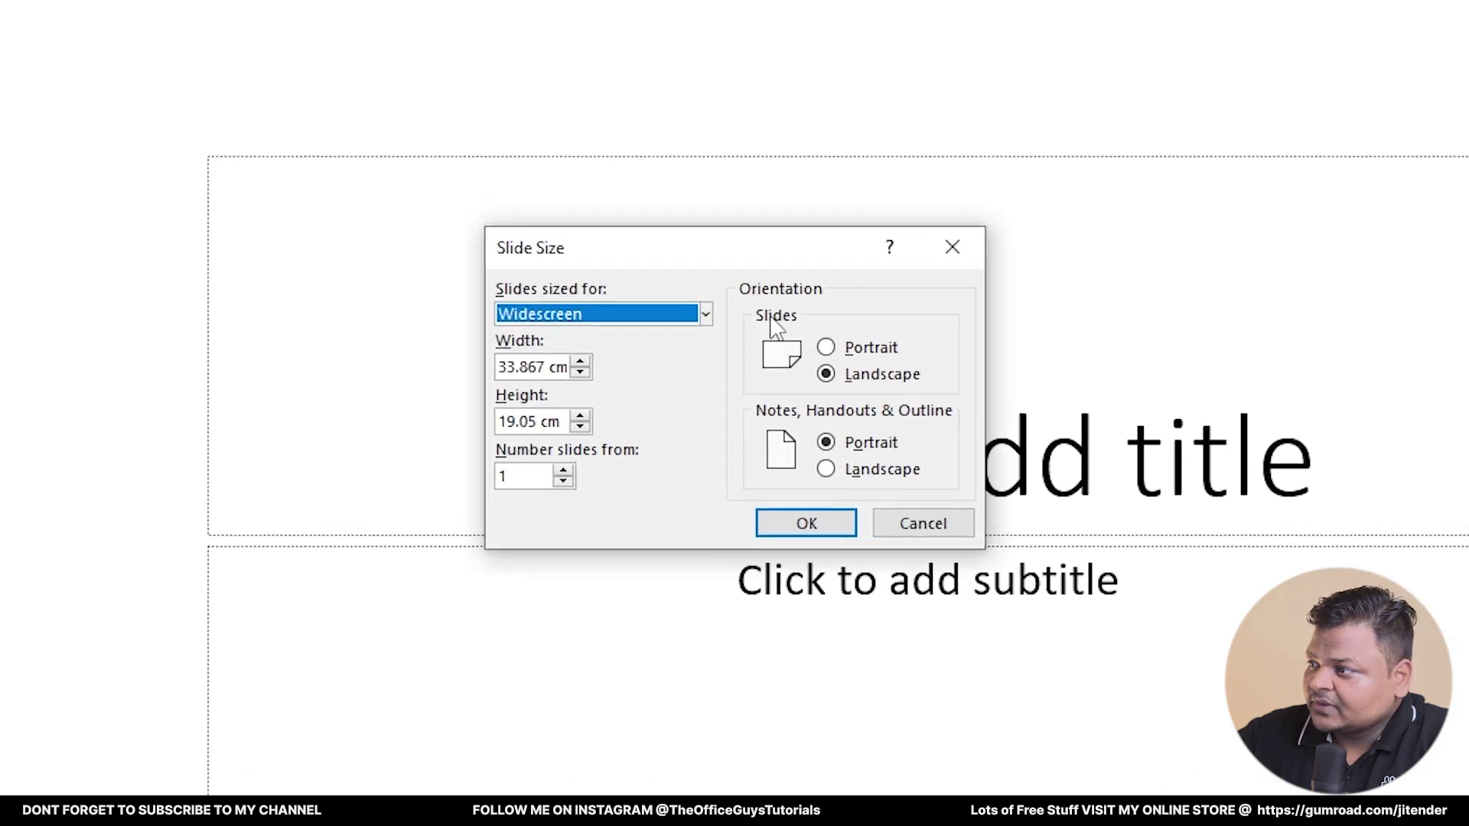
left_click(688, 353)
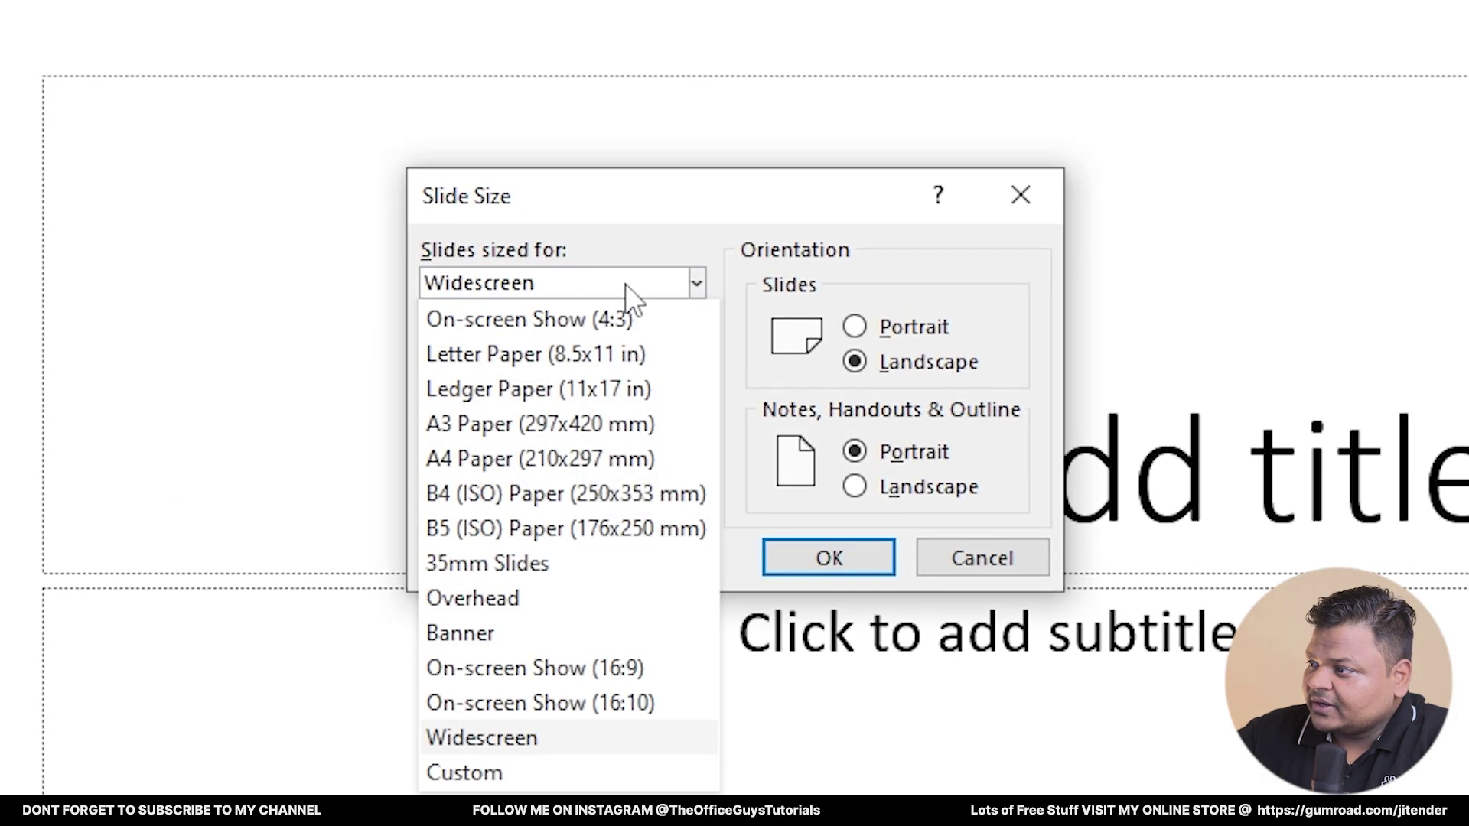
left_click(479, 459)
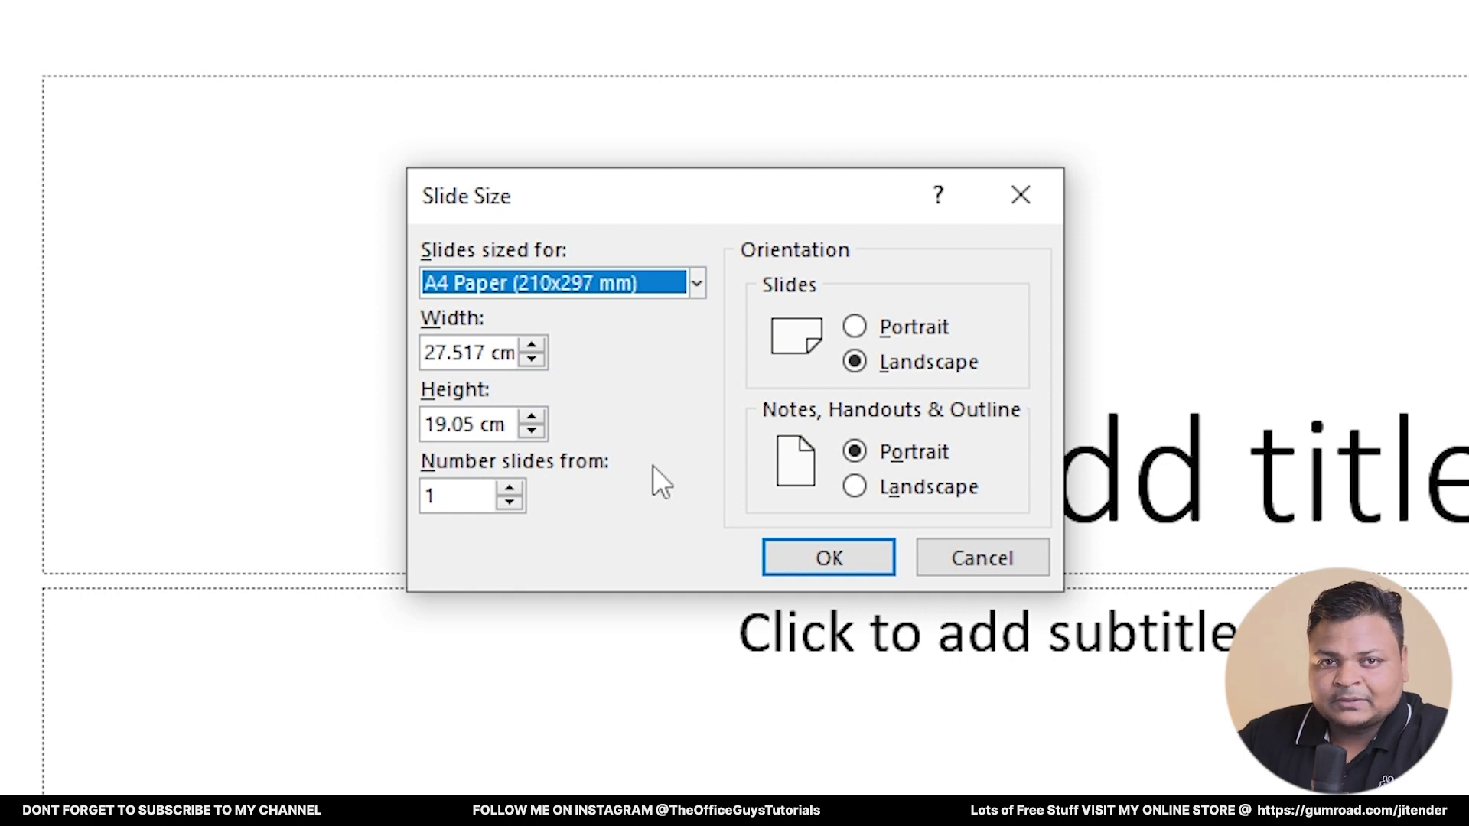
left_click(912, 336)
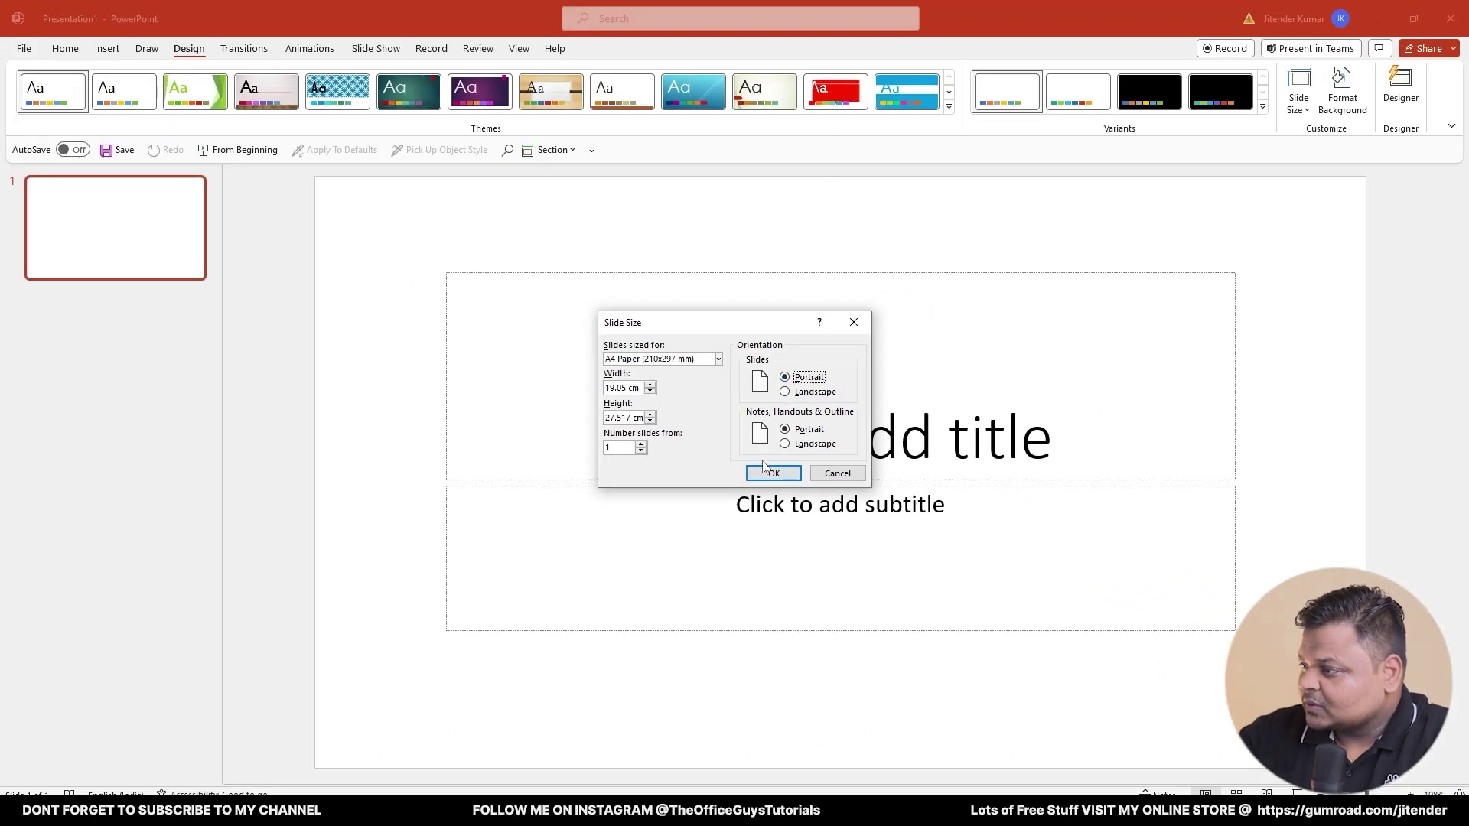
left_click(829, 558)
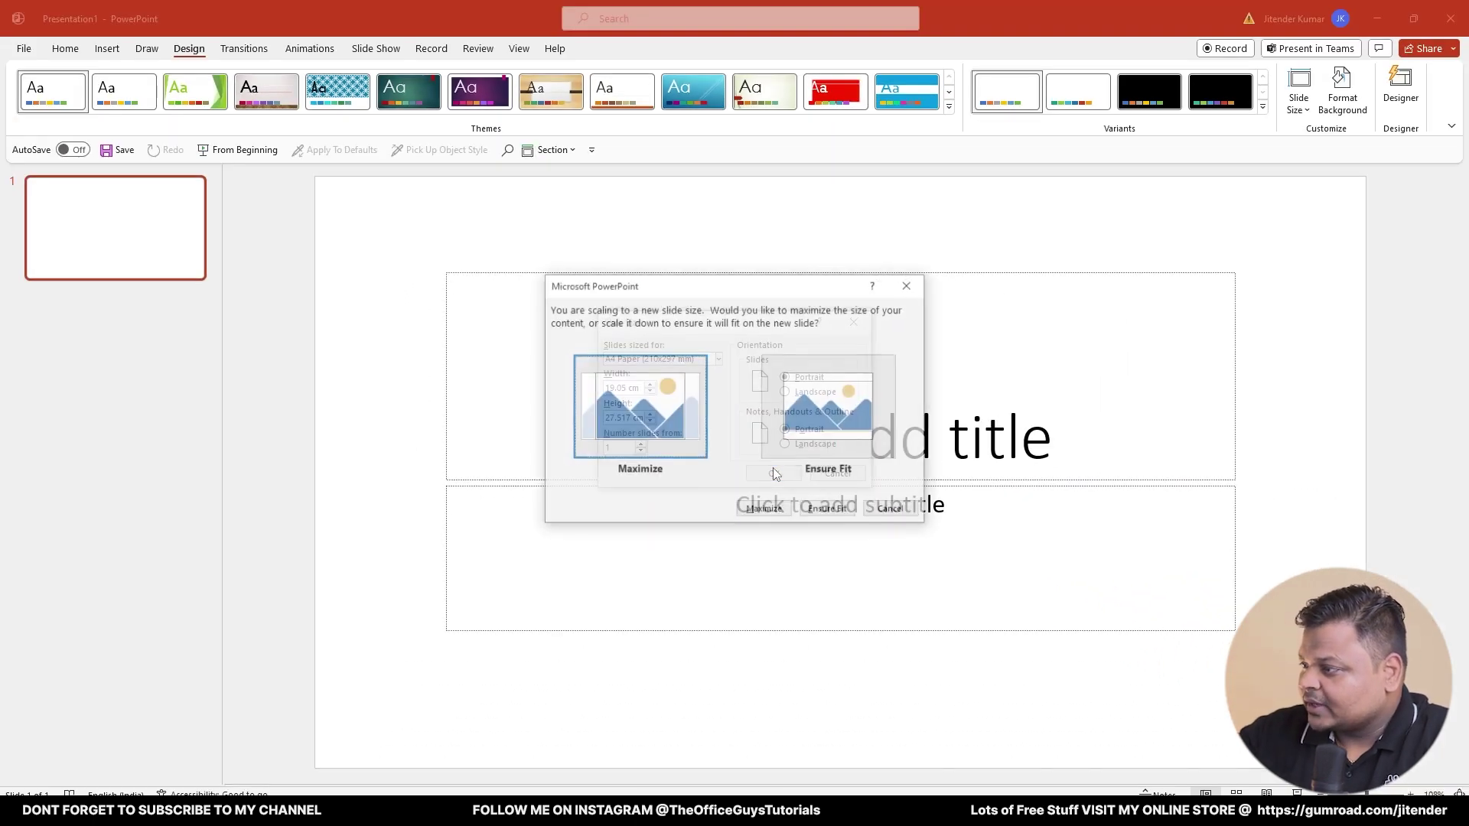
left_click(762, 508)
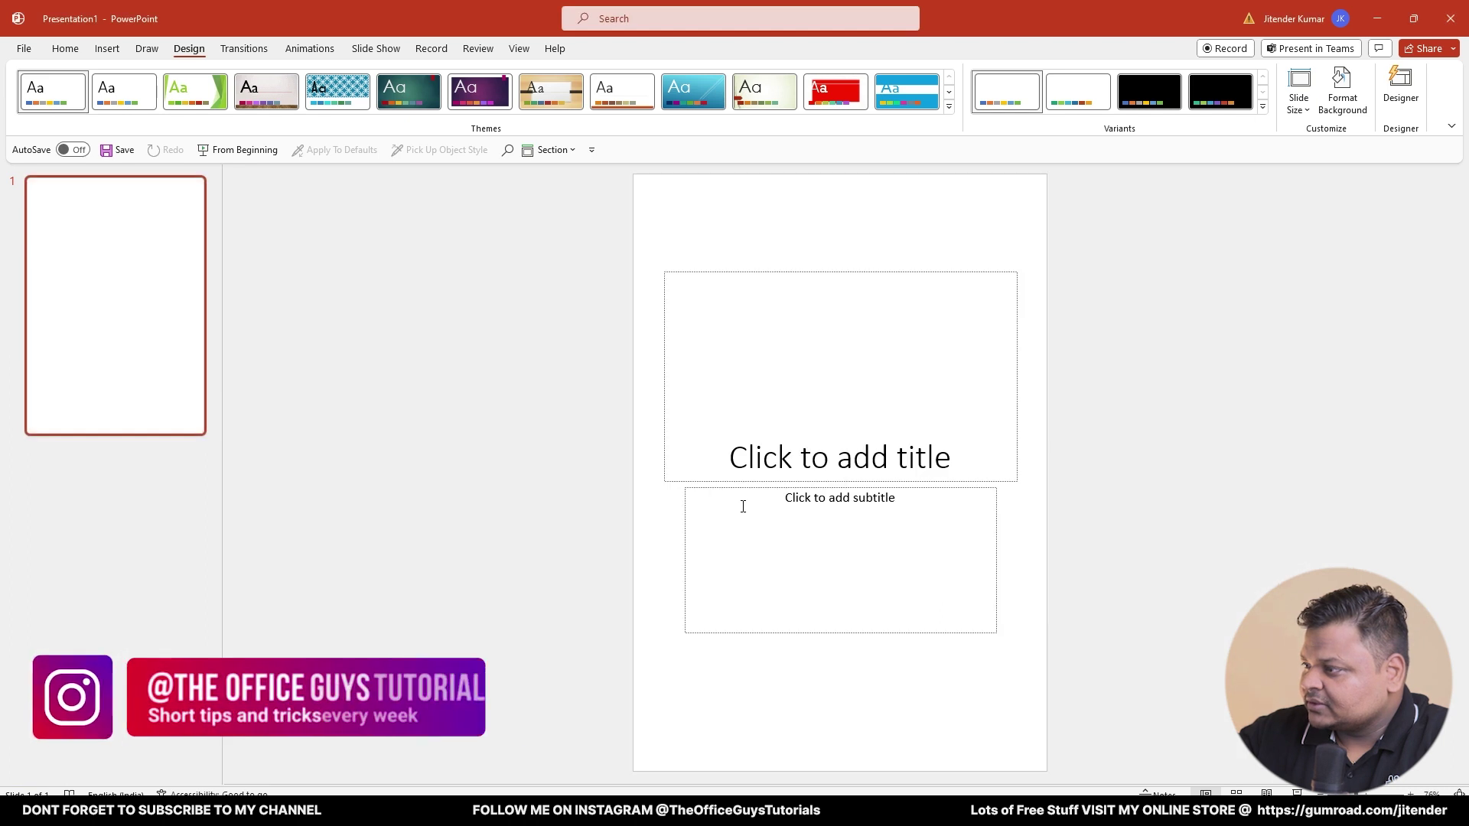
left_click(112, 272)
- Apply the Blank layout to slide 1 from its thumbnail menu
right_click(182, 327)
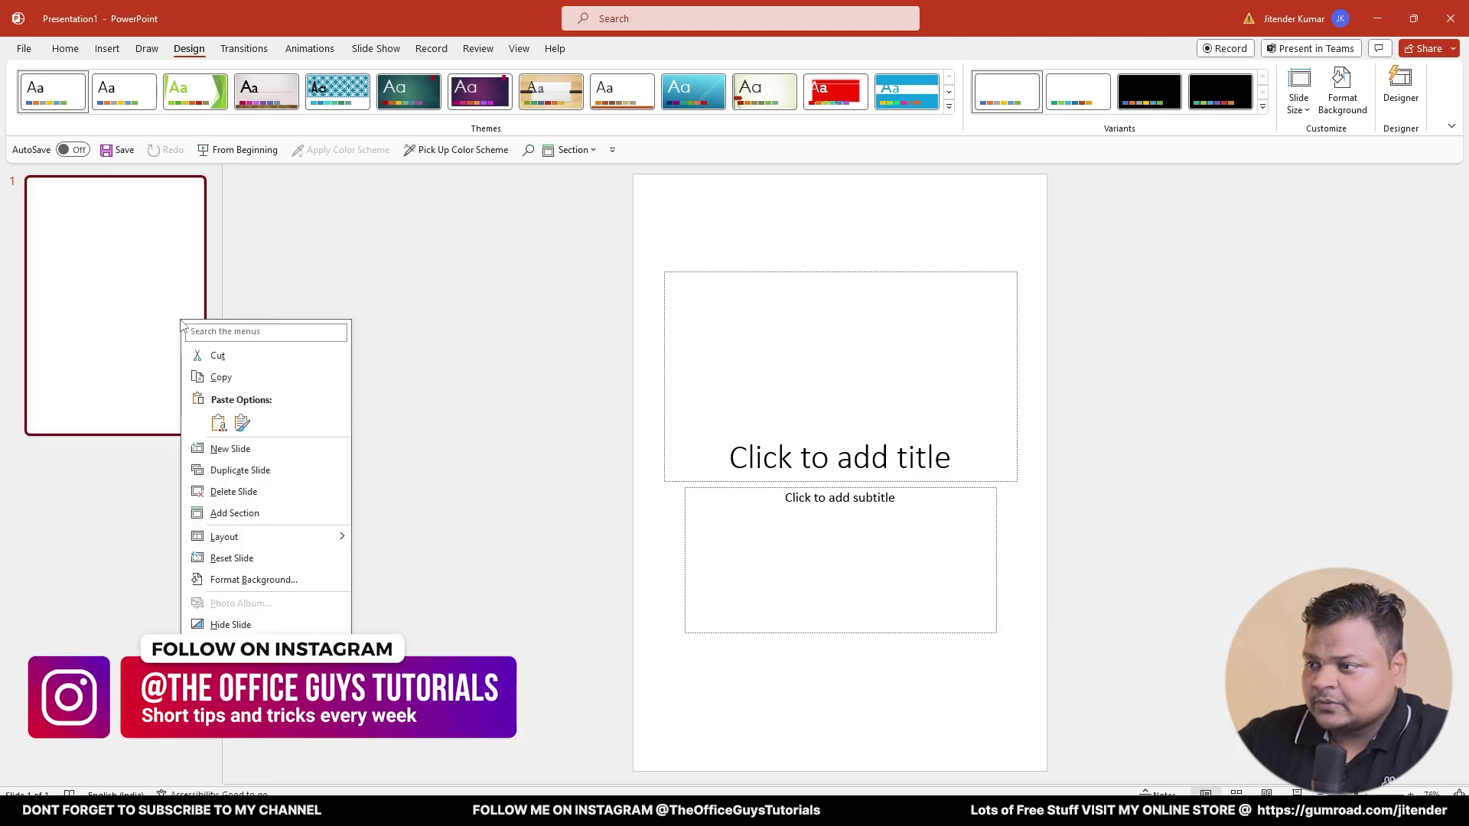
mouse_move(274, 540)
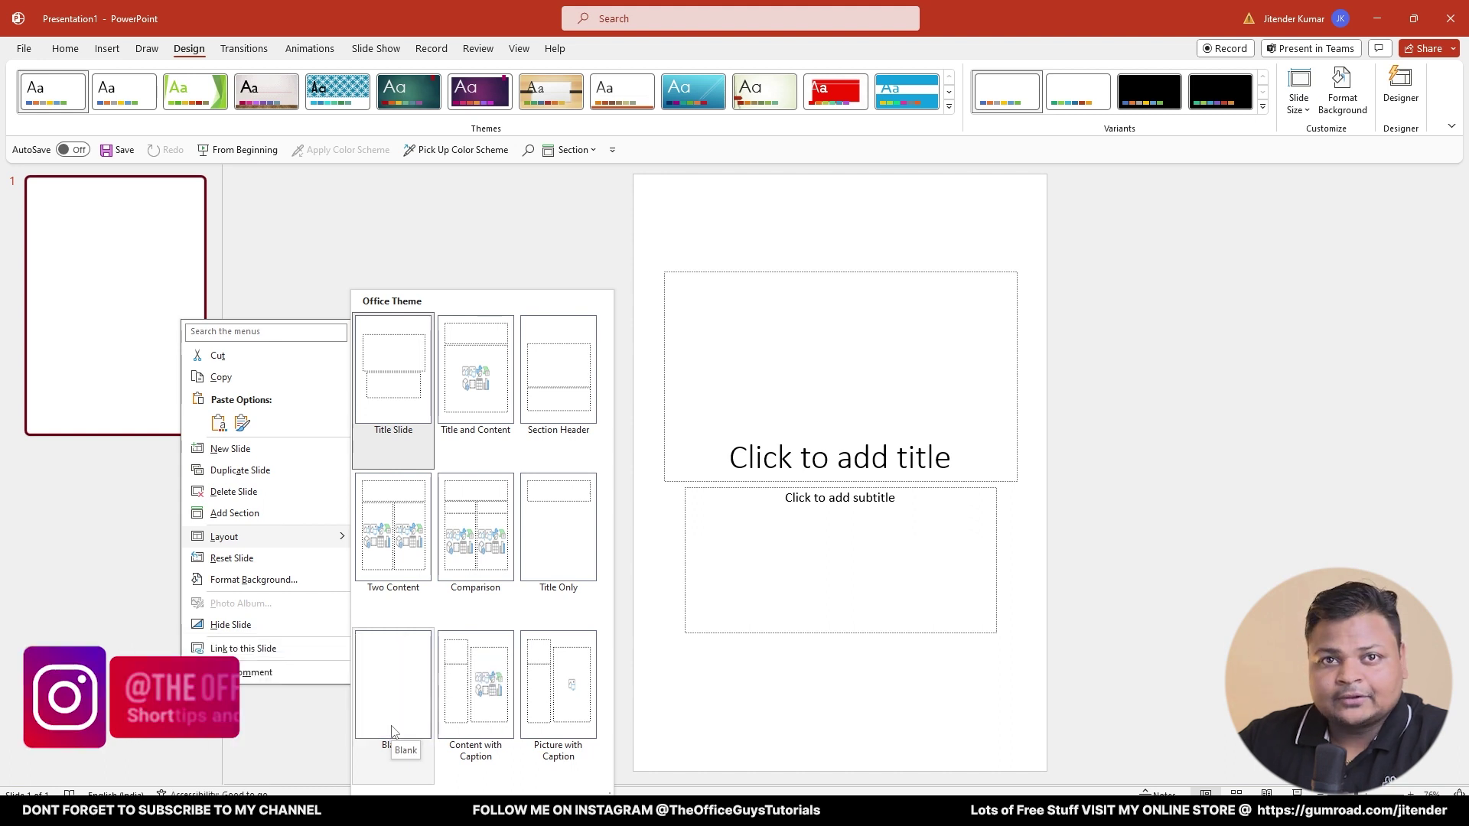
left_click(393, 733)
left_click(687, 243)
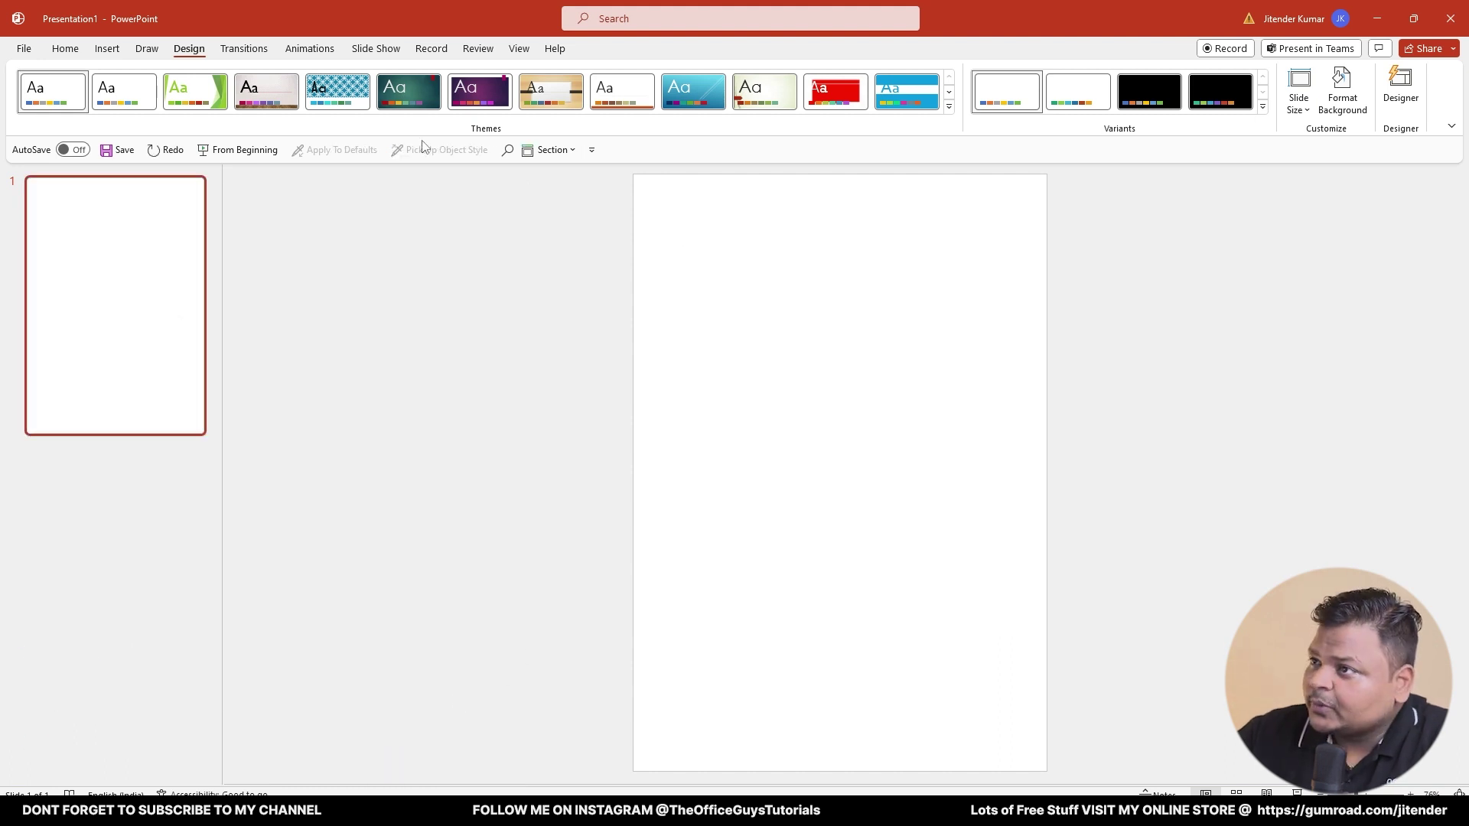
left_click(67, 50)
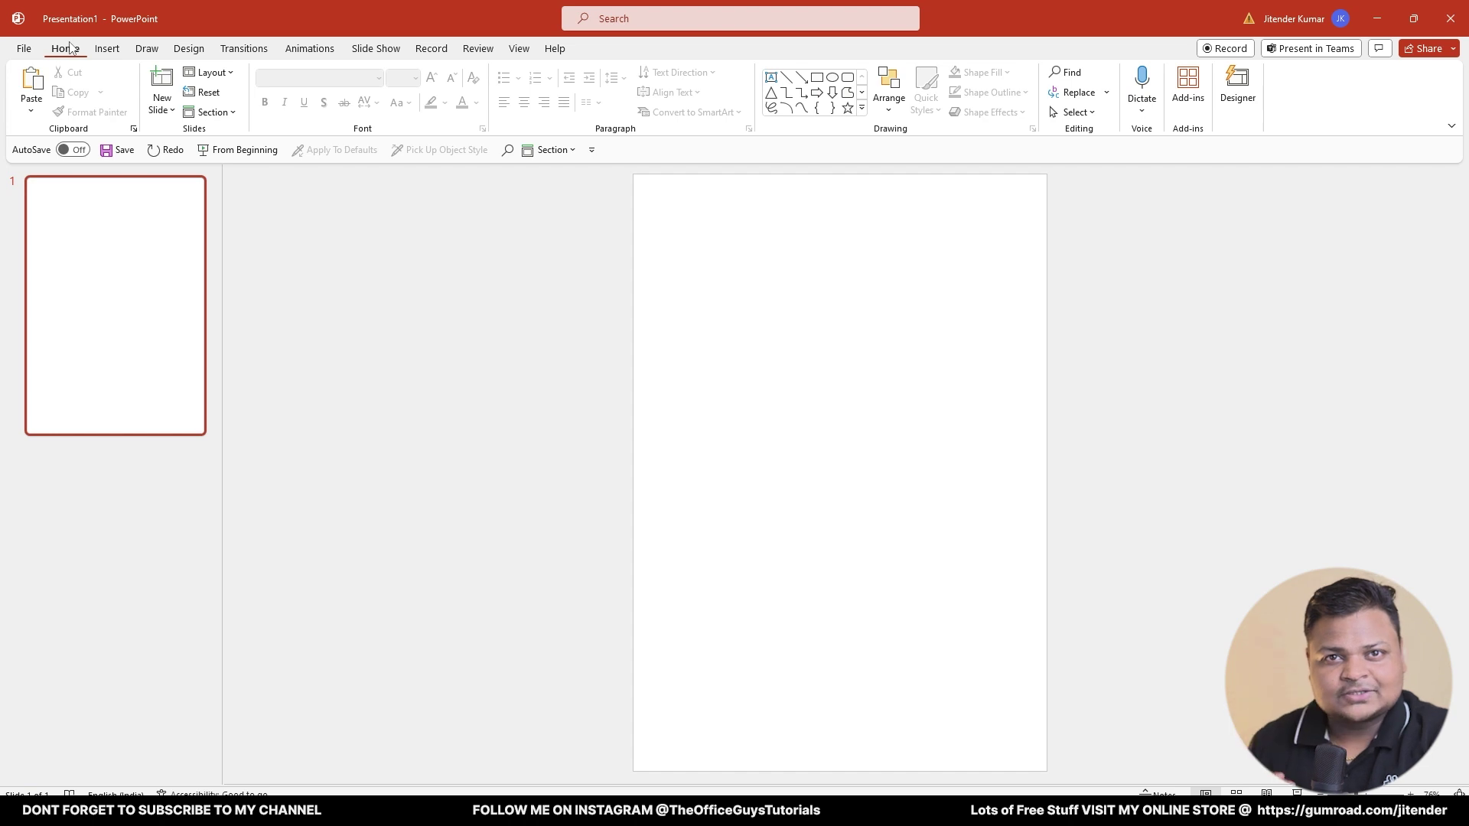
- Draw a rectangle and size it to a 0.5 in by 0.5 in square
left_click(817, 78)
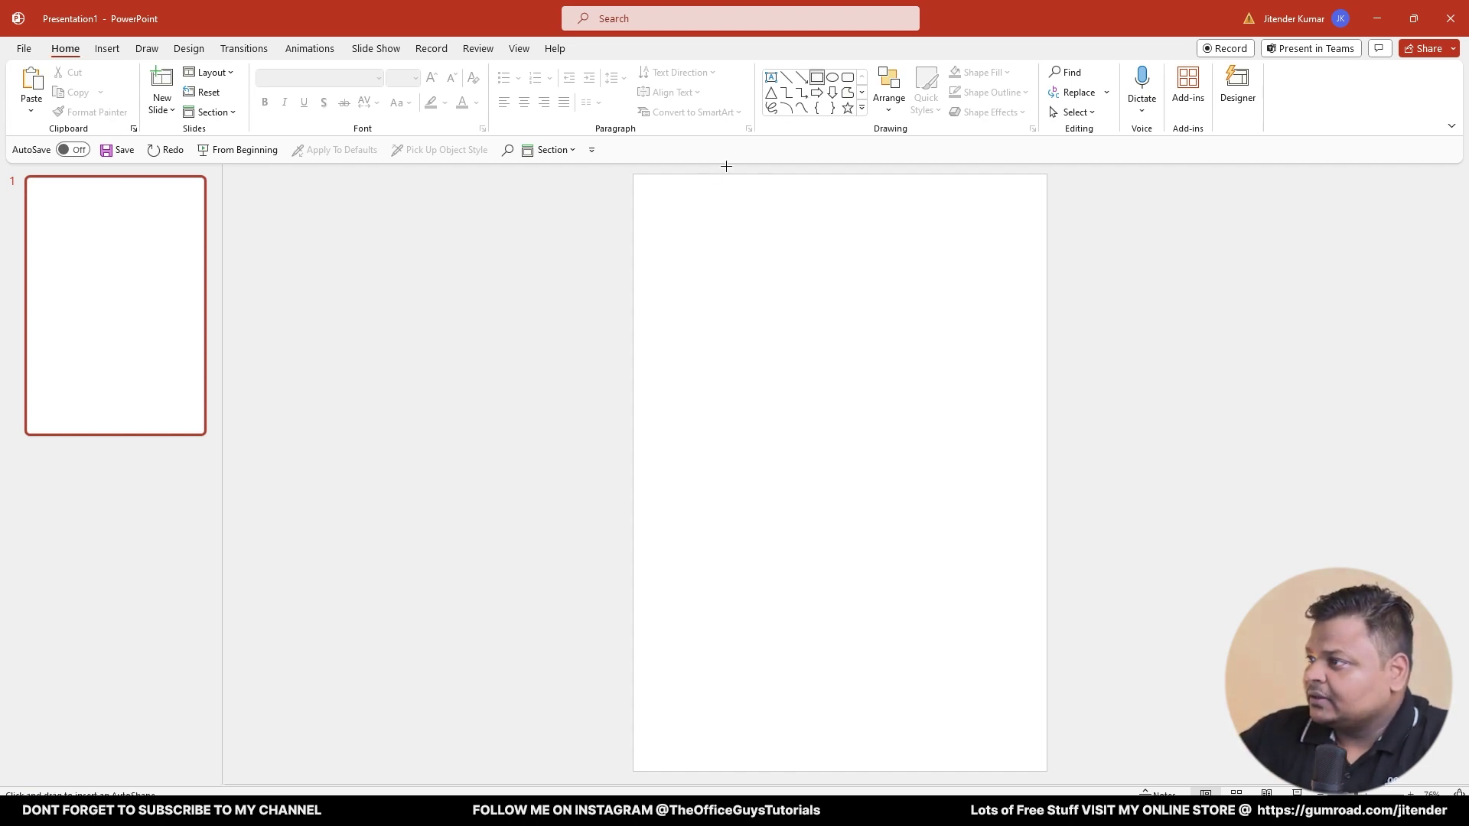
left_click_drag(654, 207, 736, 303)
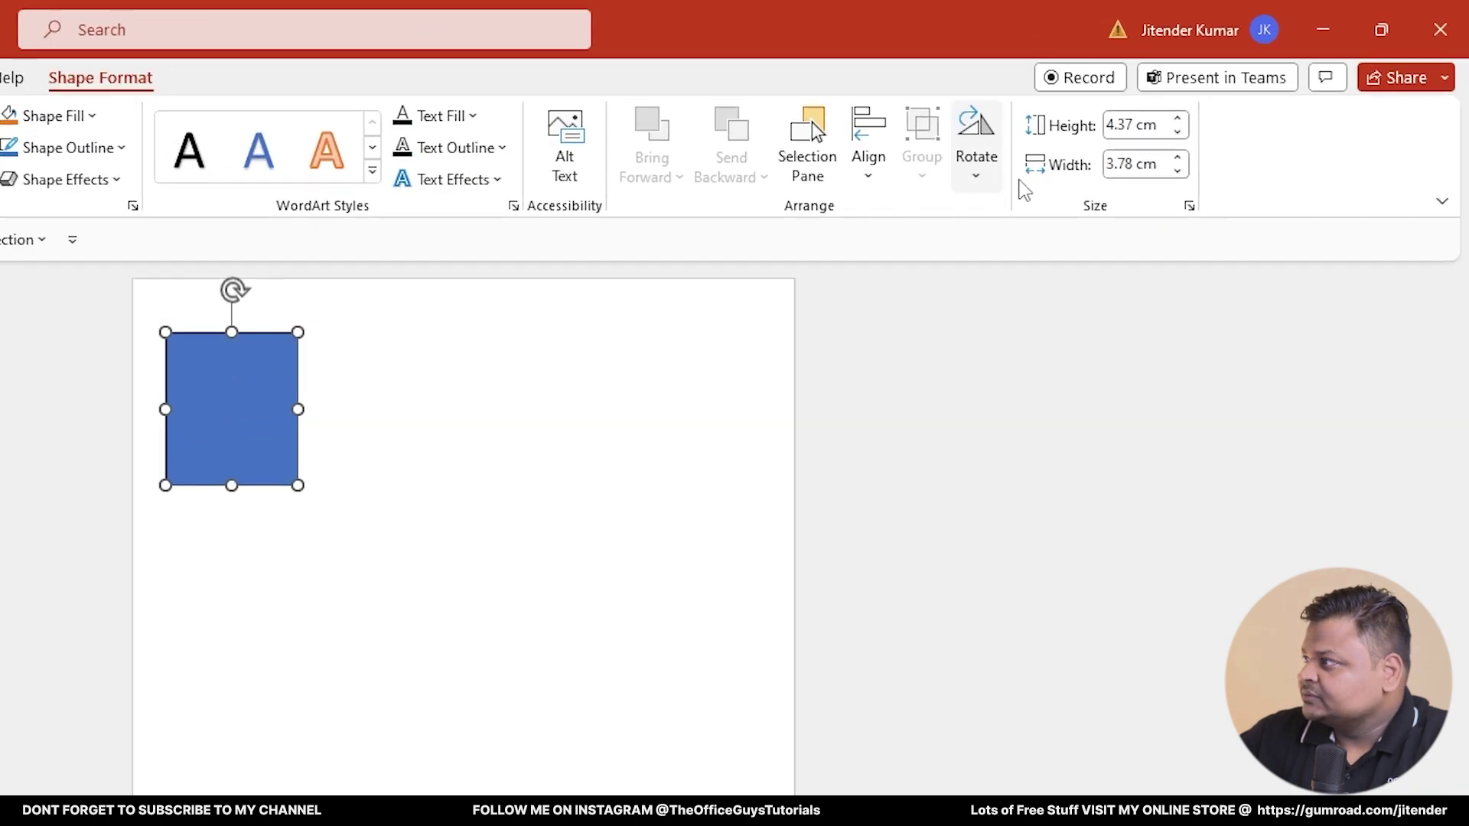
left_click(1257, 76)
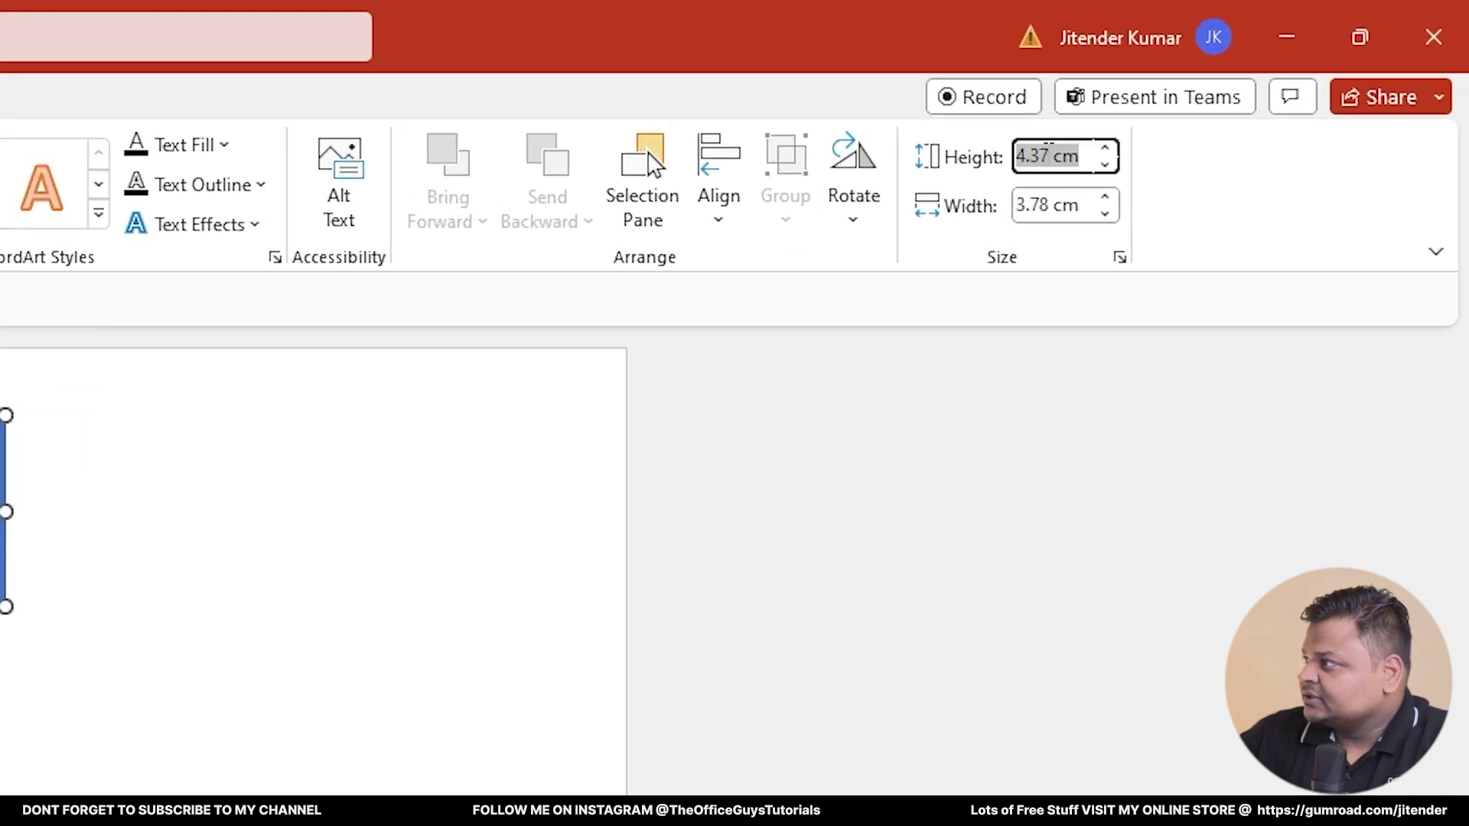
type("0.5 in")
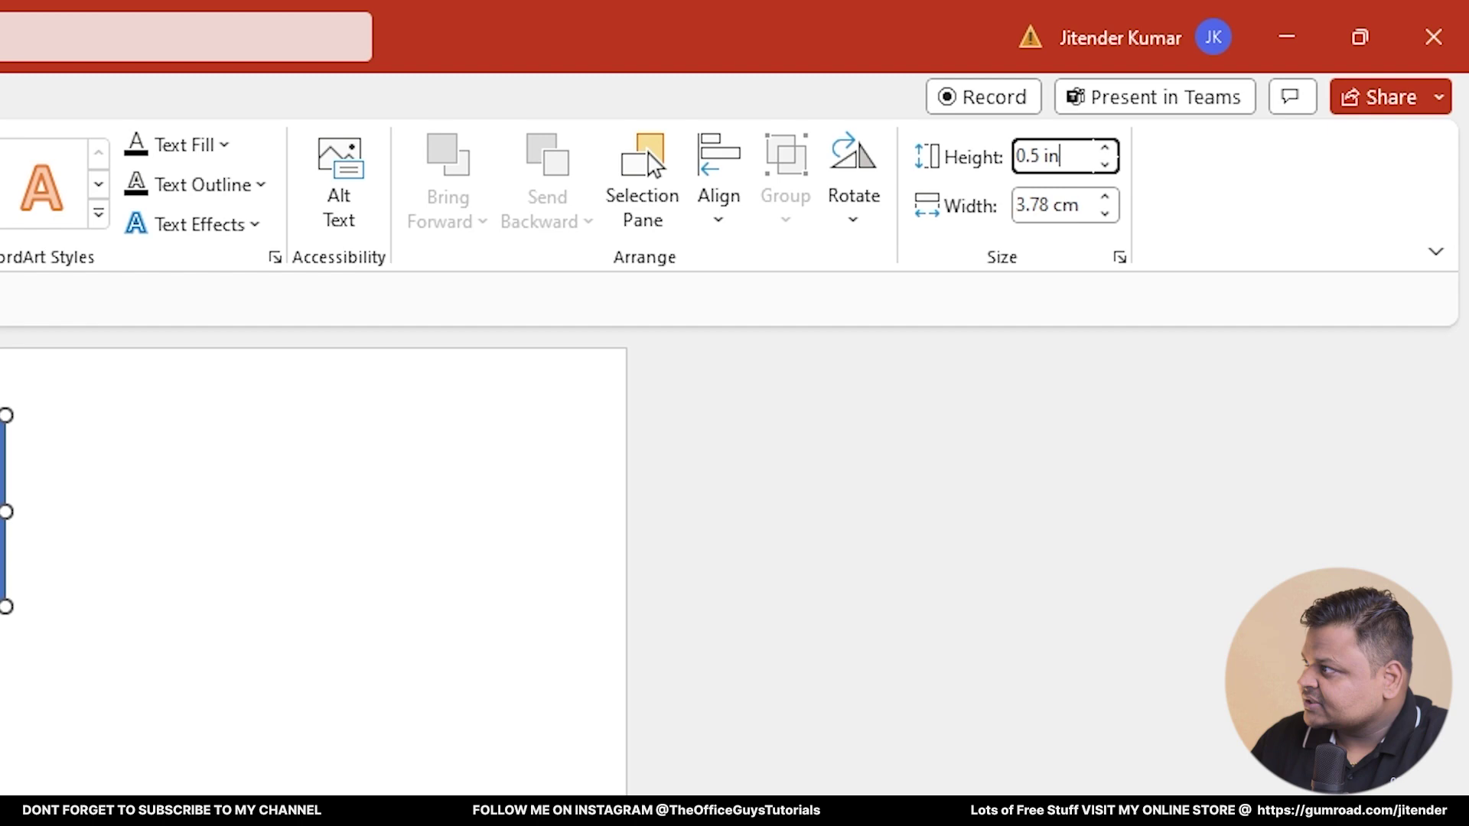
key("Tab")
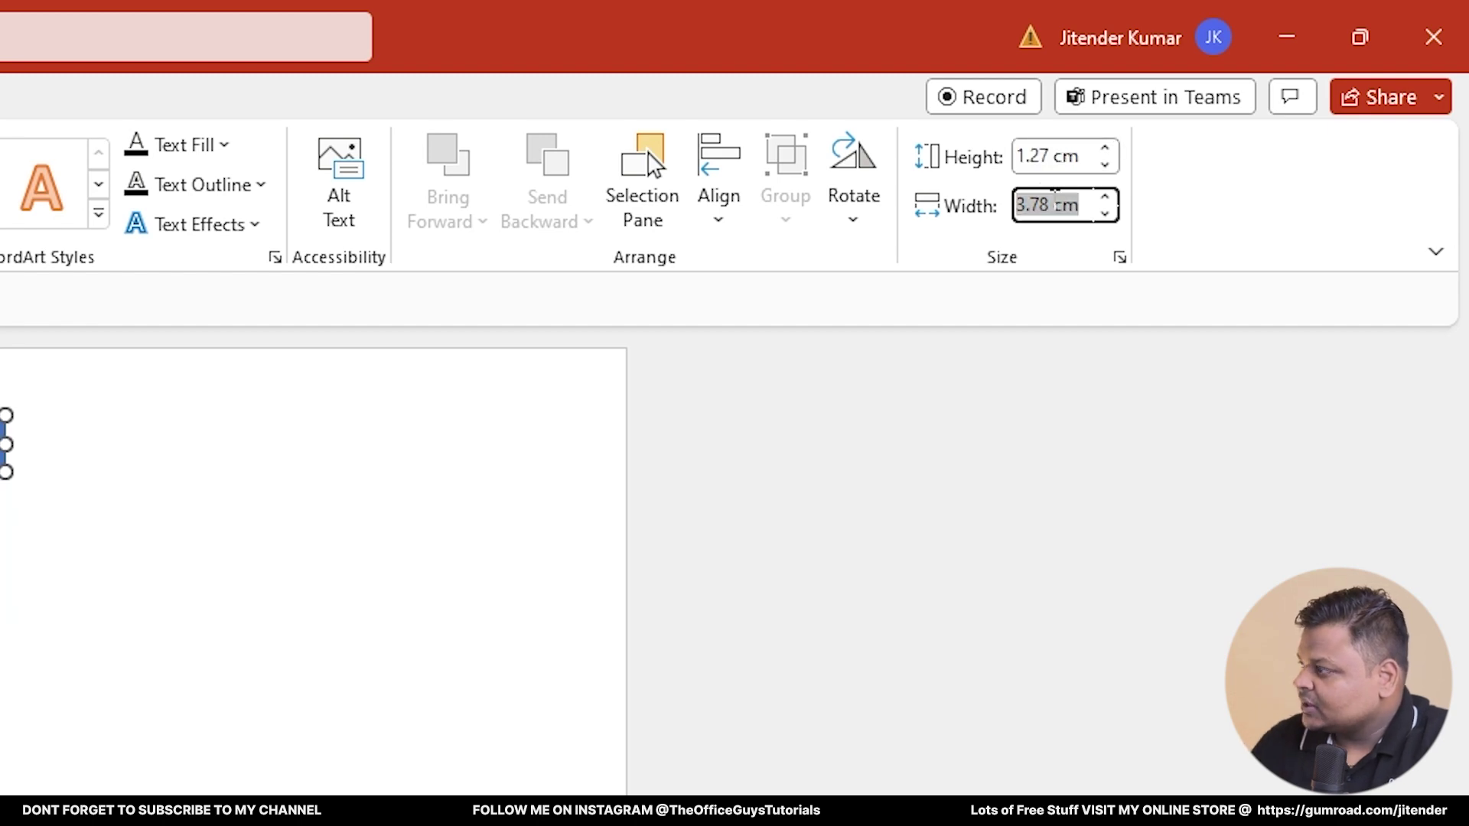
type("0.5 in")
key("Return")
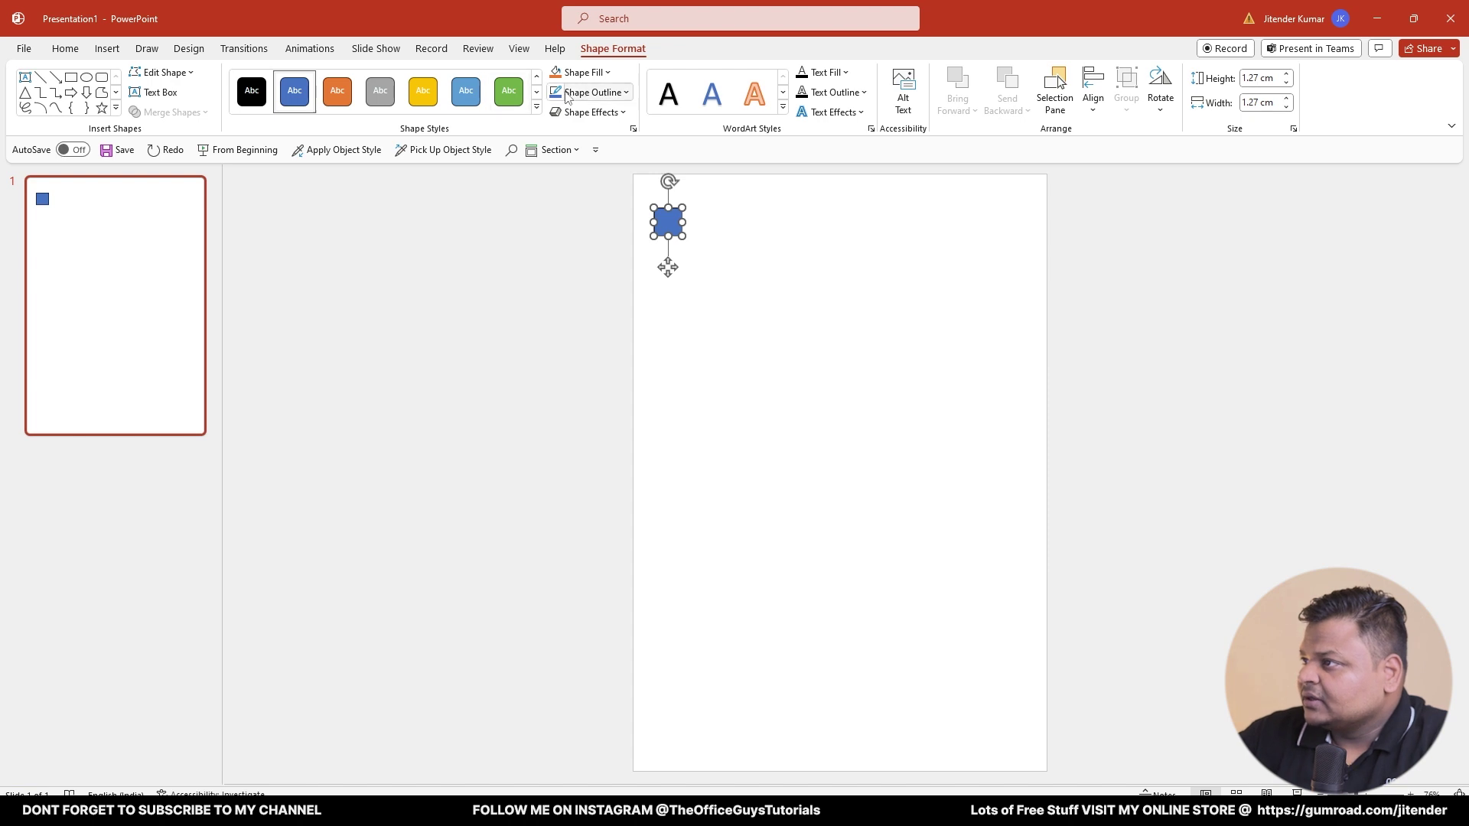
- Remove the square's outline and duplicate it into the slide's bottom-right corner
left_click(600, 93)
left_click(597, 261)
left_click(686, 255)
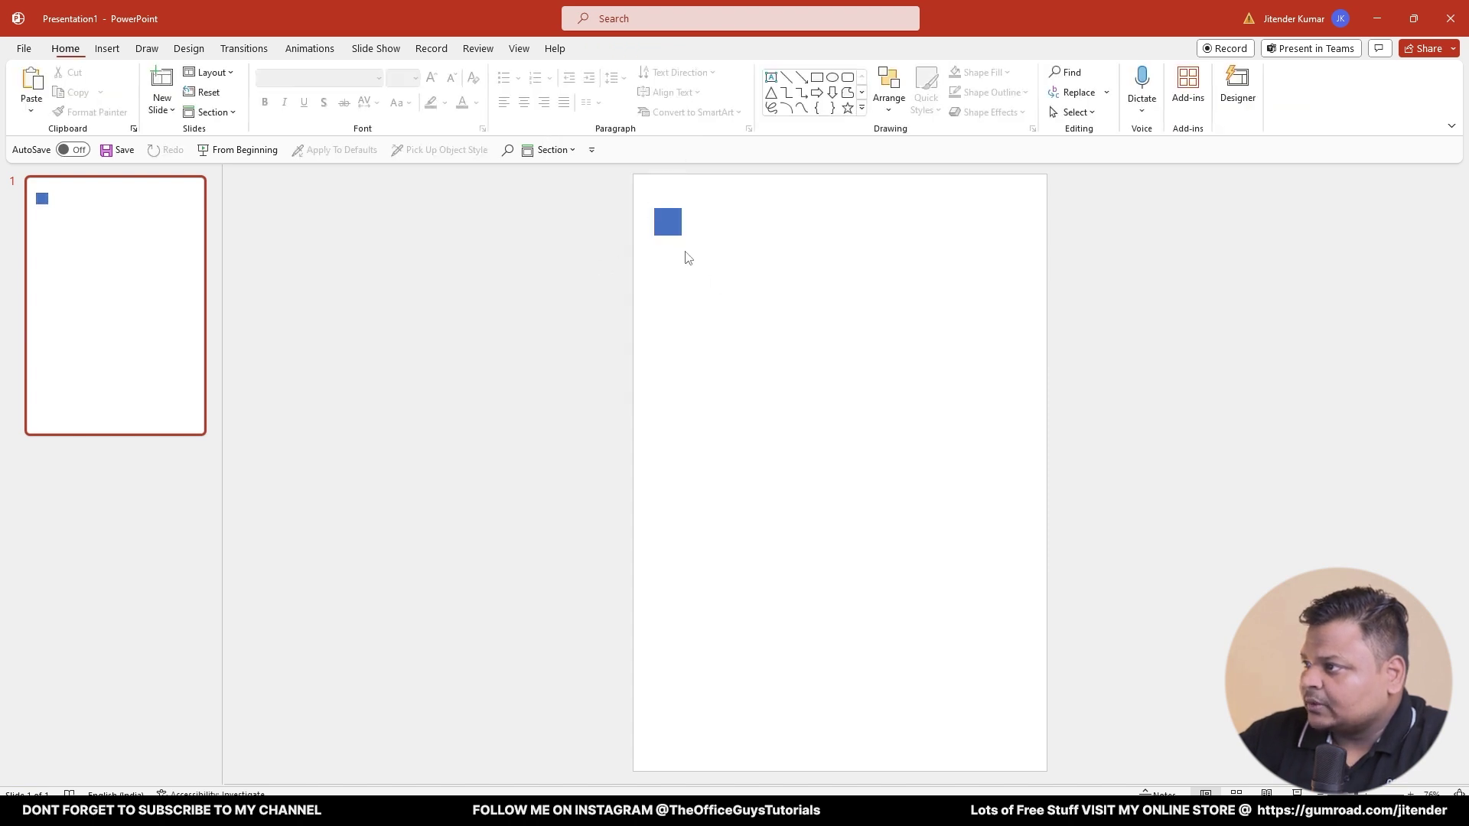
left_click_drag(673, 230, 1034, 761)
left_click(712, 253)
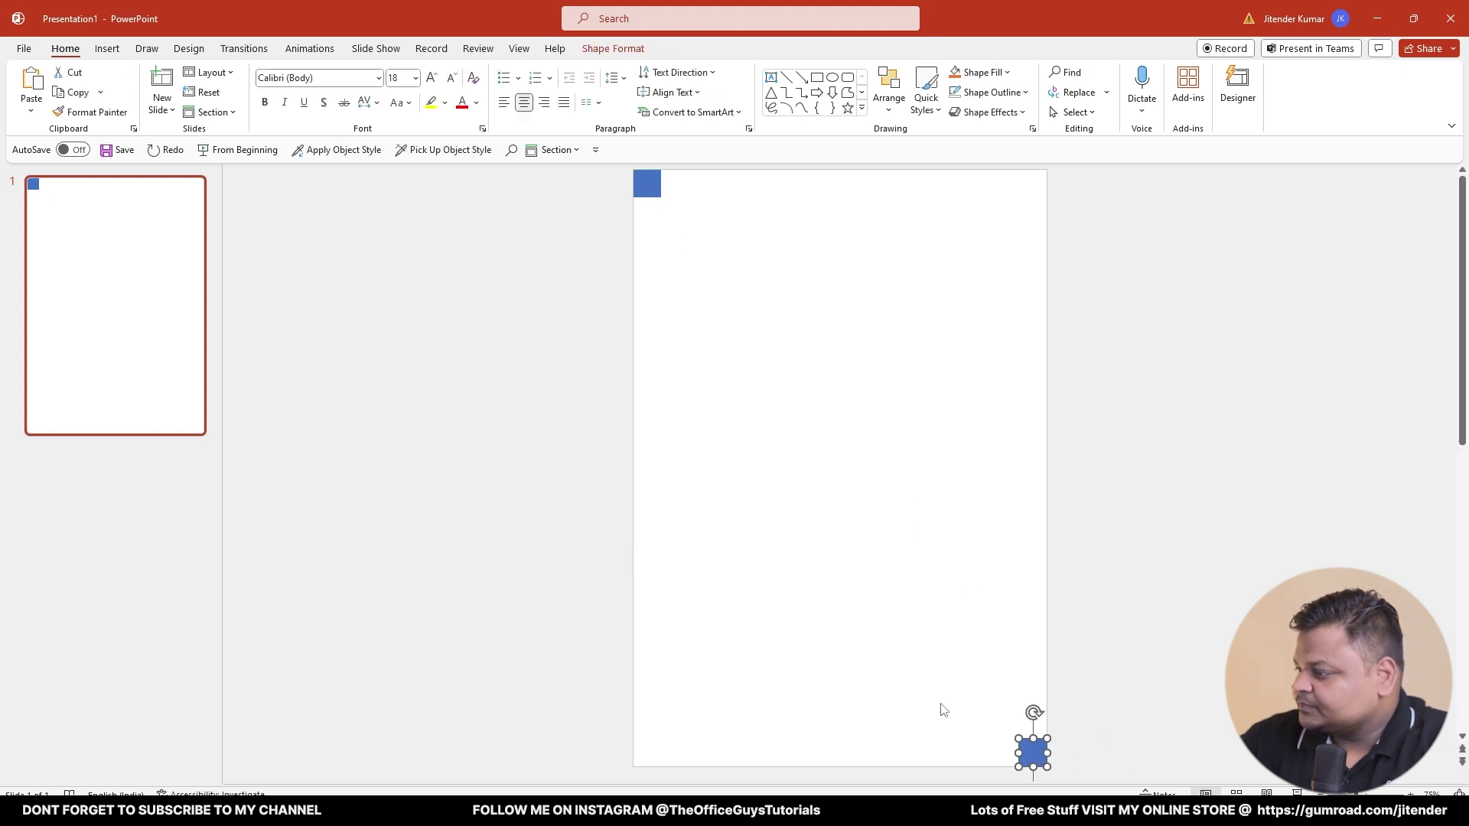
- Add two vertical and two horizontal guides from the slide's Grid and Guides menu
left_click(939, 705)
right_click(579, 354)
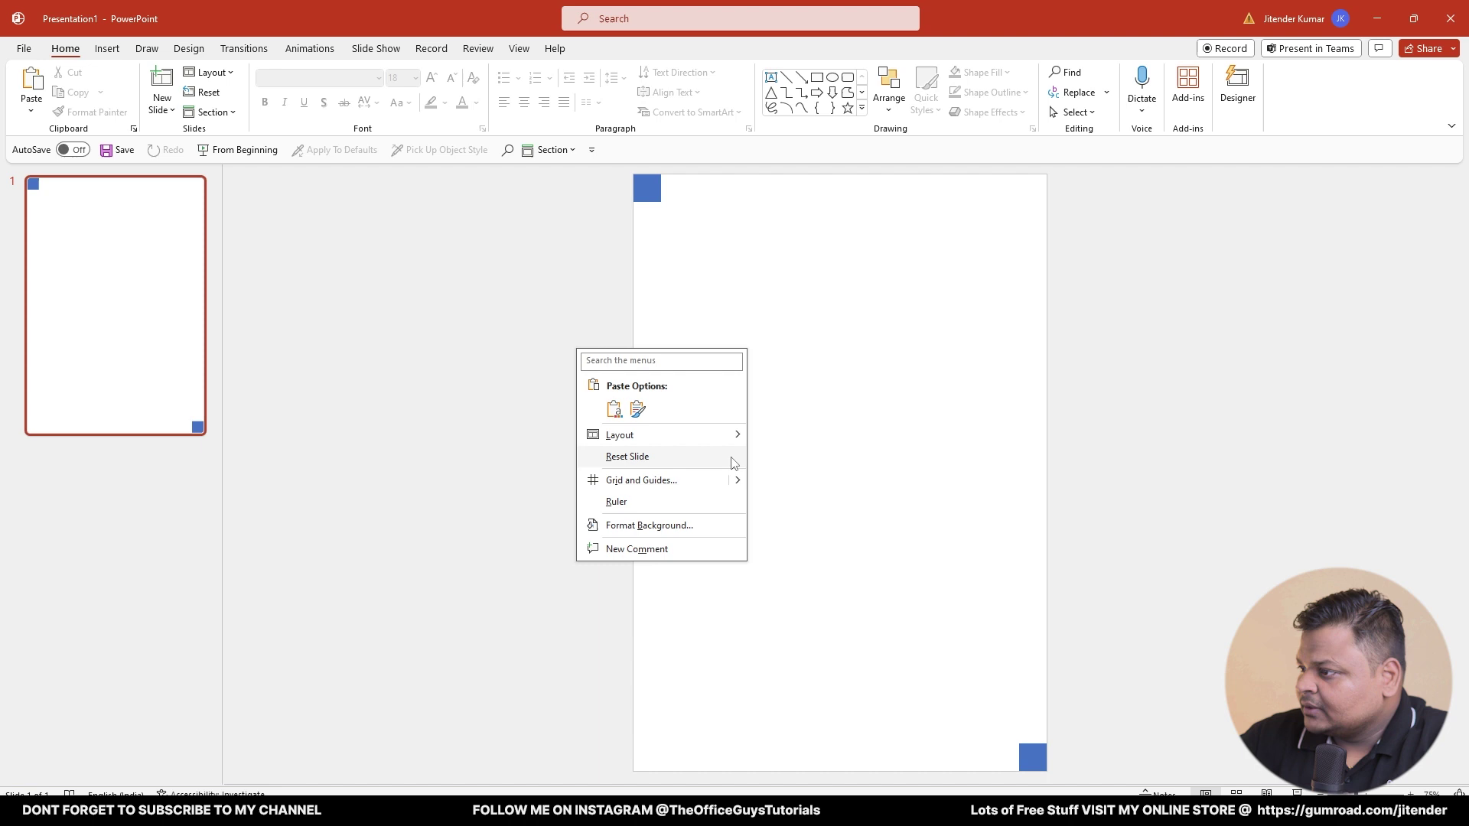
mouse_move(738, 488)
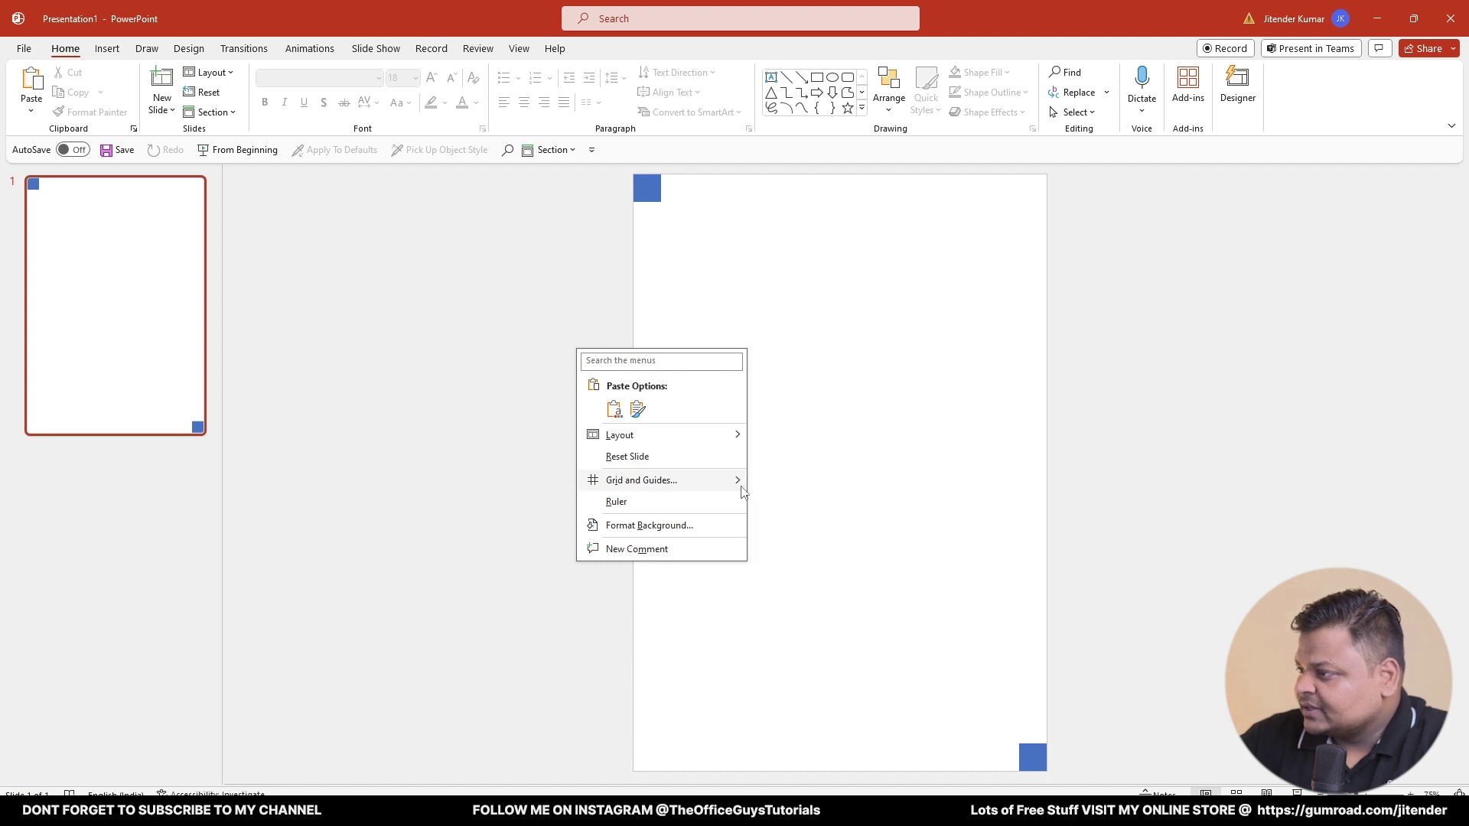
left_click(813, 482)
right_click(452, 349)
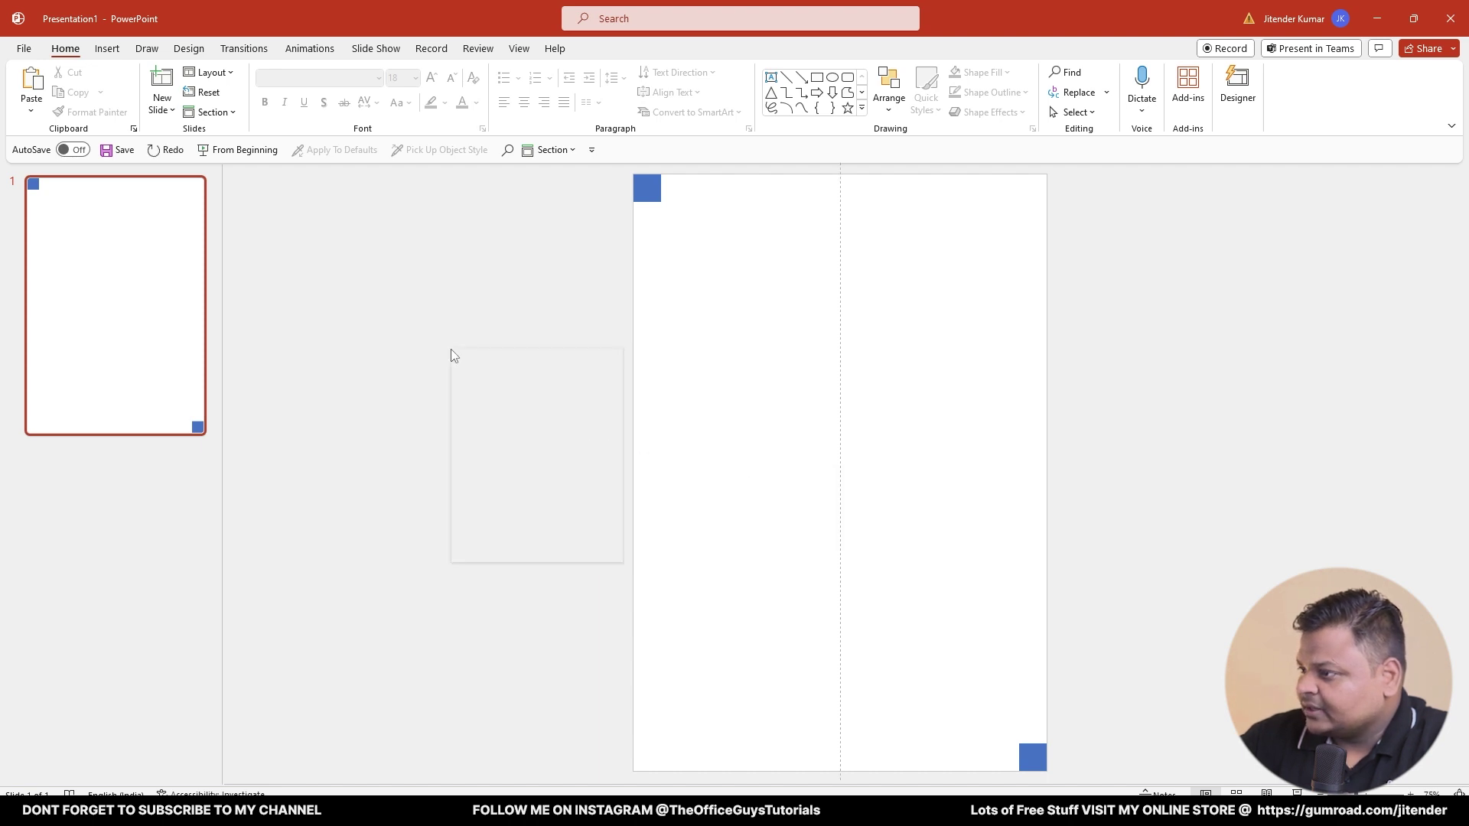
mouse_move(619, 488)
left_click(669, 482)
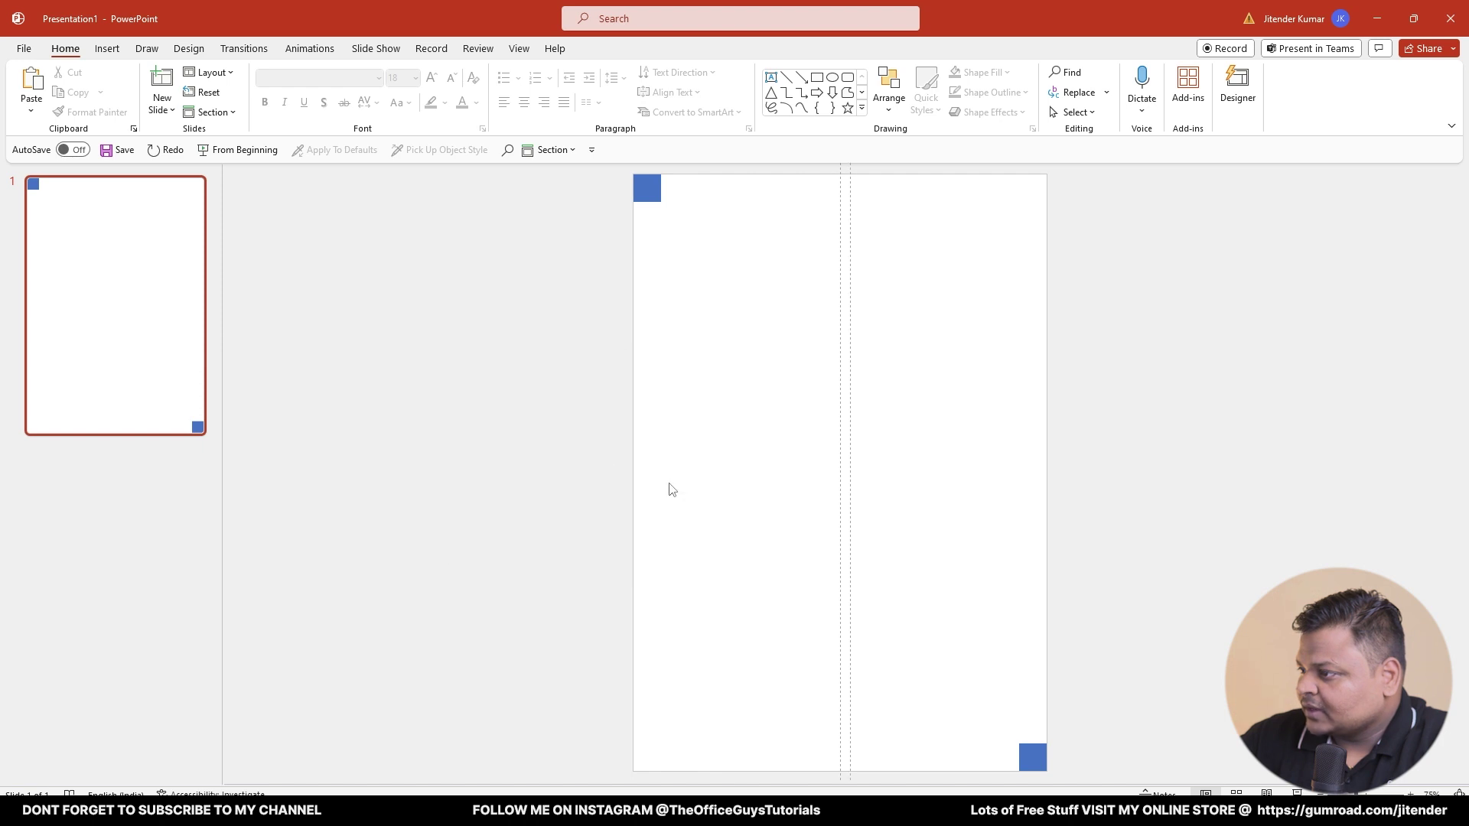
right_click(499, 379)
mouse_move(668, 514)
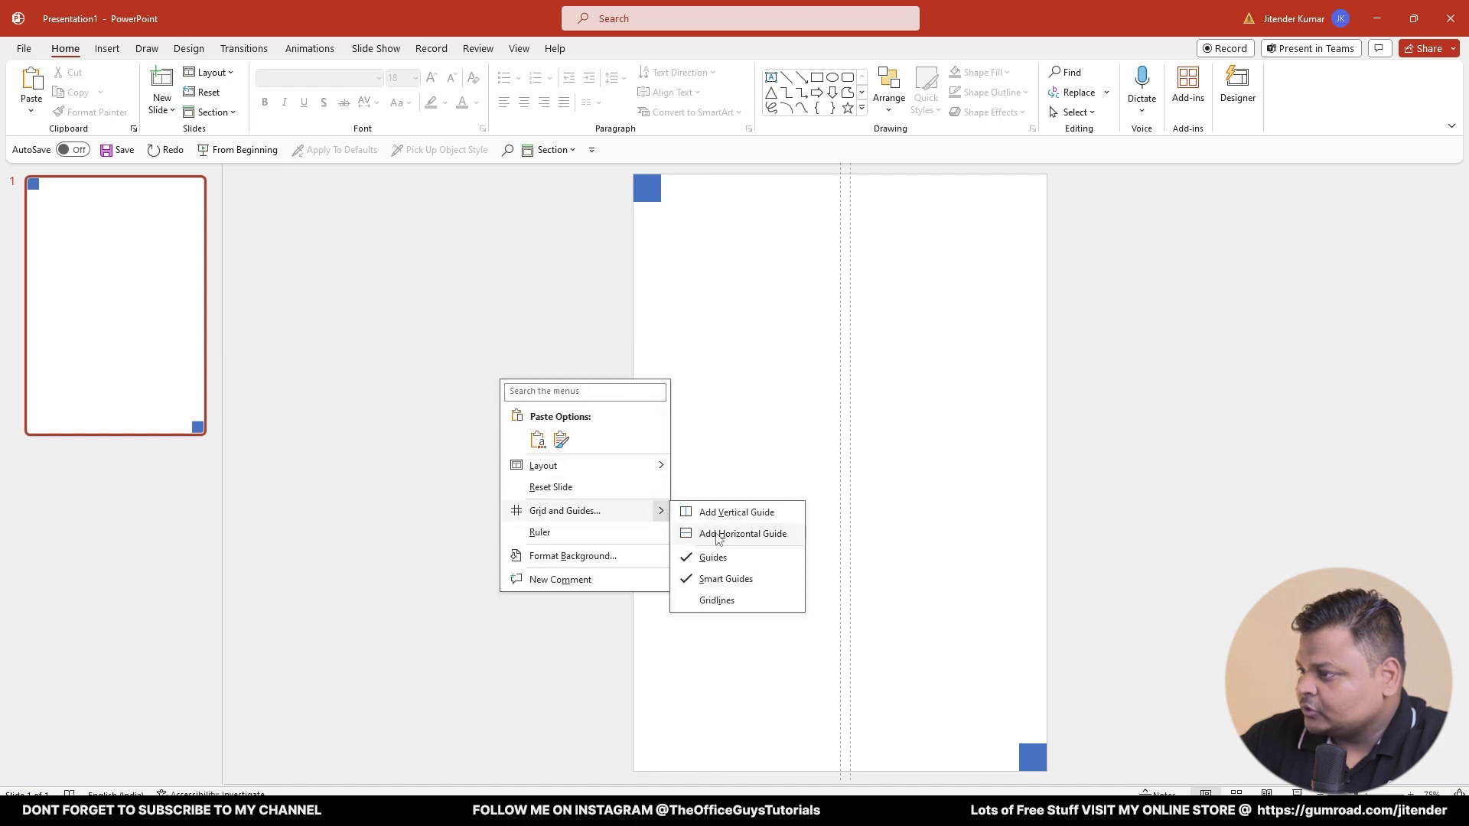
left_click(696, 535)
right_click(475, 445)
mouse_move(628, 575)
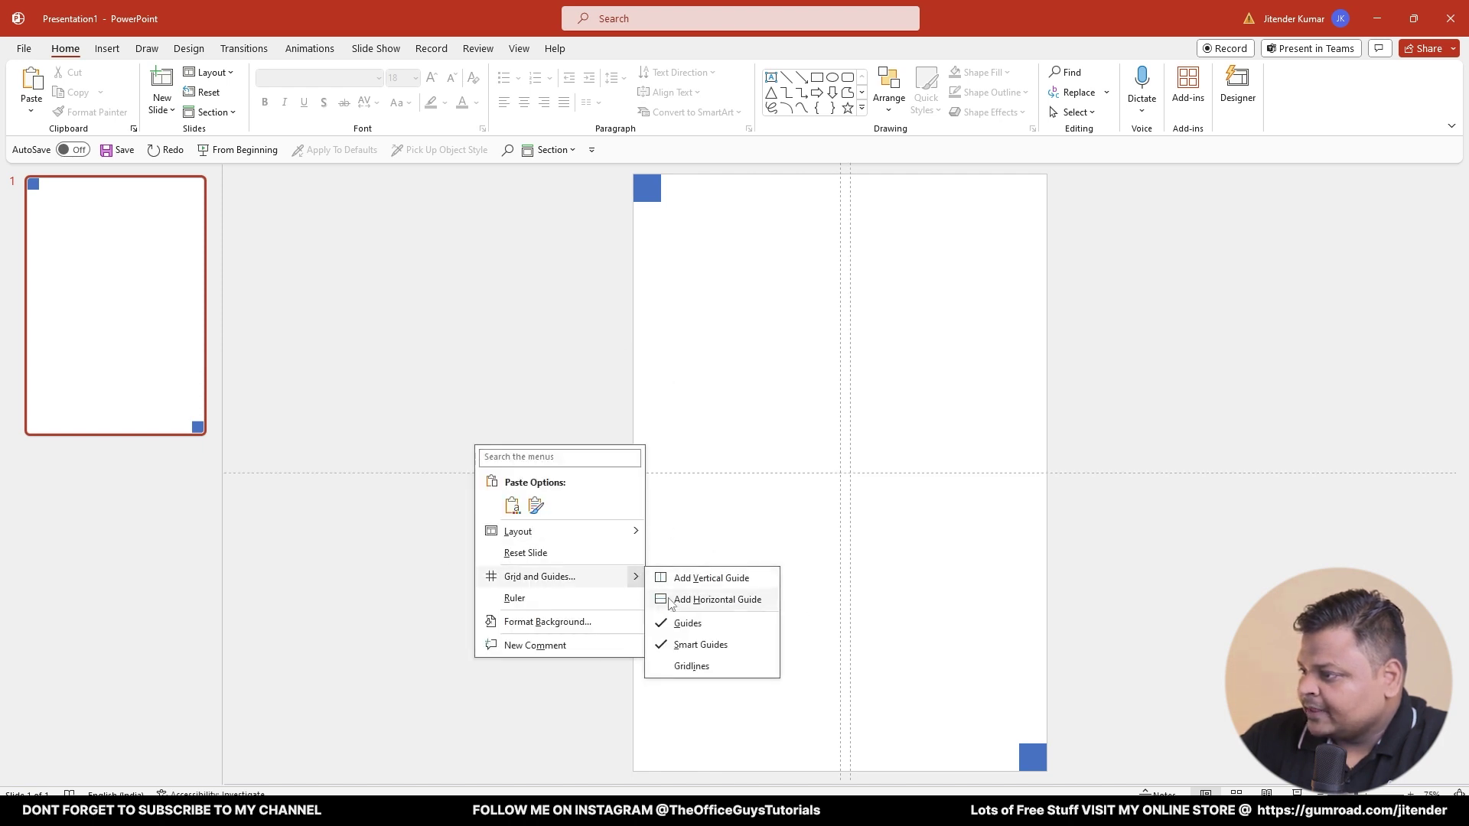
left_click(723, 599)
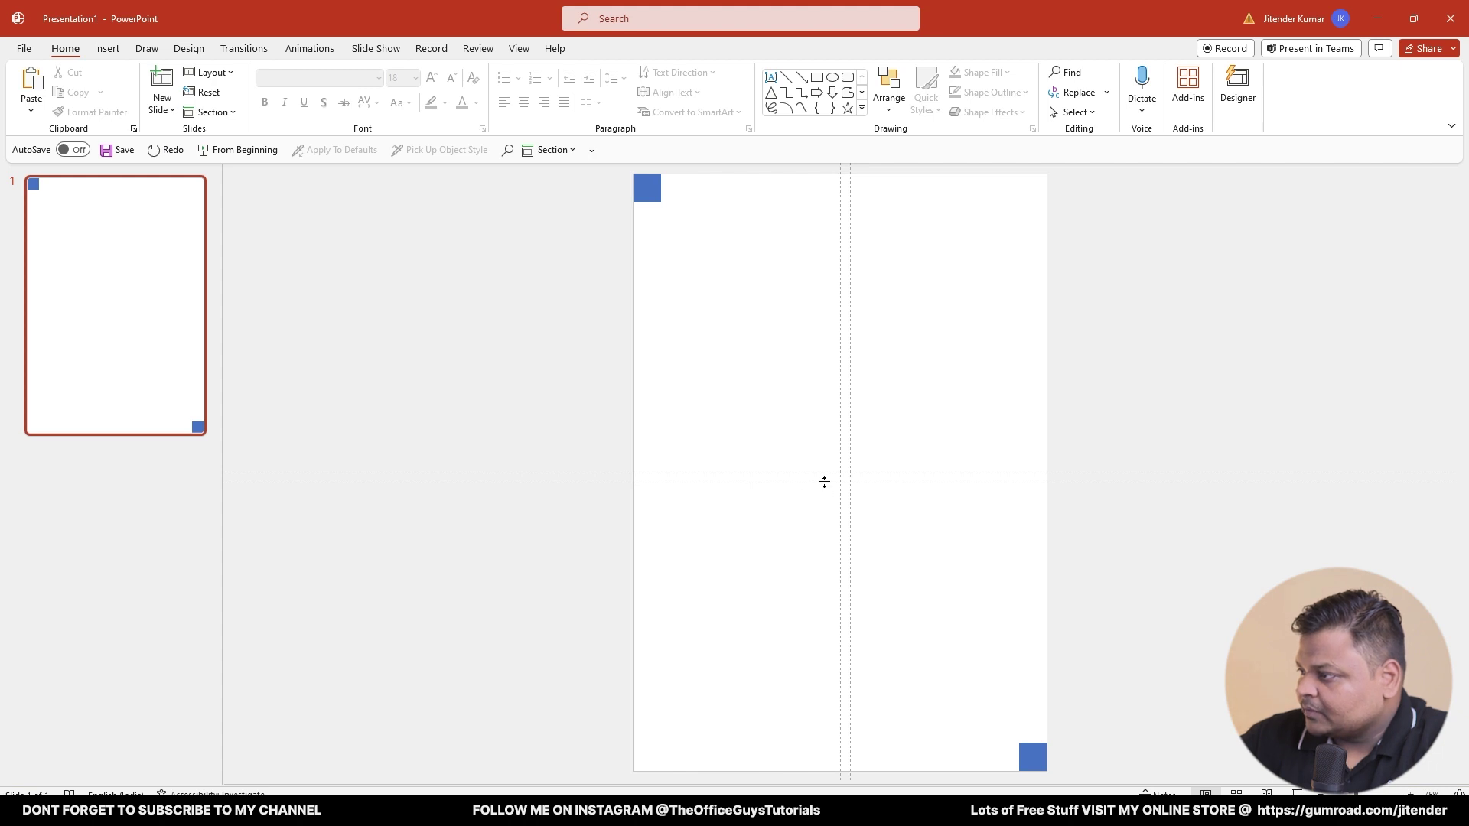
- Align the four guides with the squares' inner edges and select the top-left square
left_click_drag(824, 482, 1041, 746)
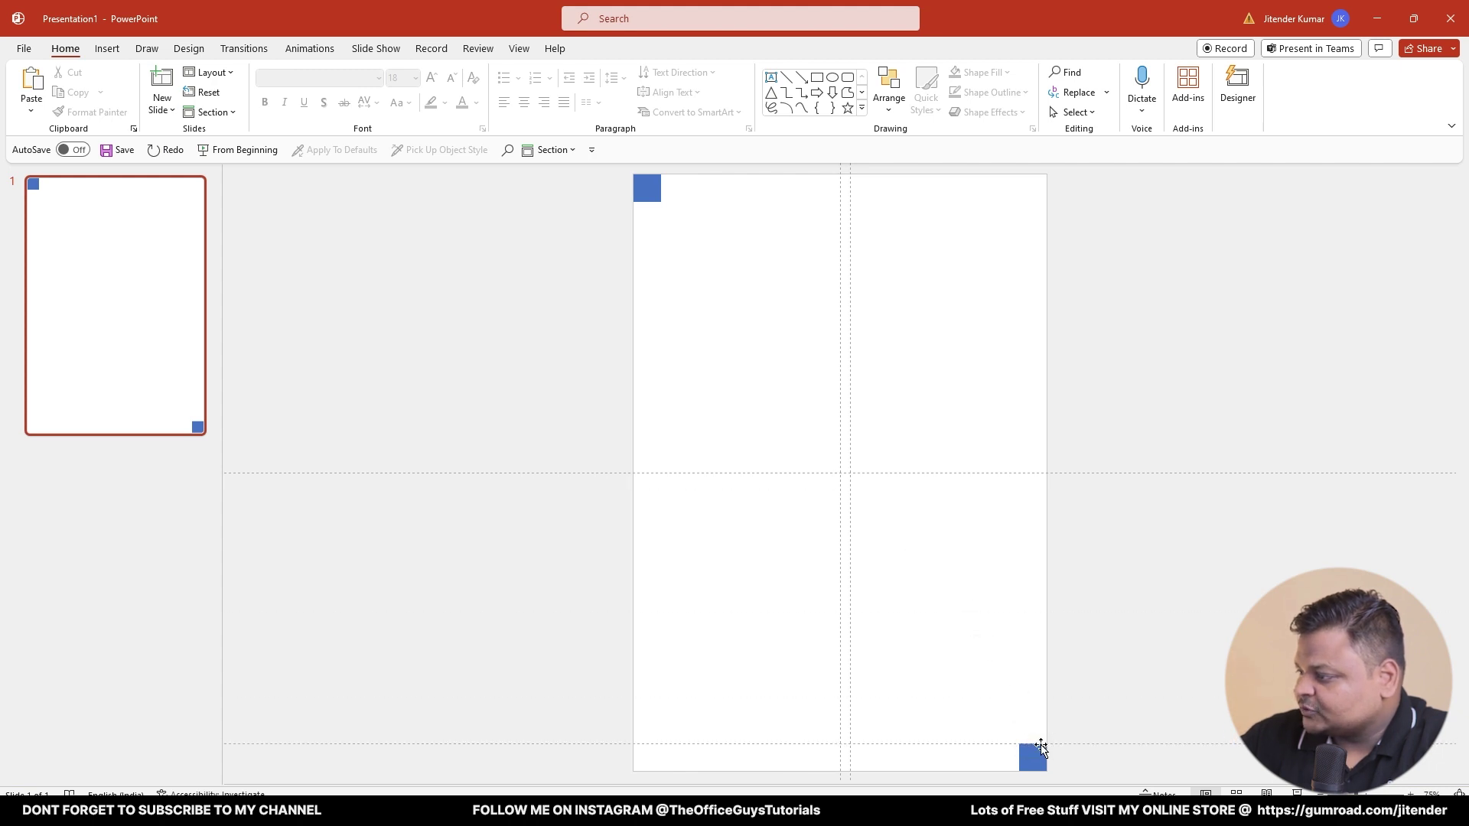
left_click_drag(791, 474, 662, 203)
left_click_drag(841, 251, 661, 213)
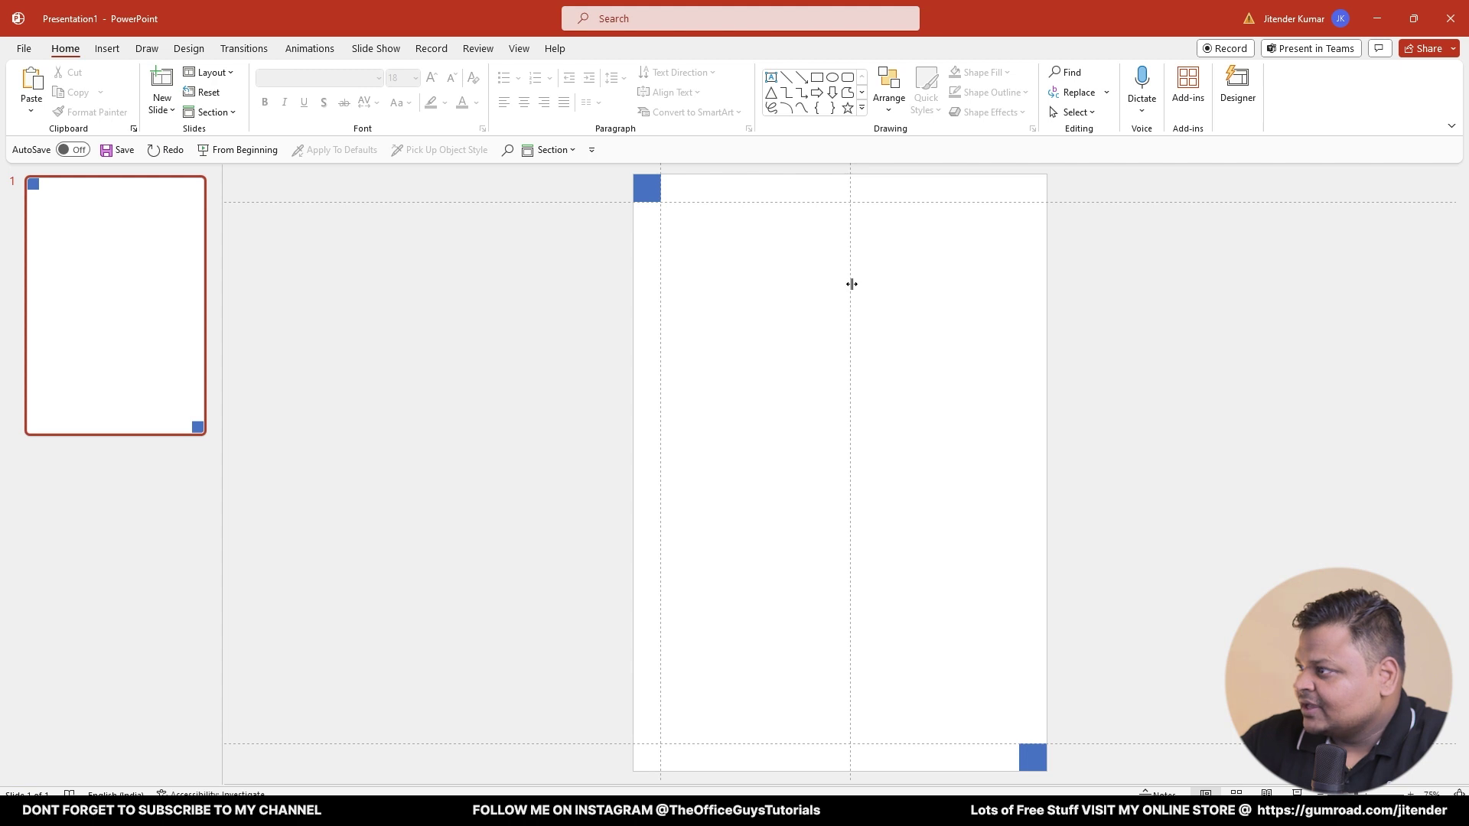
left_click_drag(852, 284, 1019, 762)
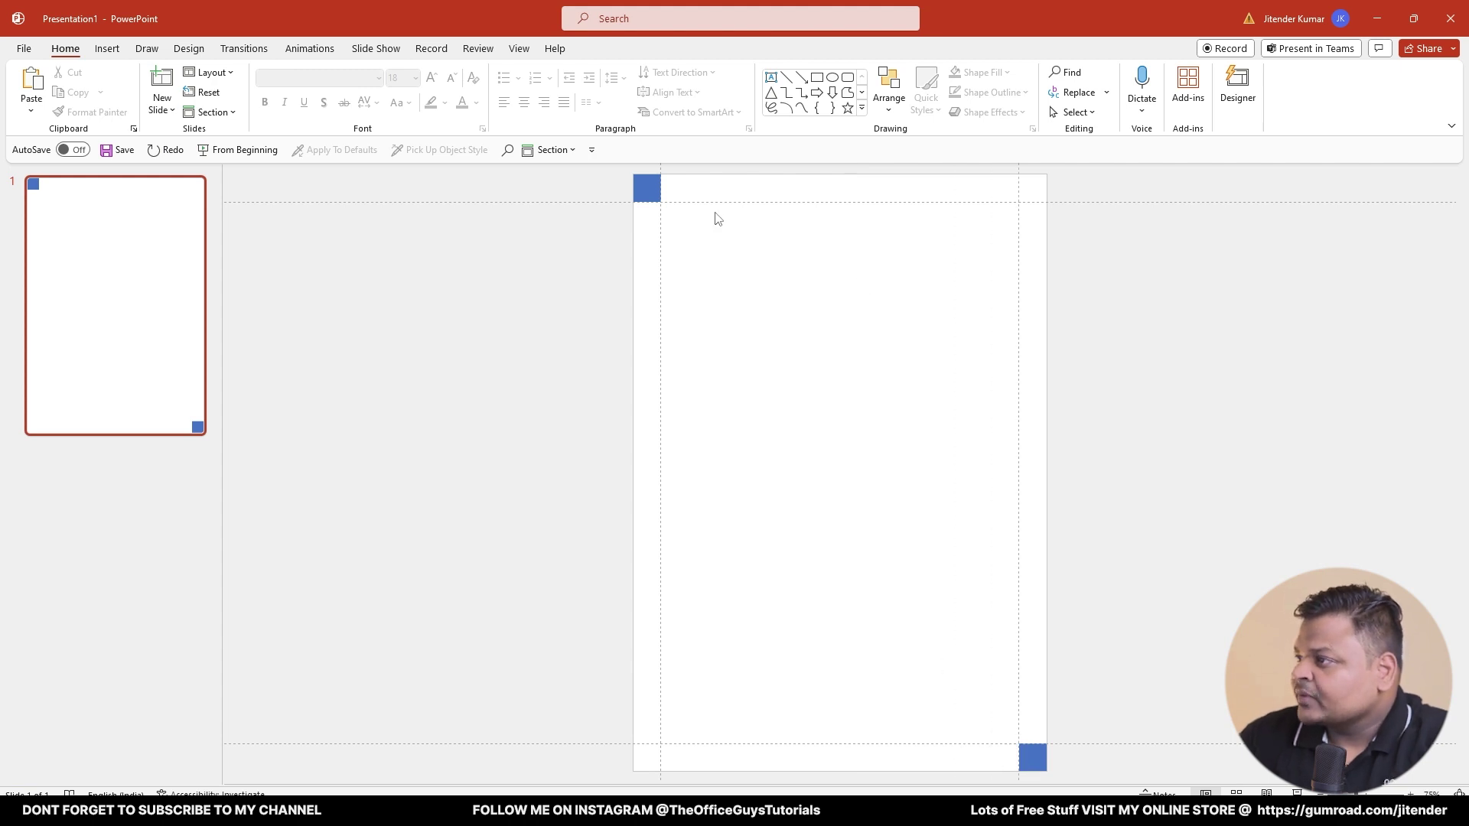
left_click(649, 189)
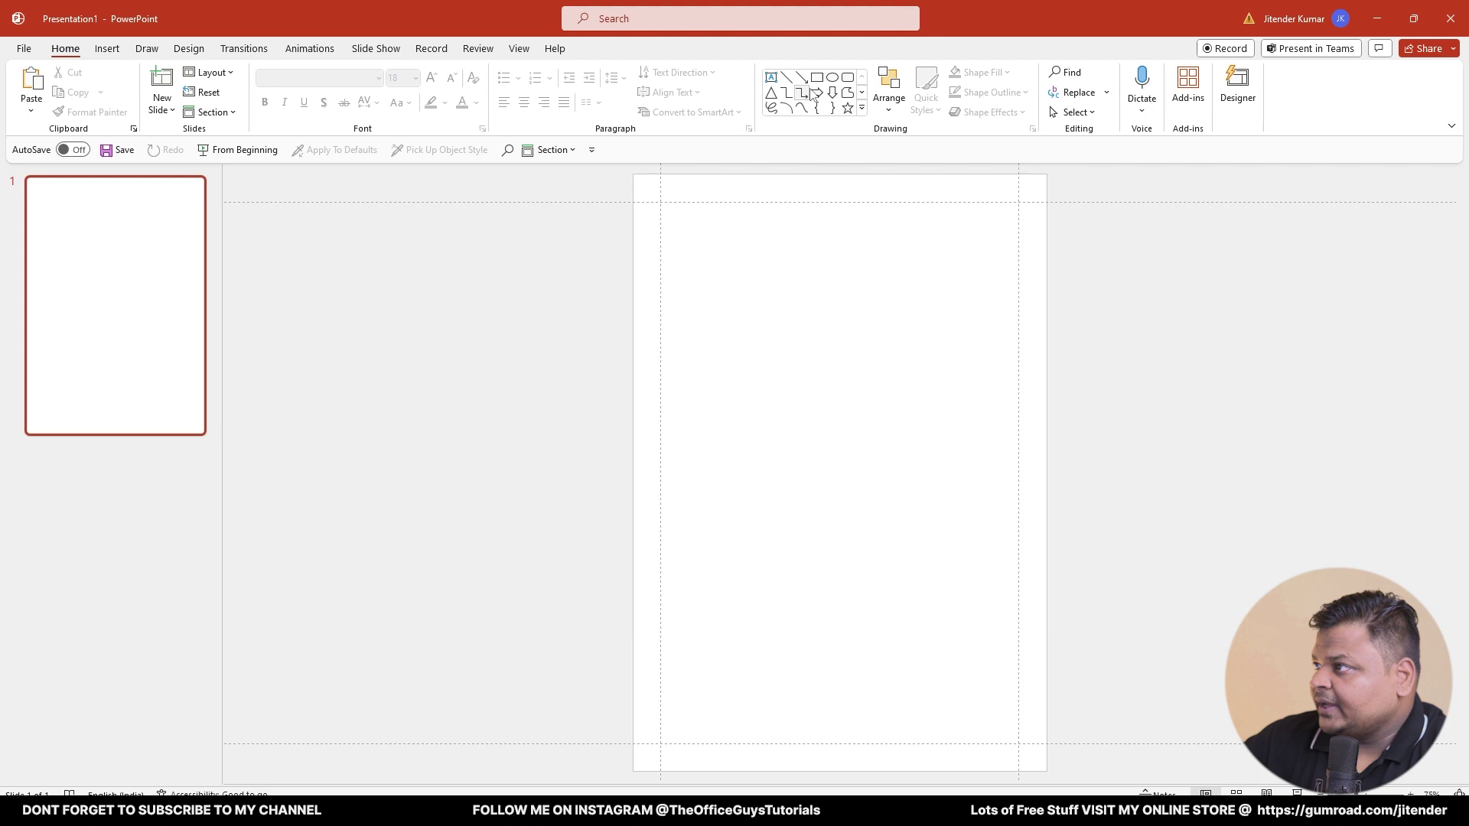
- Draw a rectangle and stretch its edges to cover the full 19.05 × 27.52 cm slide
left_click(817, 77)
left_click_drag(1044, 176, 797, 725)
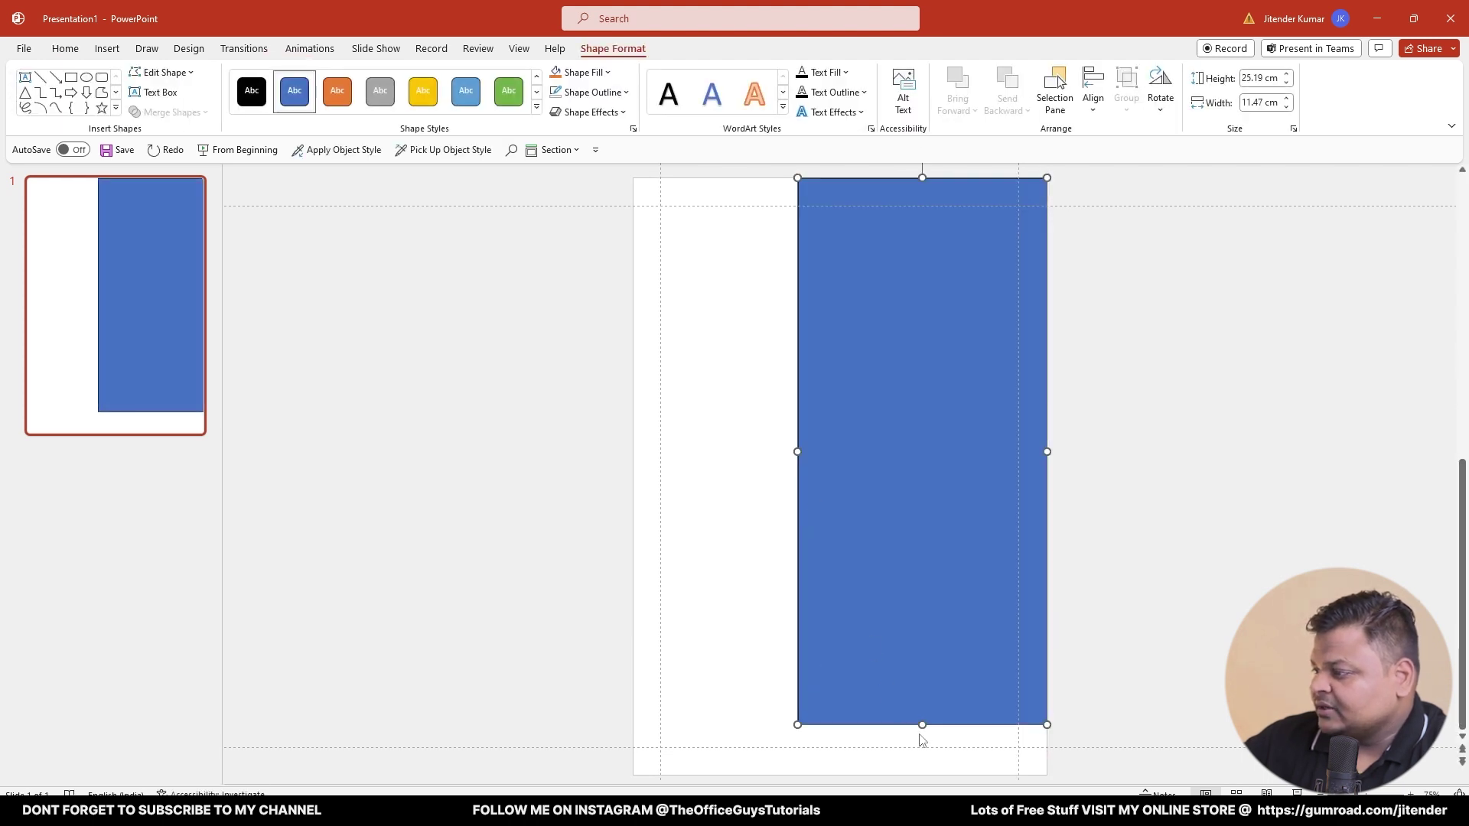
left_click_drag(920, 724, 919, 773)
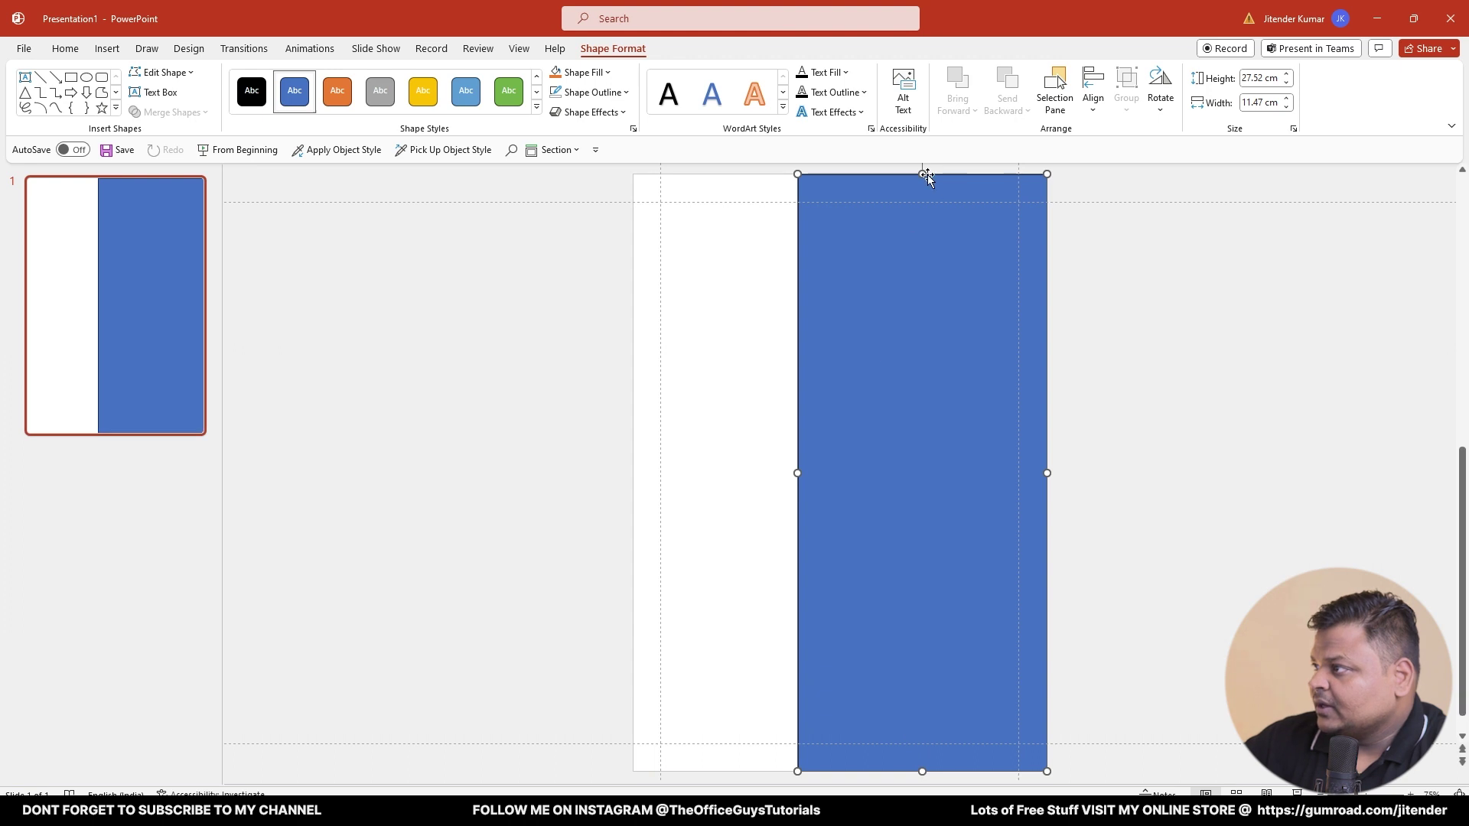
left_click_drag(928, 175, 924, 173)
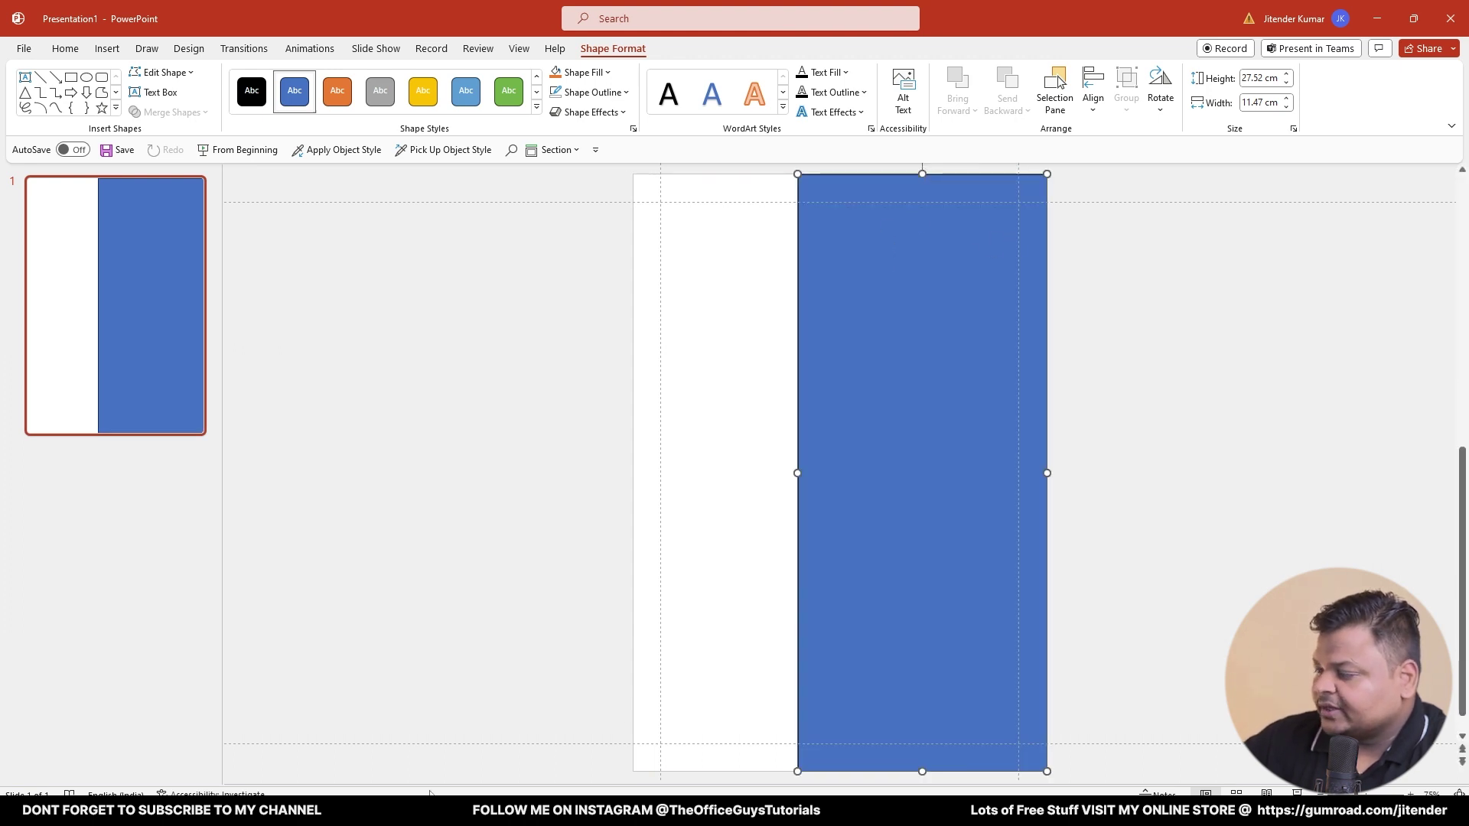
left_click_drag(796, 474, 936, 475)
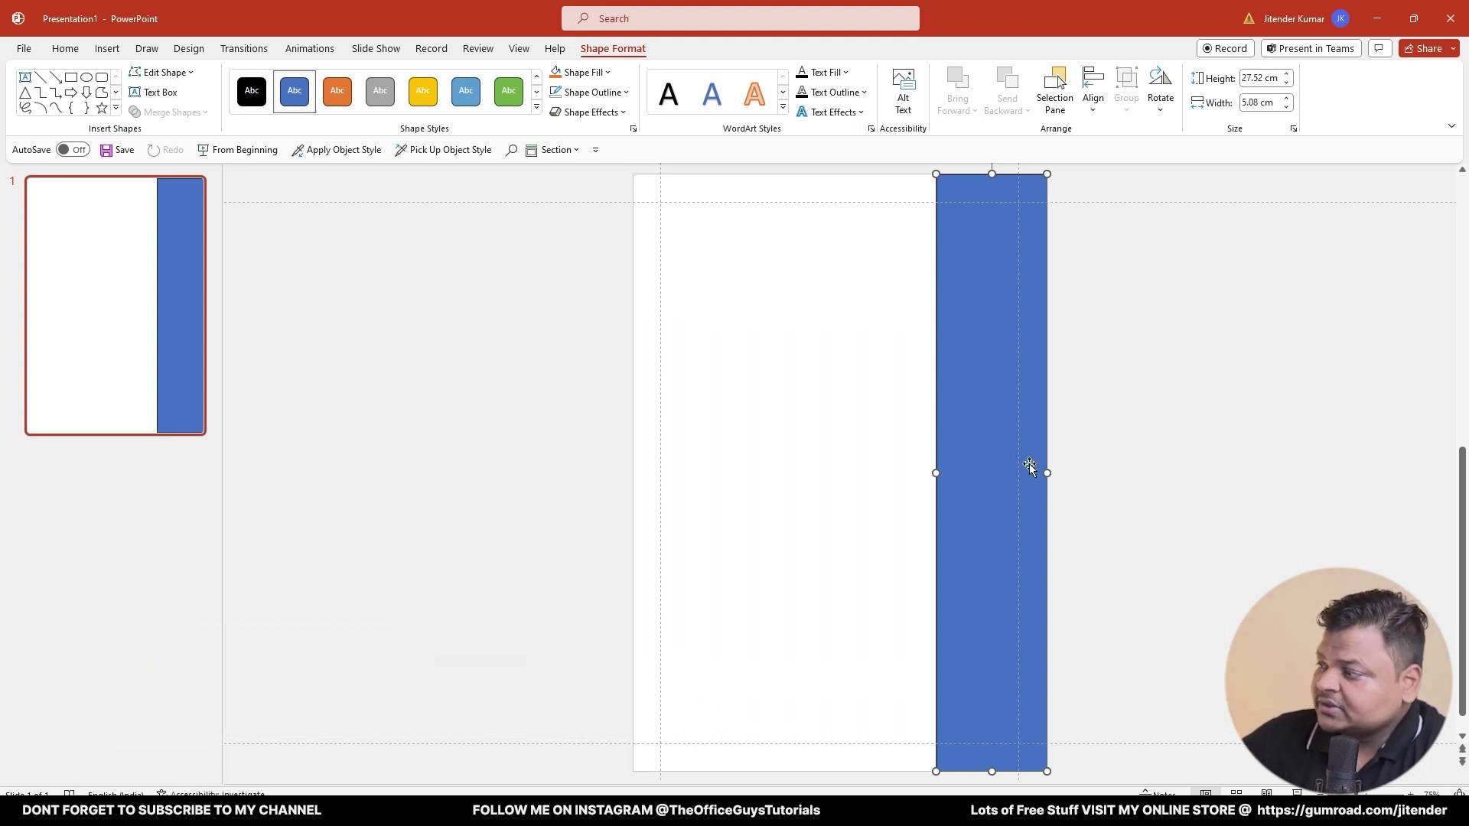
left_click_drag(936, 473, 632, 482)
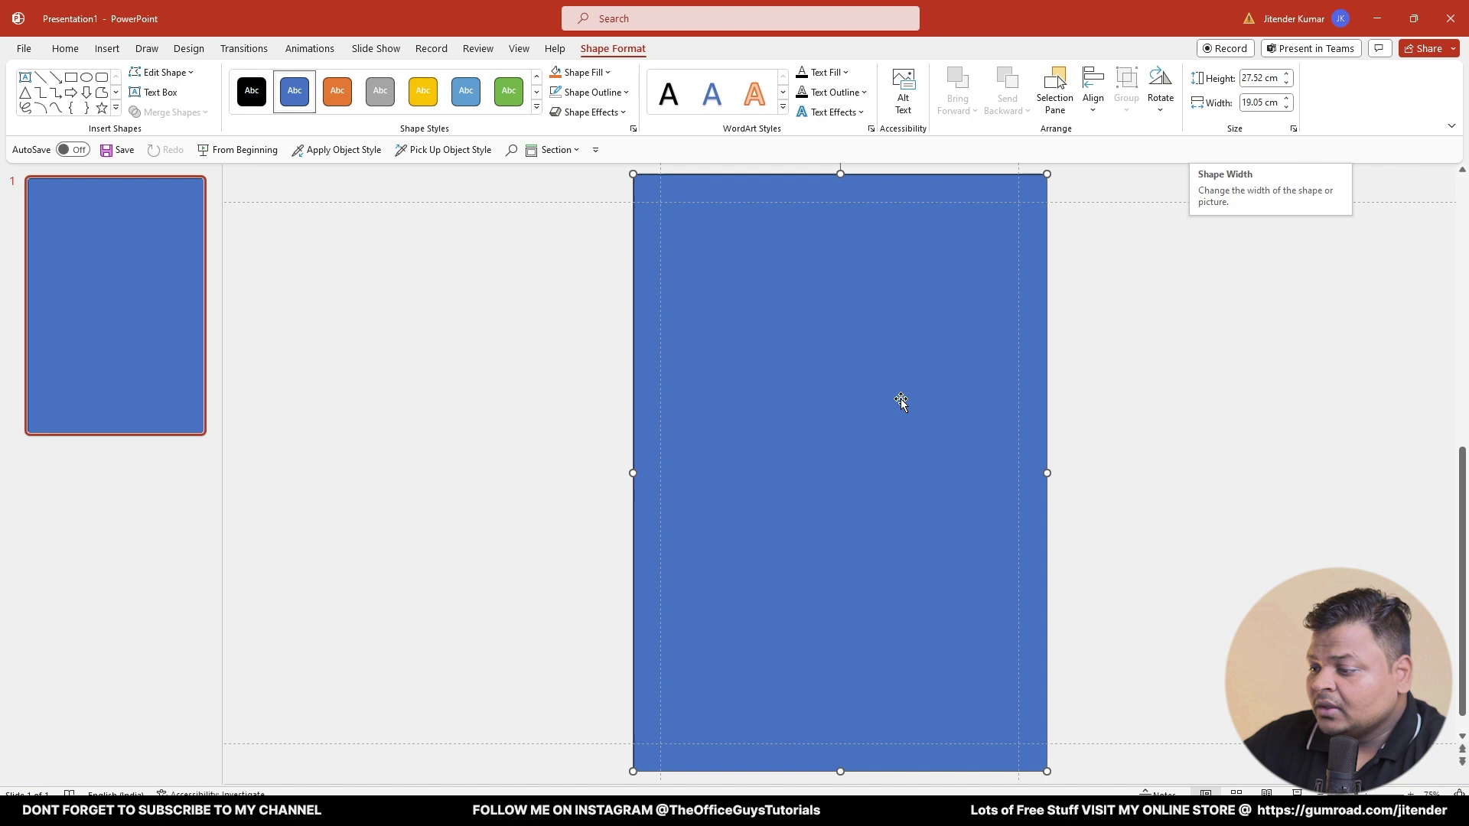
key("super+r")
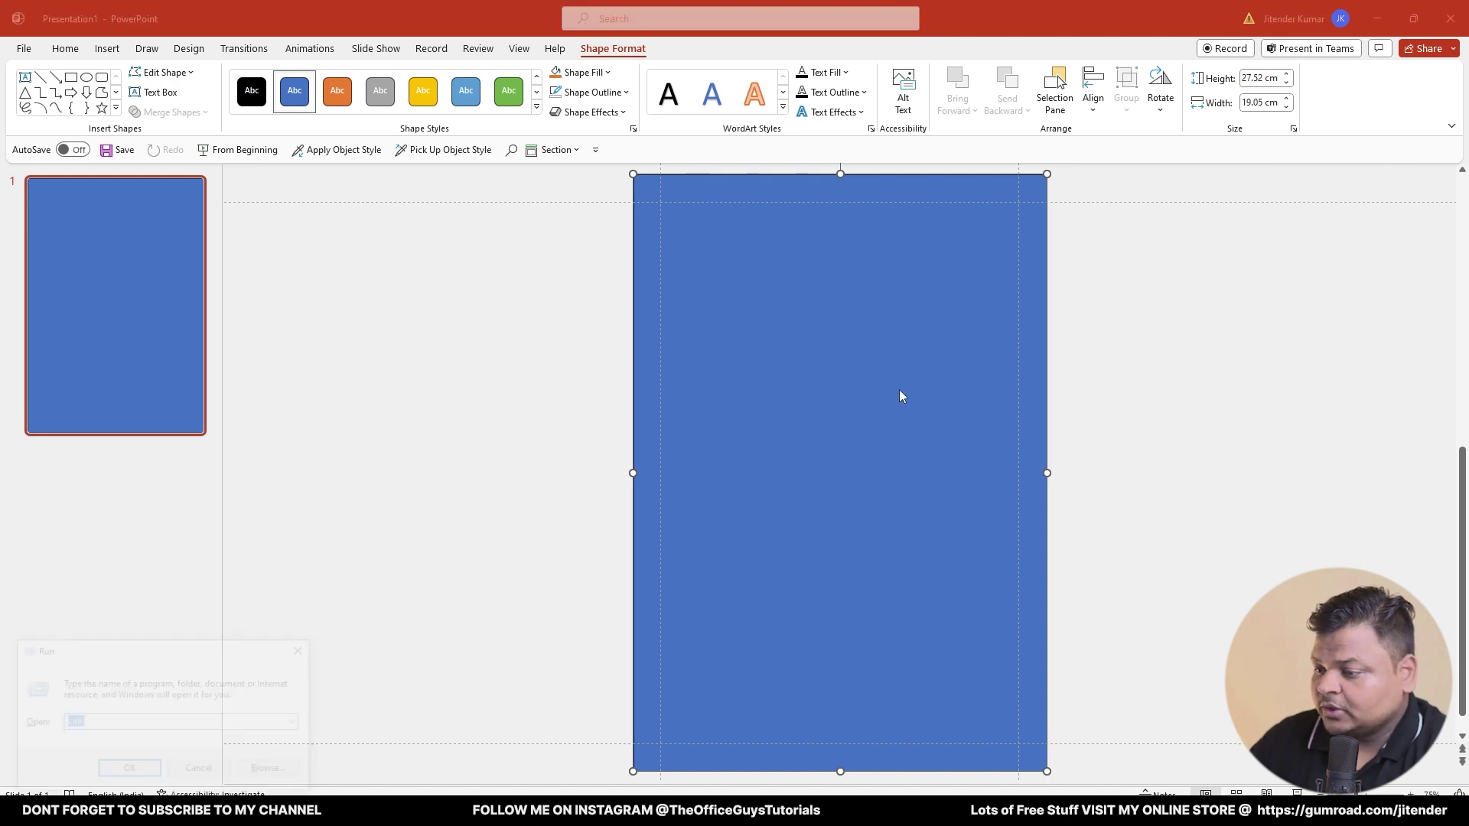
- Compute 19.05/3 in Calculator to get 6.35, one third of the slide width
key("Return")
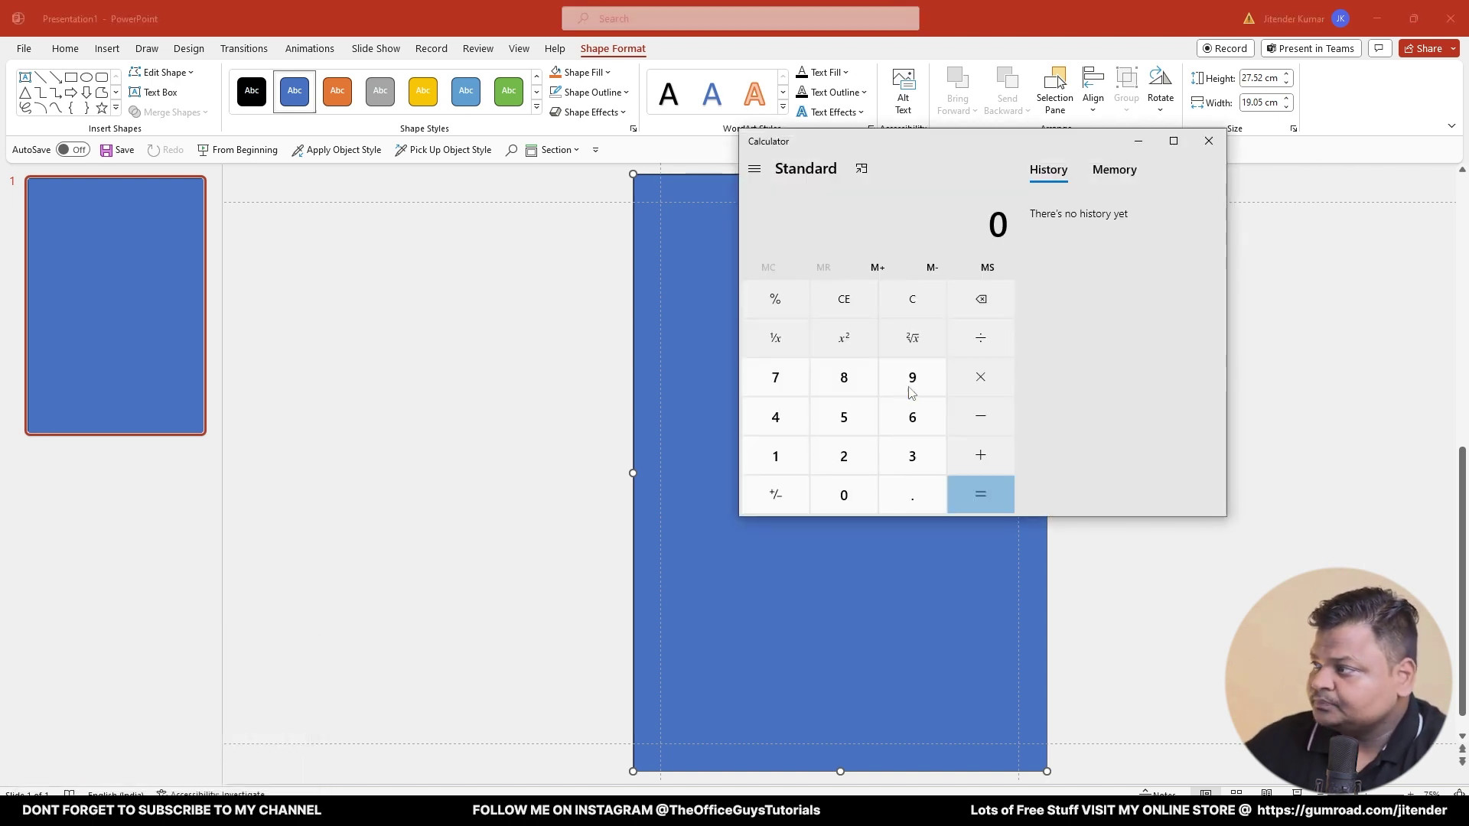
type("19.05/")
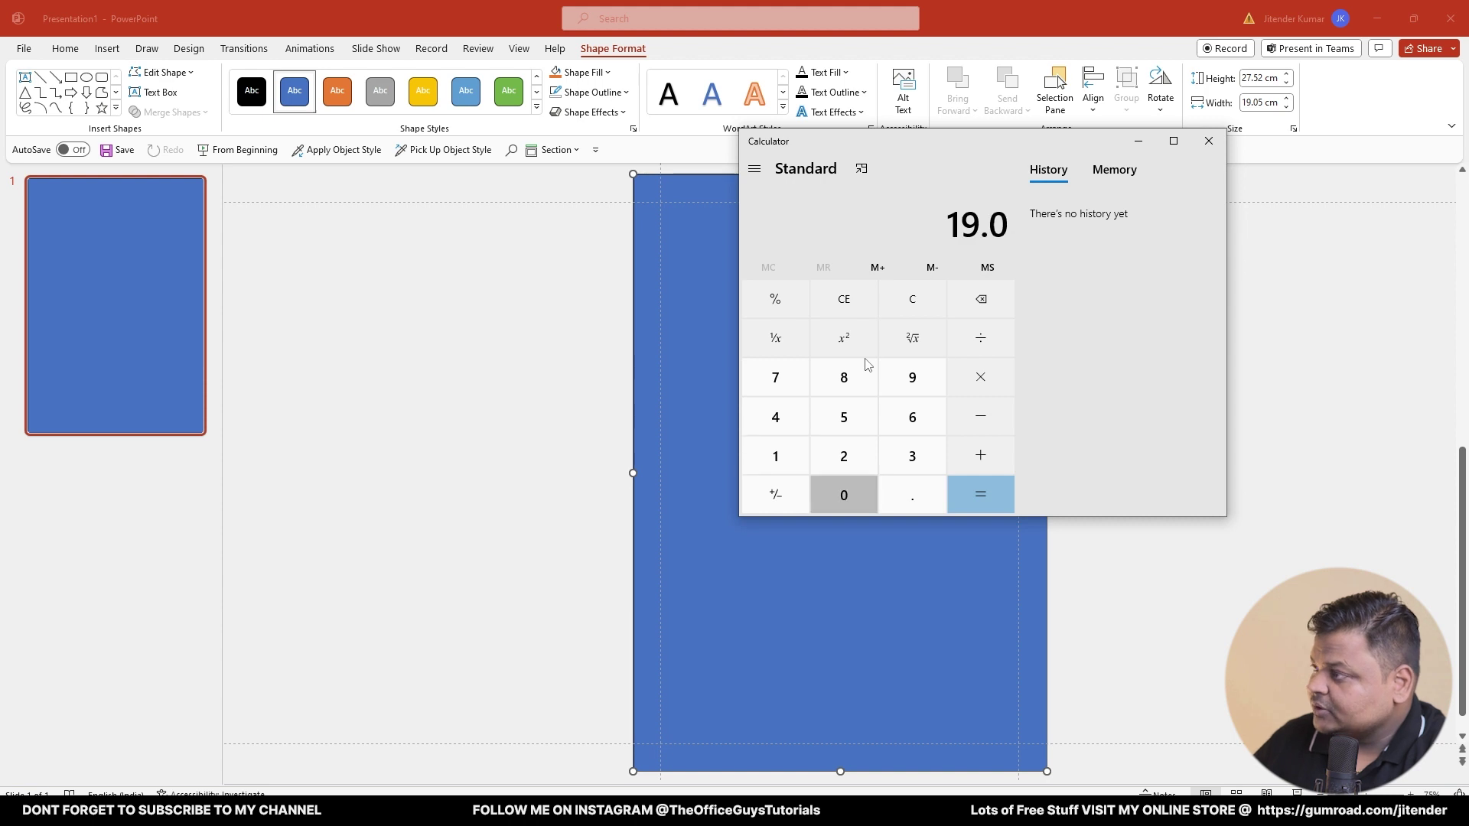
type("3")
key("Return")
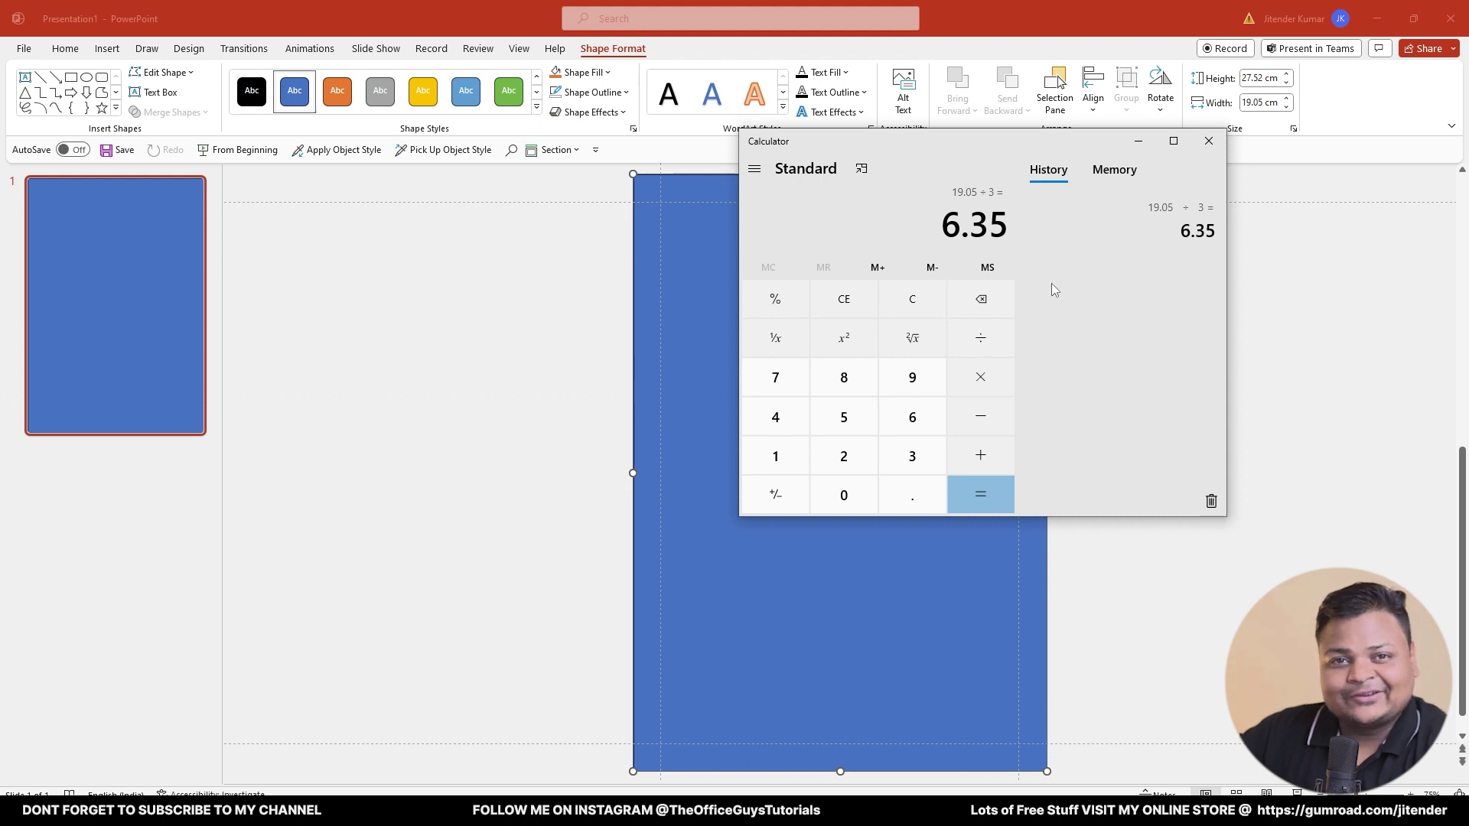
- Set the rectangle's width to 6.35 cm and move it to the slide's right side
left_click(1209, 141)
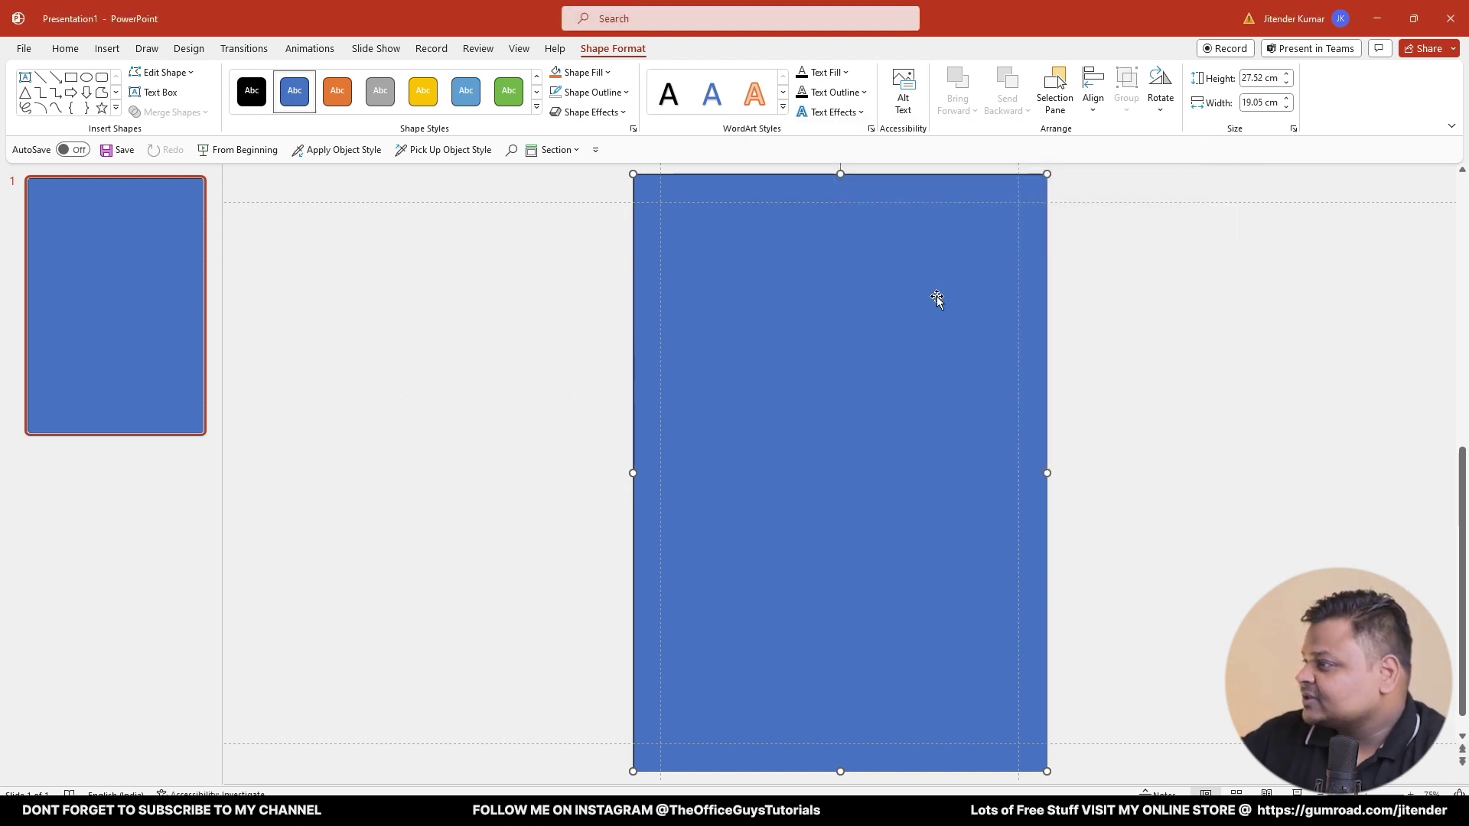
left_click(1259, 102)
type("6.35")
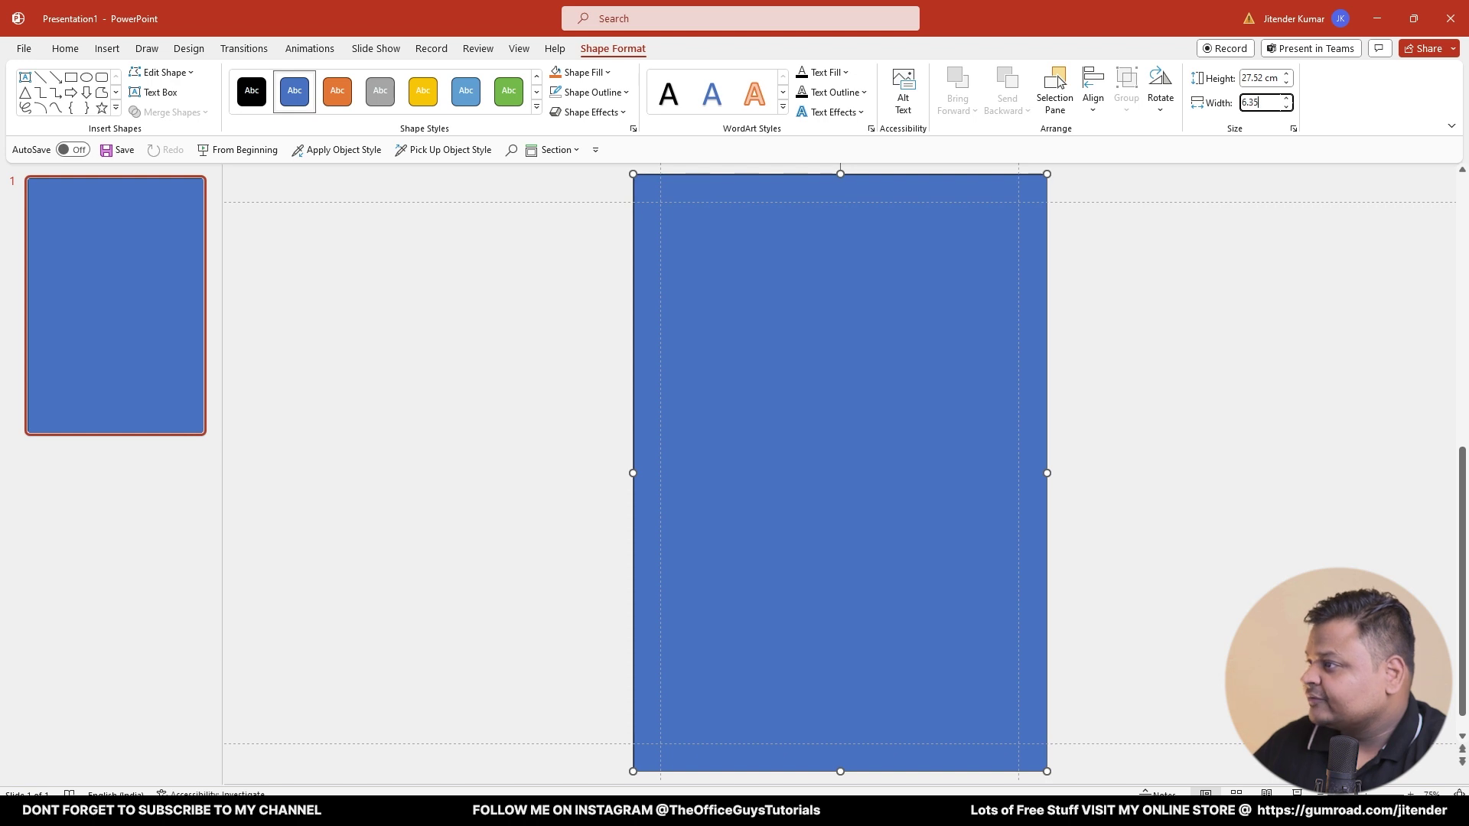
key("Return")
left_click_drag(701, 401, 984, 403)
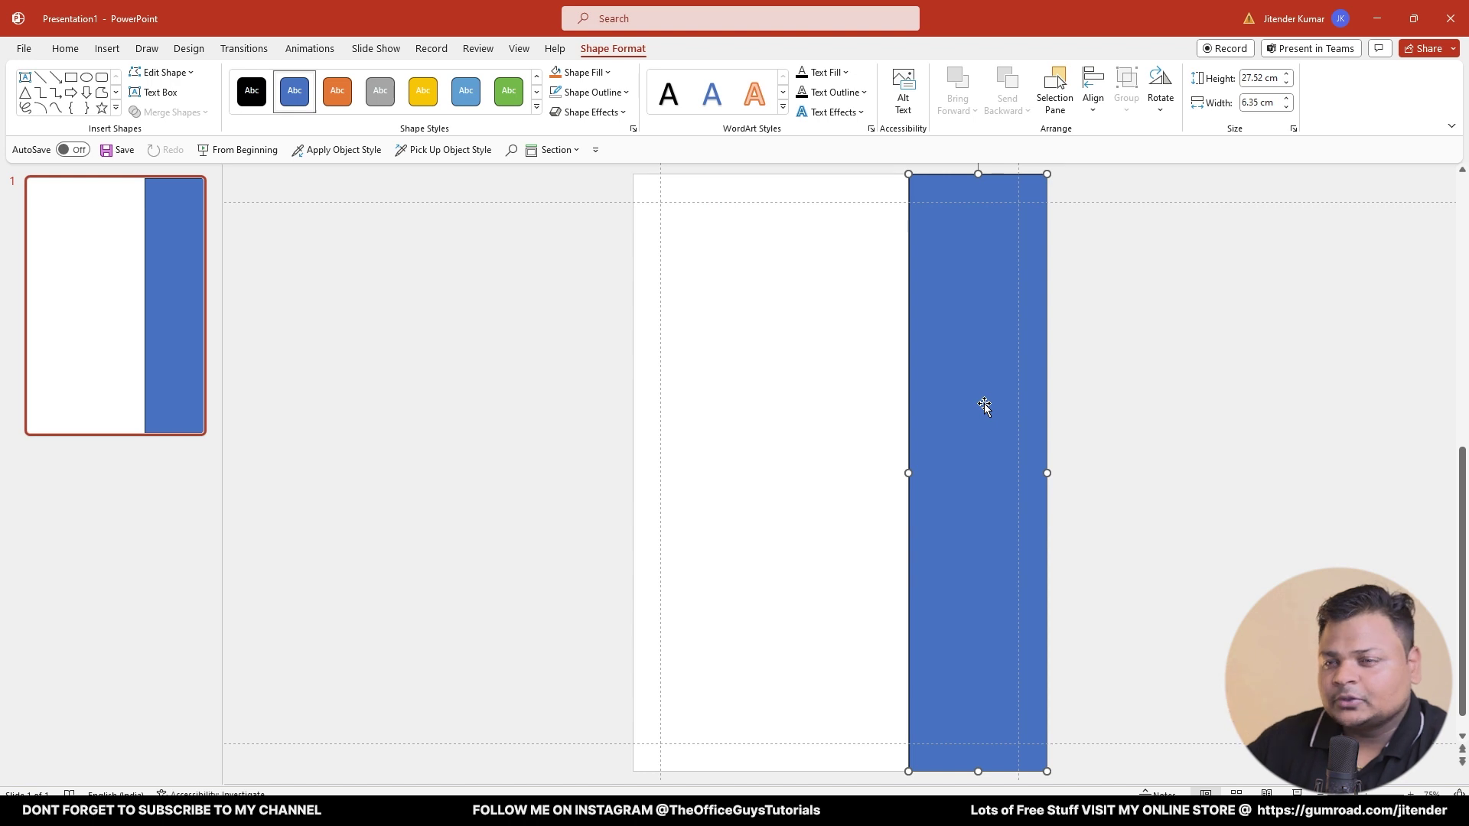
- Widen the strip to 6.7 cm, align it flush right, and remove its outline
left_click(1261, 104)
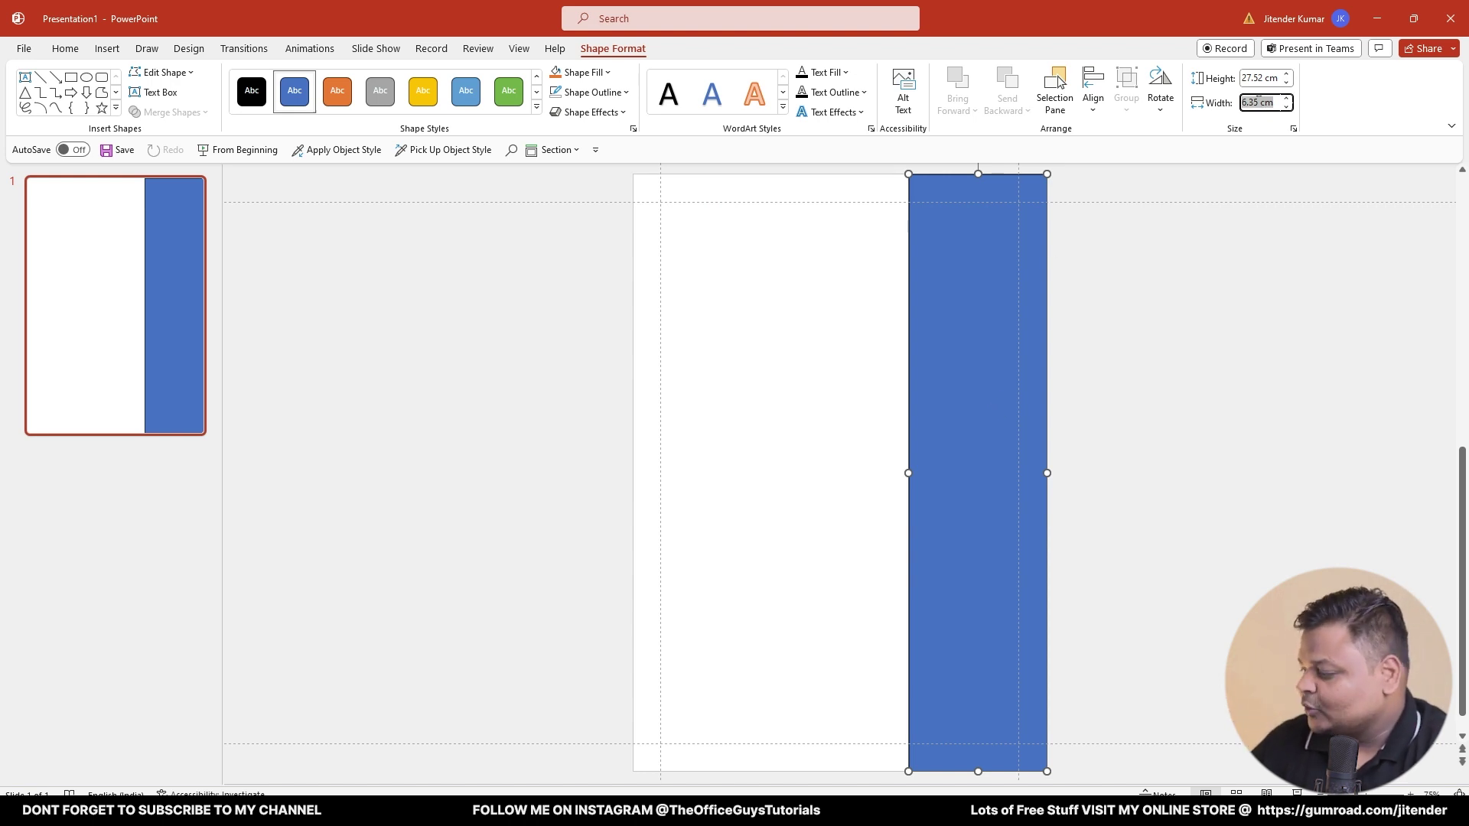
type("6.7")
key("Return")
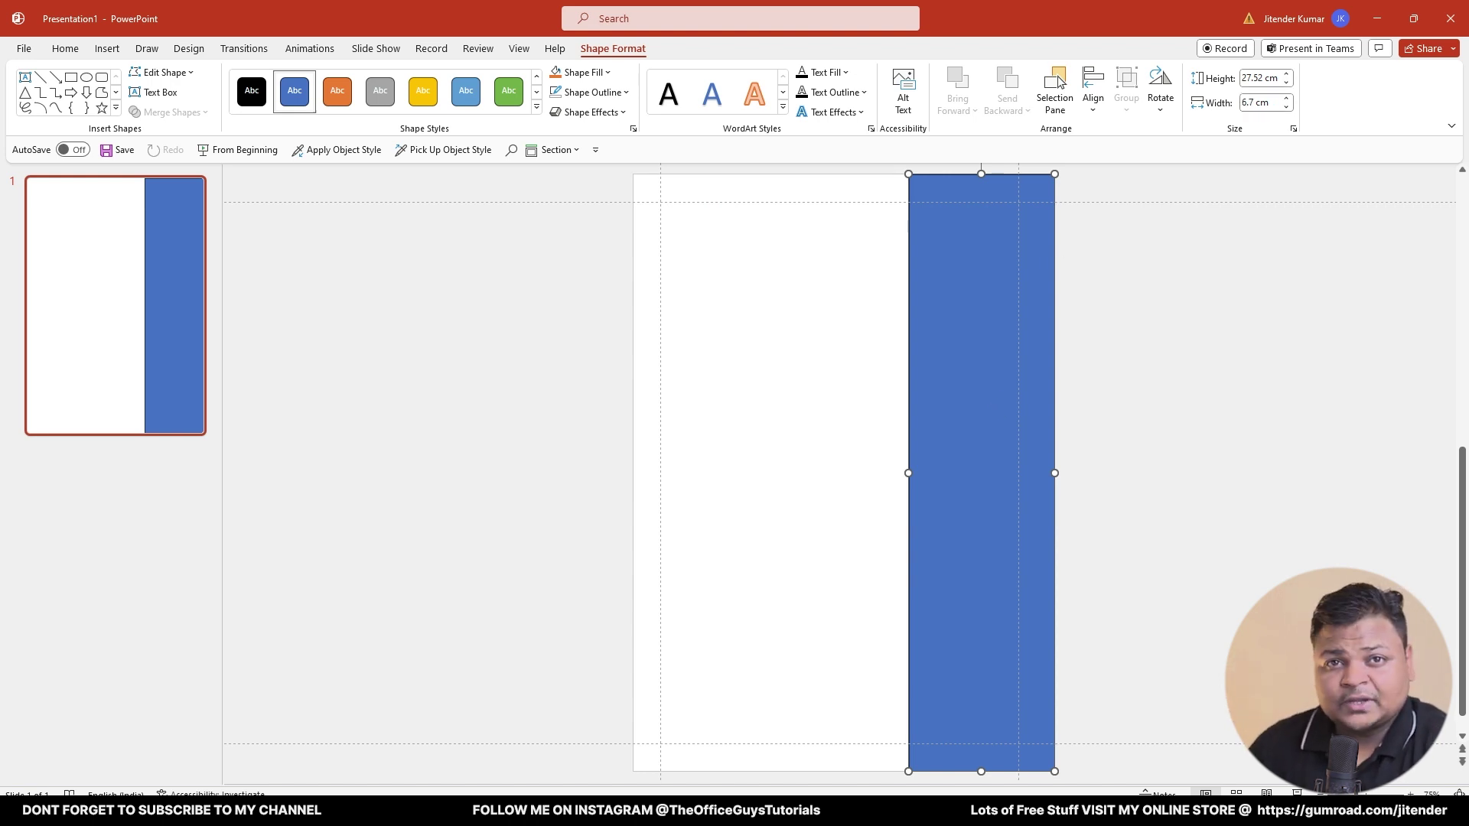
left_click(1135, 347)
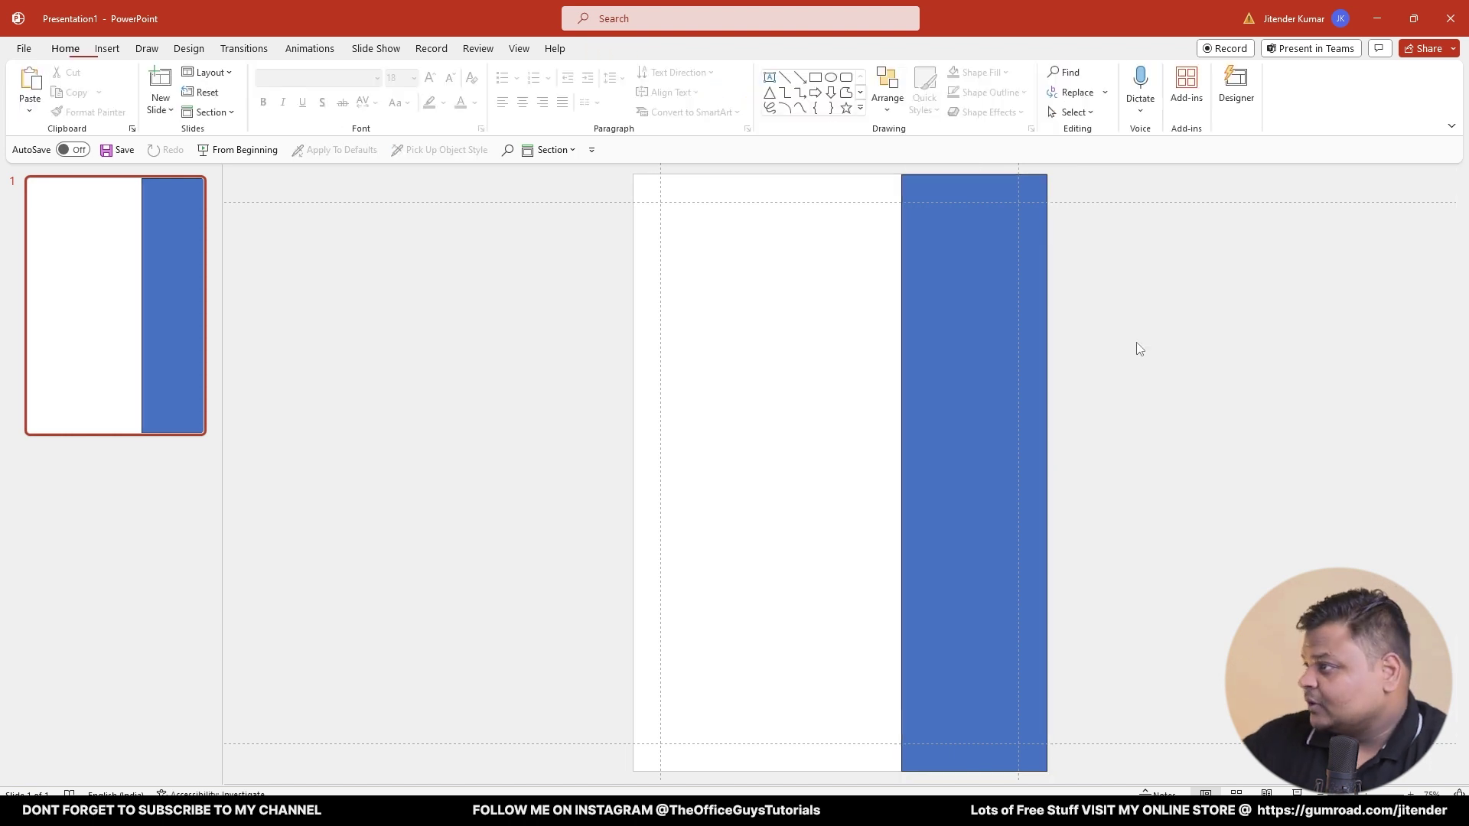
left_click(1013, 335)
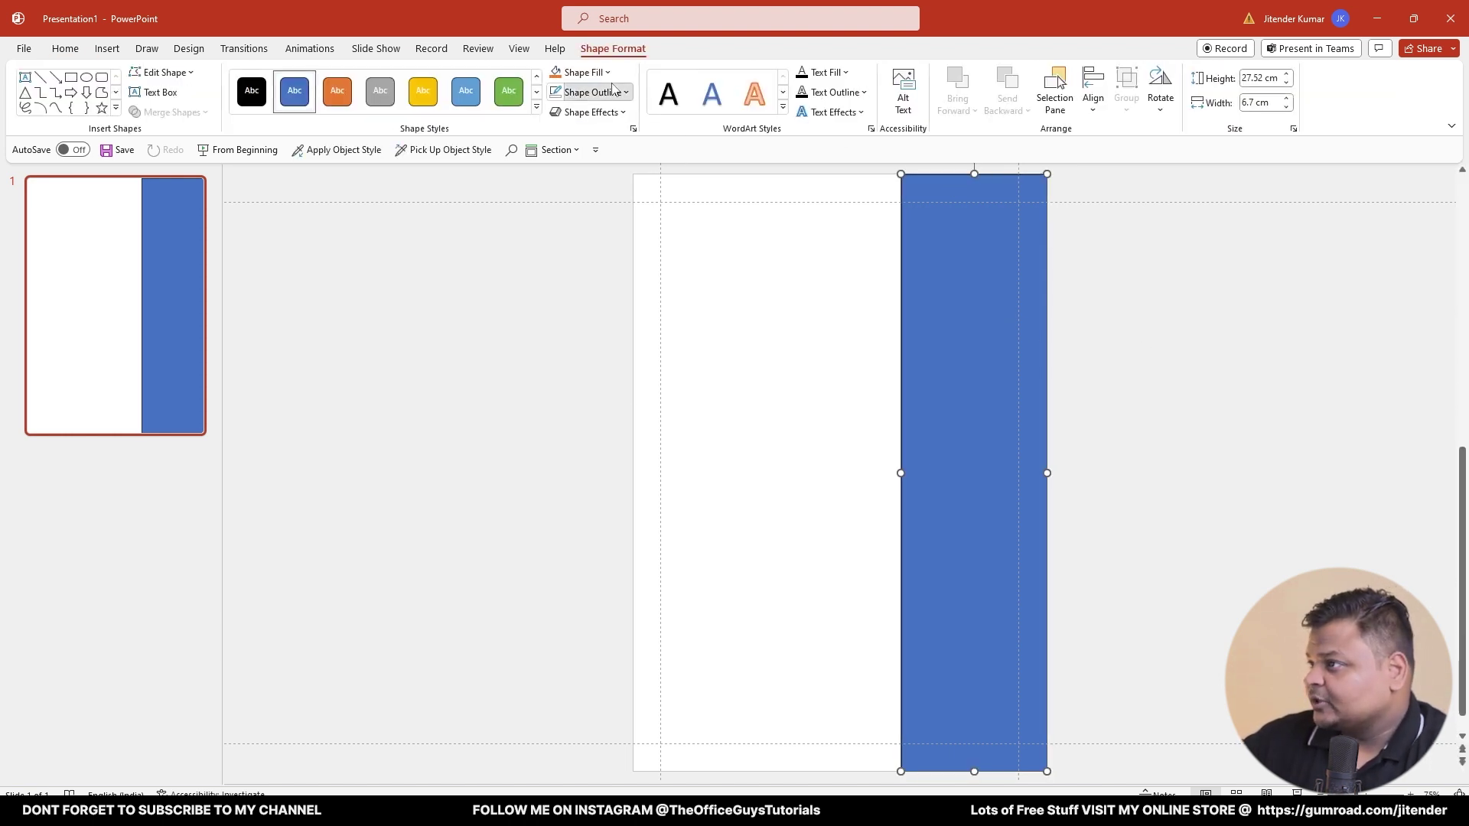
left_click(621, 92)
left_click(610, 260)
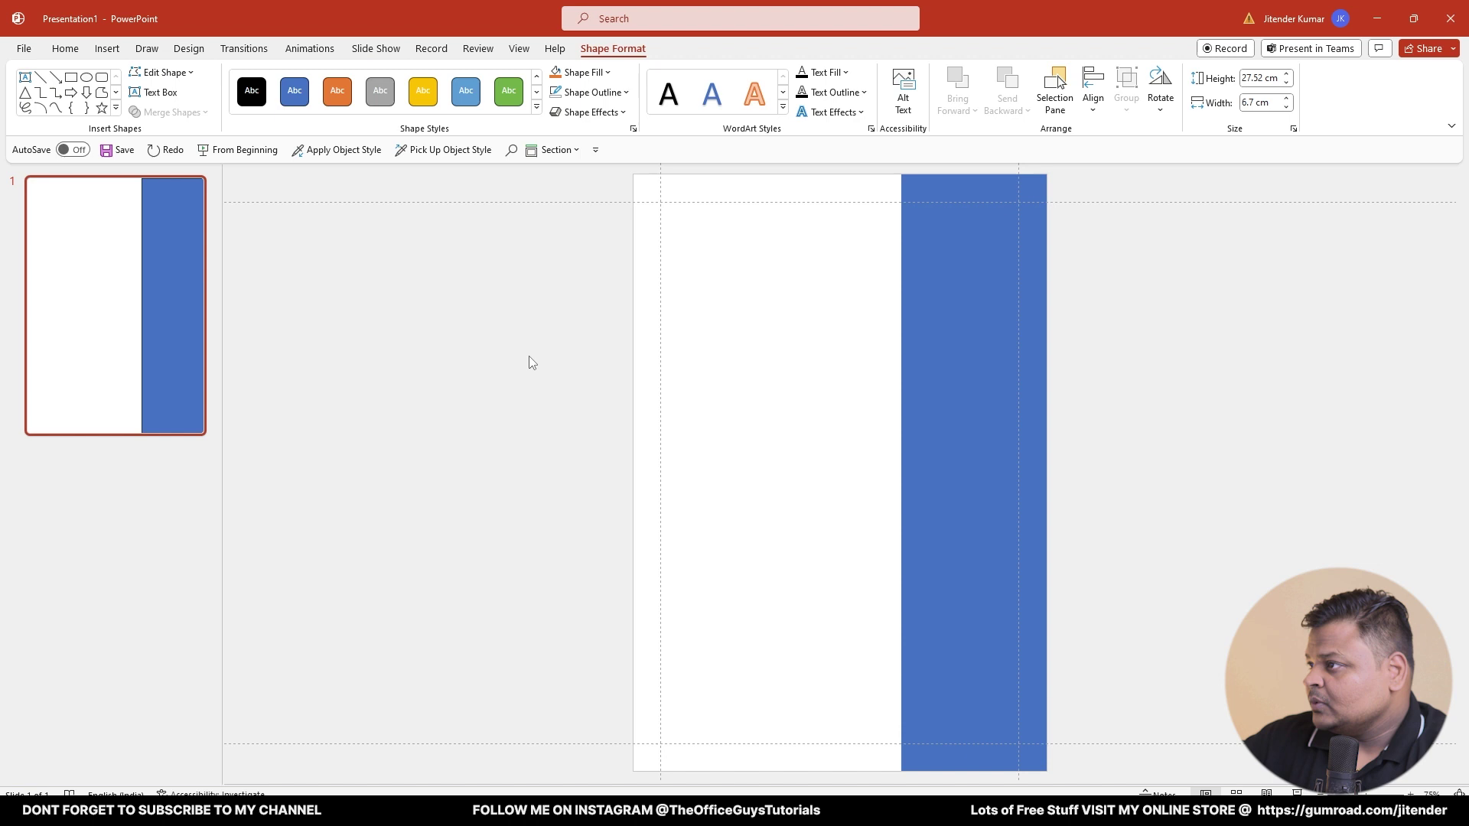
left_click(528, 360)
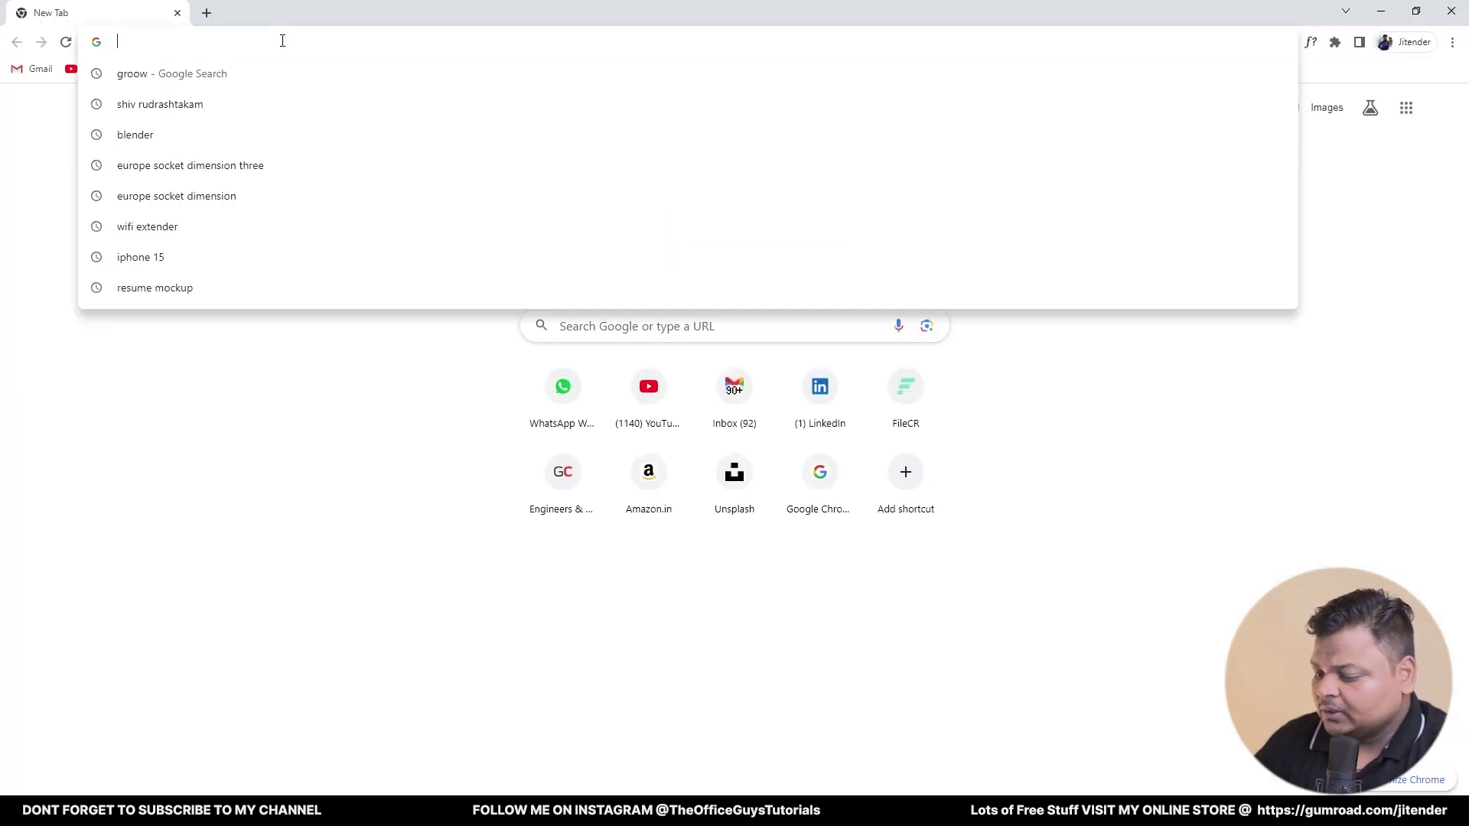
- Search Google Images for 'blue color scheme' and snip a dark blue palette image
type("gblu")
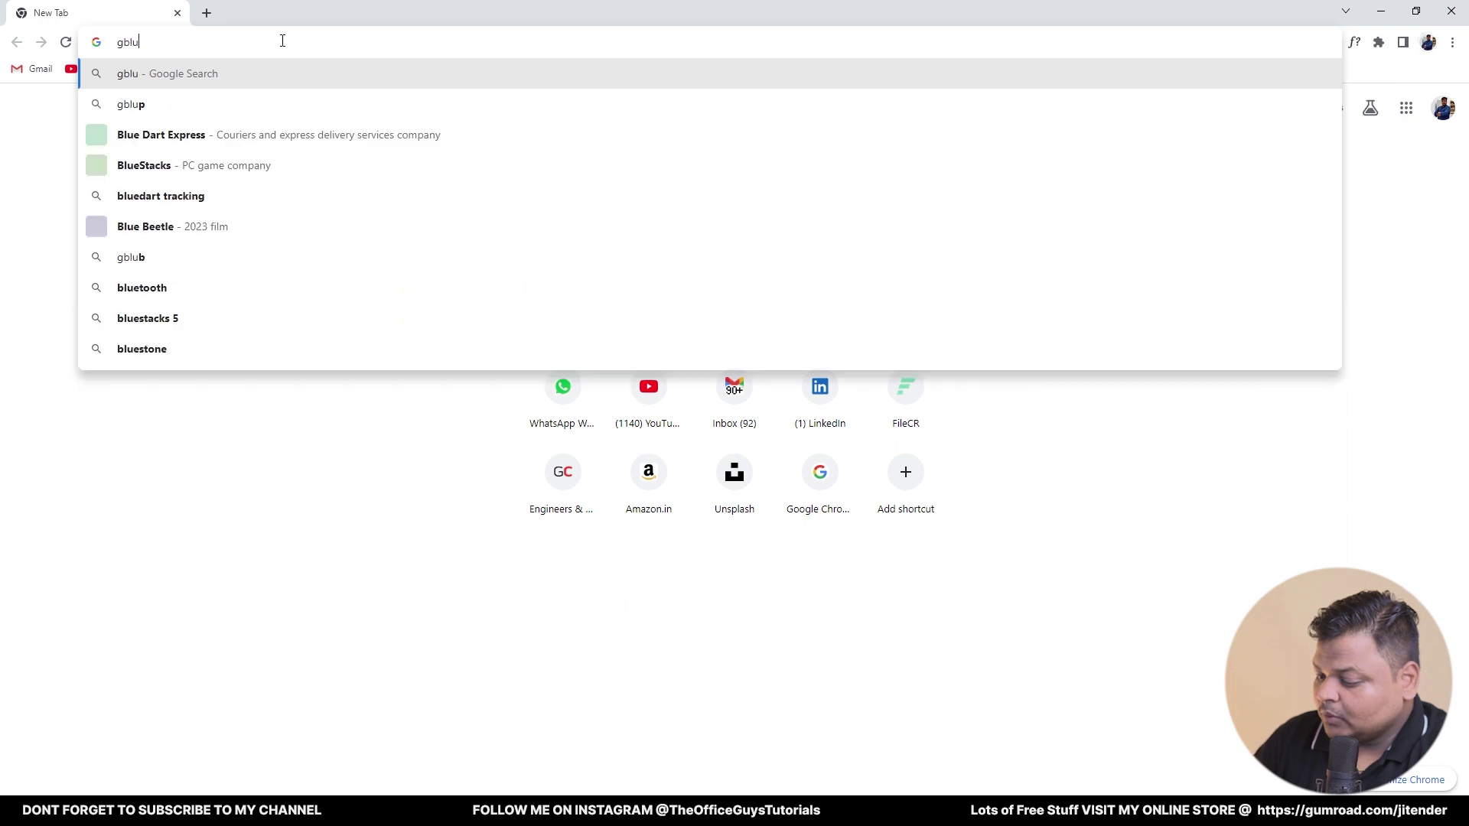
type("e UI ")
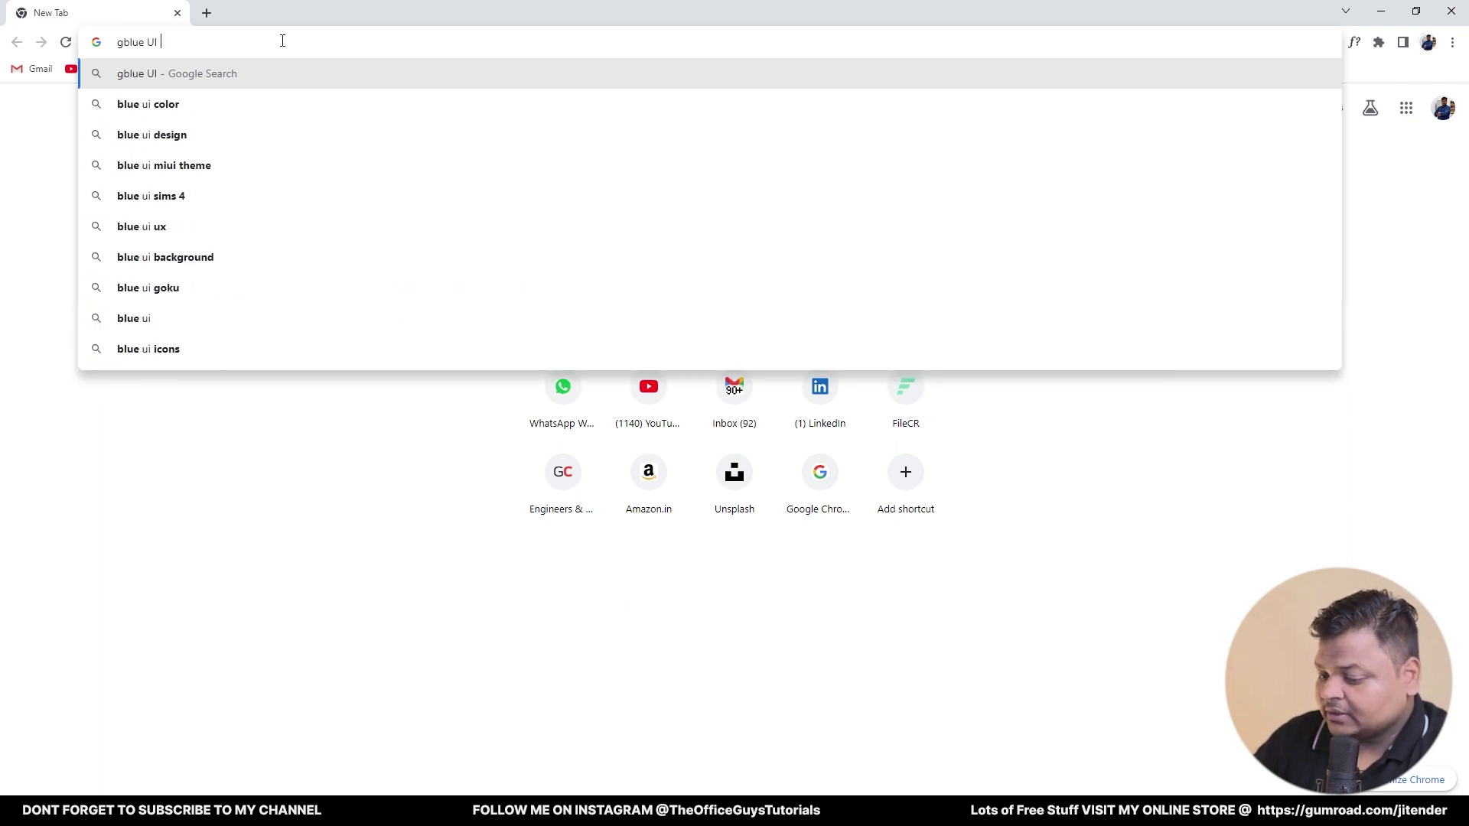
type("exampl")
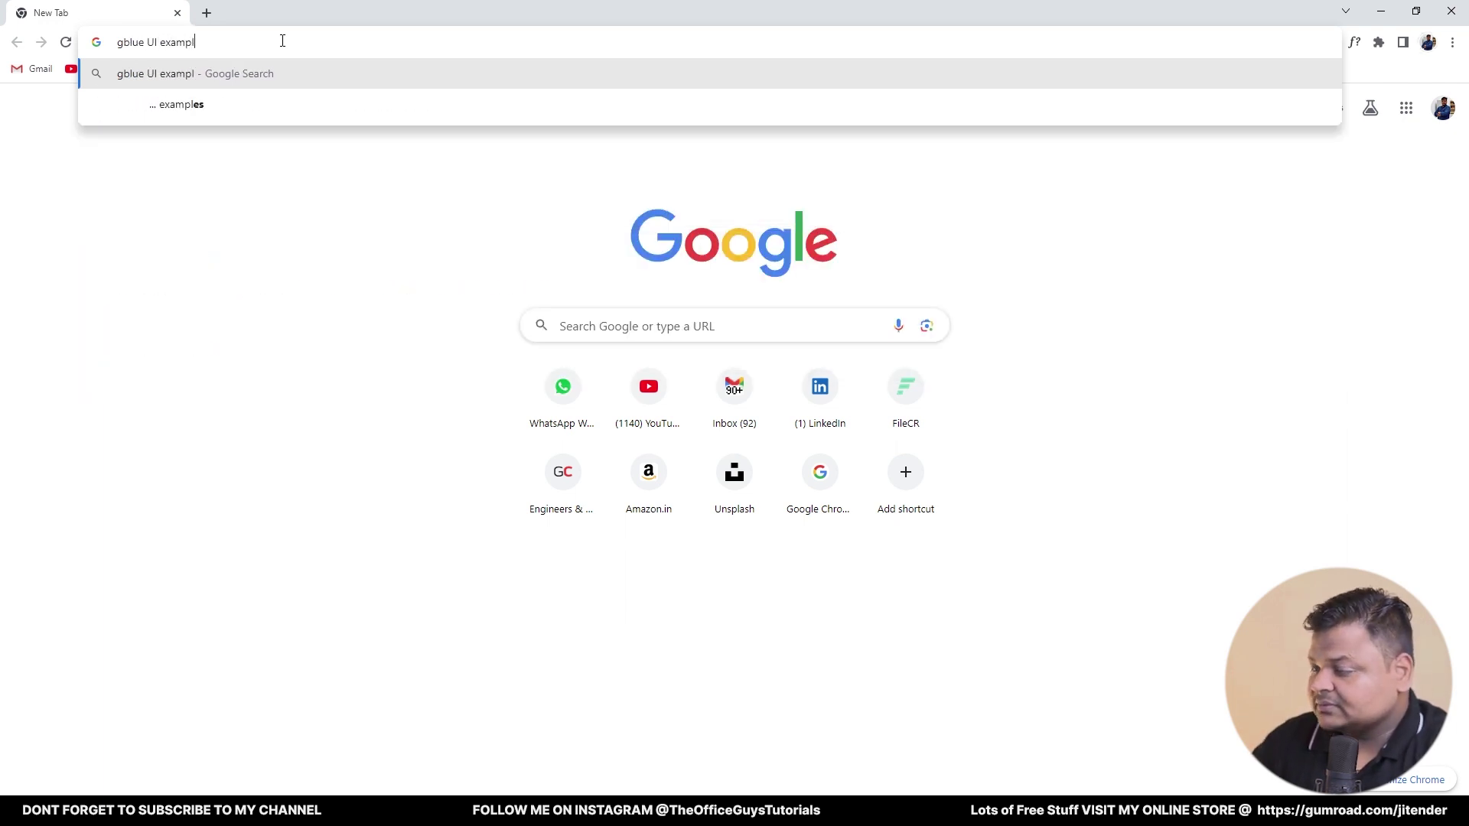
type("e")
key("ctrl+a")
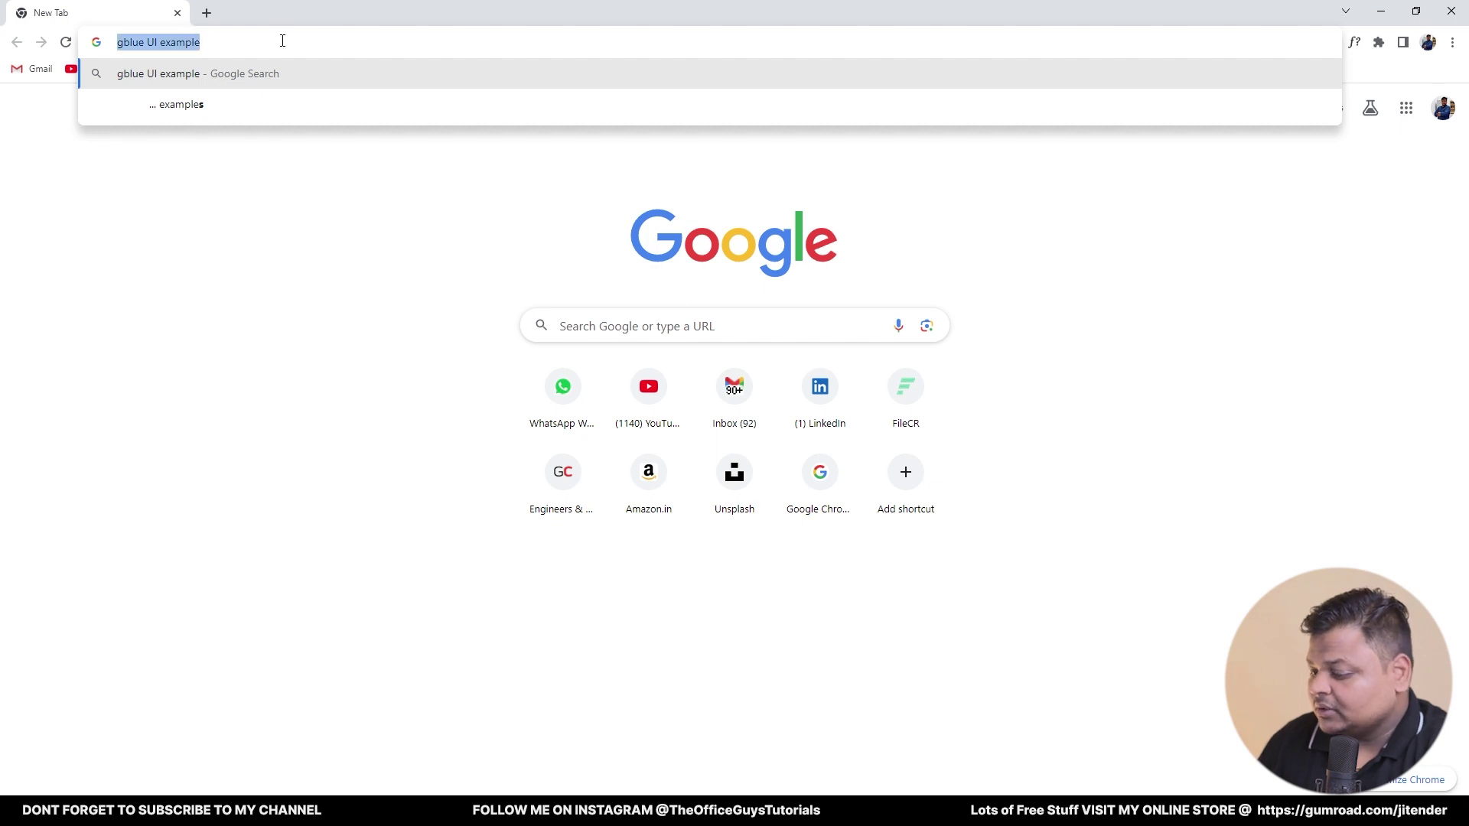
type("bl")
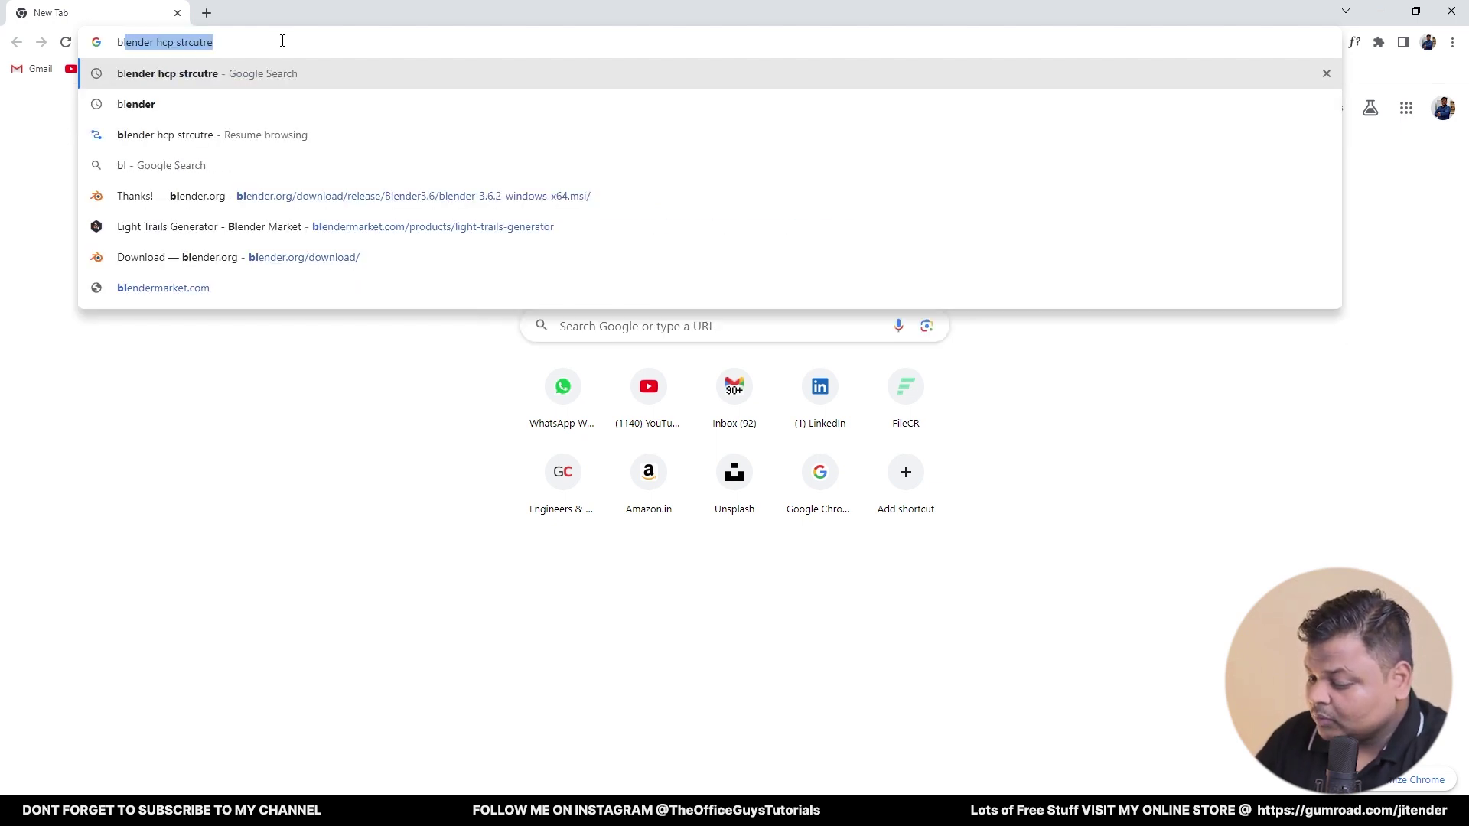
type("ue color schem")
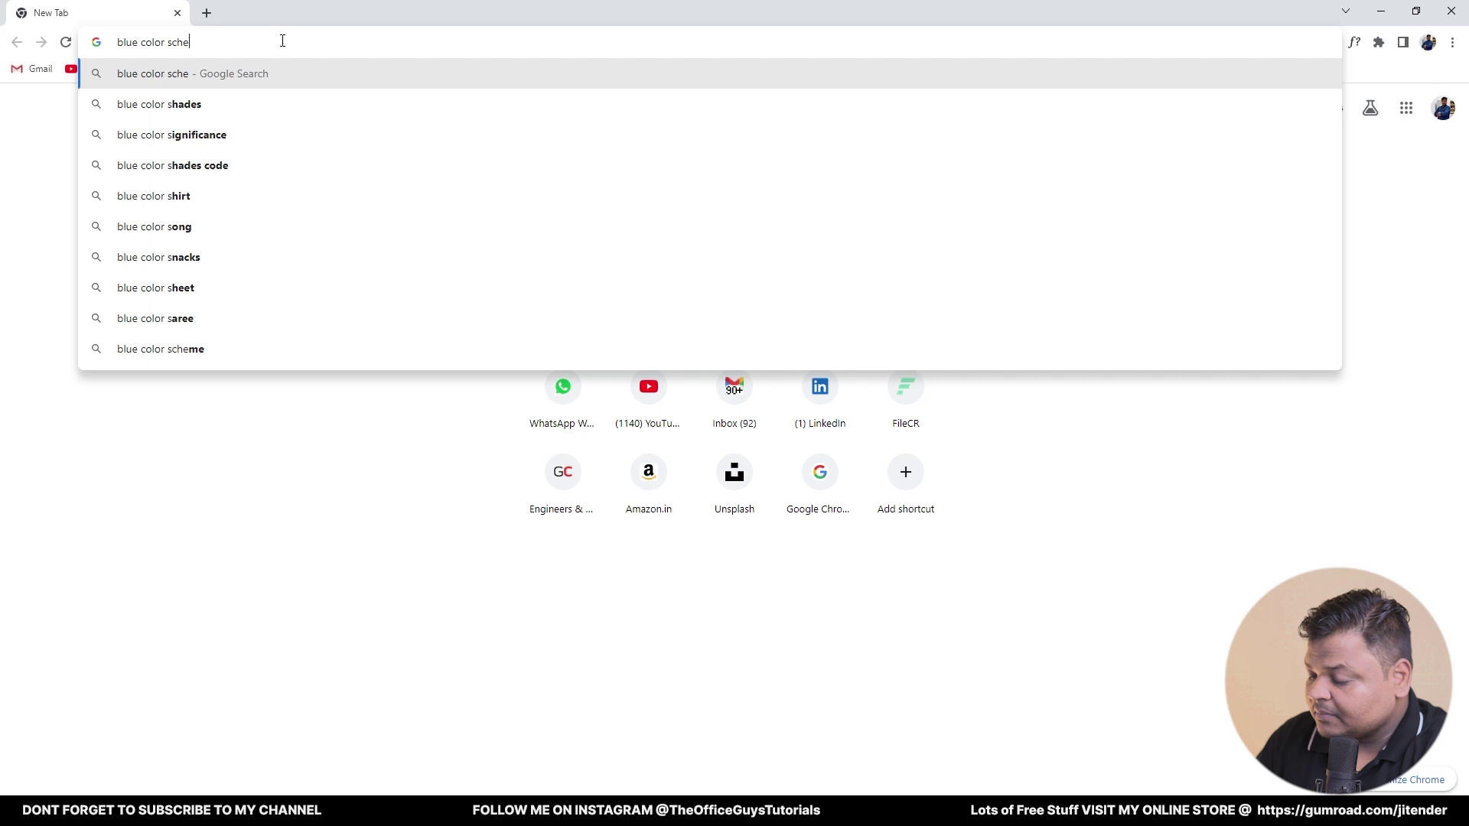
type("e")
key("Return")
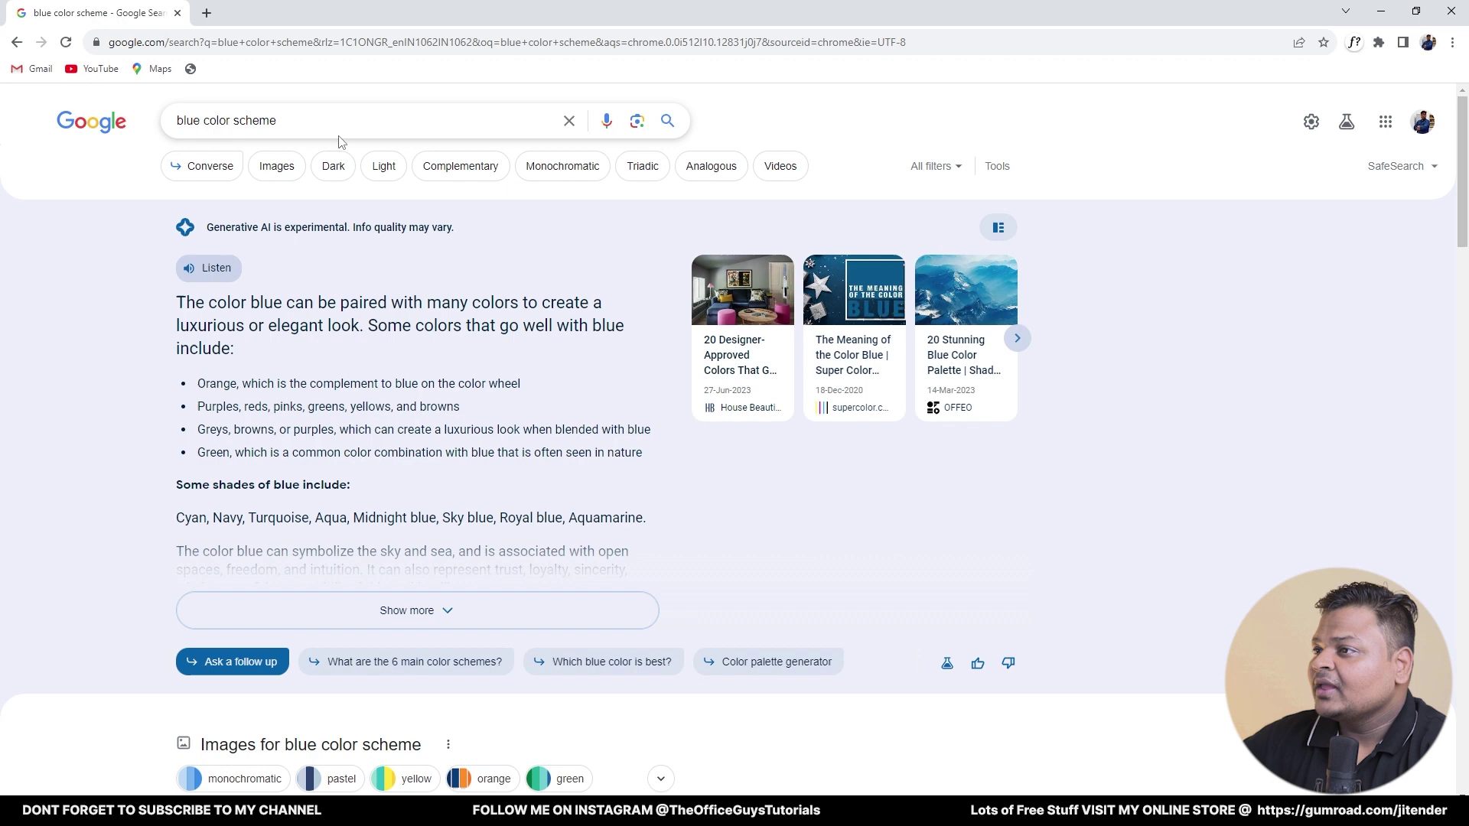
left_click(288, 170)
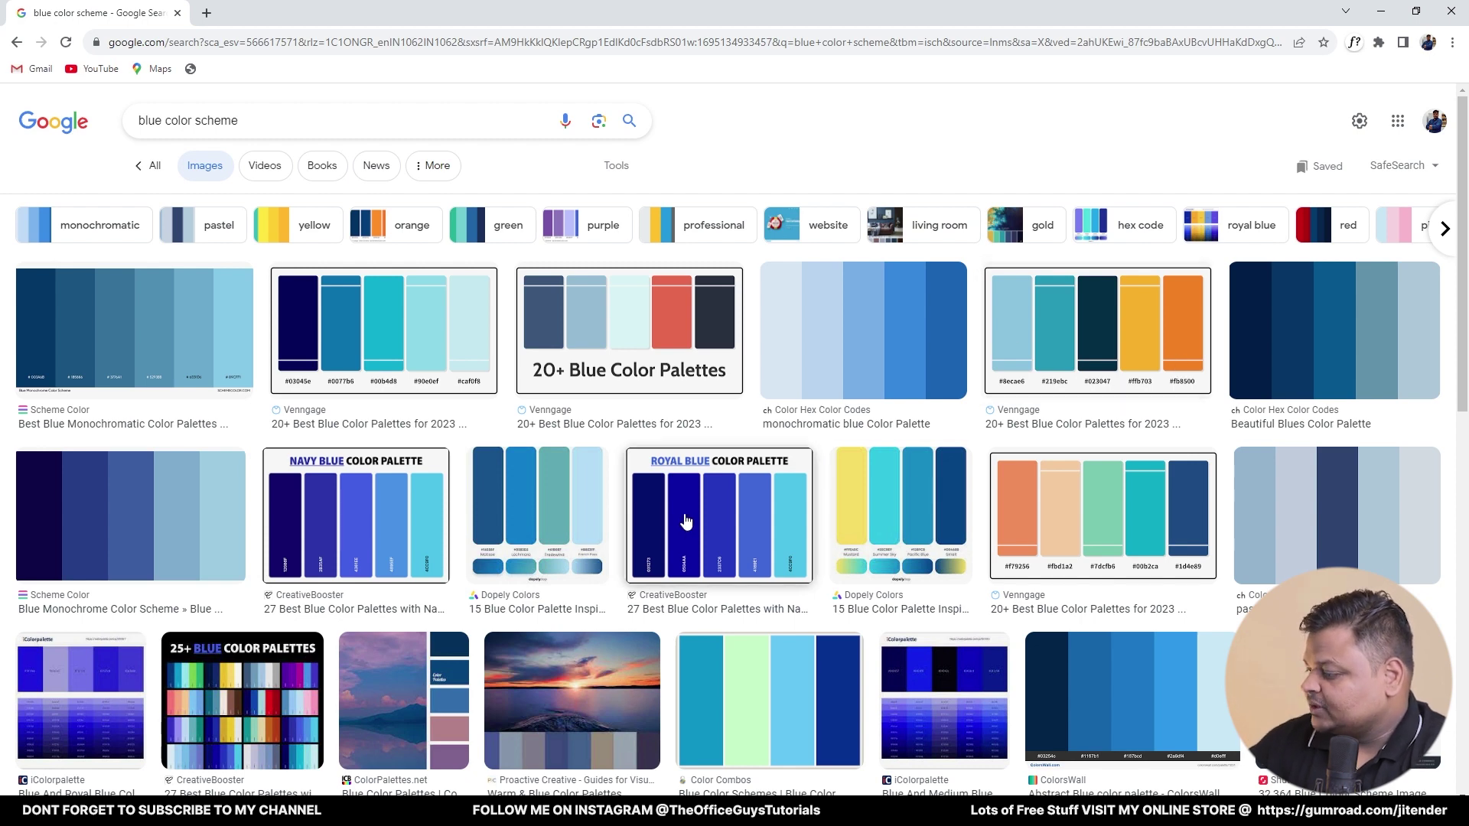
key("super+shift+s")
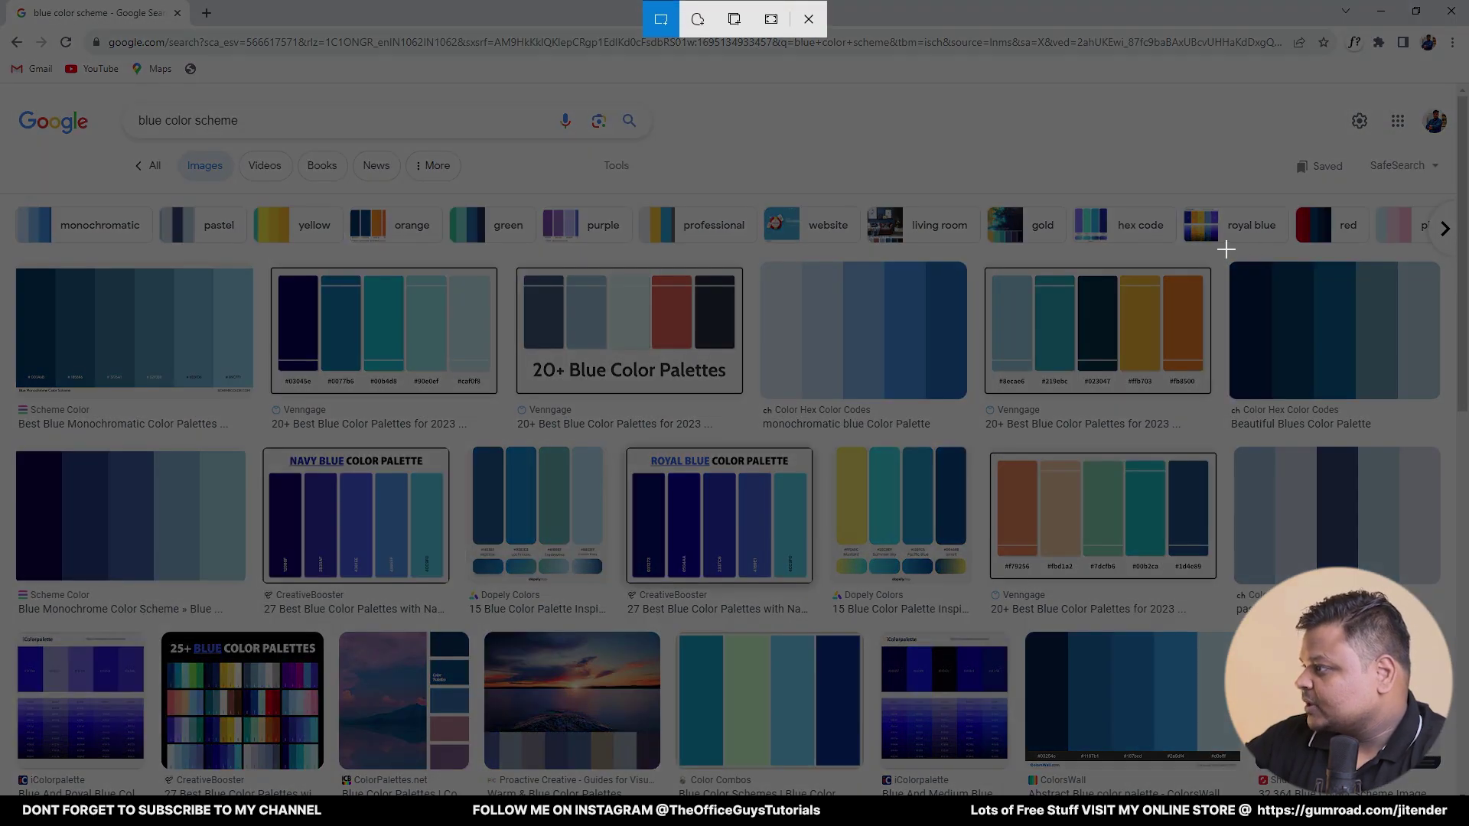
left_click_drag(1227, 250, 1464, 424)
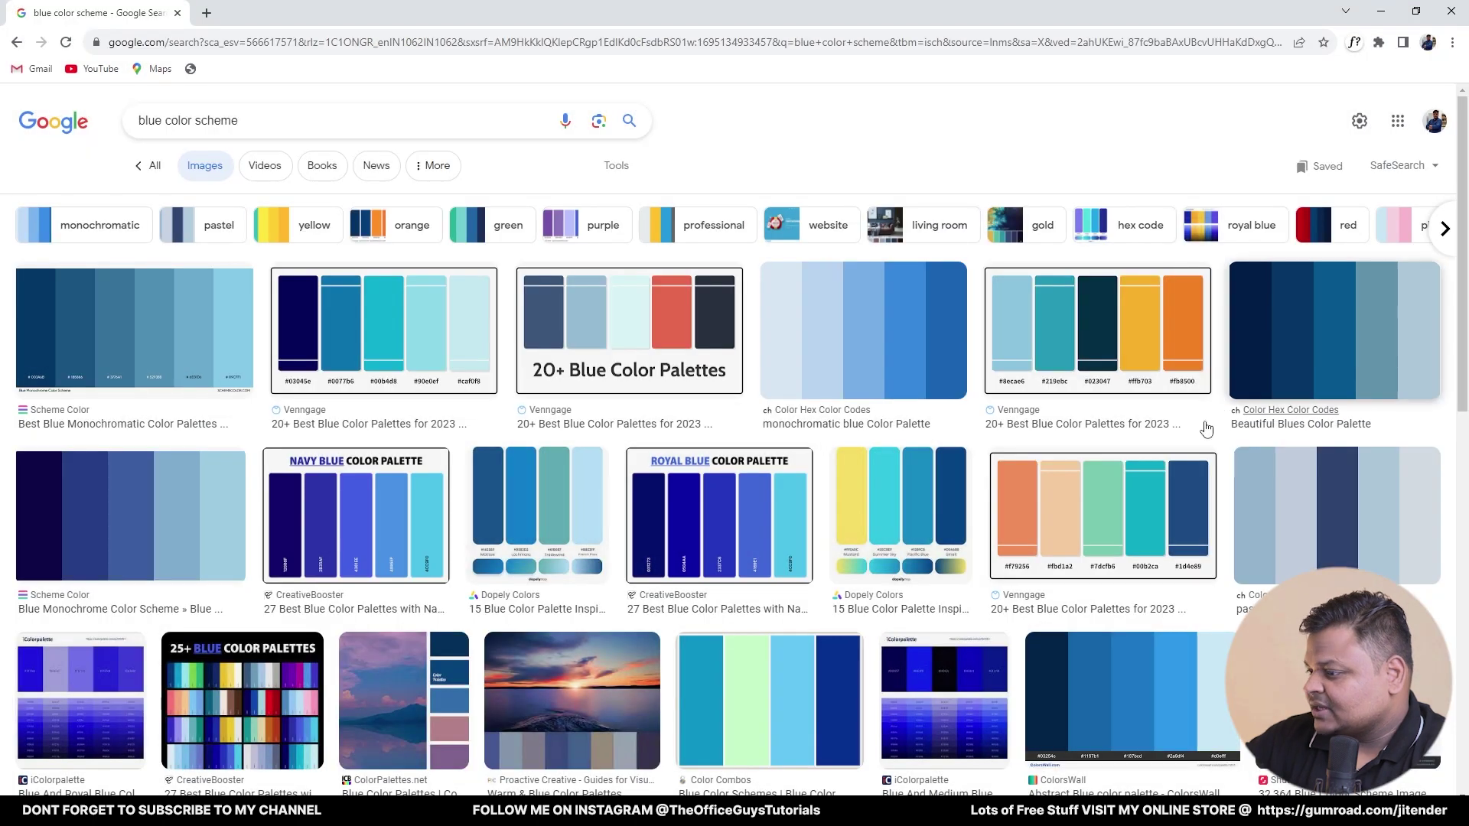
- Paste the snipped palette picture into PowerPoint and place it to the left of the slide
key("alt+Tab")
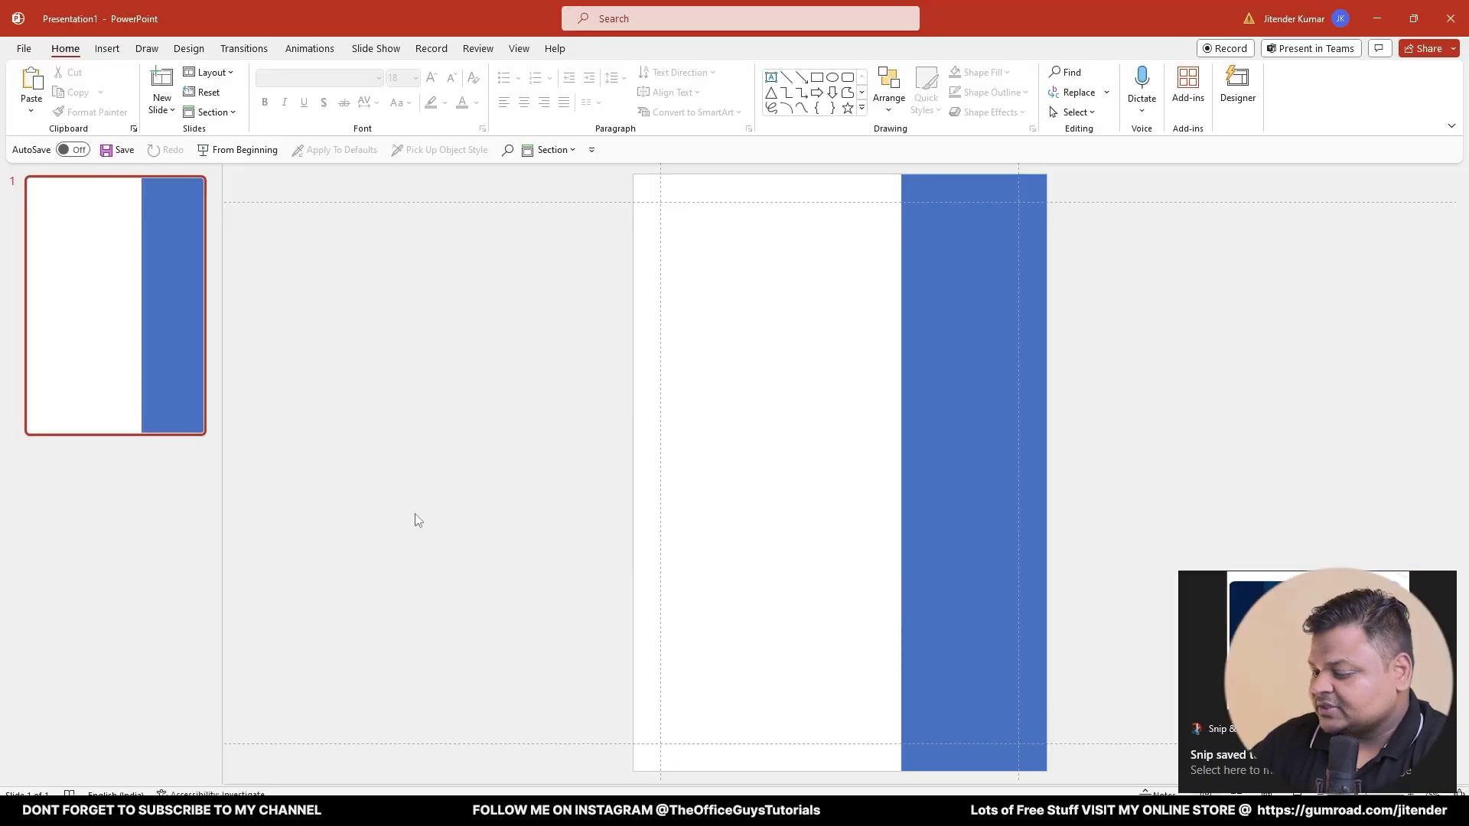
key("ctrl+v")
left_click_drag(865, 422, 519, 306)
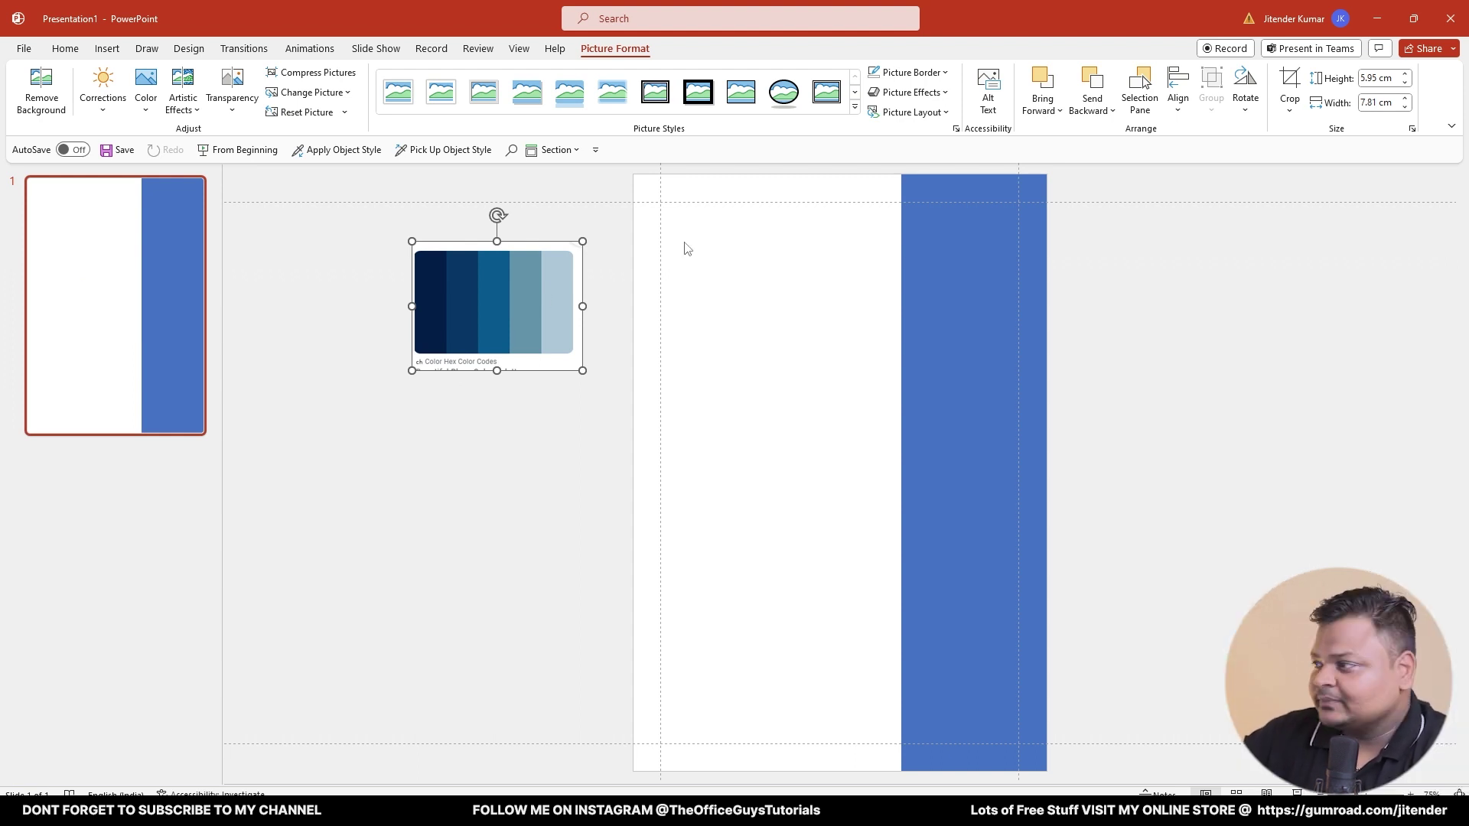
- Fill the sidebar rectangle with the palette's dark navy using the Eyedropper
left_click(972, 269)
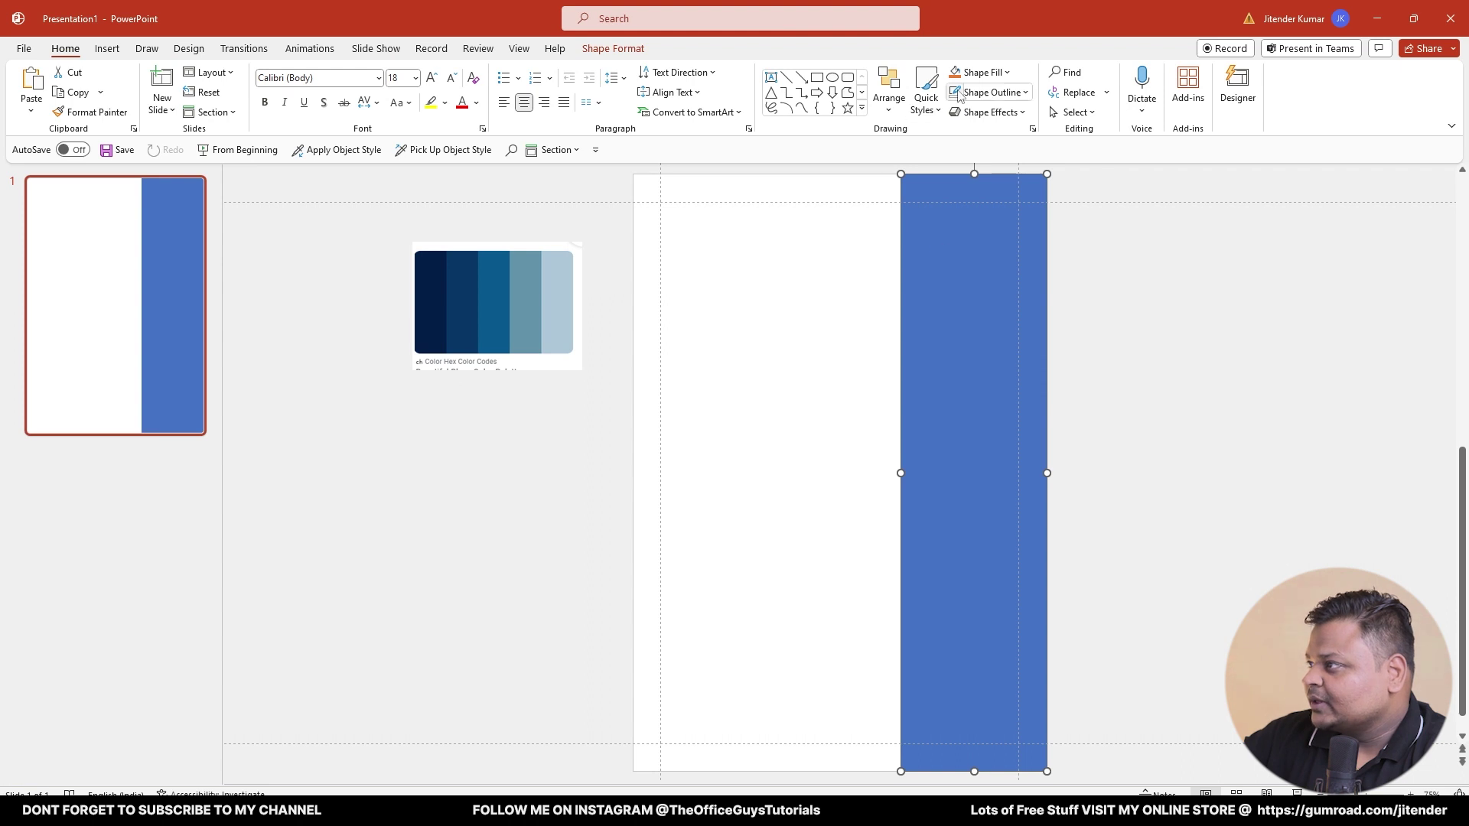
left_click(1007, 72)
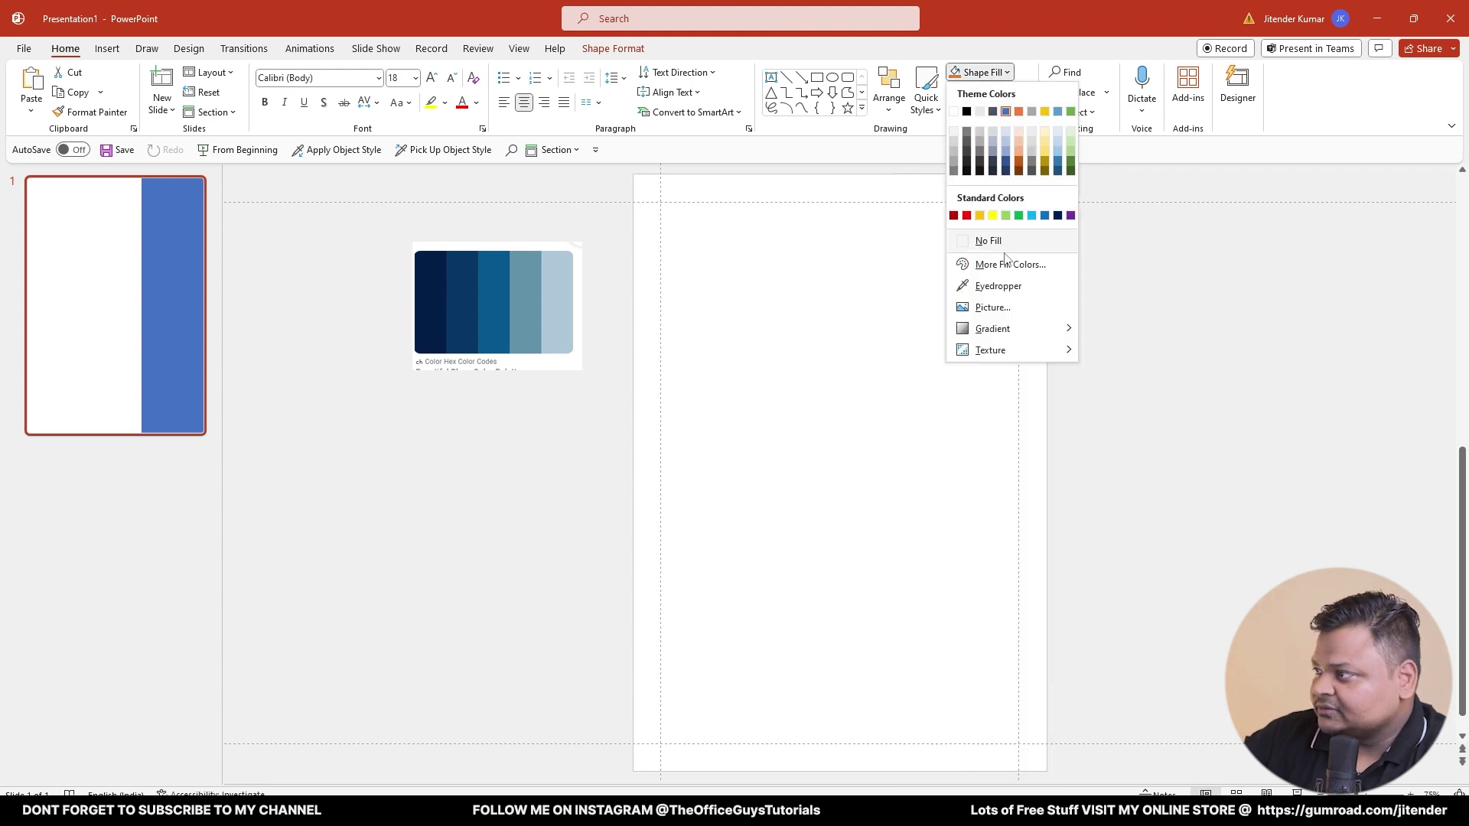
left_click(997, 285)
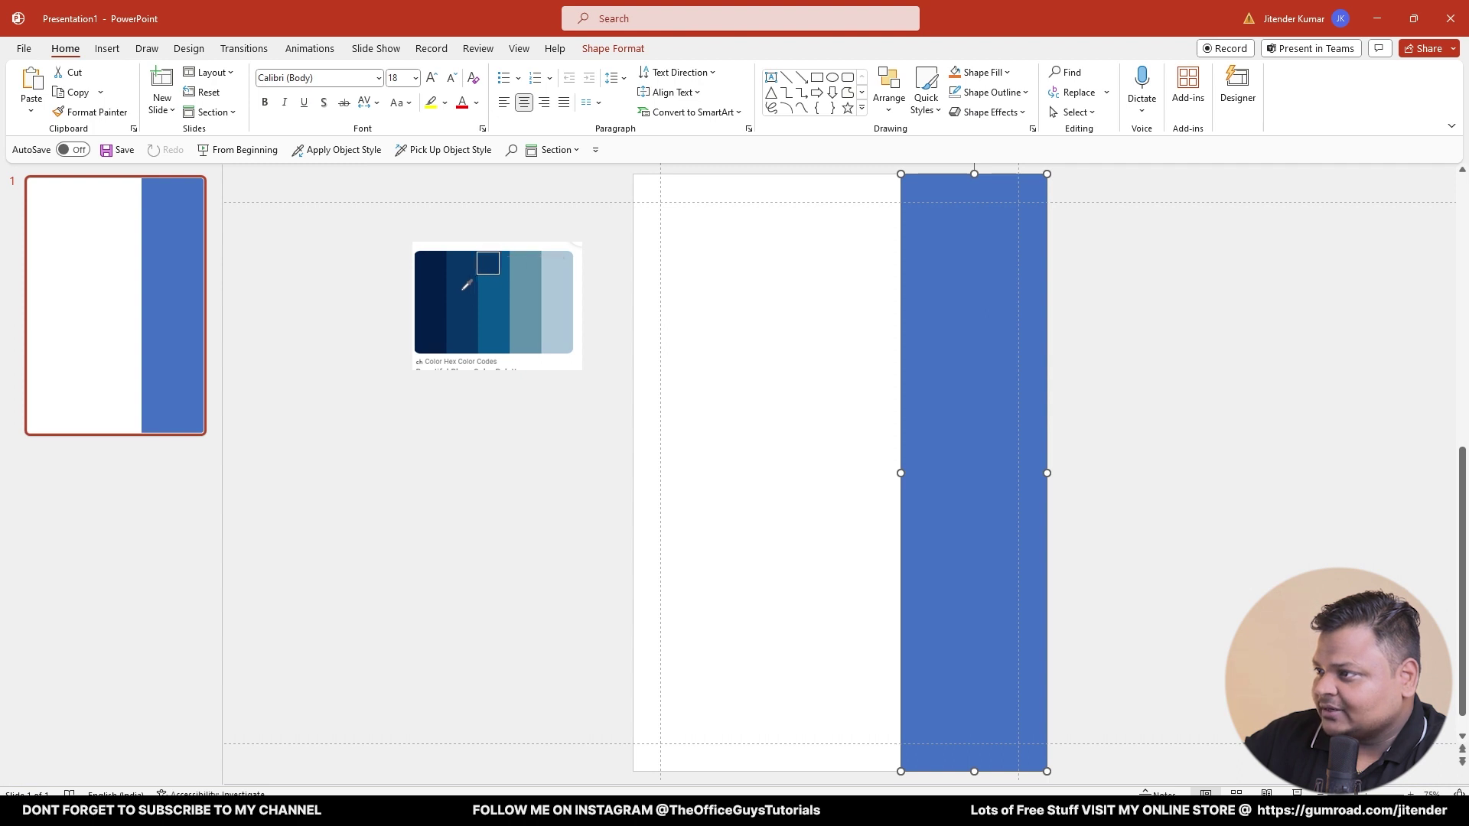
left_click(466, 286)
left_click(705, 402)
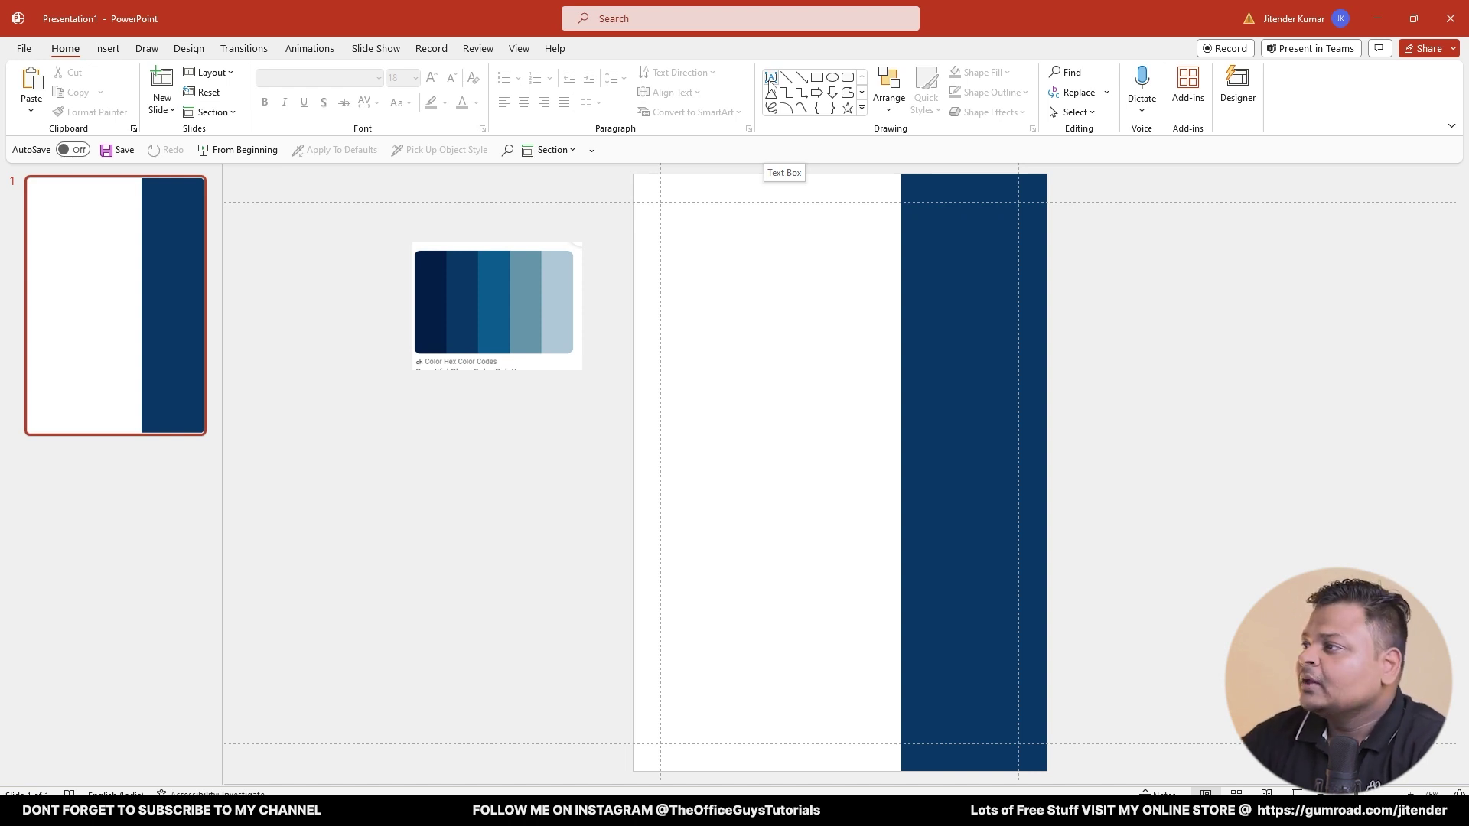
- Draw a text box at the slide's top-left and set all its margins to 0 cm
left_click(771, 78)
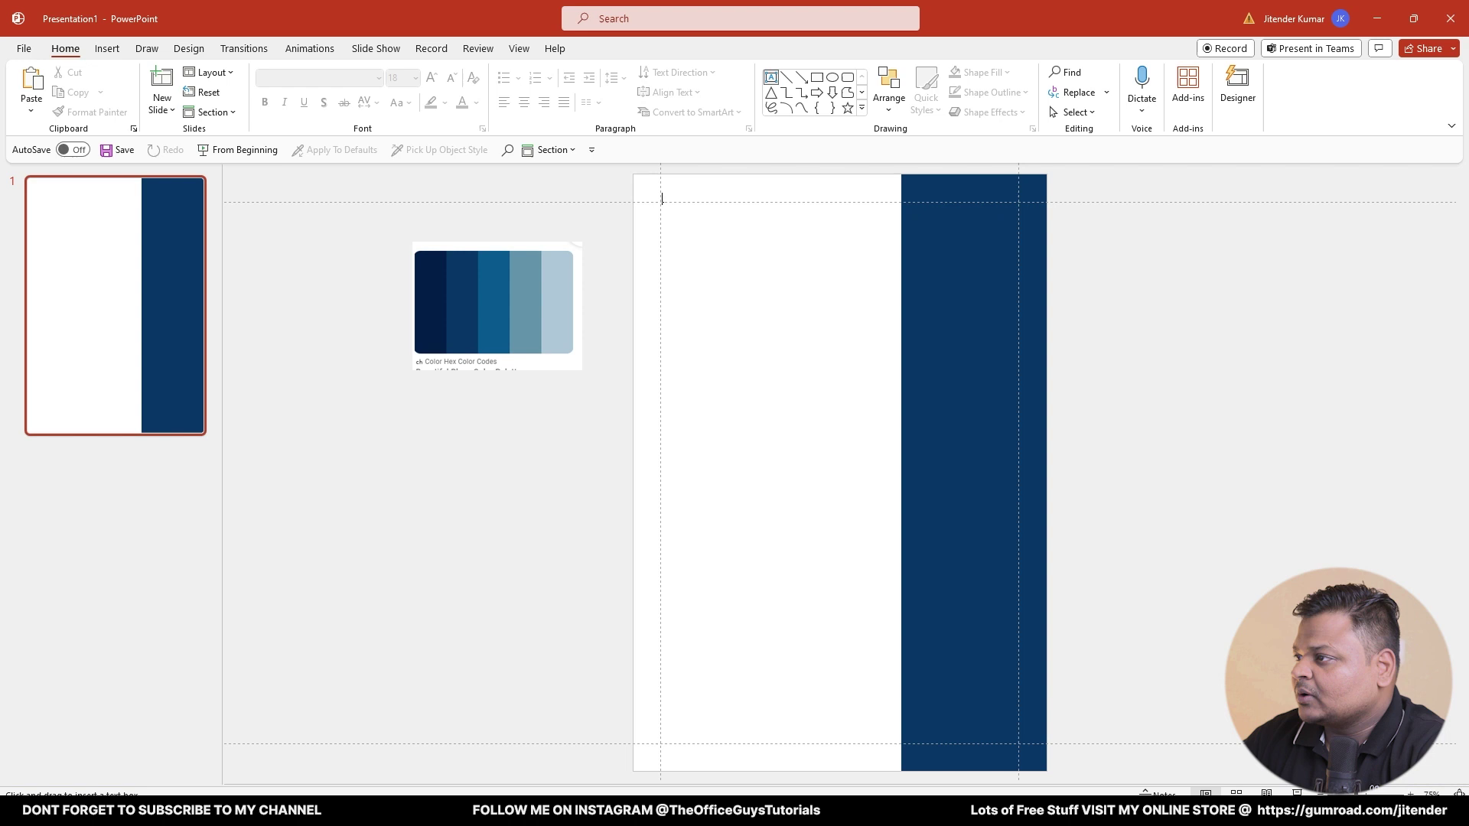
left_click_drag(661, 199, 838, 253)
right_click(834, 253)
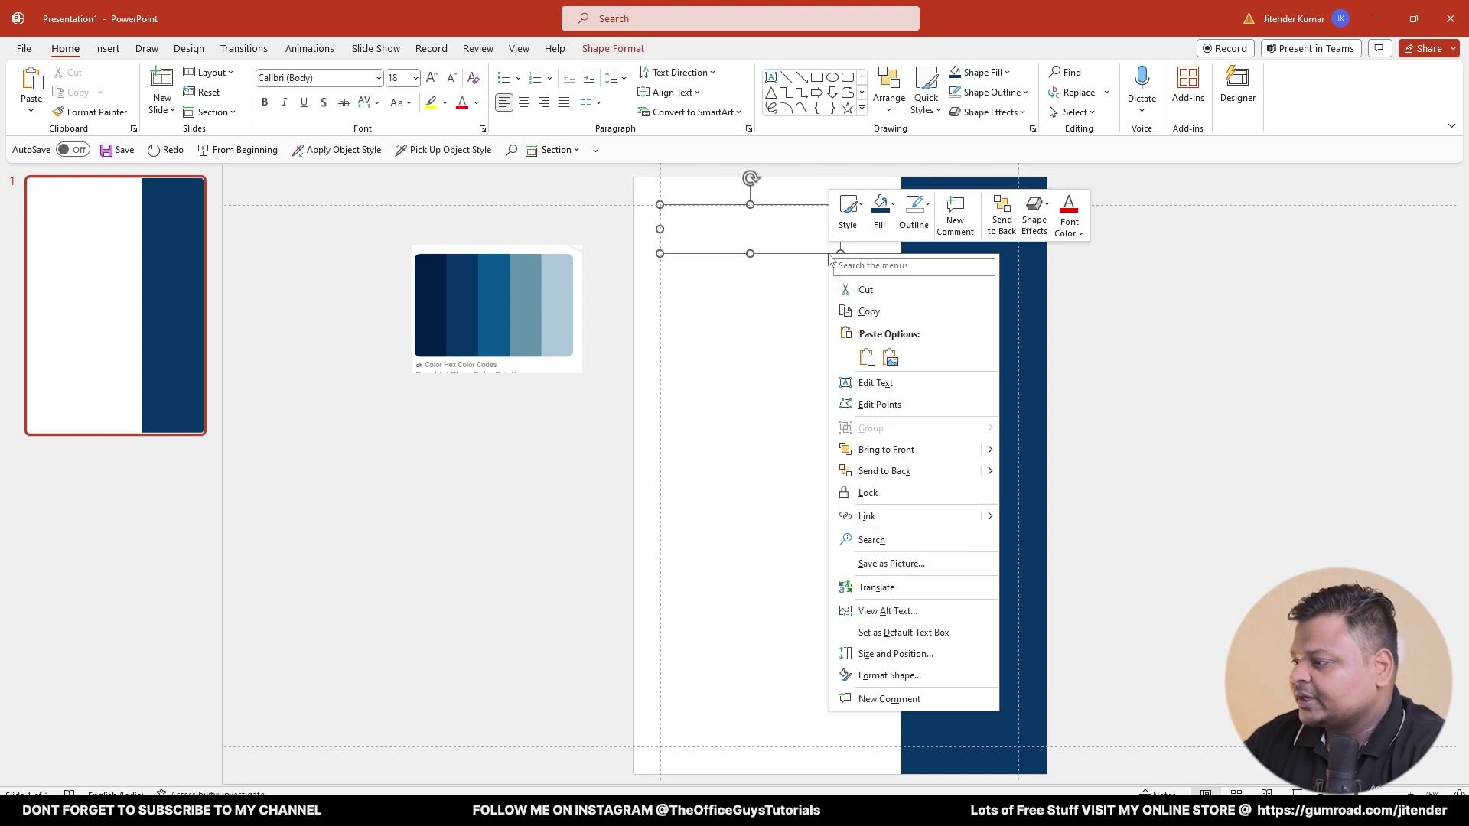
left_click(885, 678)
left_click(1365, 208)
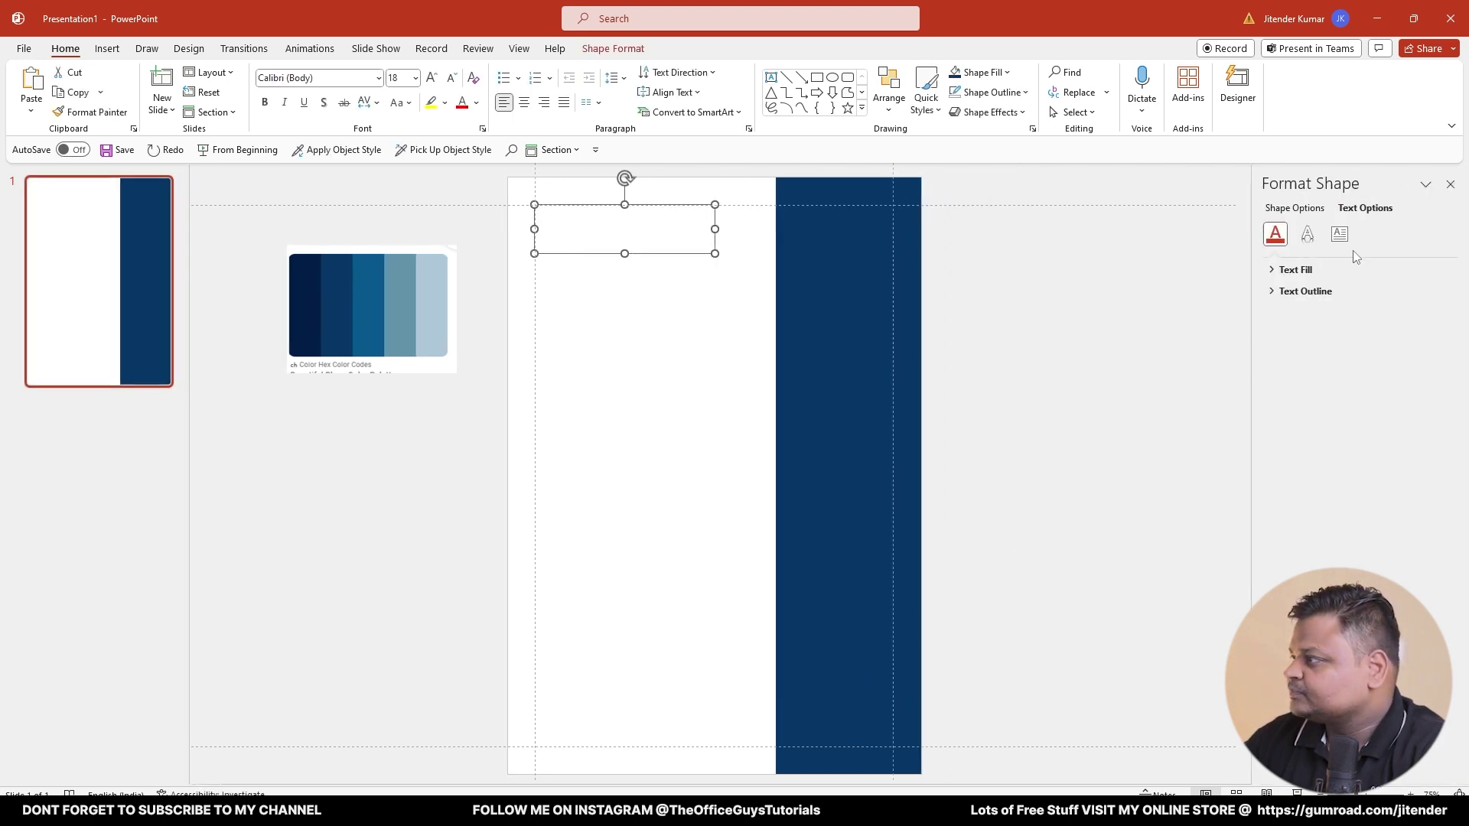
left_click(1339, 234)
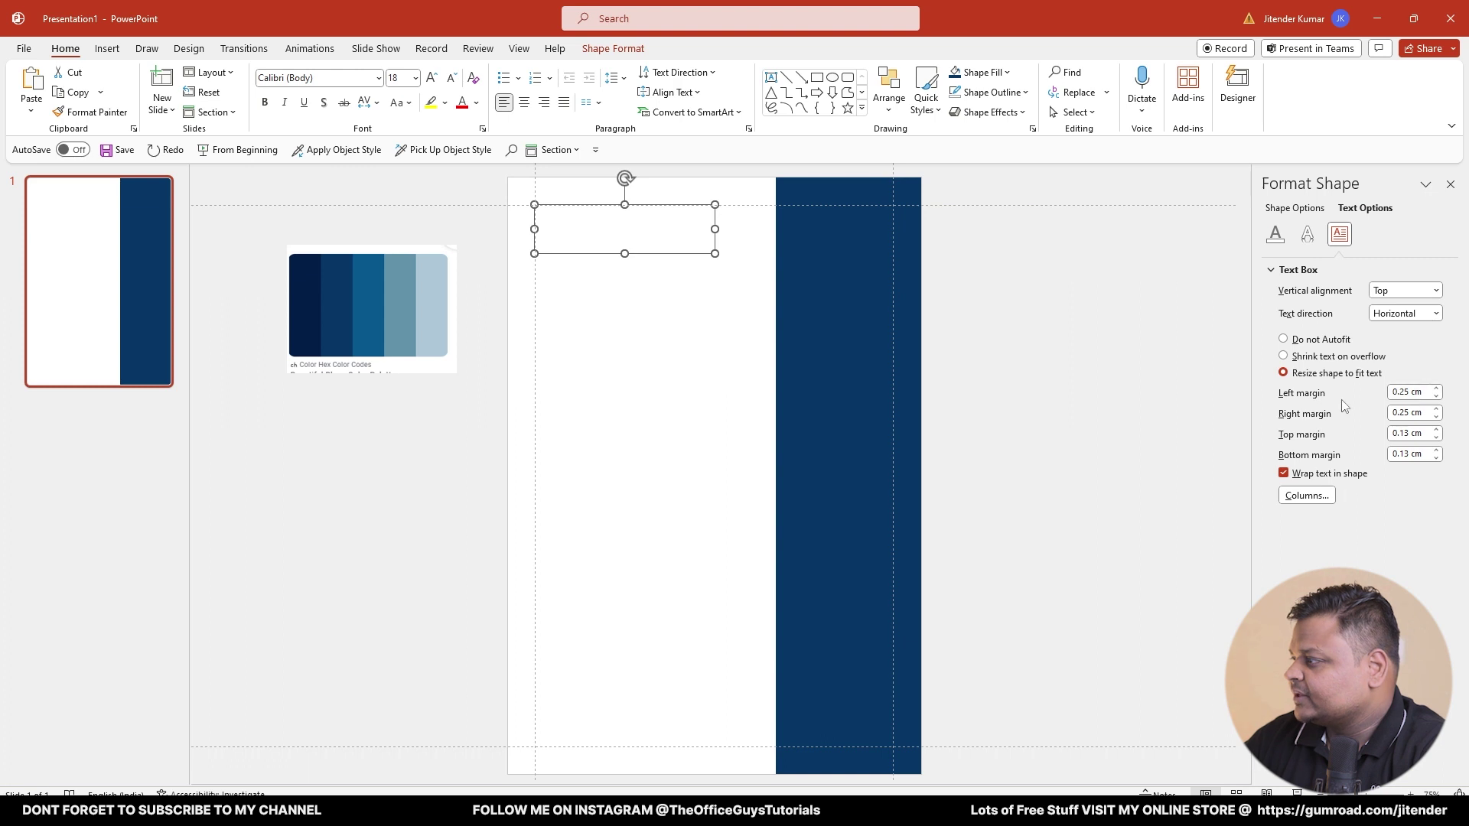
triple_click(1422, 391)
type("0")
key("Tab")
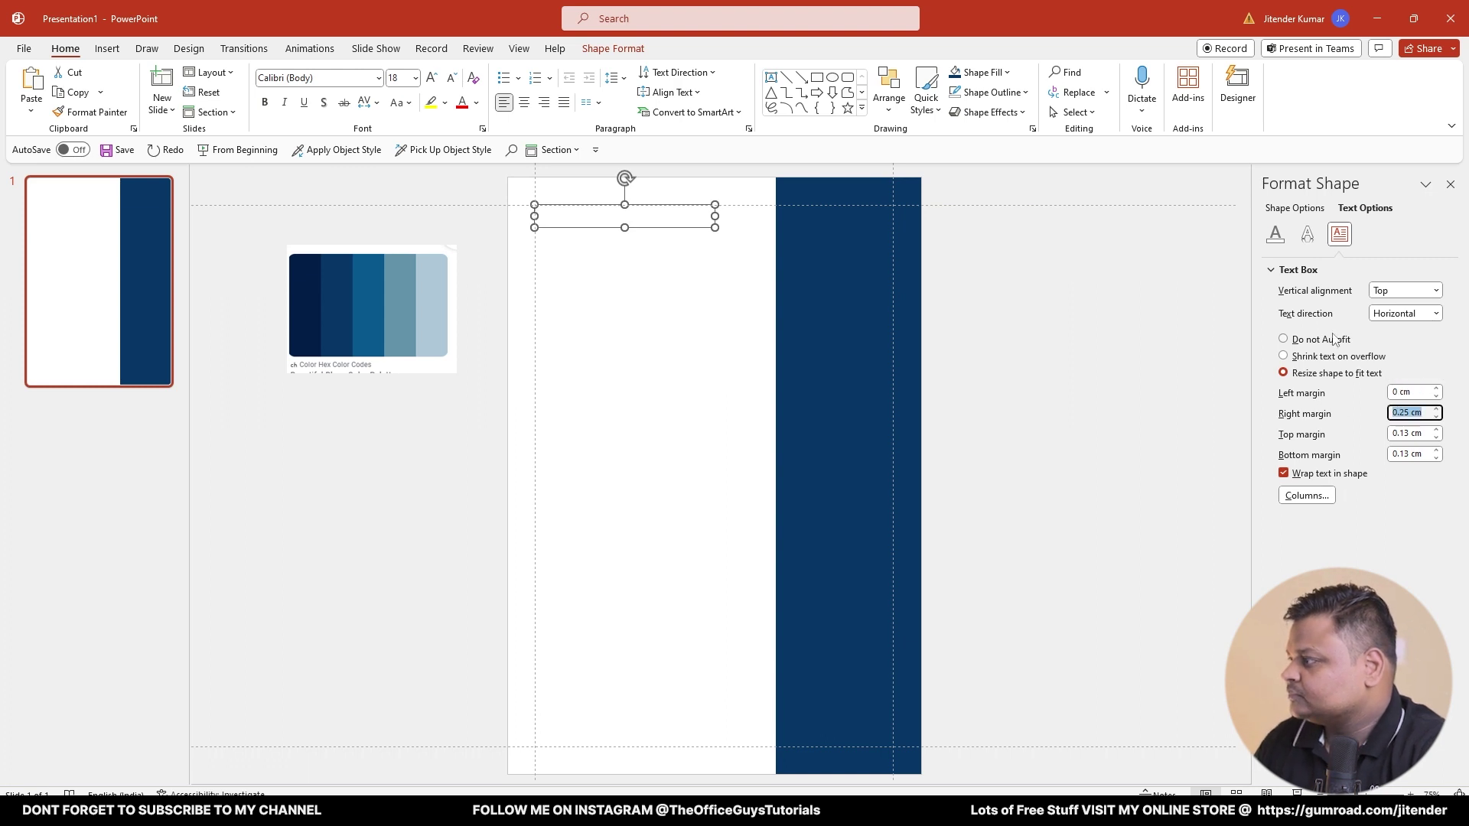
type("0")
key("Tab")
type("0")
key("Tab")
type("0")
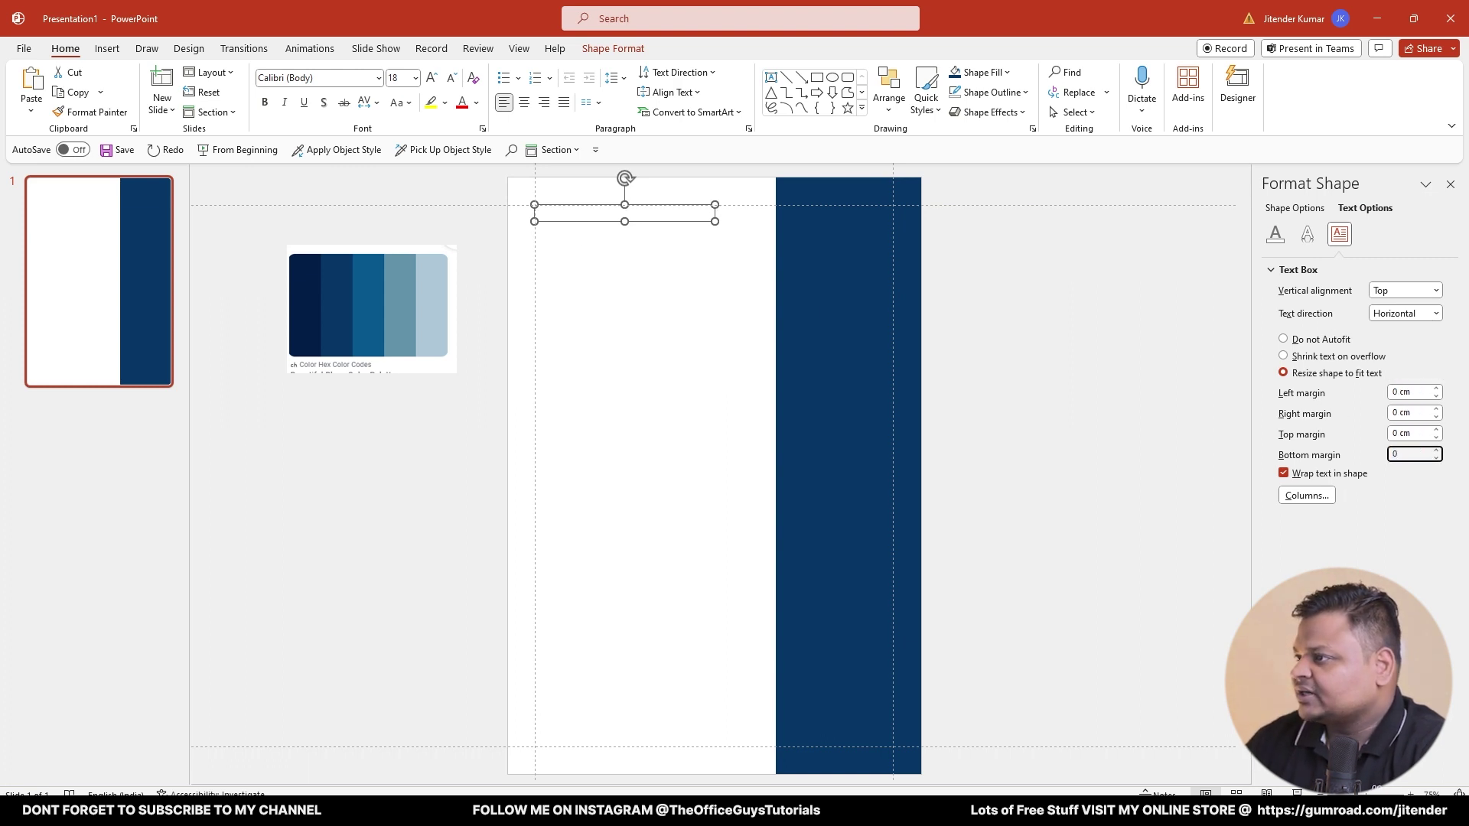
left_click(582, 218)
- Replace the placeholder text in the box with the person's name
type("XSXSXSXSX")
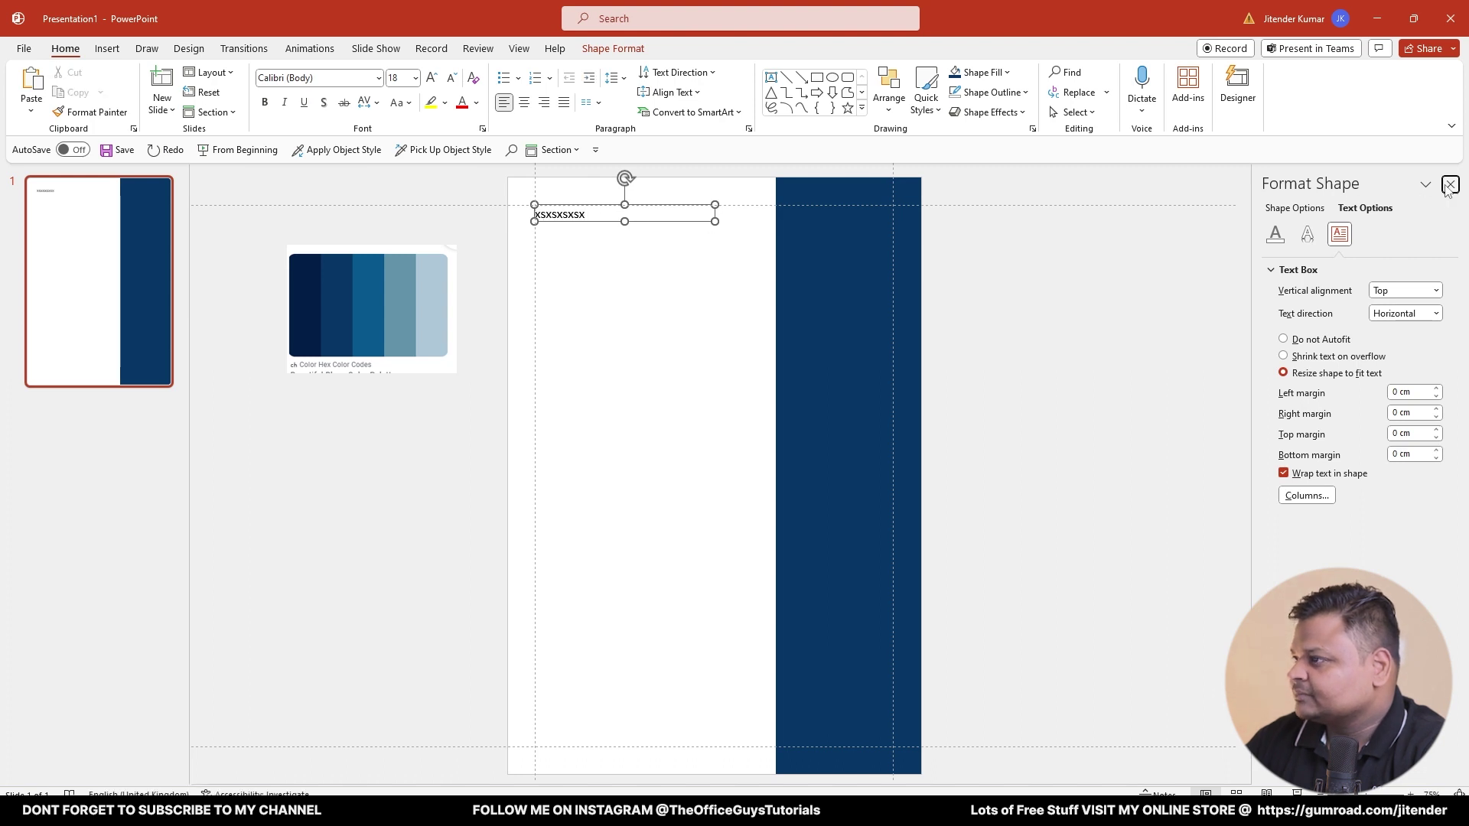
left_click(1450, 185)
key("ctrl+a")
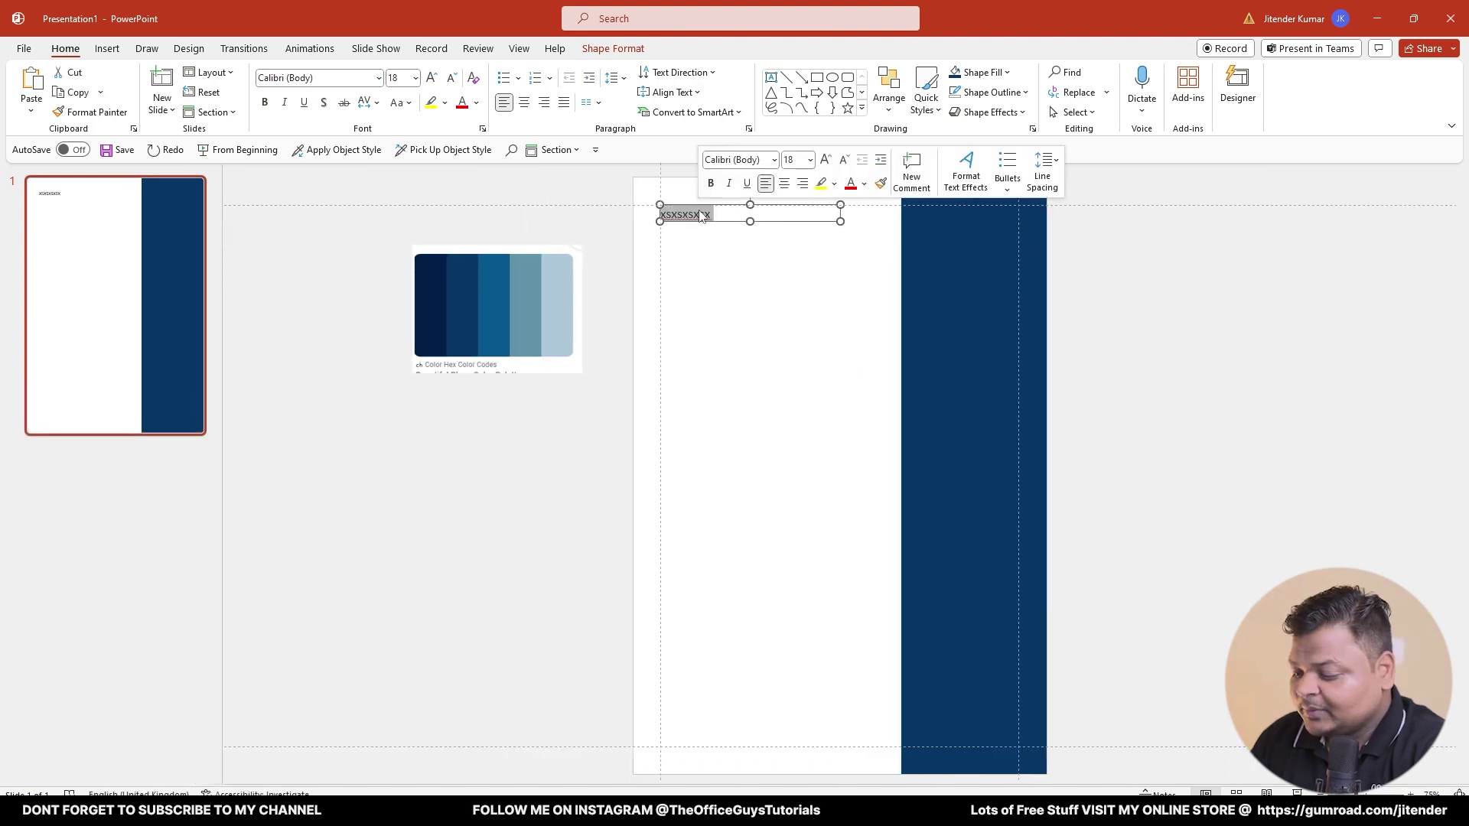
key("BackSpace")
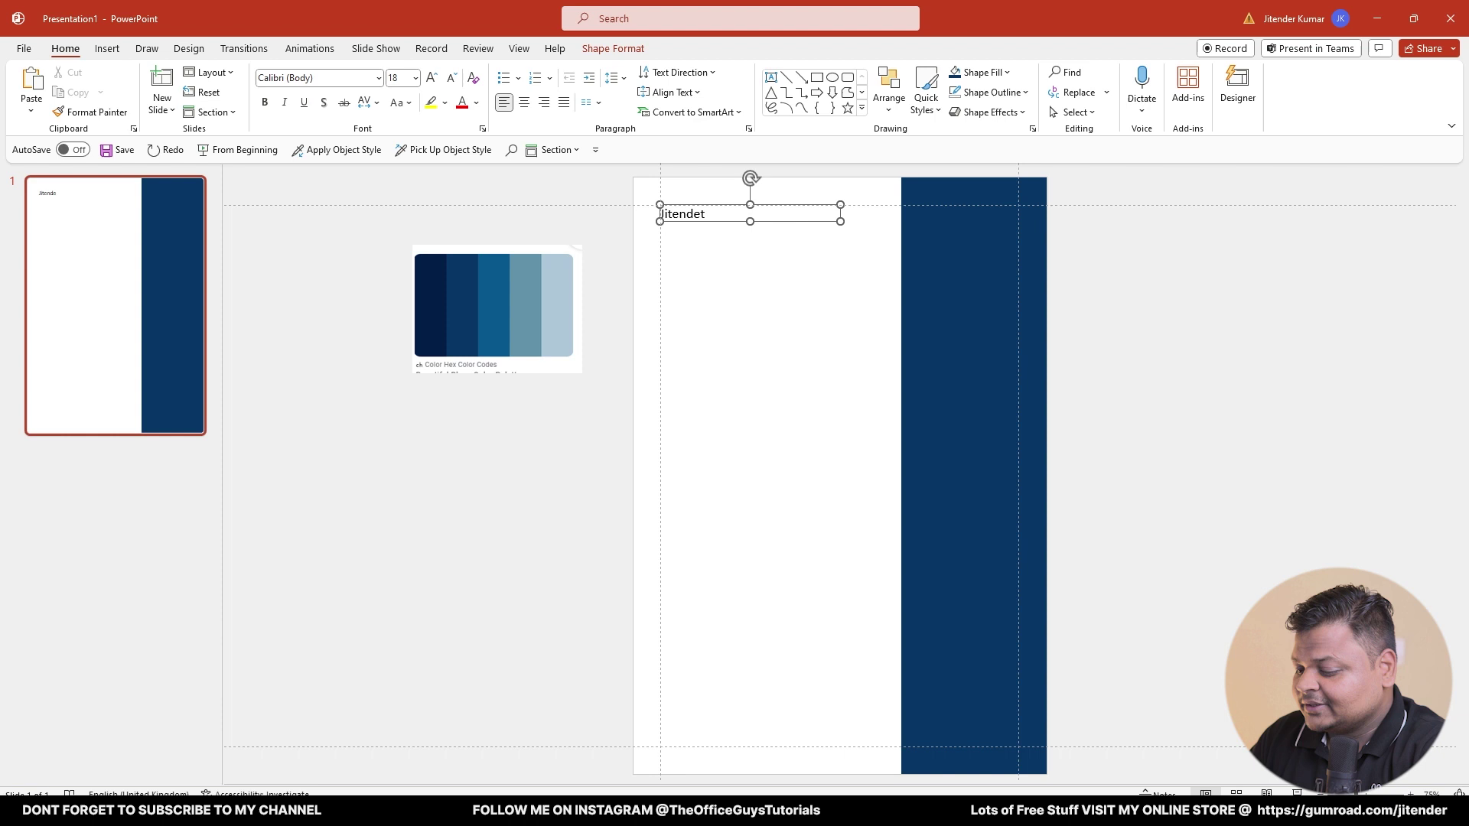
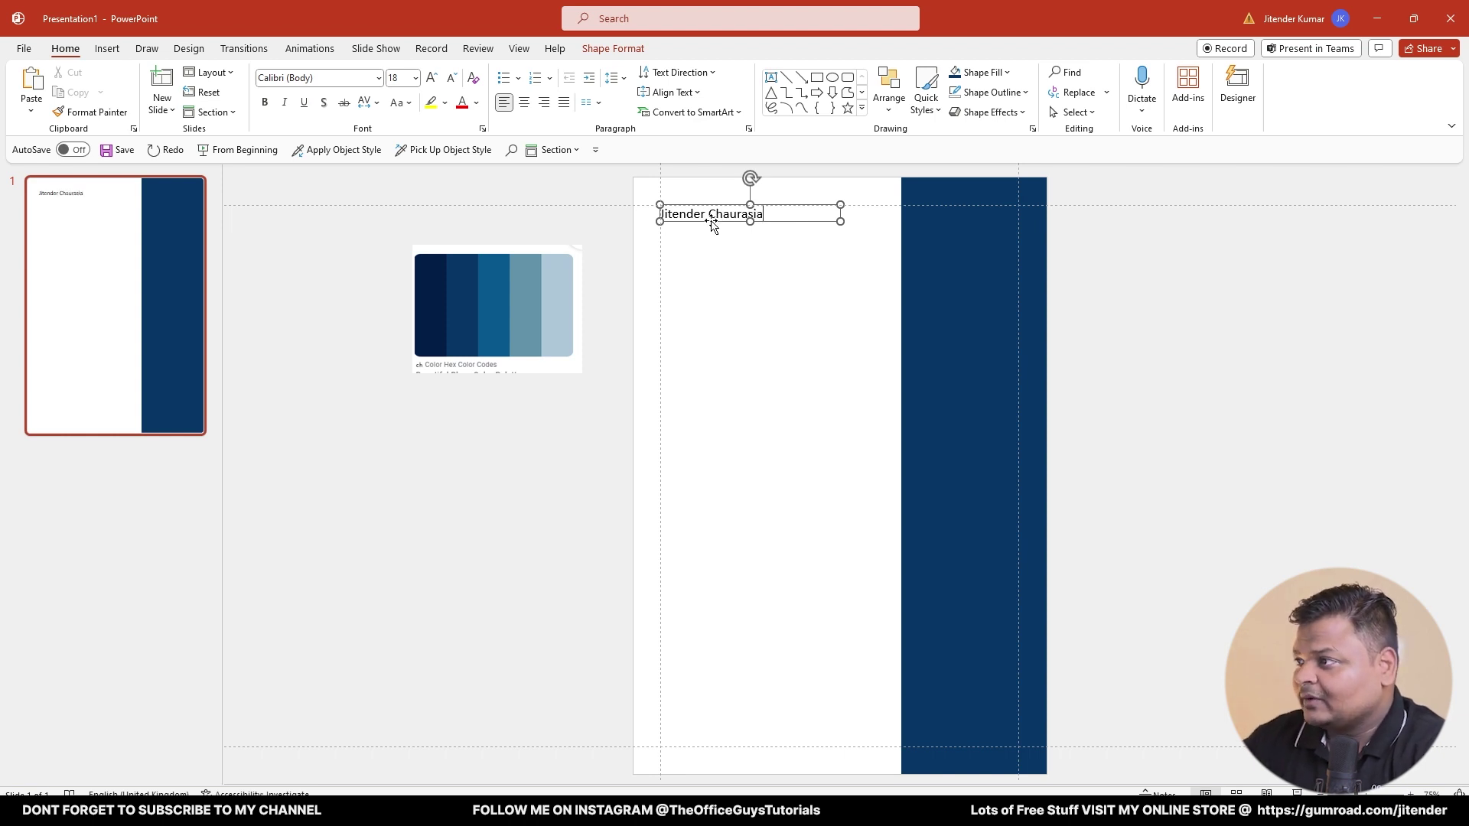
left_click(728, 280)
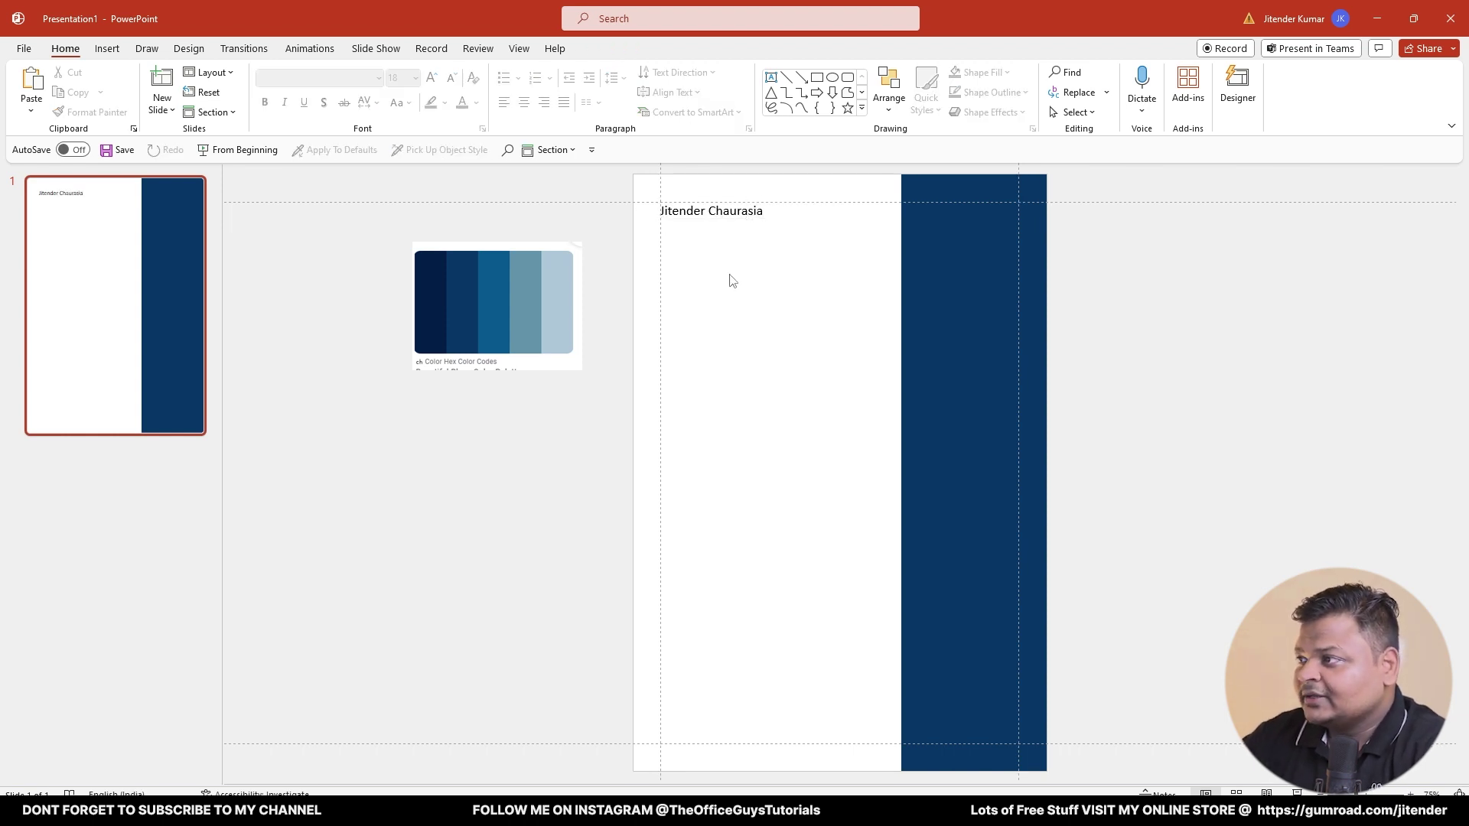
- Enlarge the name text two steps to 24 pt
left_click(747, 210)
key("ctrl+a")
left_click(433, 78)
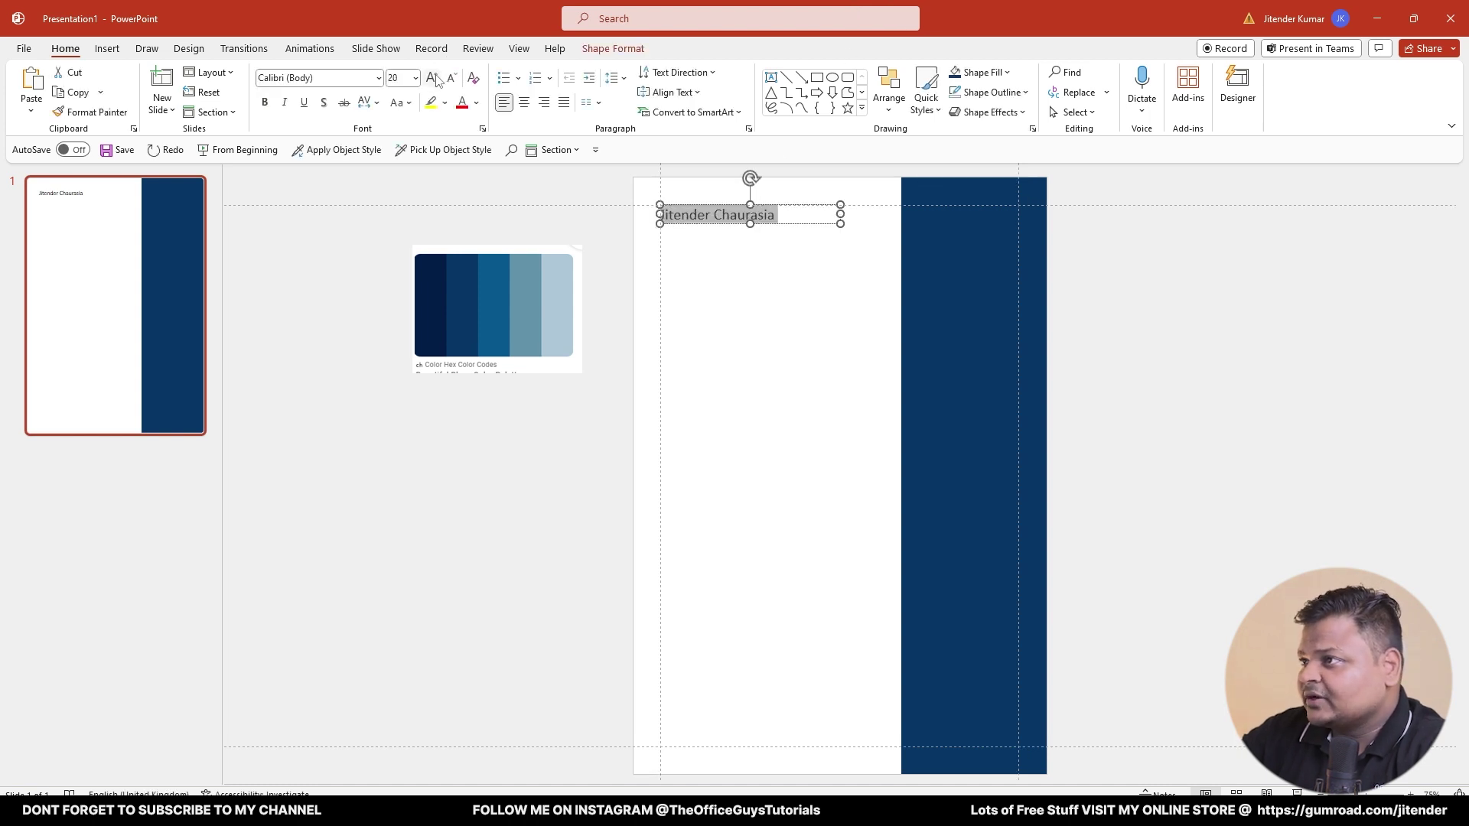
left_click(433, 77)
left_click(842, 273)
- Shrink the palette picture and park it off the slide
scroll(952, 264, "up", 2)
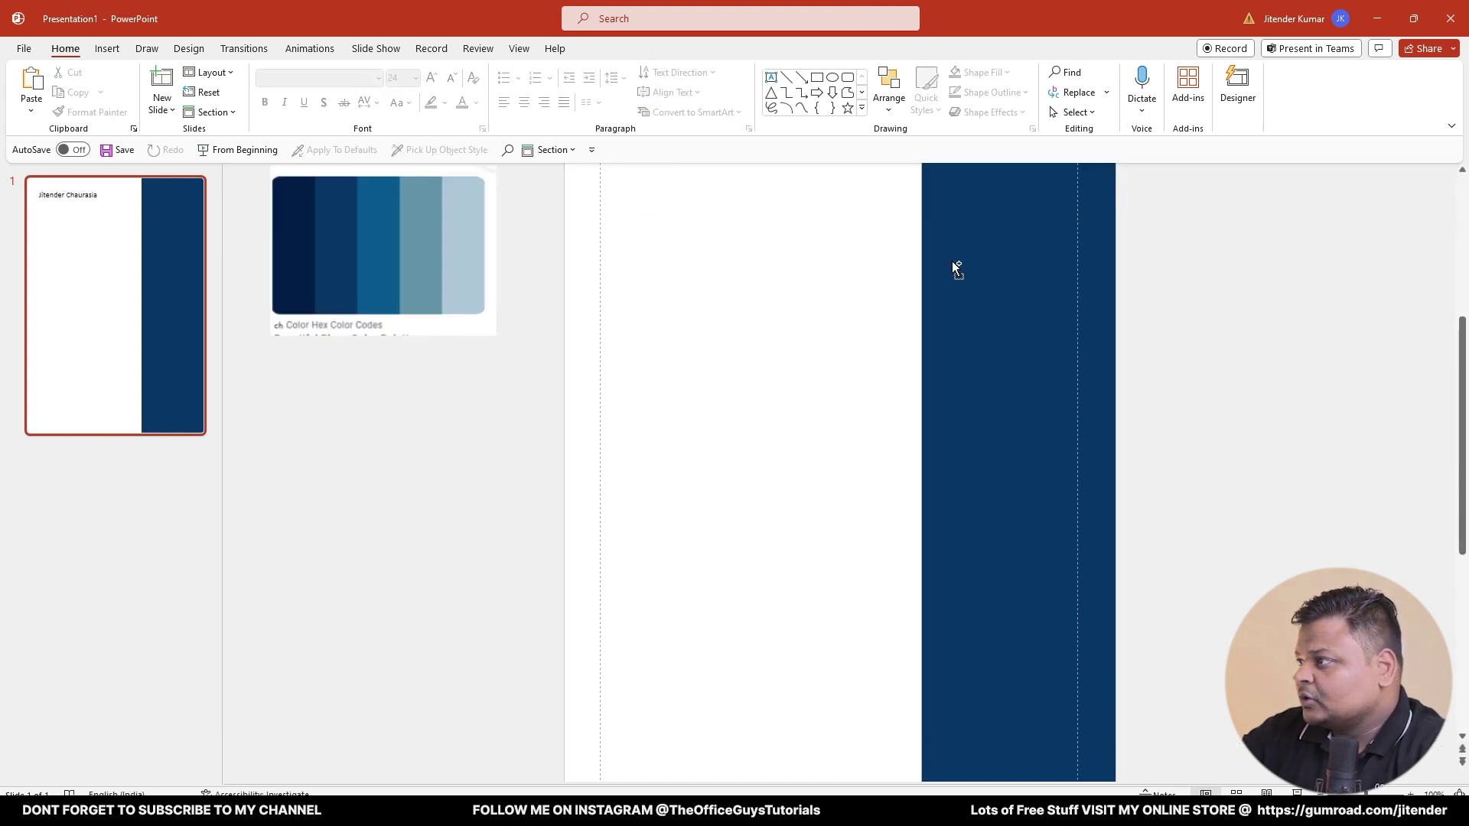
scroll(956, 299, "up", 1)
left_click(472, 408)
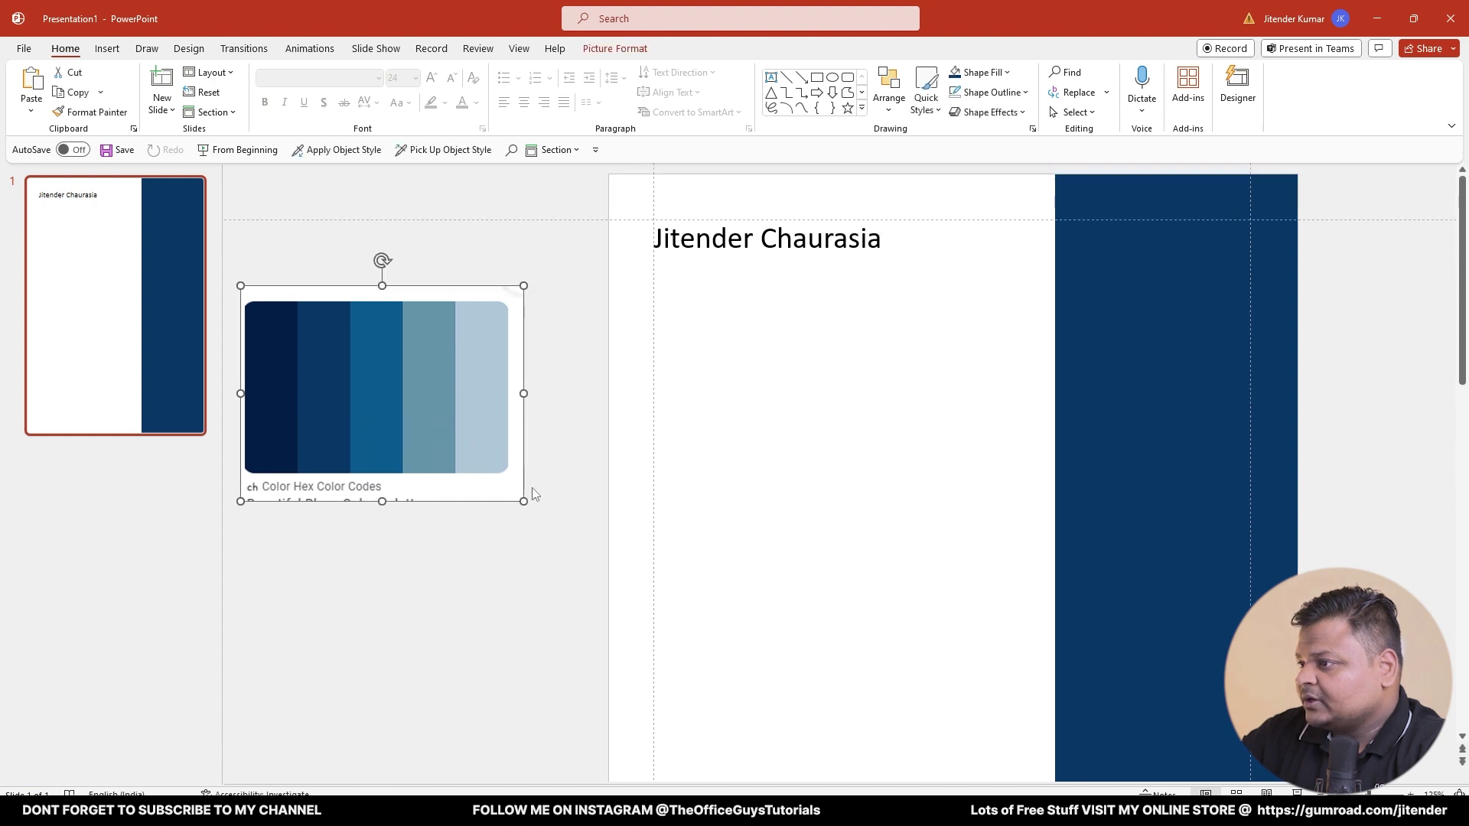
left_click_drag(523, 501, 335, 359)
left_click_drag(276, 312, 271, 169)
left_click(377, 295)
scroll(990, 264, "down", 2)
scroll(990, 264, "up", 3)
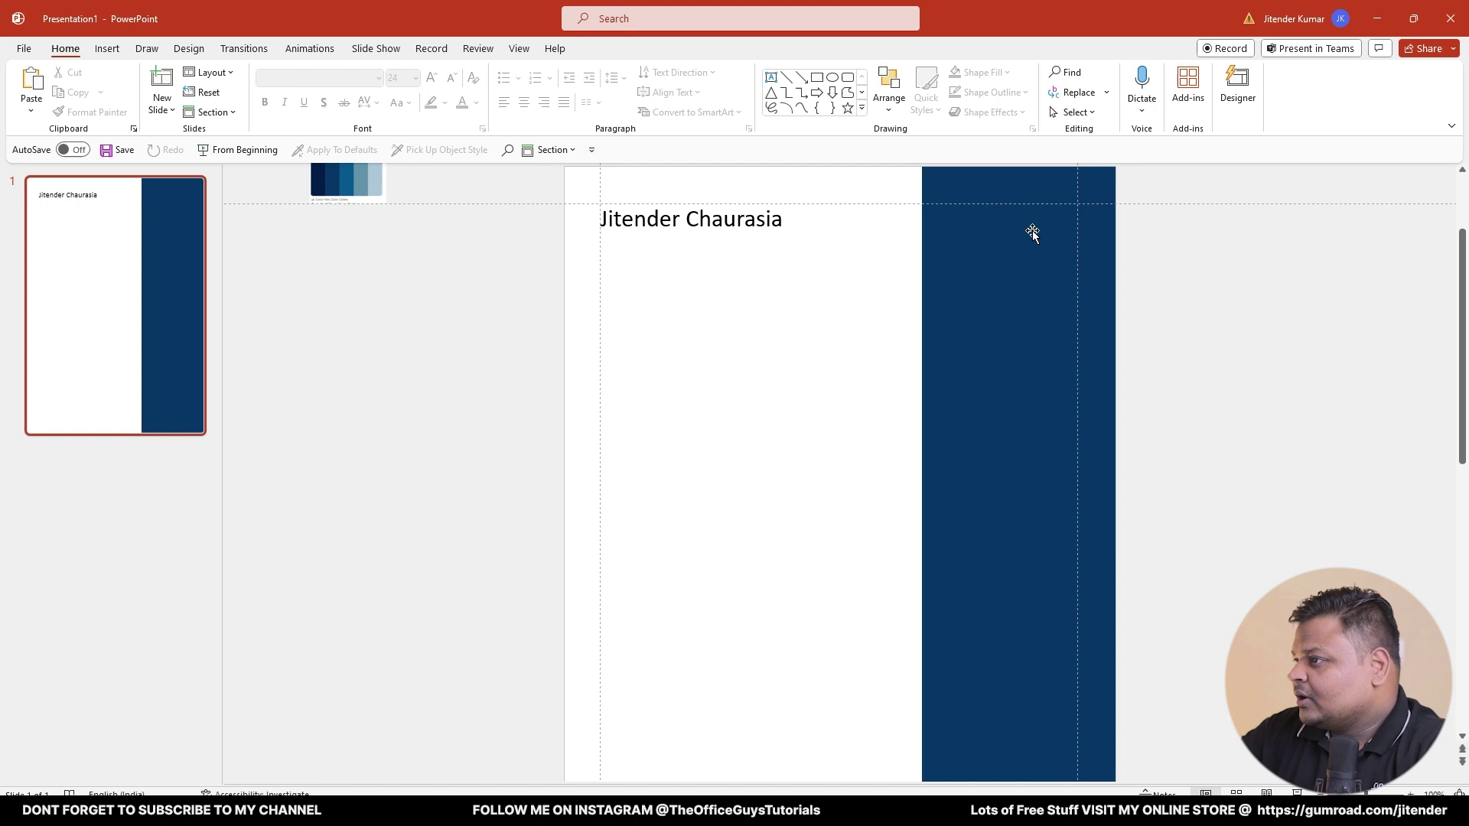
- Switch to the sample resume PDF and look over it
left_click(433, 811)
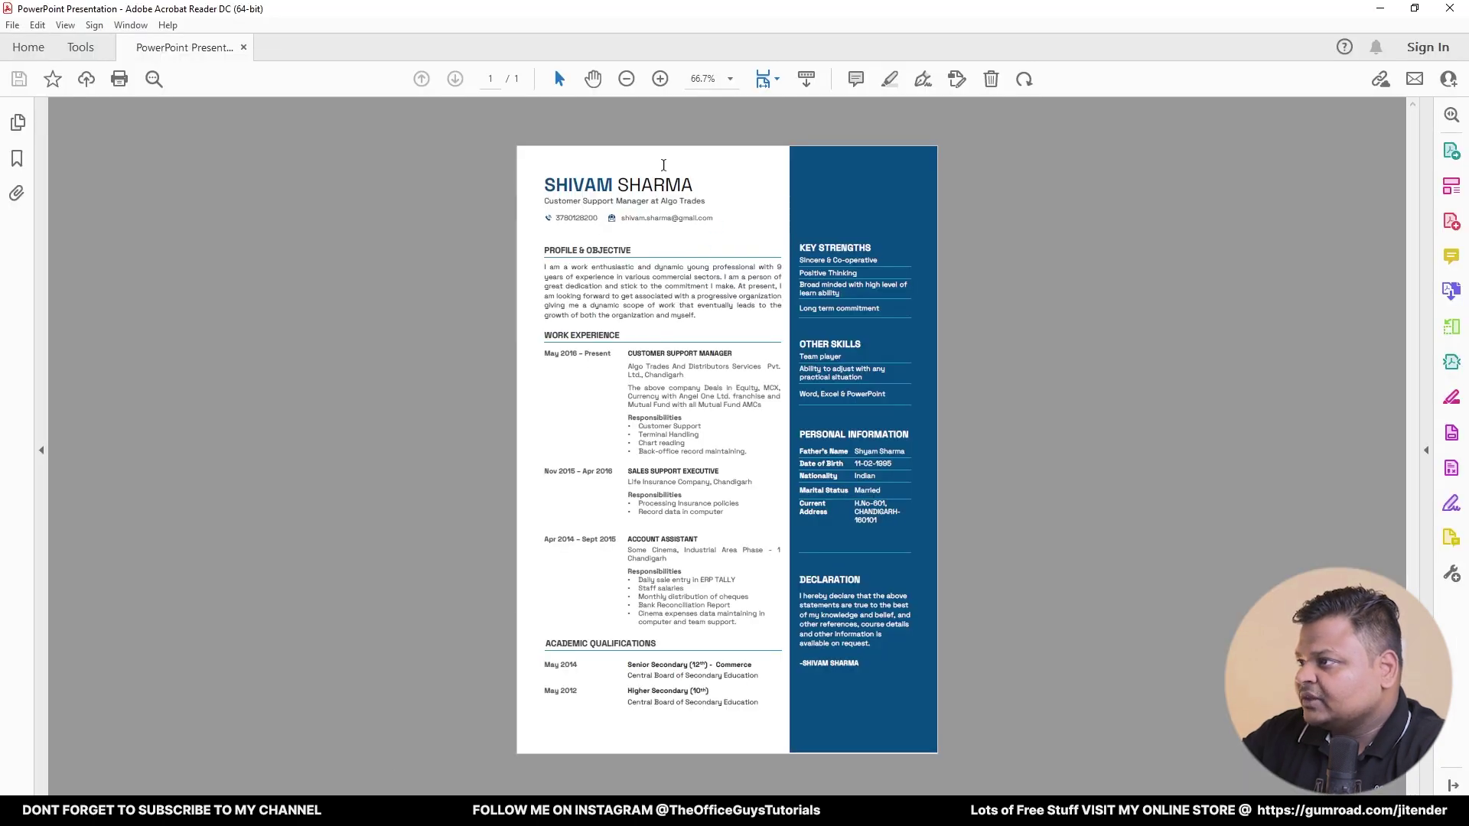
scroll(664, 165, "up", 4, "ctrl")
scroll(672, 188, "down", 1, "ctrl")
scroll(590, 172, "up", 1)
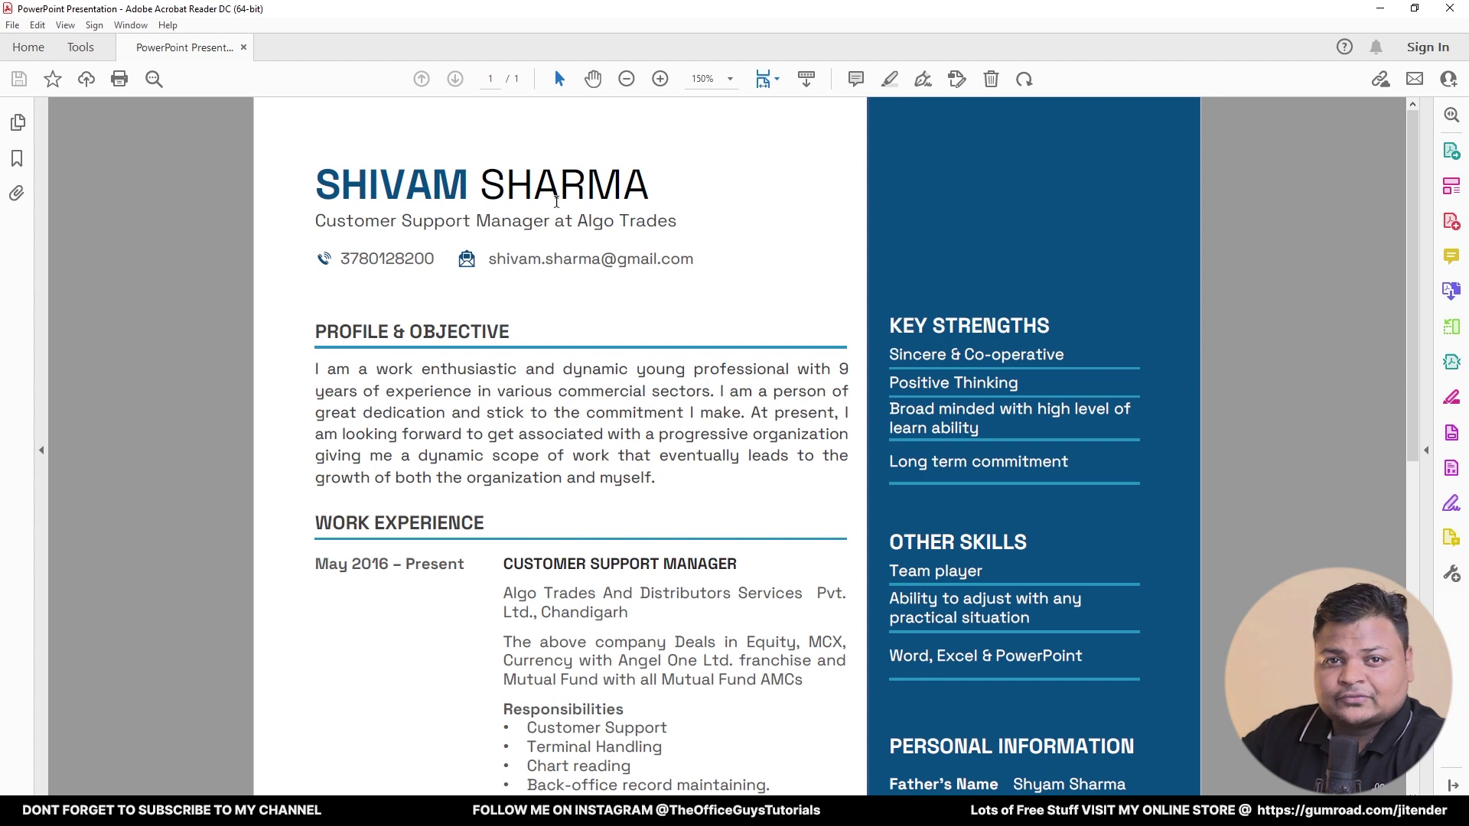
- Set the whole name heading in the Space Grotesk font
key("alt+Tab")
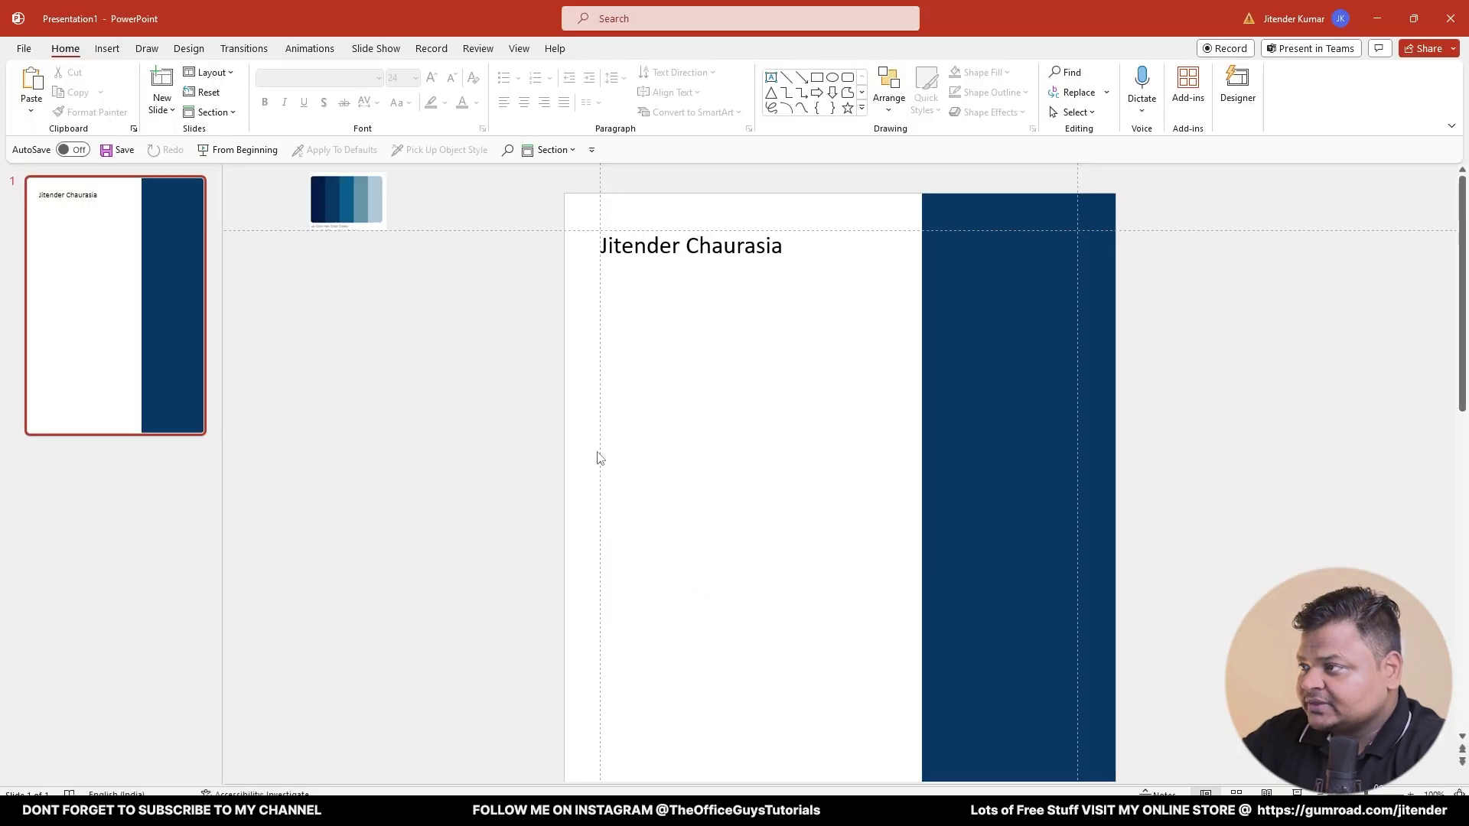
triple_click(681, 253)
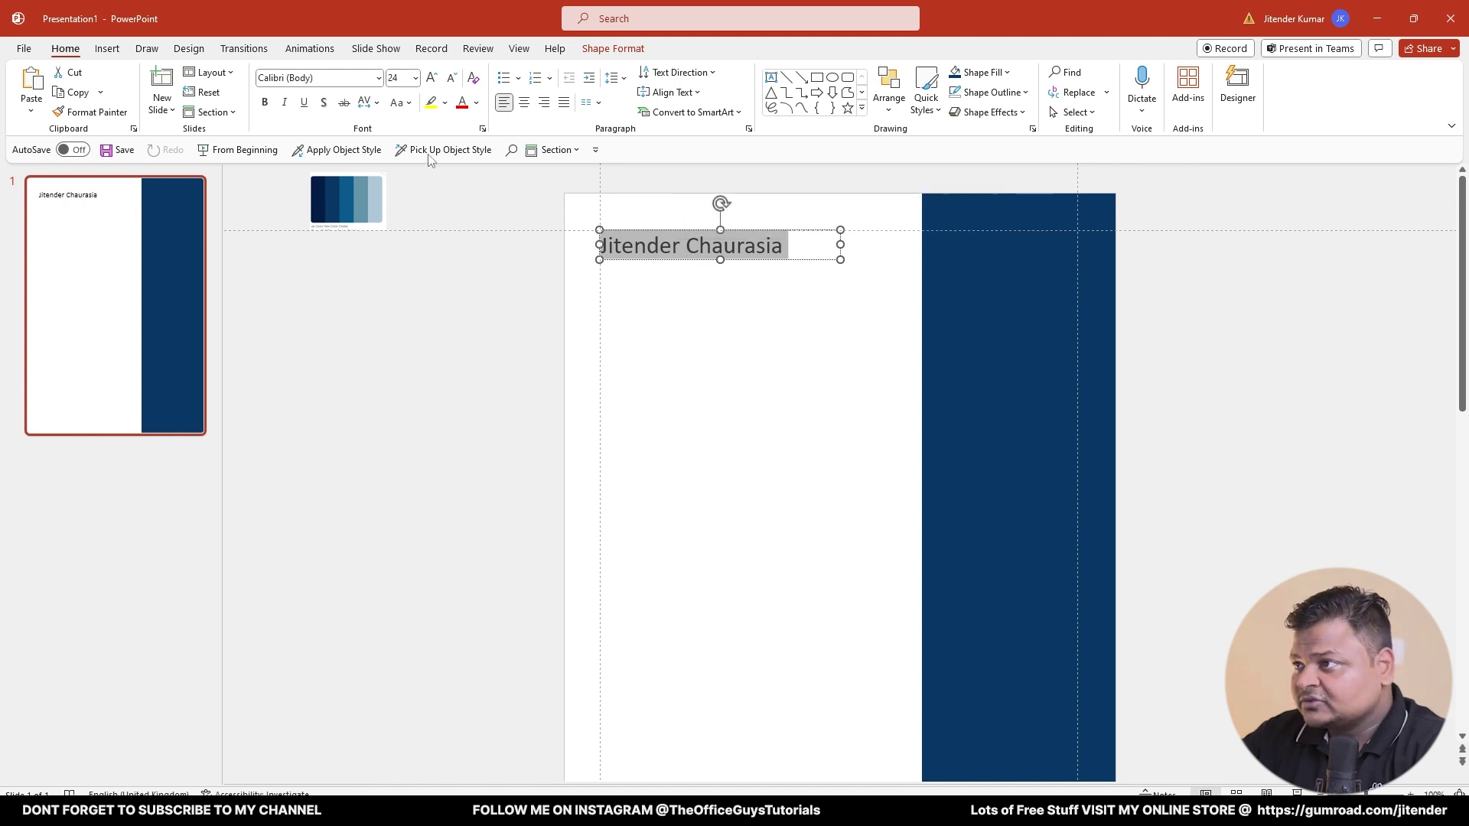
left_click(339, 76)
type("Space Grotesk")
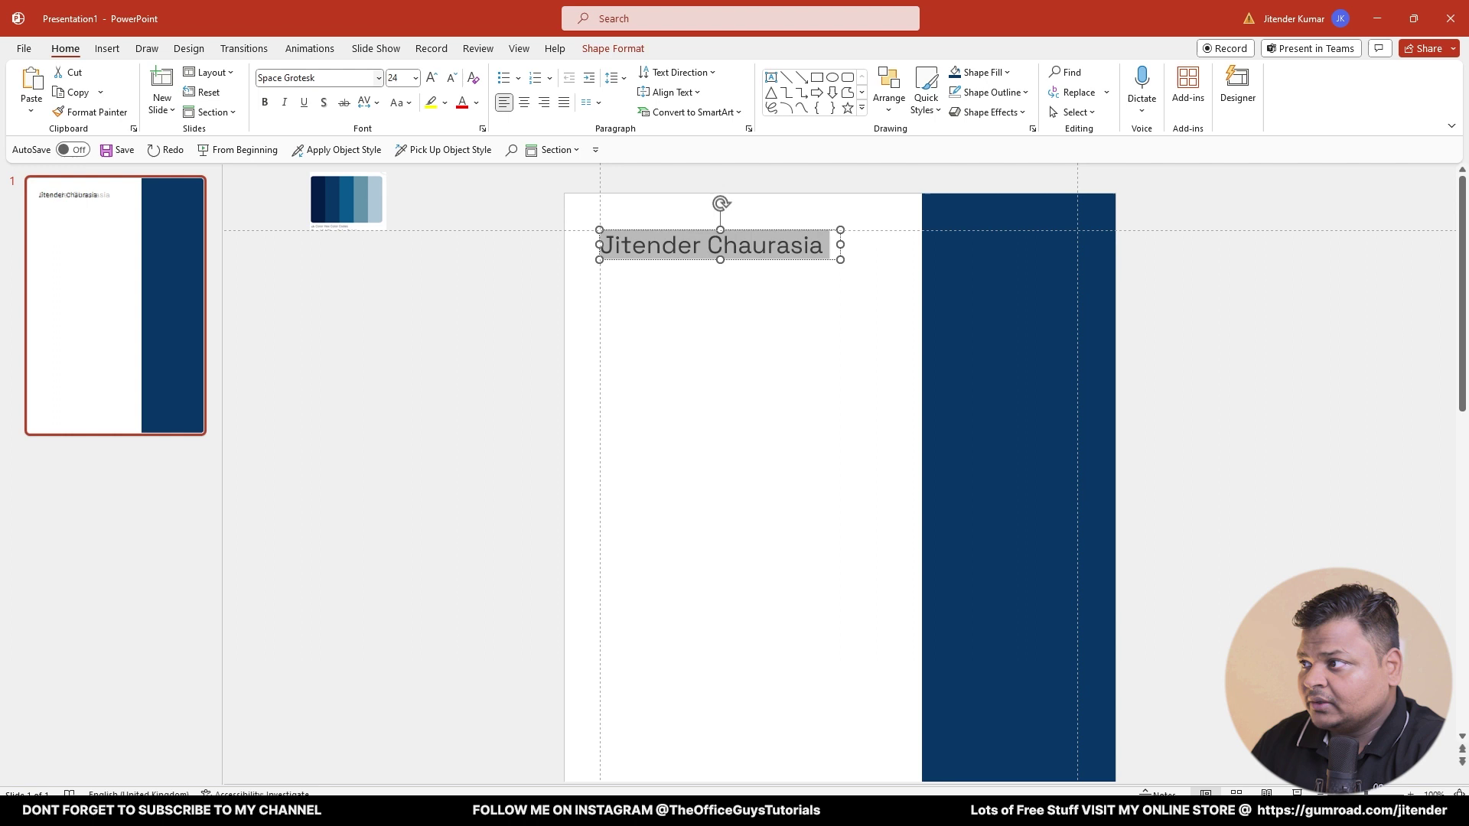
left_click(686, 356)
- Make the first name bold in the recent dark navy and save
left_click(700, 267)
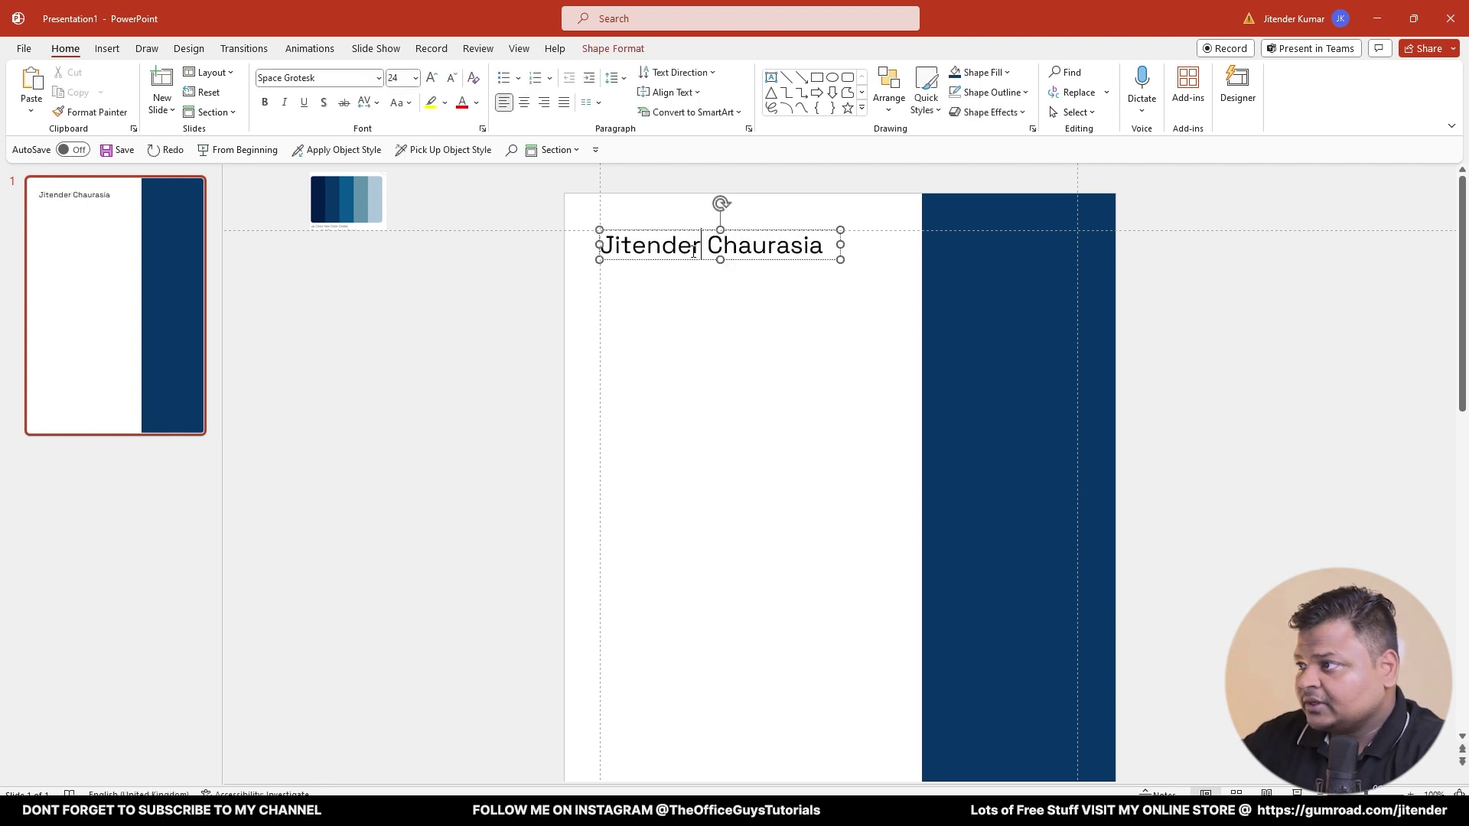
left_click_drag(701, 246, 598, 252)
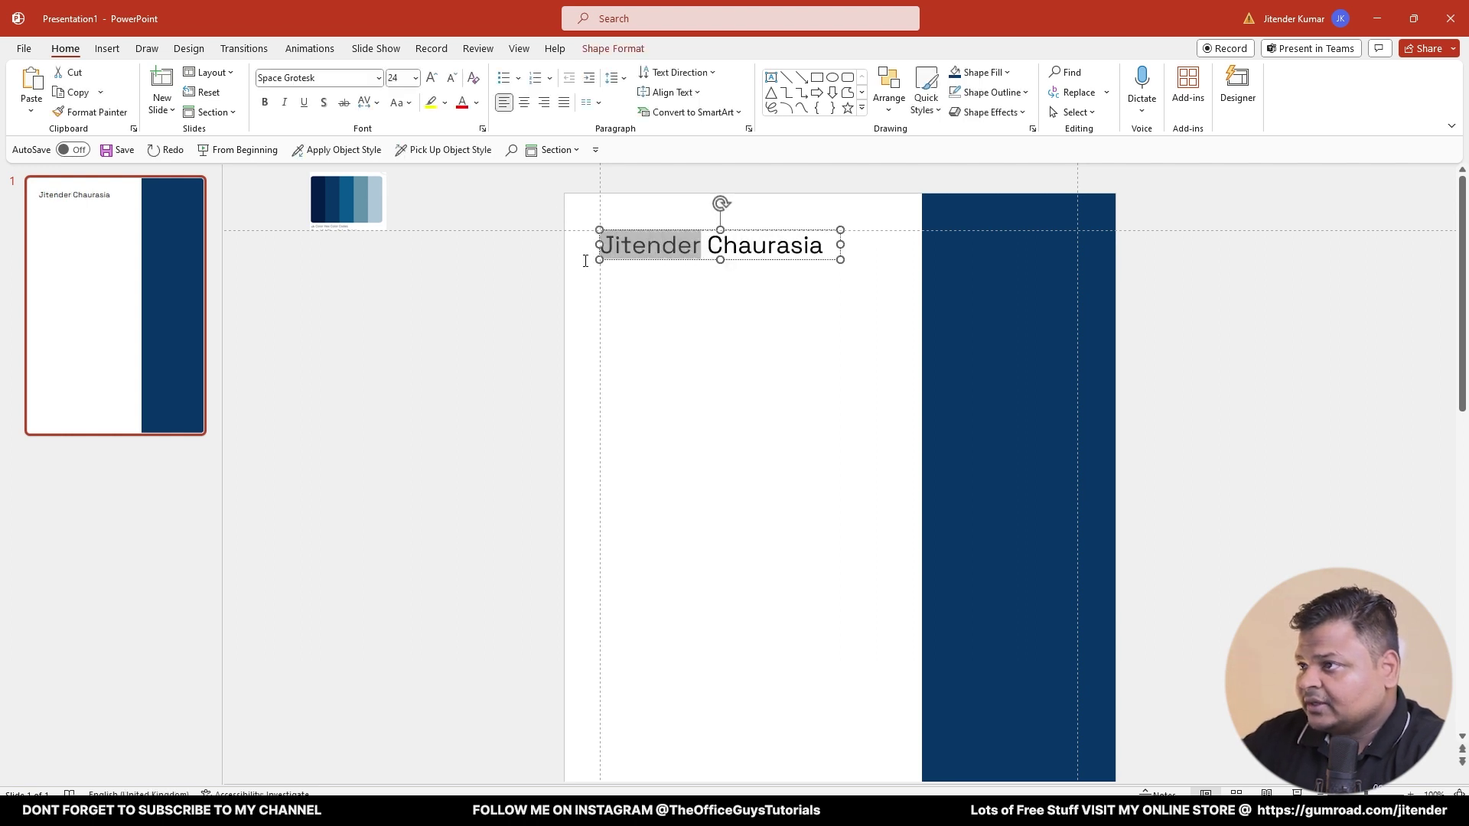
left_click(264, 103)
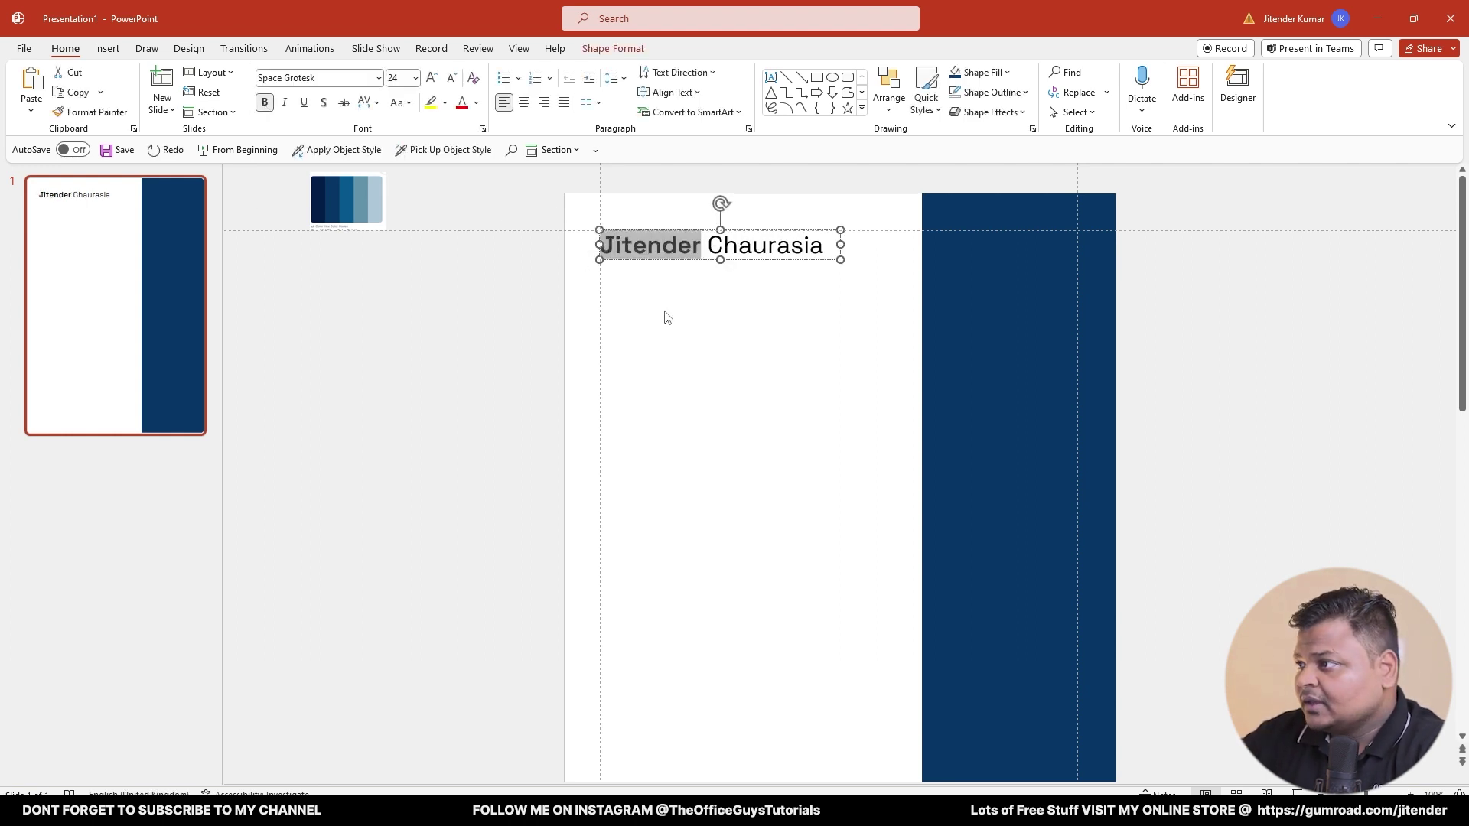
left_click(476, 103)
left_click(461, 290)
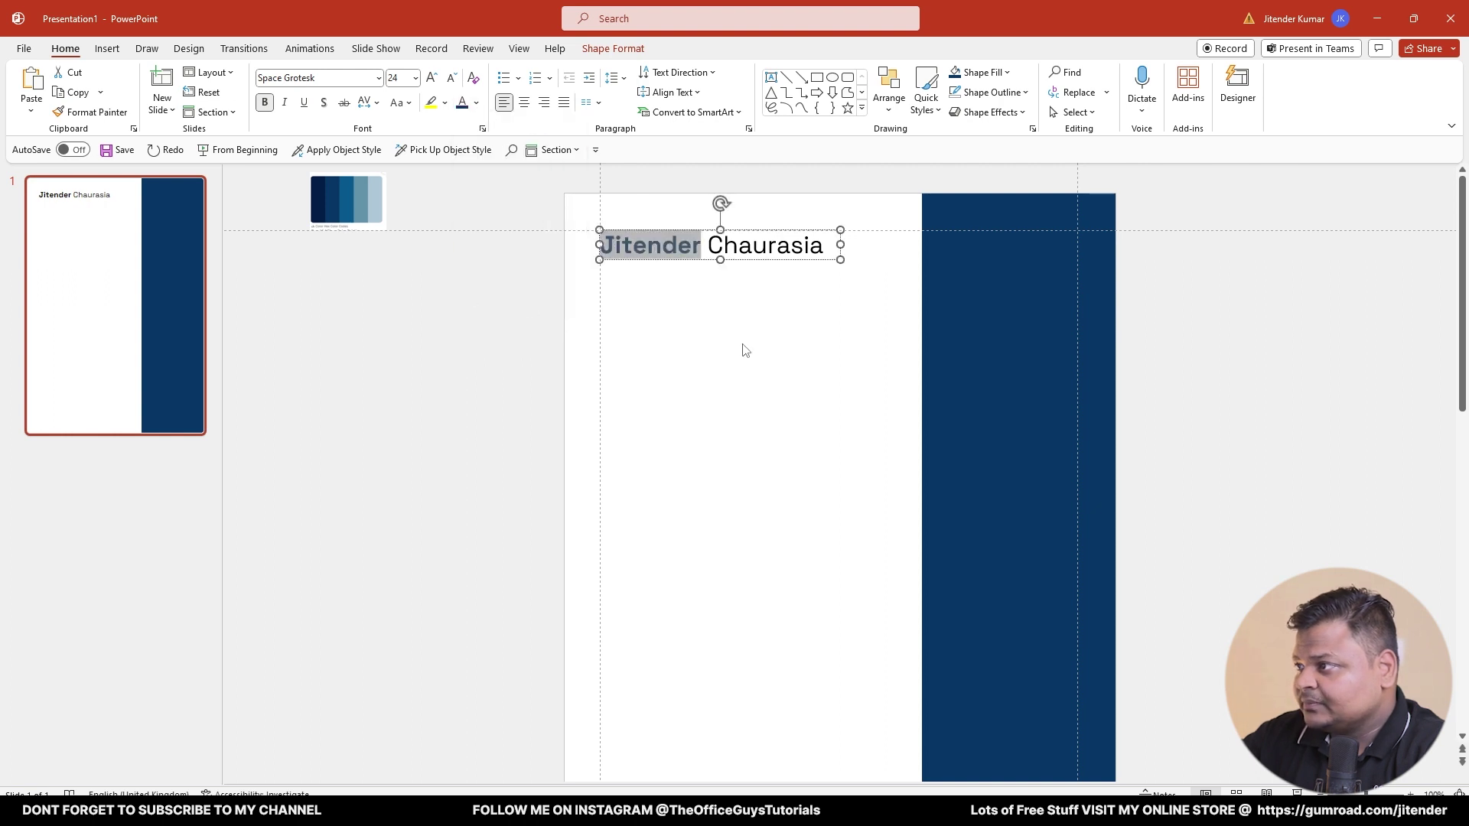
left_click(807, 363)
scroll(802, 284, "up", 5)
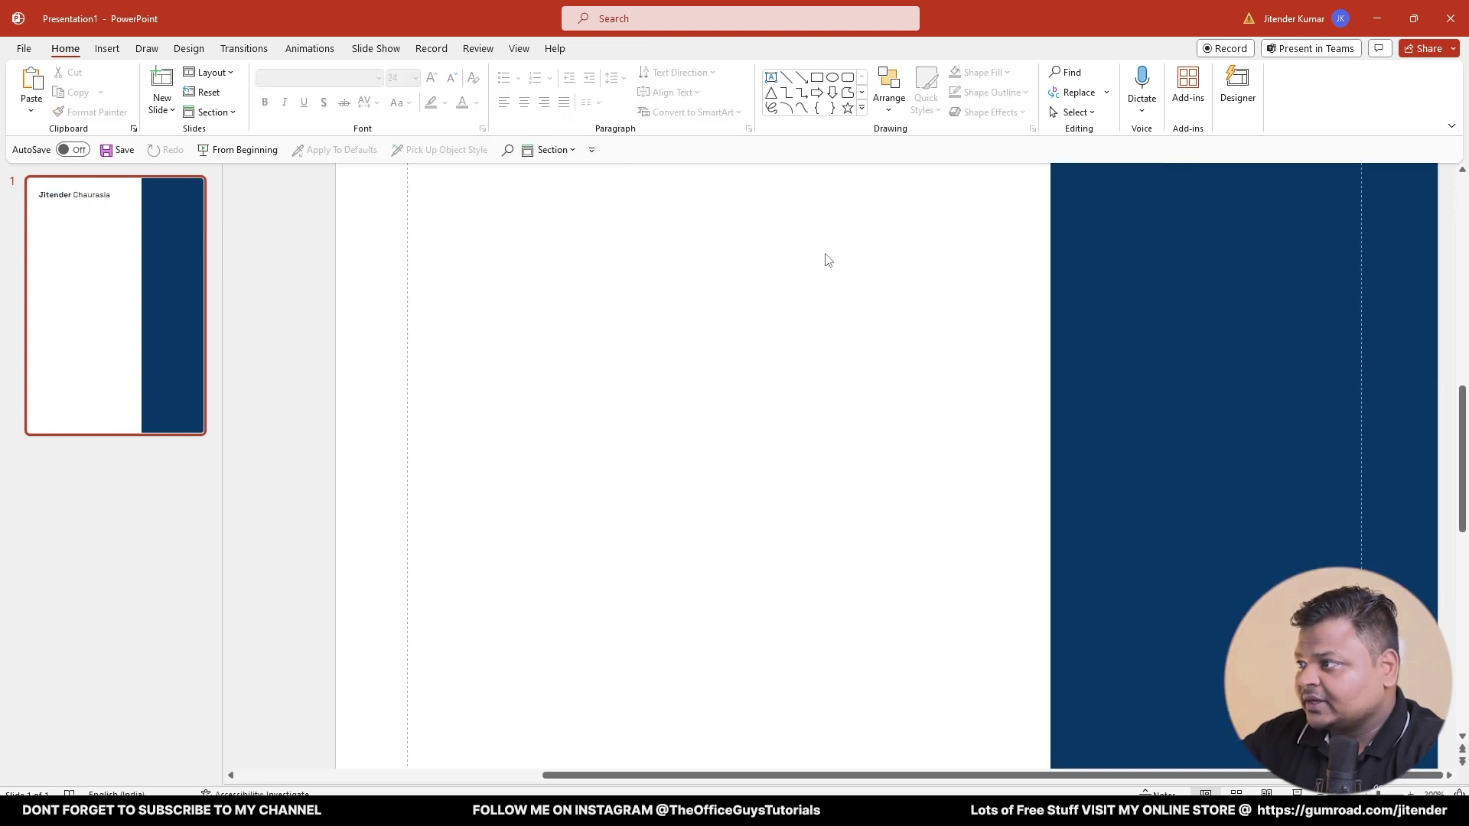
scroll(827, 260, "up", 8)
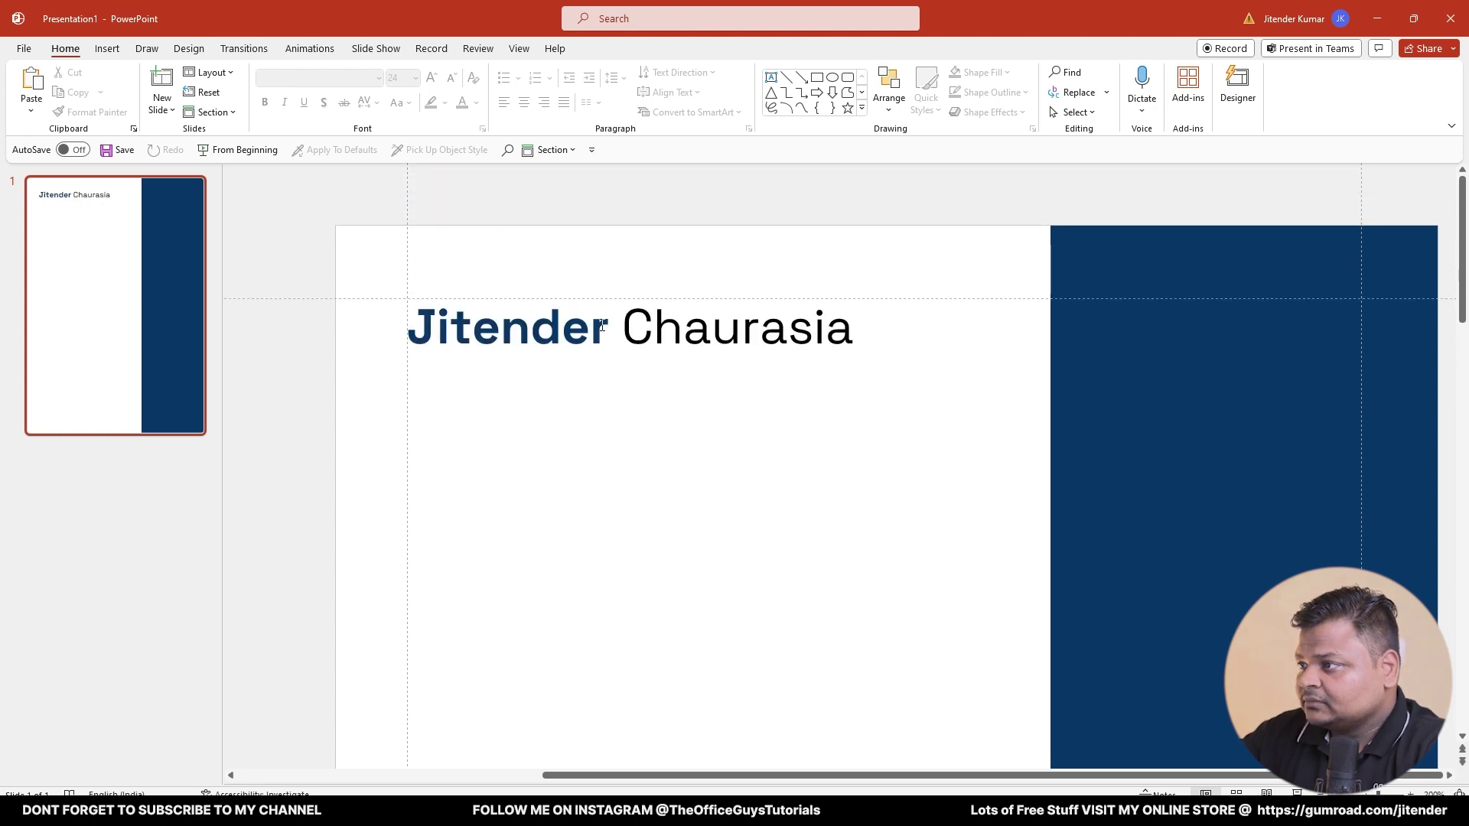
left_click(602, 325)
key("ctrl+s")
- Change the heading to UPPERCASE and widen its box so it fits one line
left_click(20, 53)
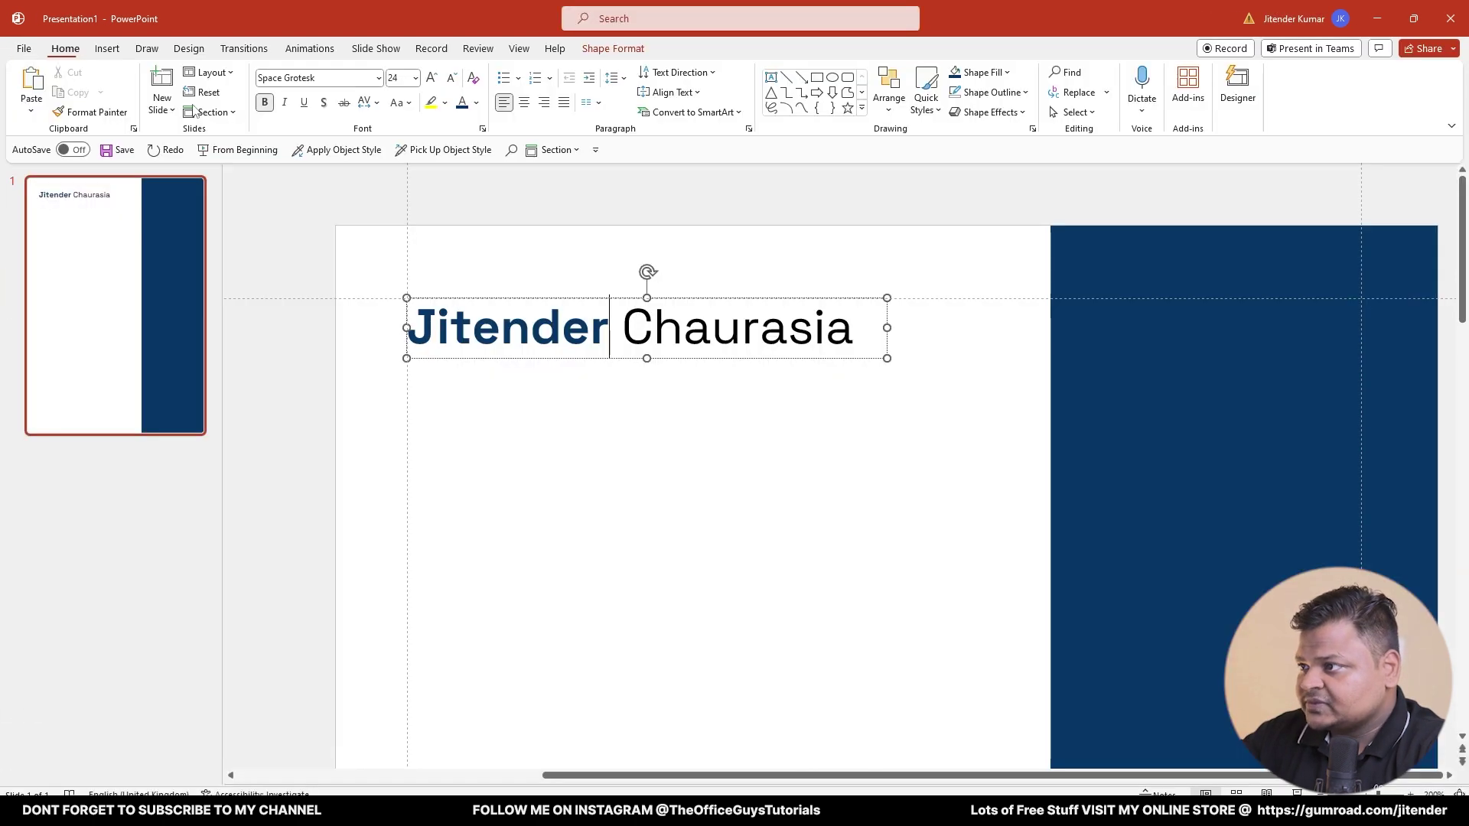
key("ctrl+a")
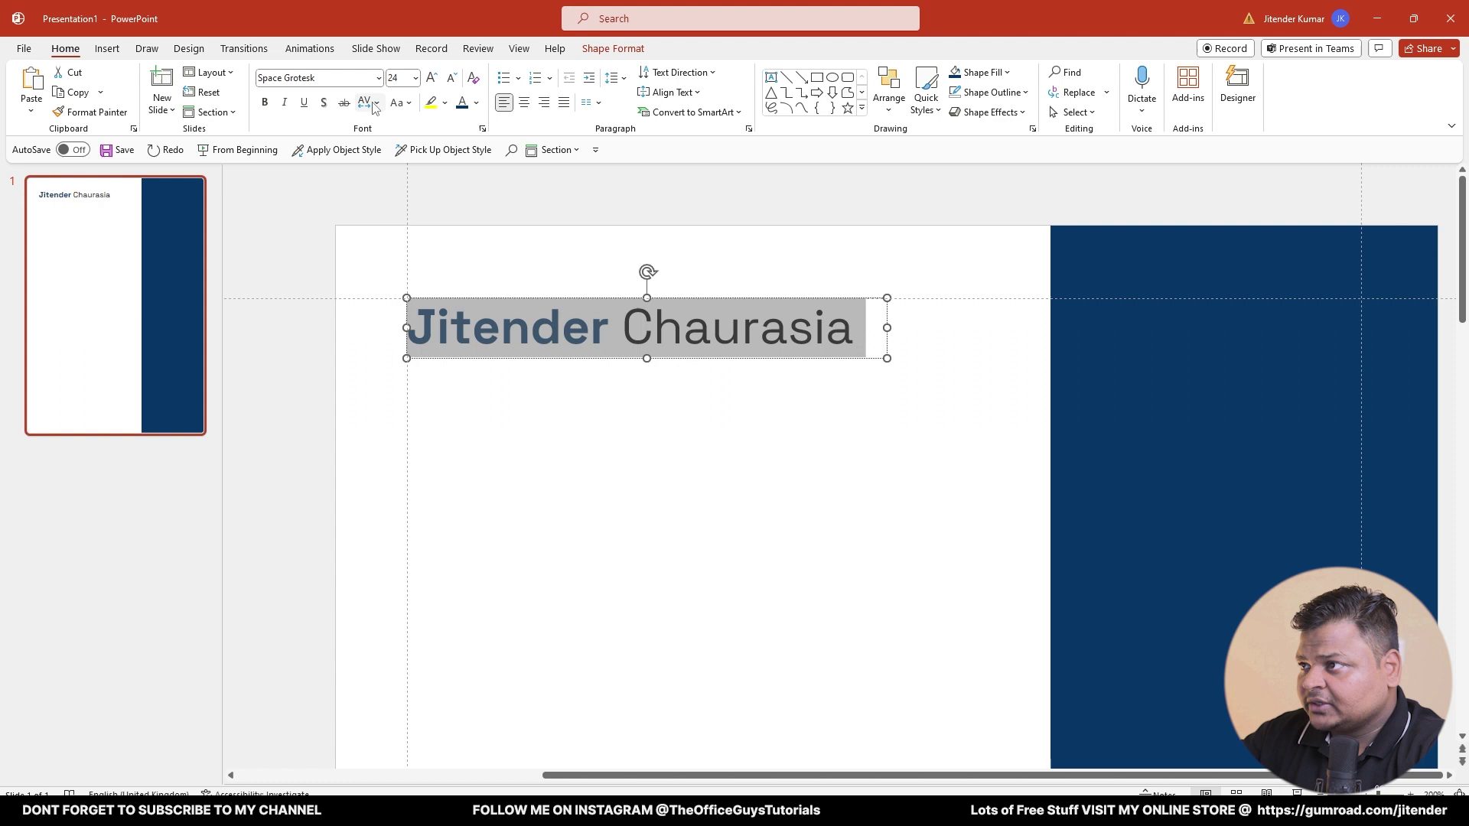
left_click(401, 102)
left_click(420, 168)
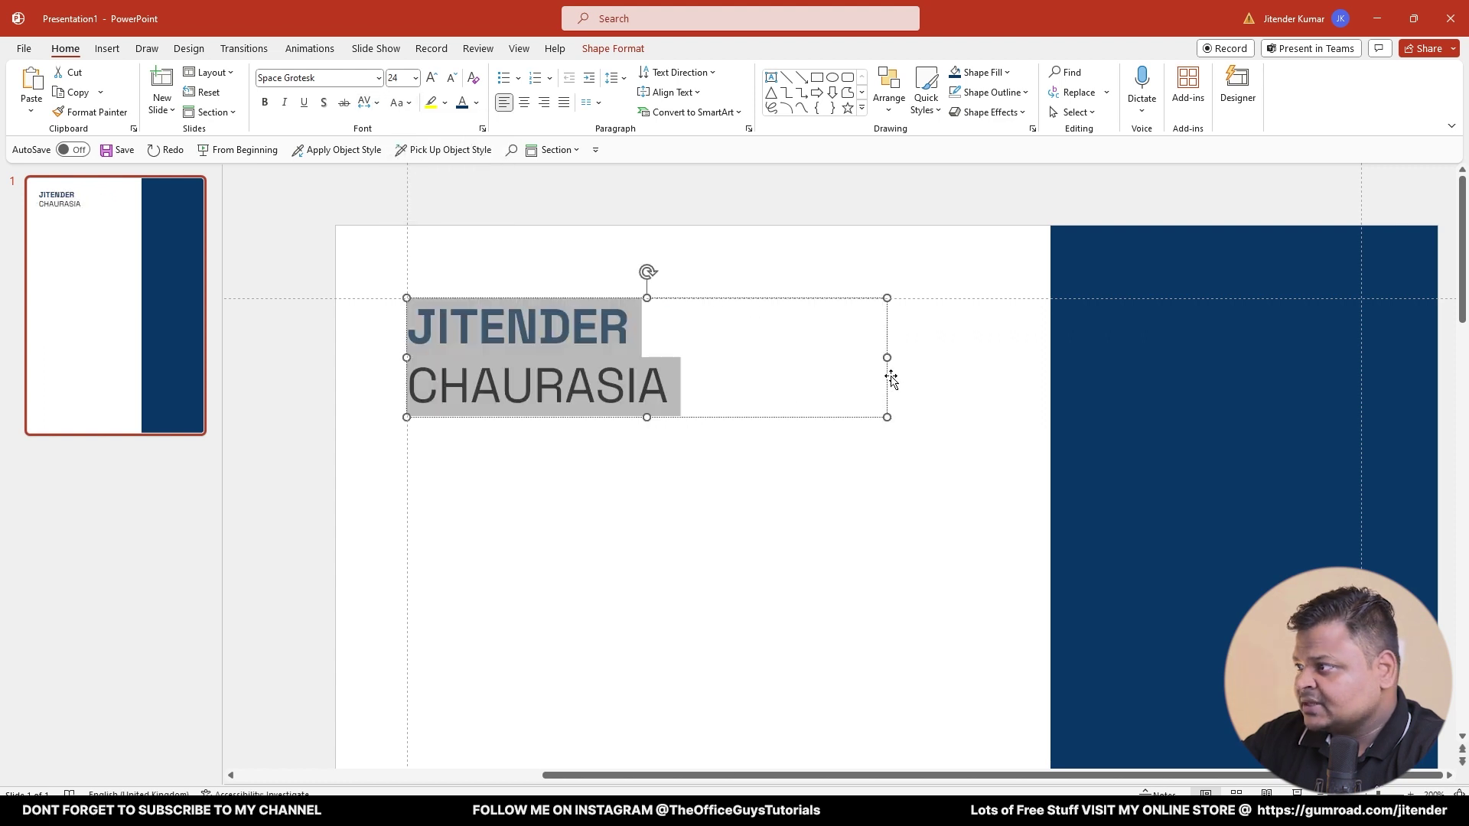
left_click_drag(886, 354, 1030, 337)
left_click(814, 518)
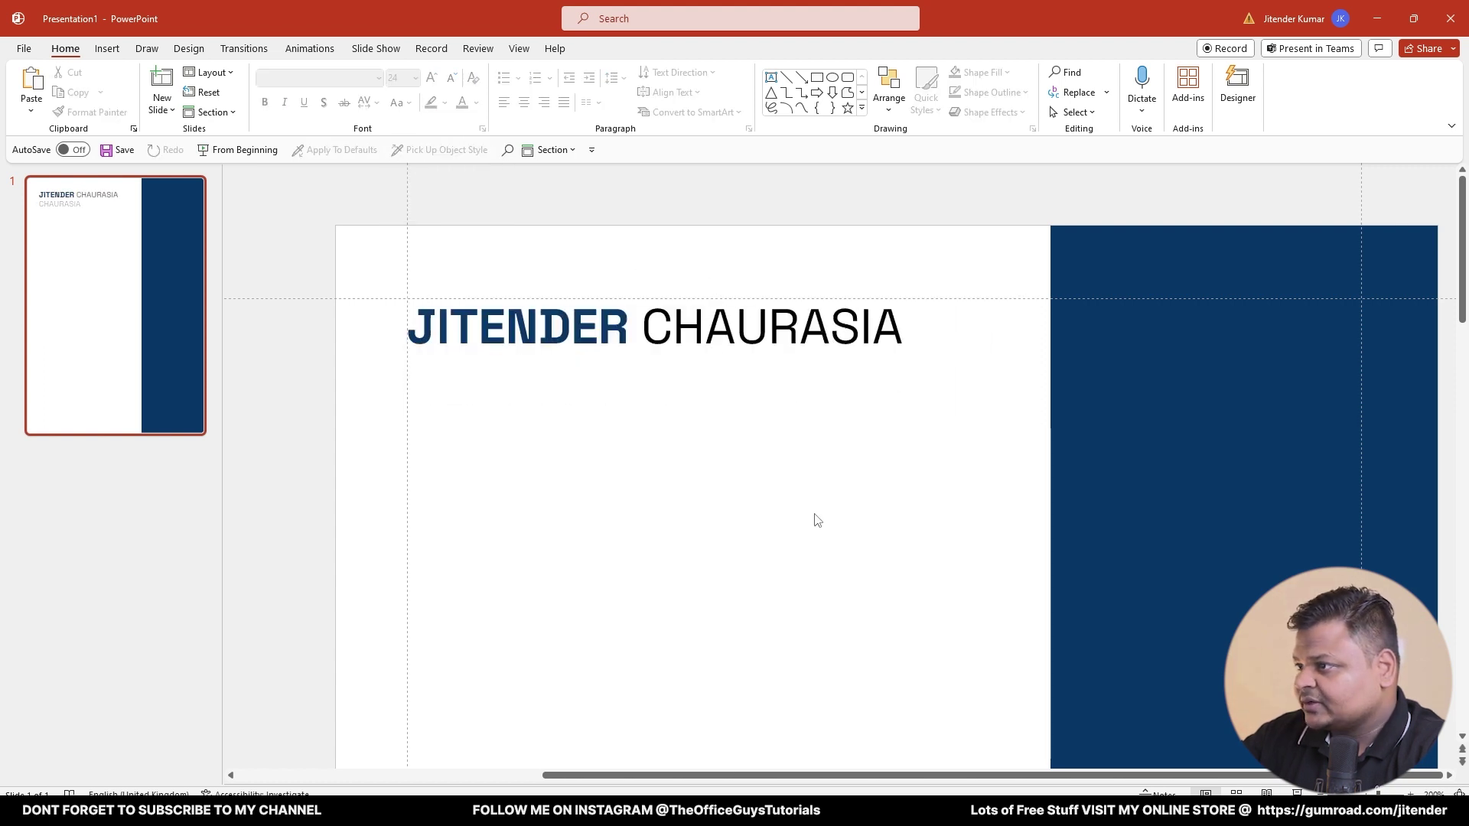
scroll(626, 363, "down", 3)
scroll(786, 333, "up", 5)
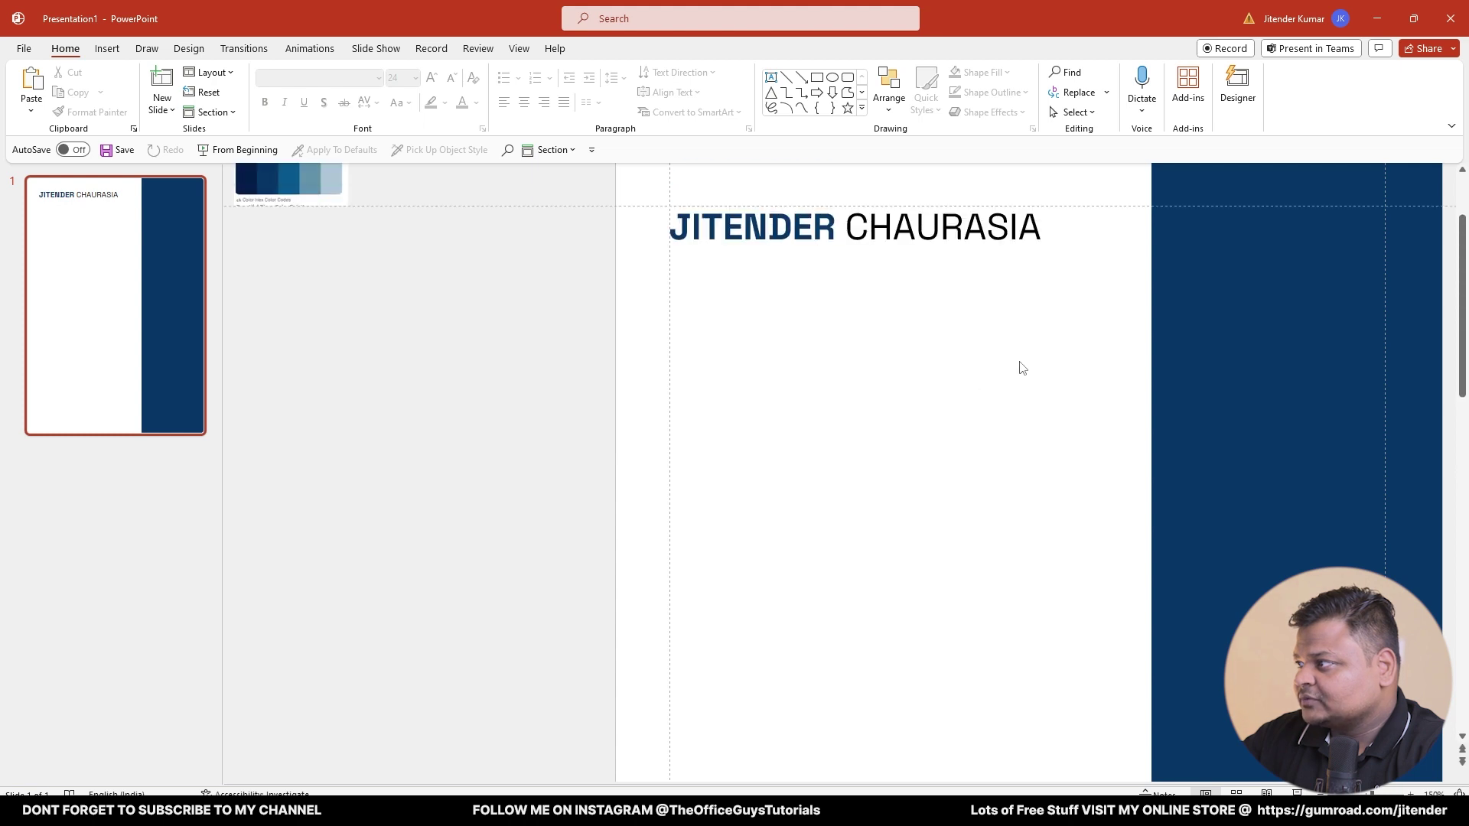
- Reduce the name heading's font size to 20
left_click(964, 286)
scroll(995, 306, "down", 5)
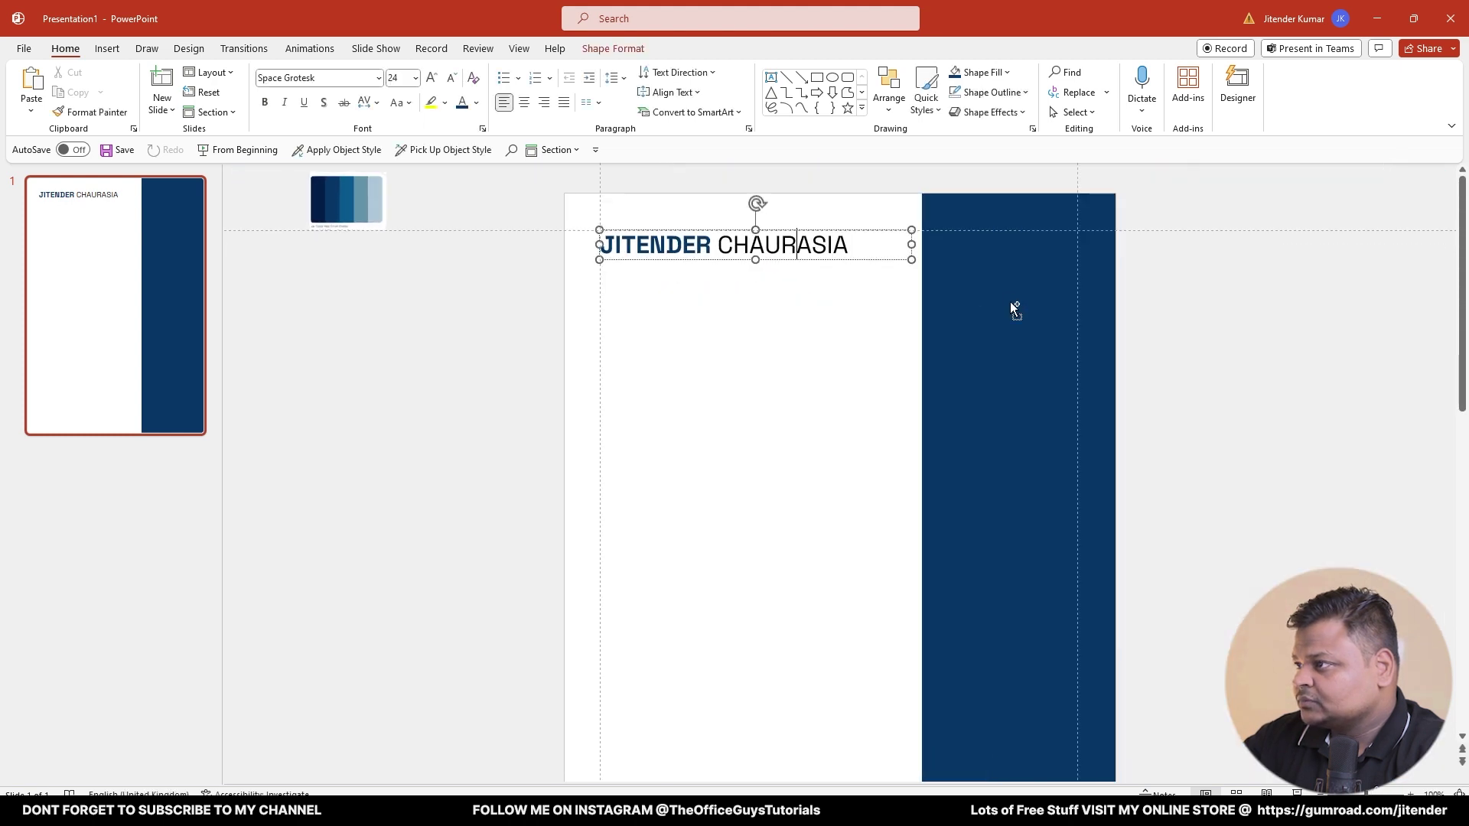
left_click(716, 300)
left_click(613, 245)
key("ctrl+a")
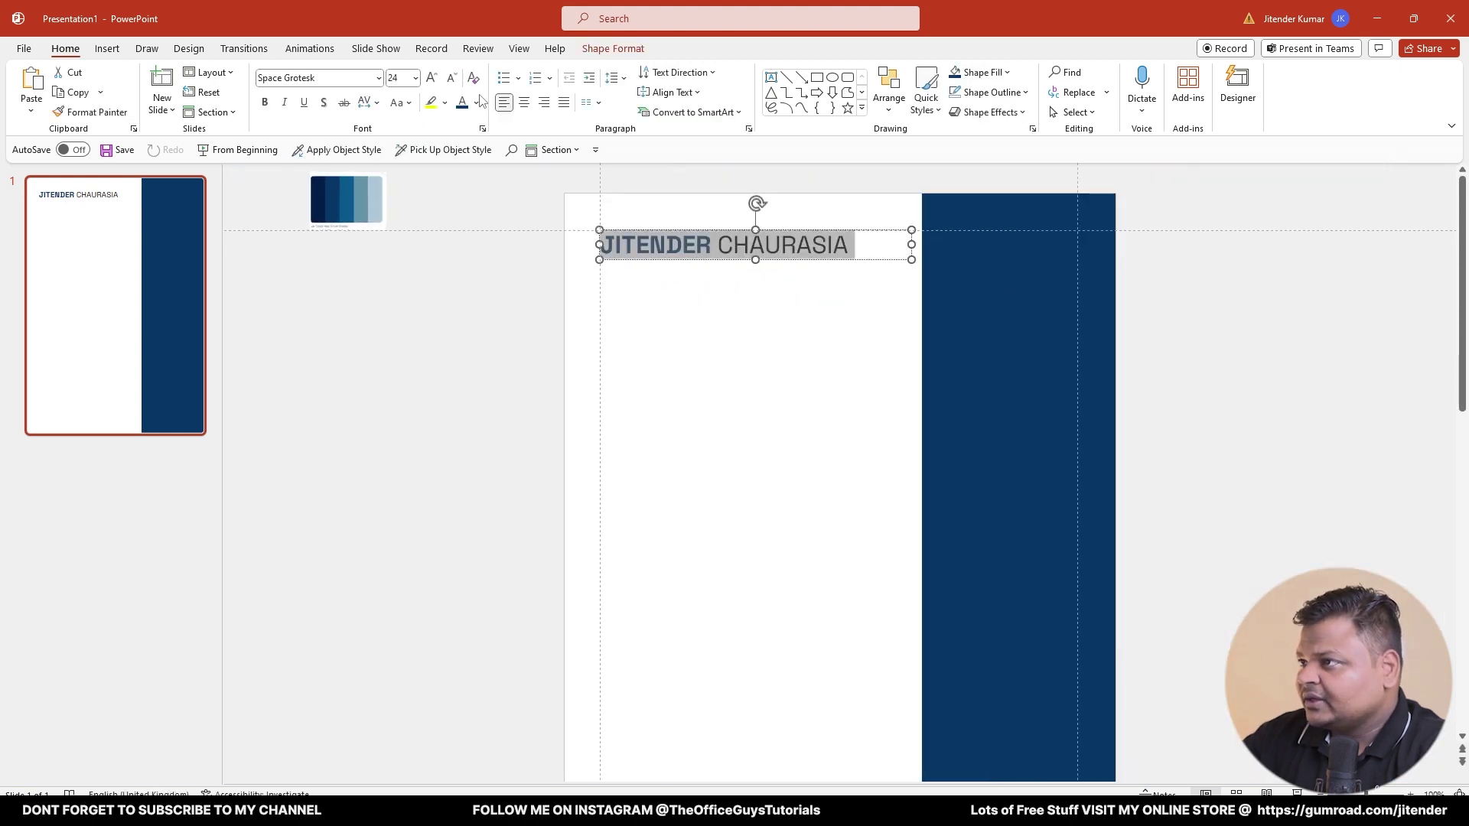
left_click(451, 78)
left_click(456, 303)
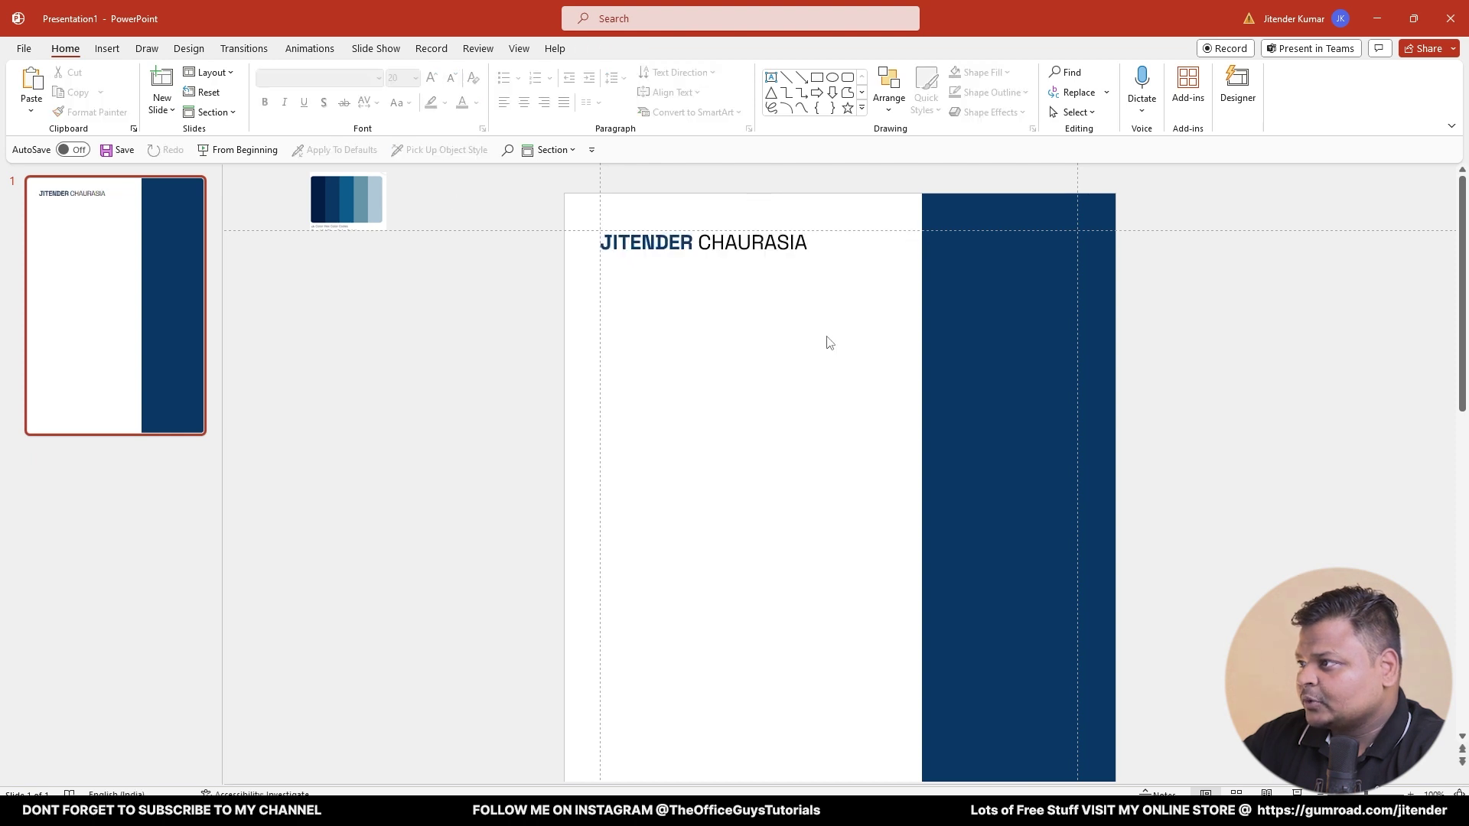
left_click(736, 245)
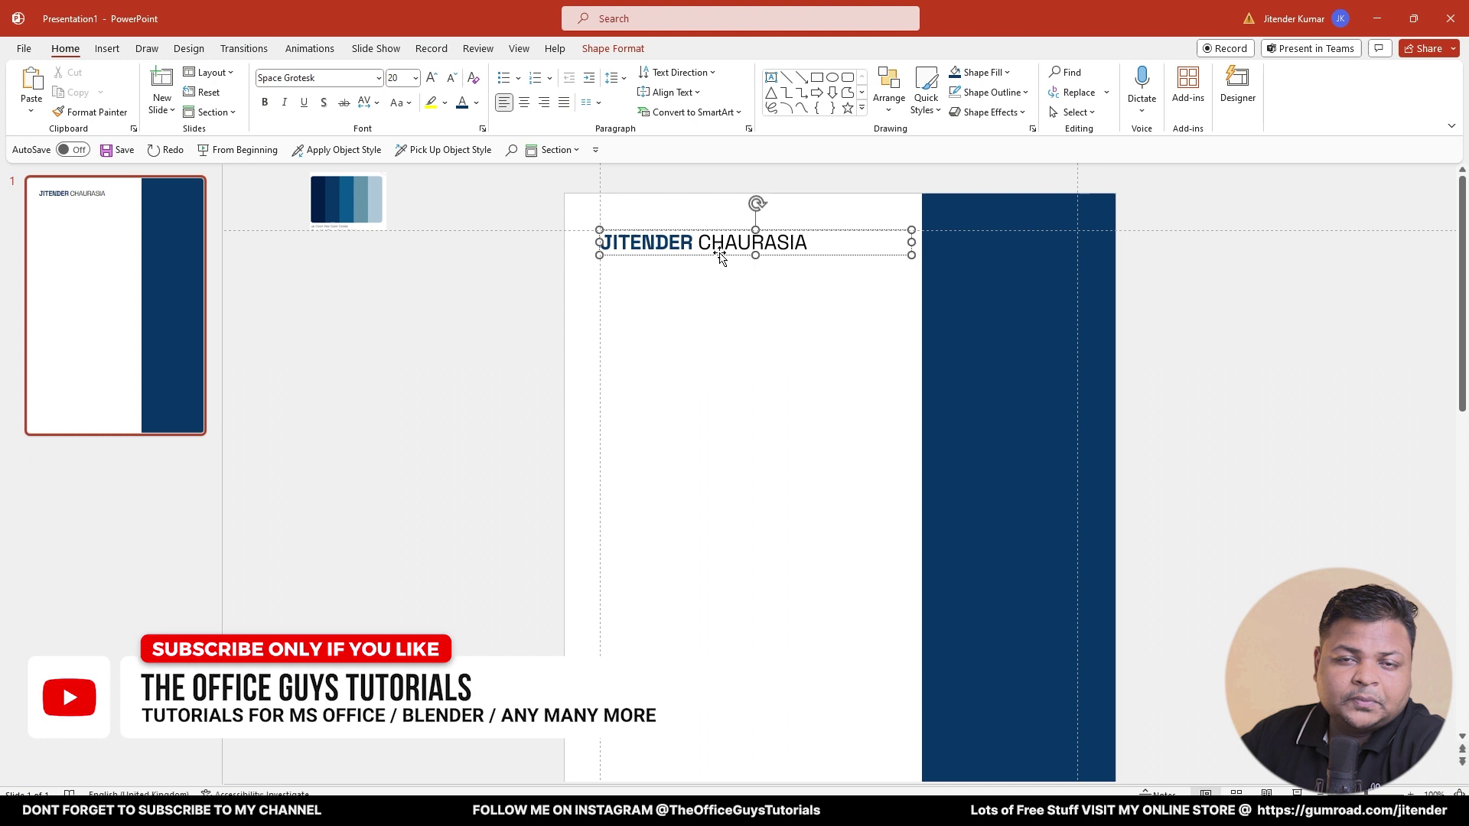
- Duplicate the heading below it and make the copy dark grey, regular weight, 12 pt
left_click_drag(722, 257, 718, 283)
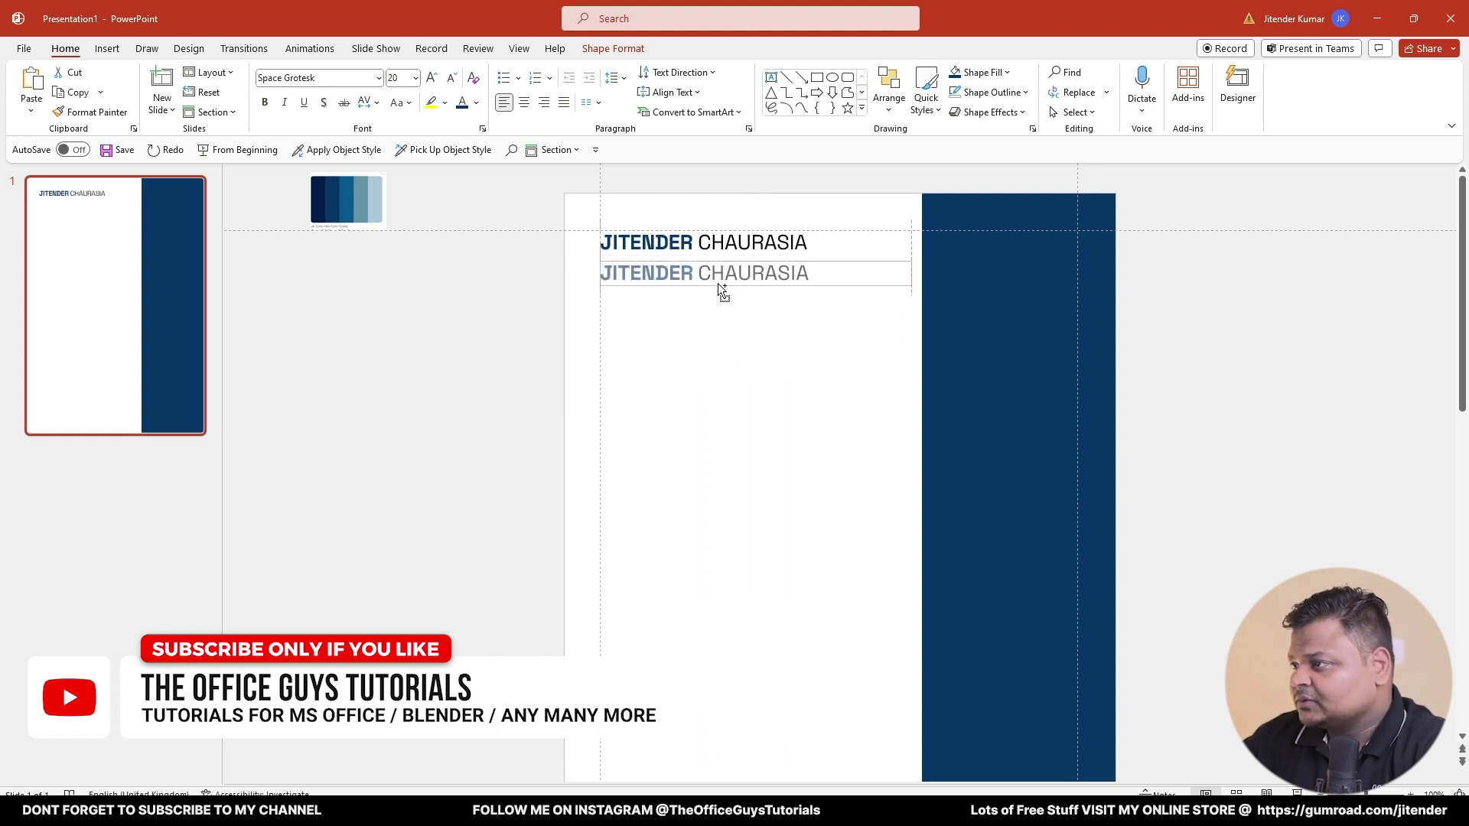
double_click(711, 275)
triple_click(712, 277)
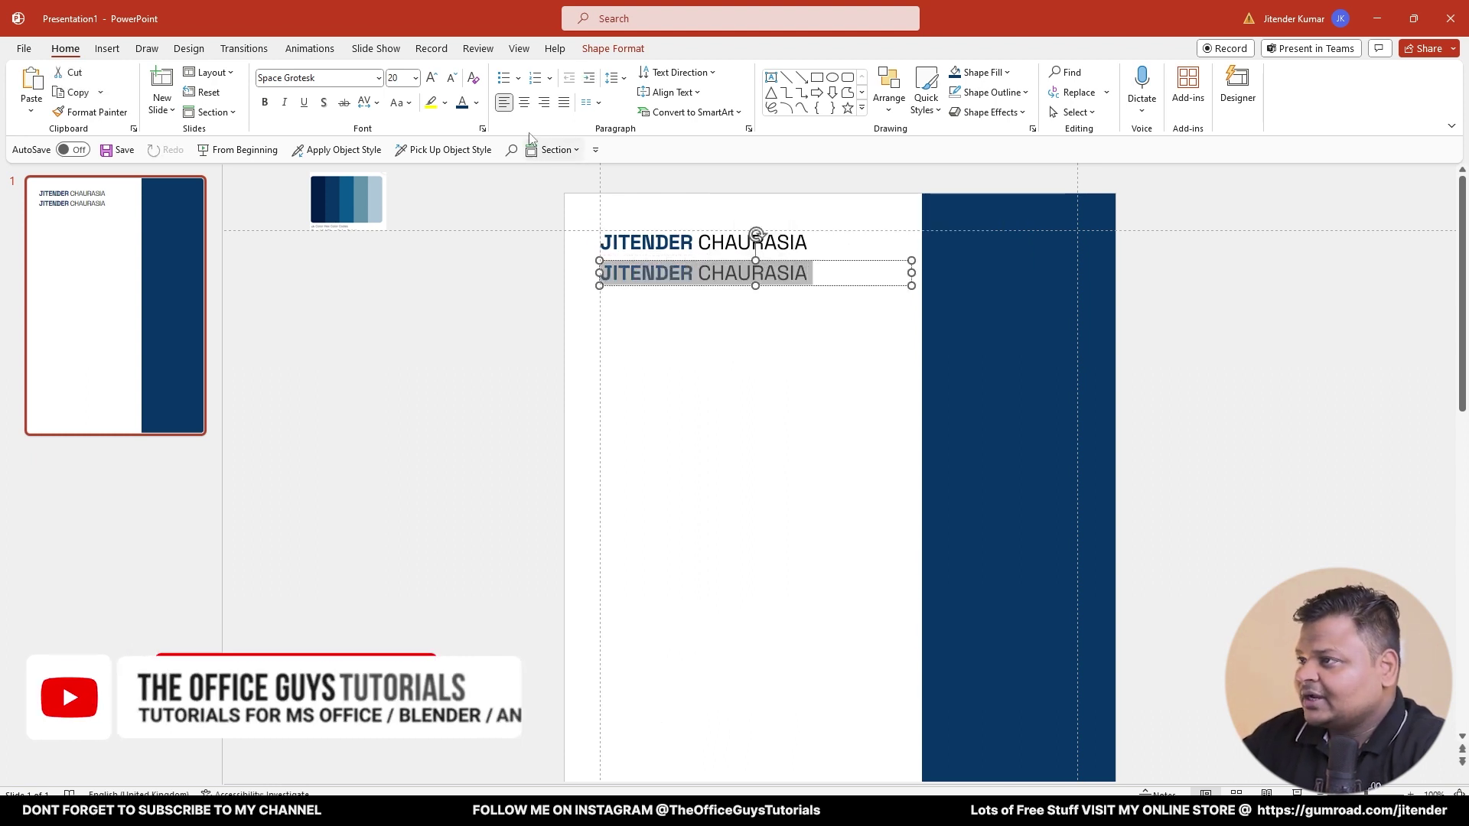
left_click(476, 104)
left_click(474, 141)
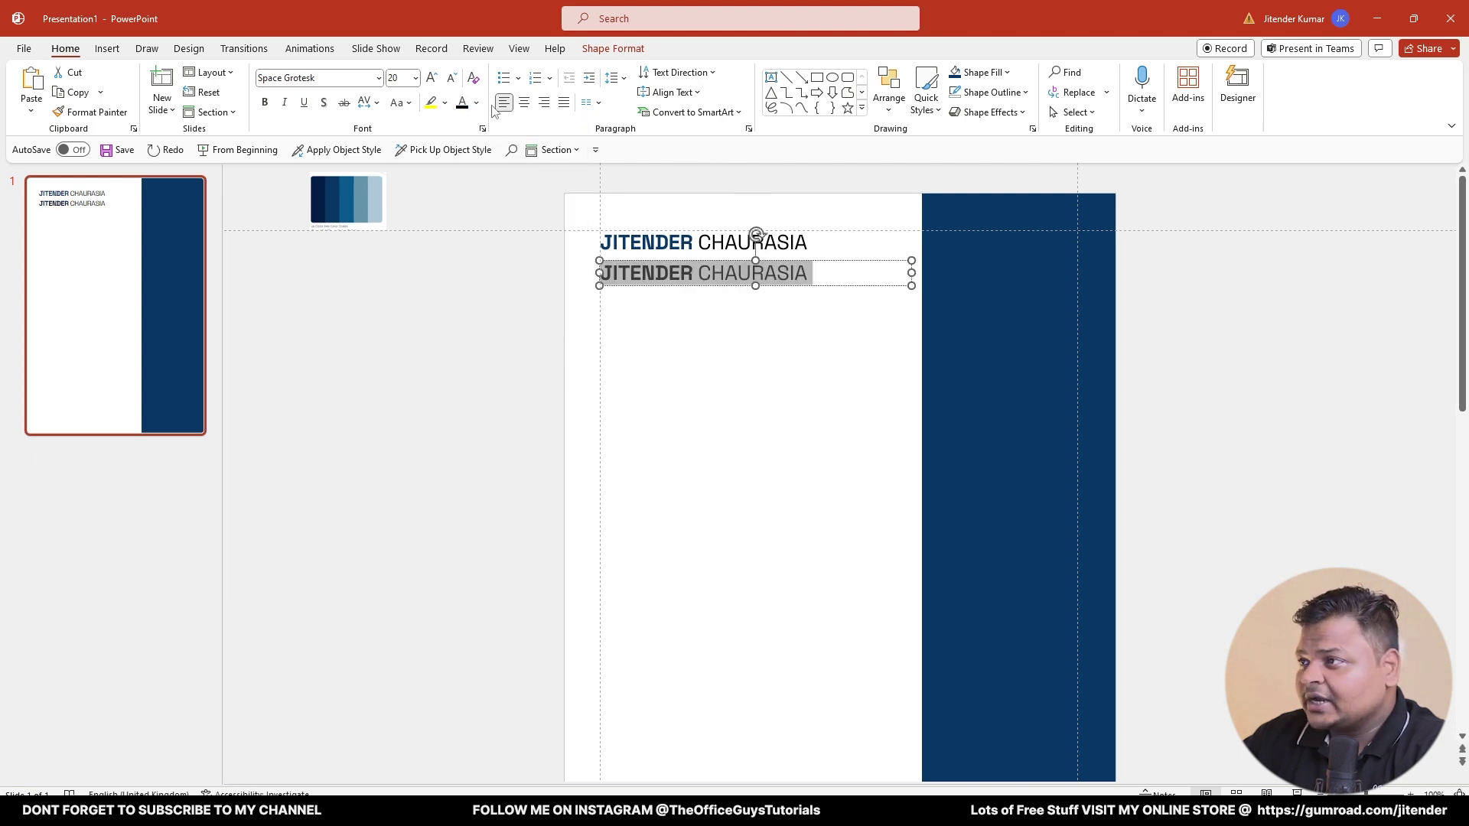
left_click(476, 103)
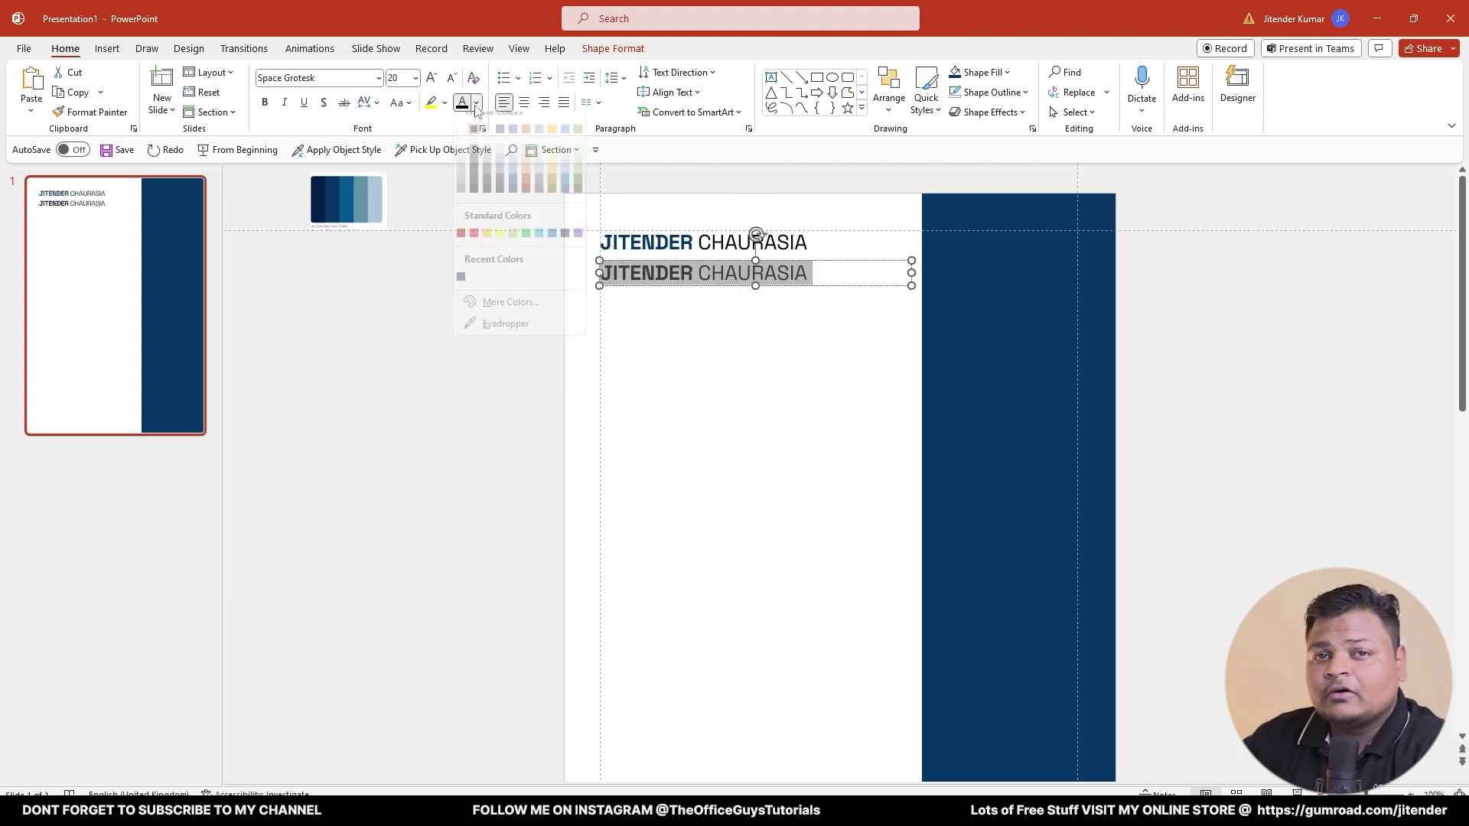
left_click(475, 193)
left_click(265, 103)
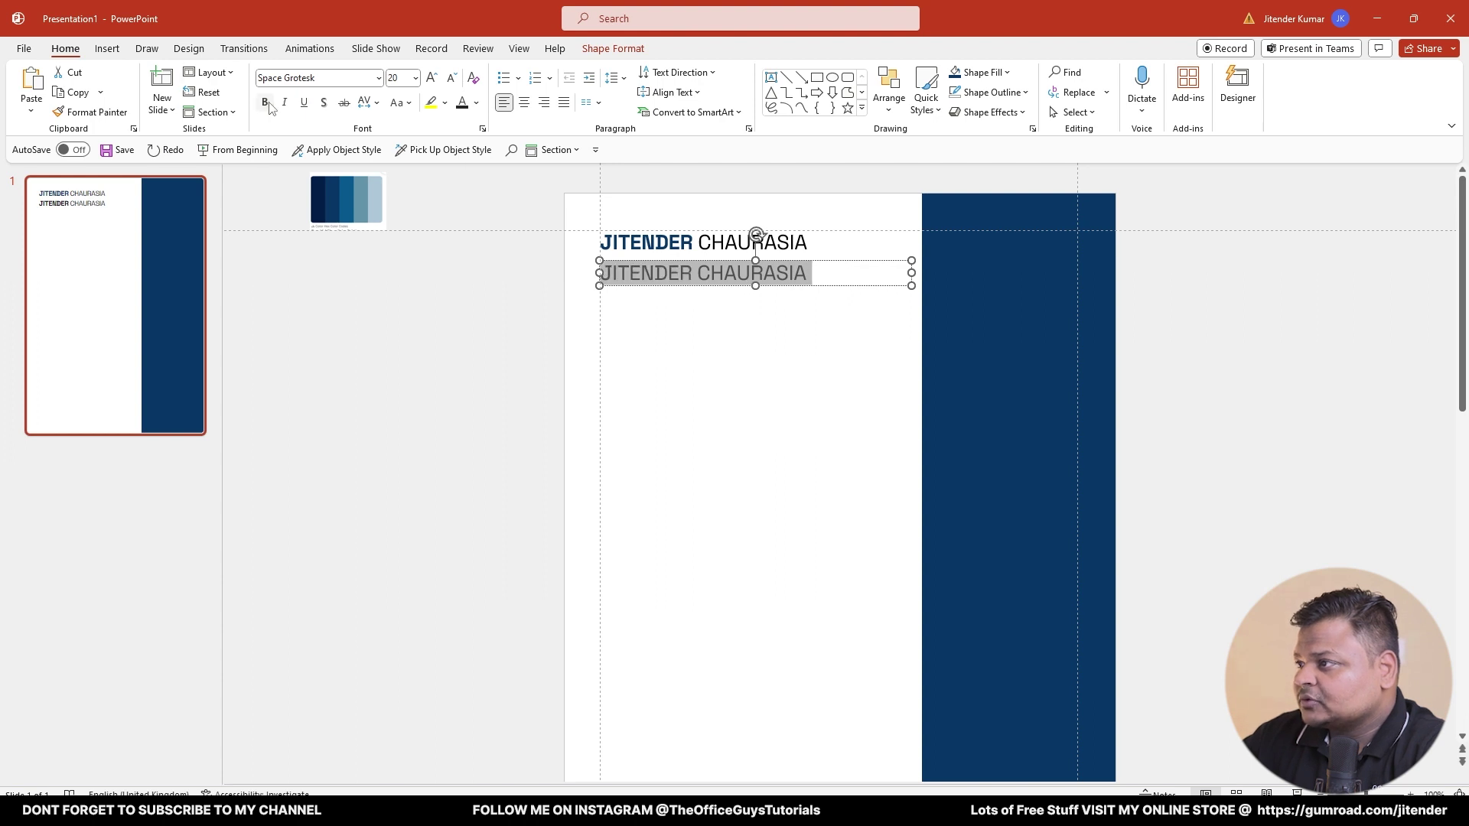
left_click(265, 103)
left_click(264, 103)
left_click(451, 78)
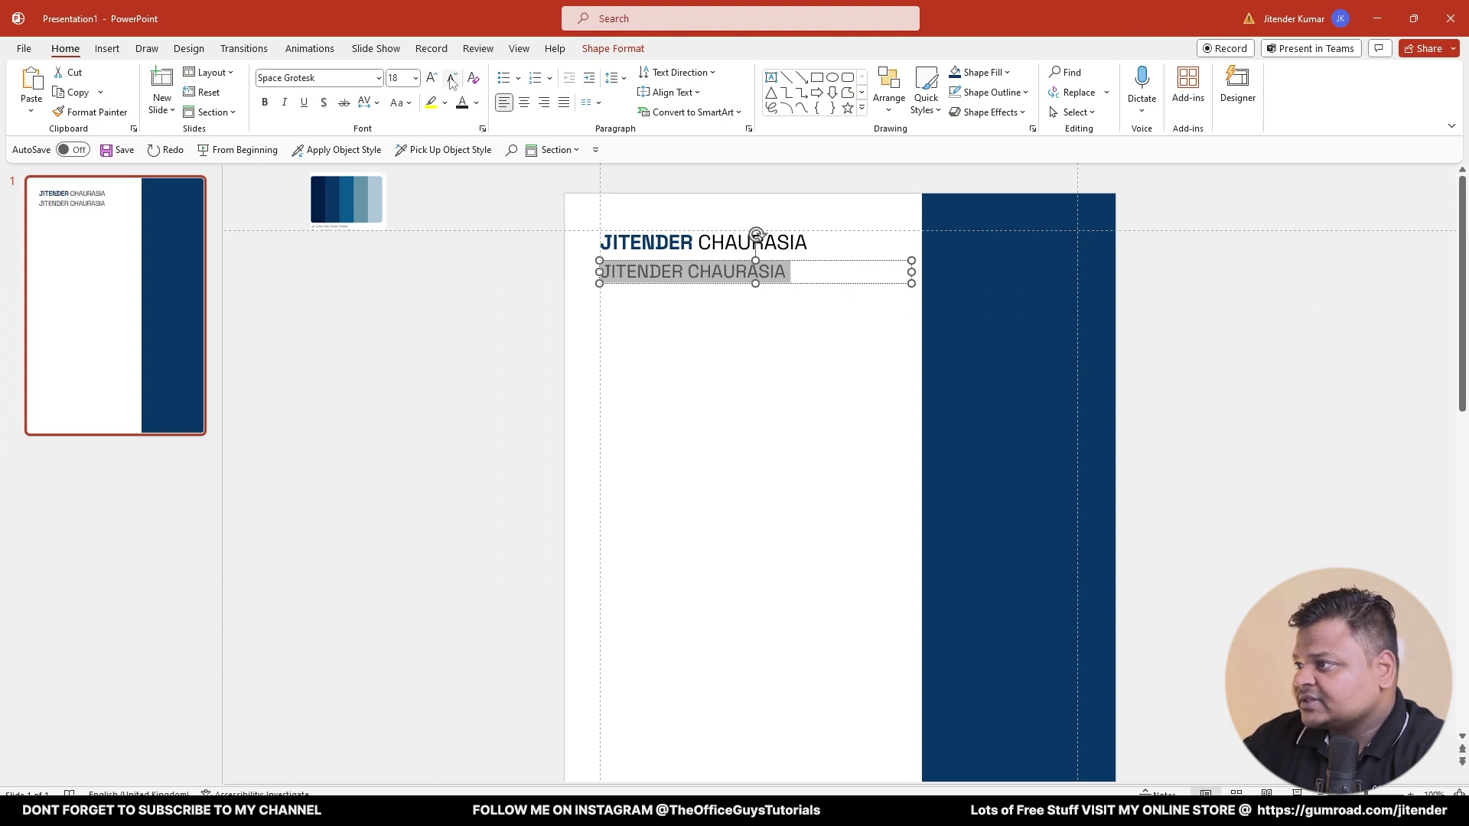
left_click(451, 78)
left_click(451, 79)
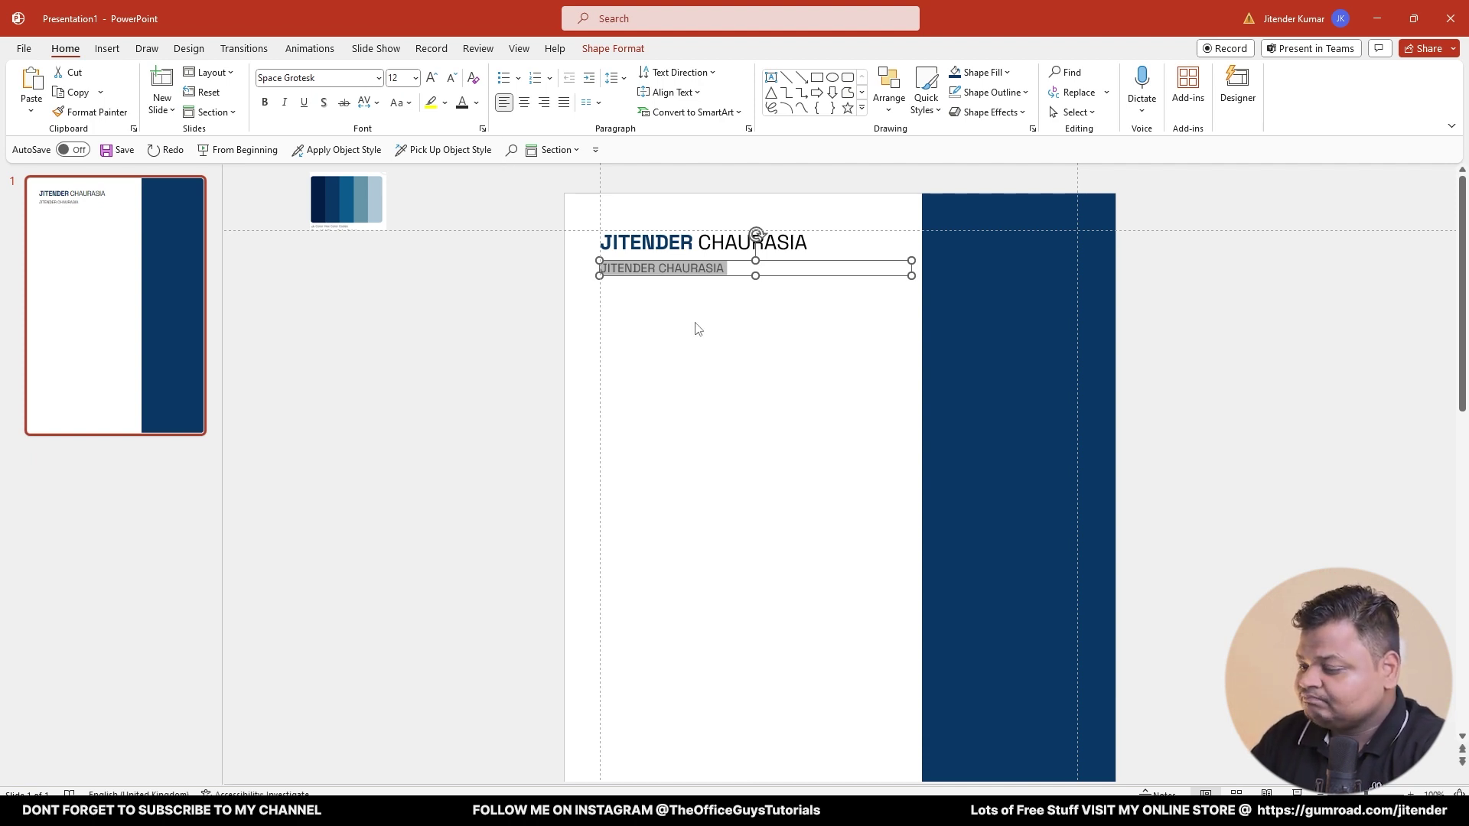
- Type 'Content Creator, The Office Guys Tutorials' and nudge it up under the name
type("Content Creator")
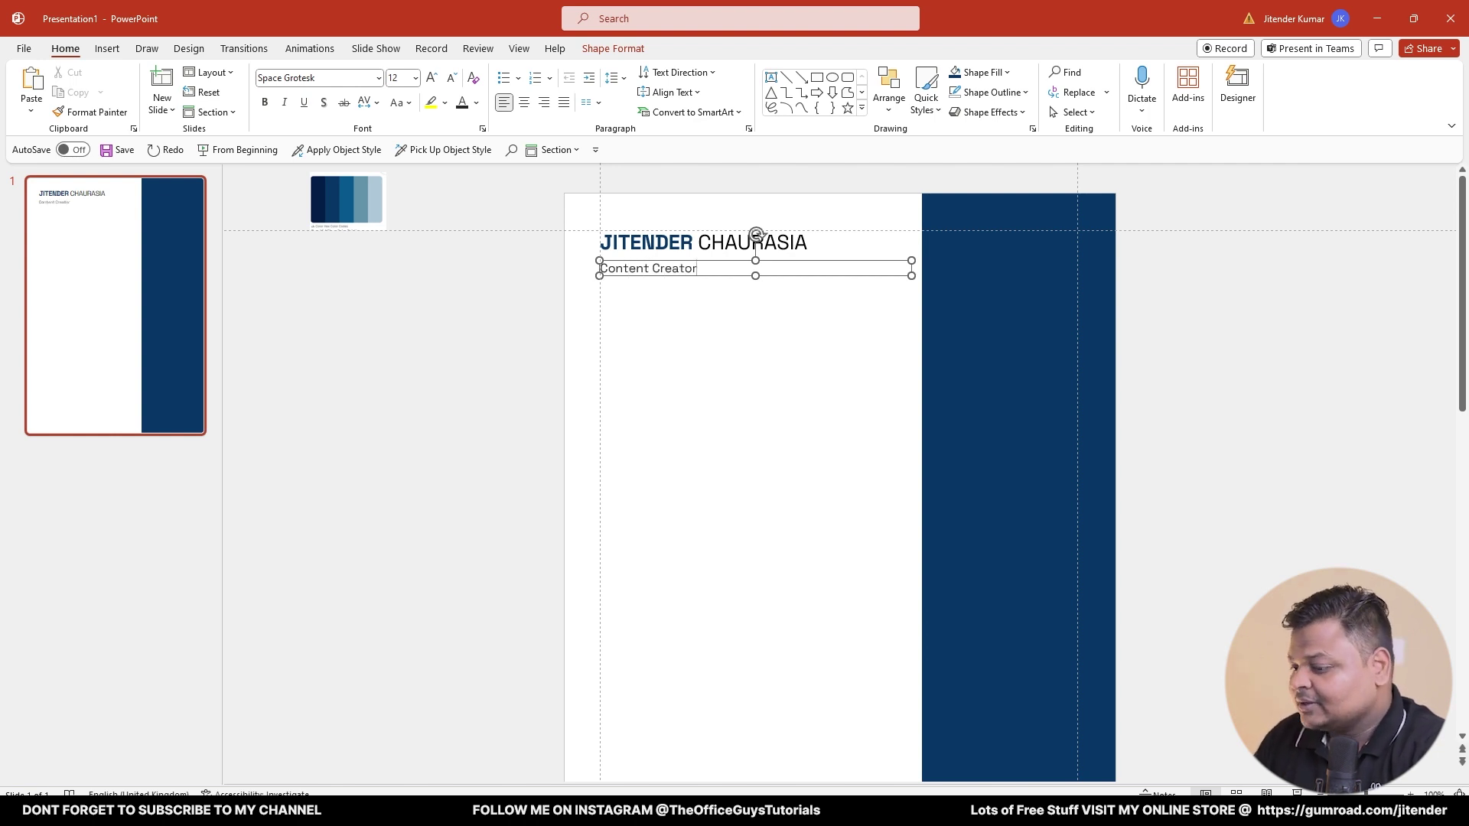
type(", The Office Guys Tut")
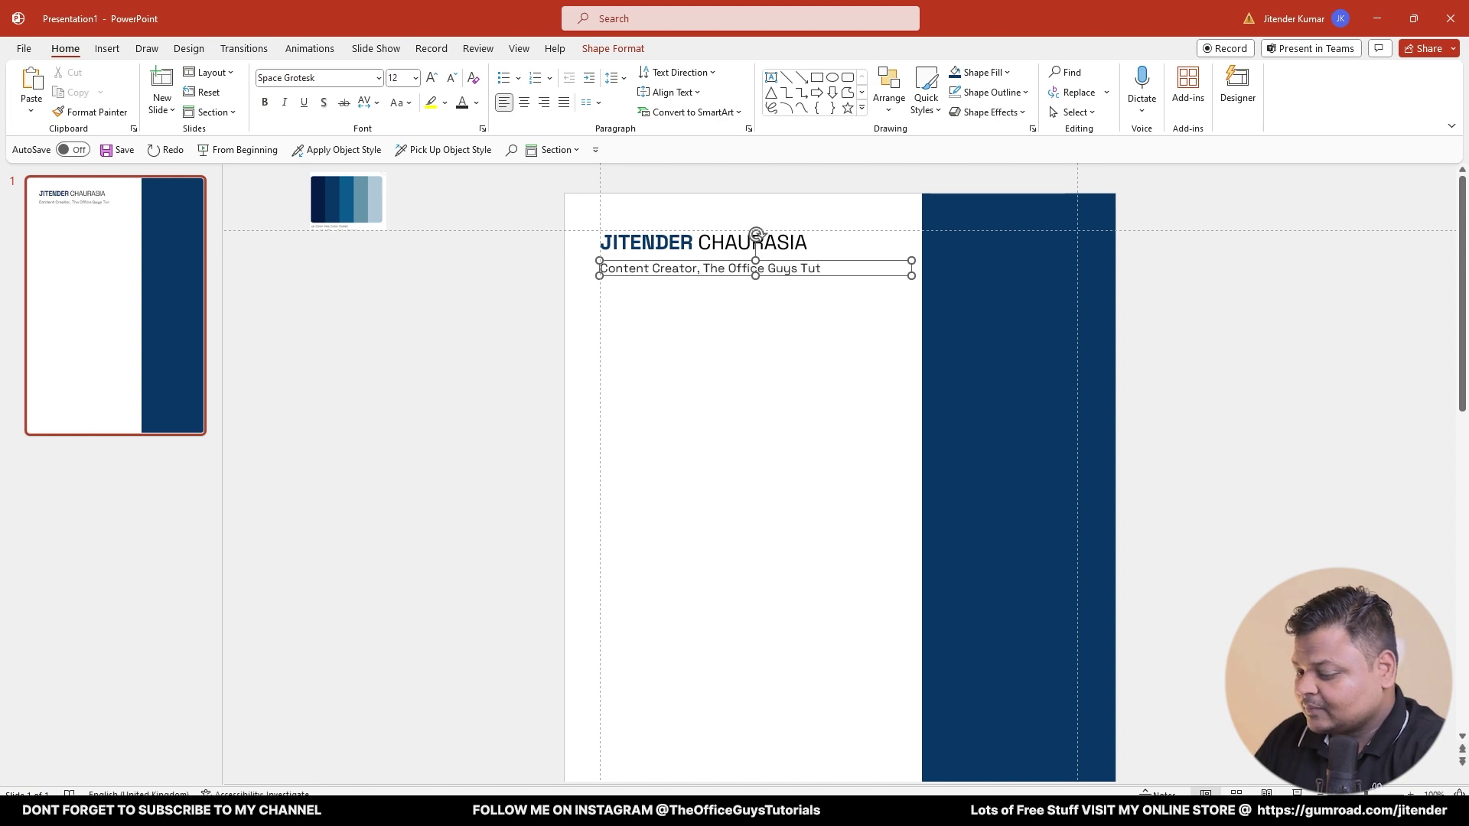
type("orials")
left_click(759, 380)
left_click(739, 275)
scroll(740, 274, "up", 6)
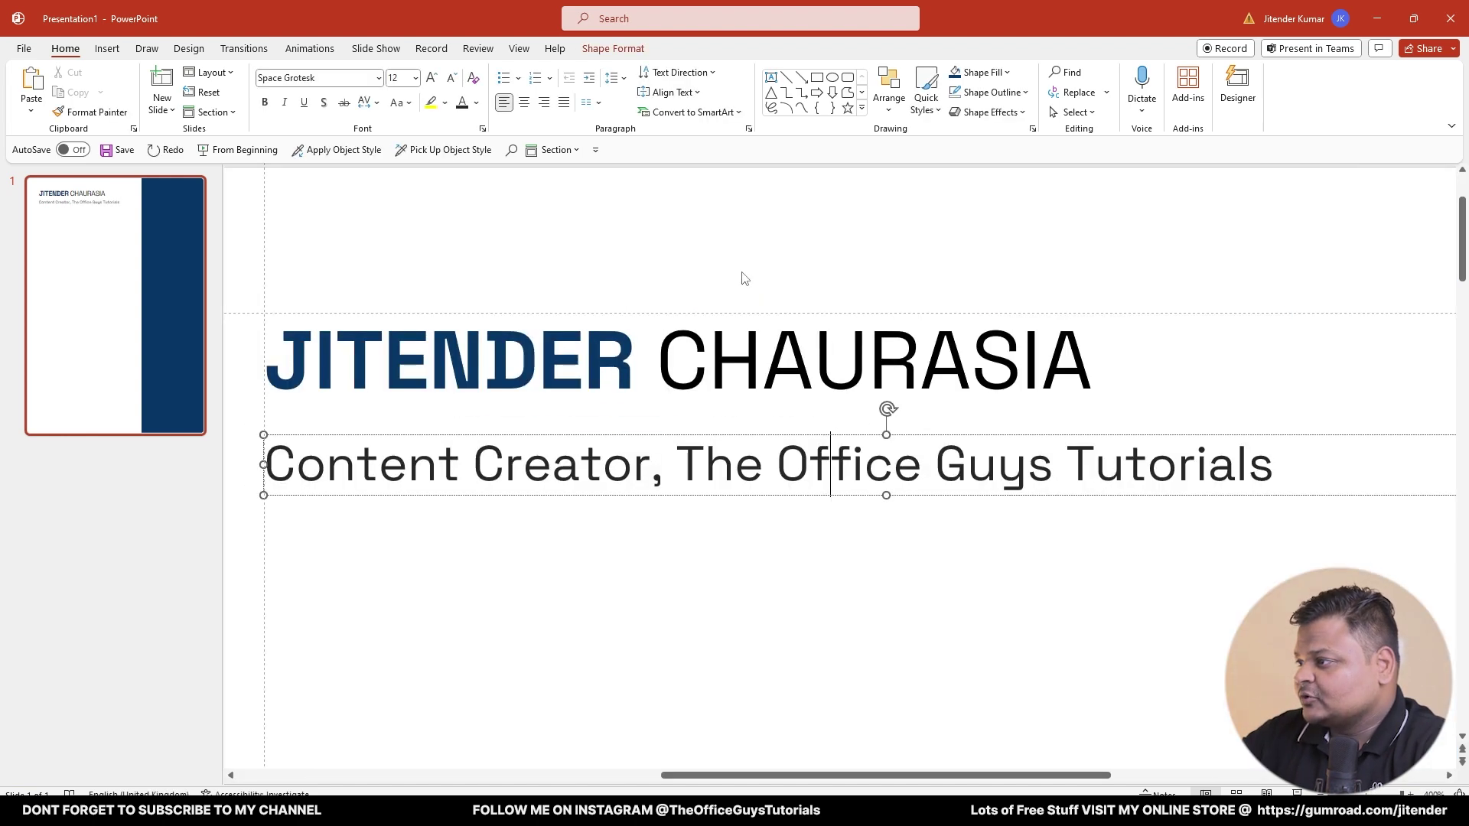
scroll(689, 430, "down", 2)
left_click_drag(683, 446, 685, 425)
left_click(681, 521)
scroll(702, 508, "down", 3)
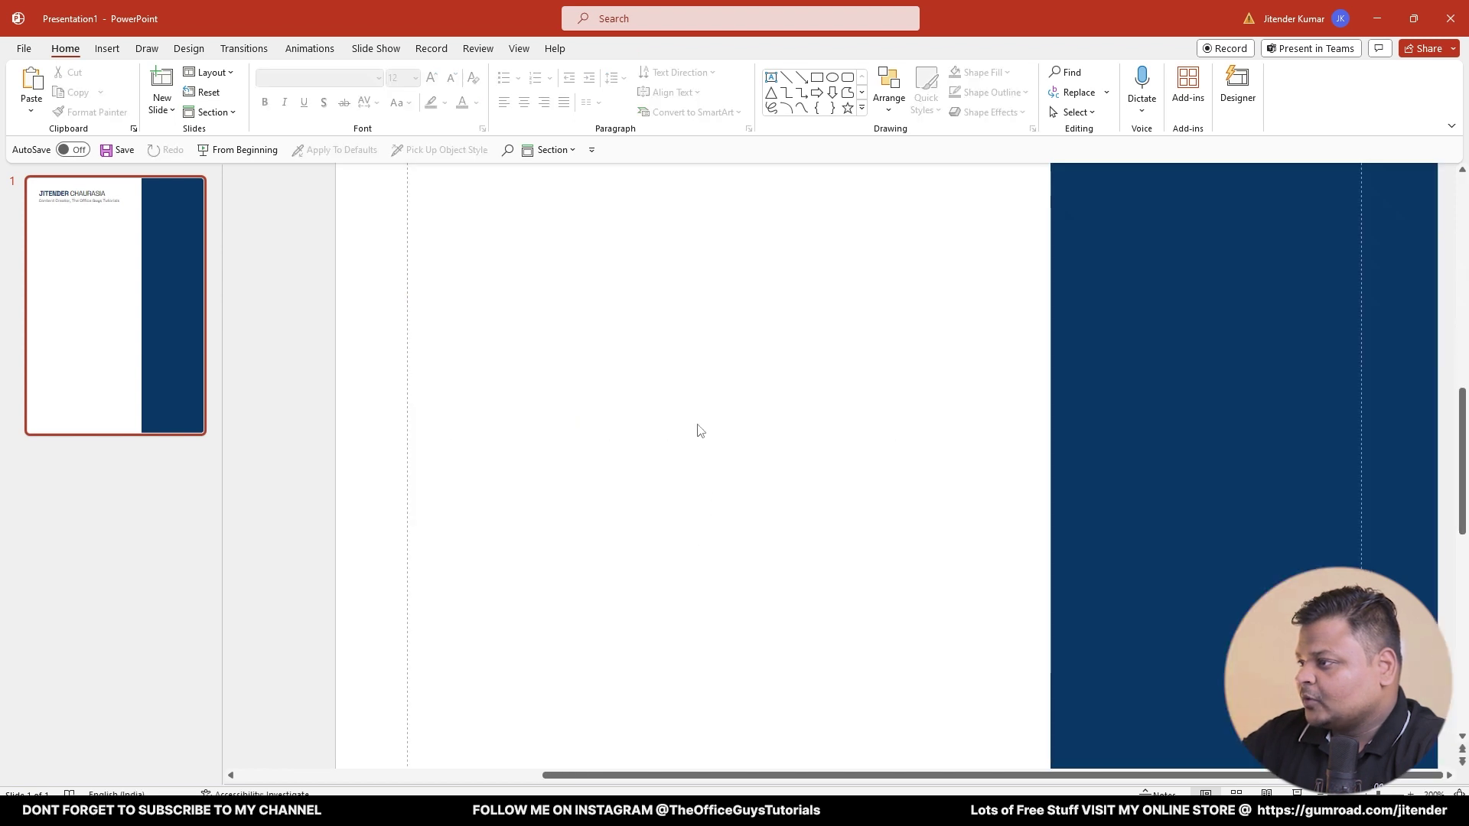
scroll(779, 360, "up", 5)
scroll(1255, 340, "down", 3)
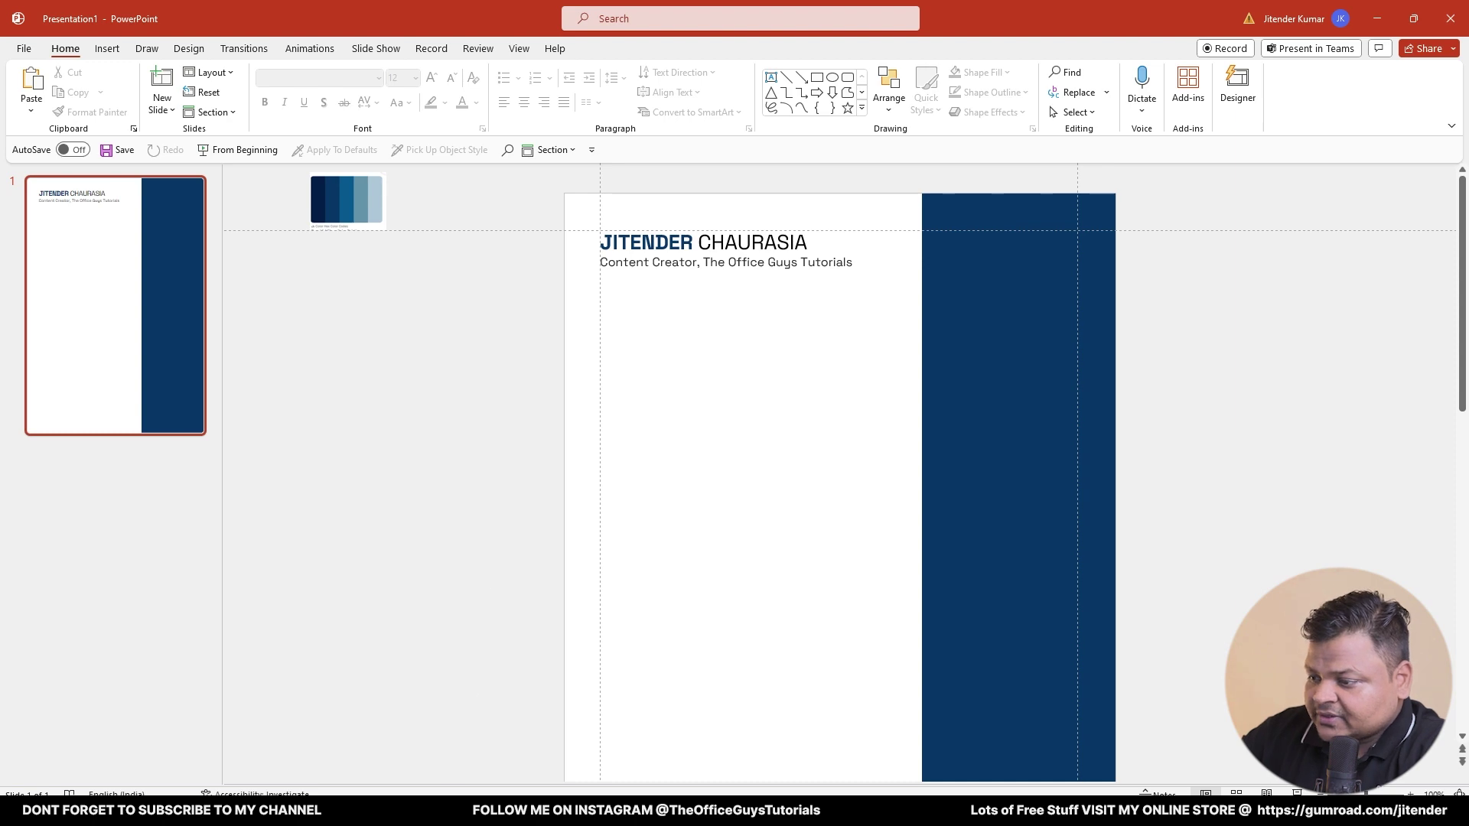
- Check the reference resume PDF, then return to the slide
key("alt+Tab")
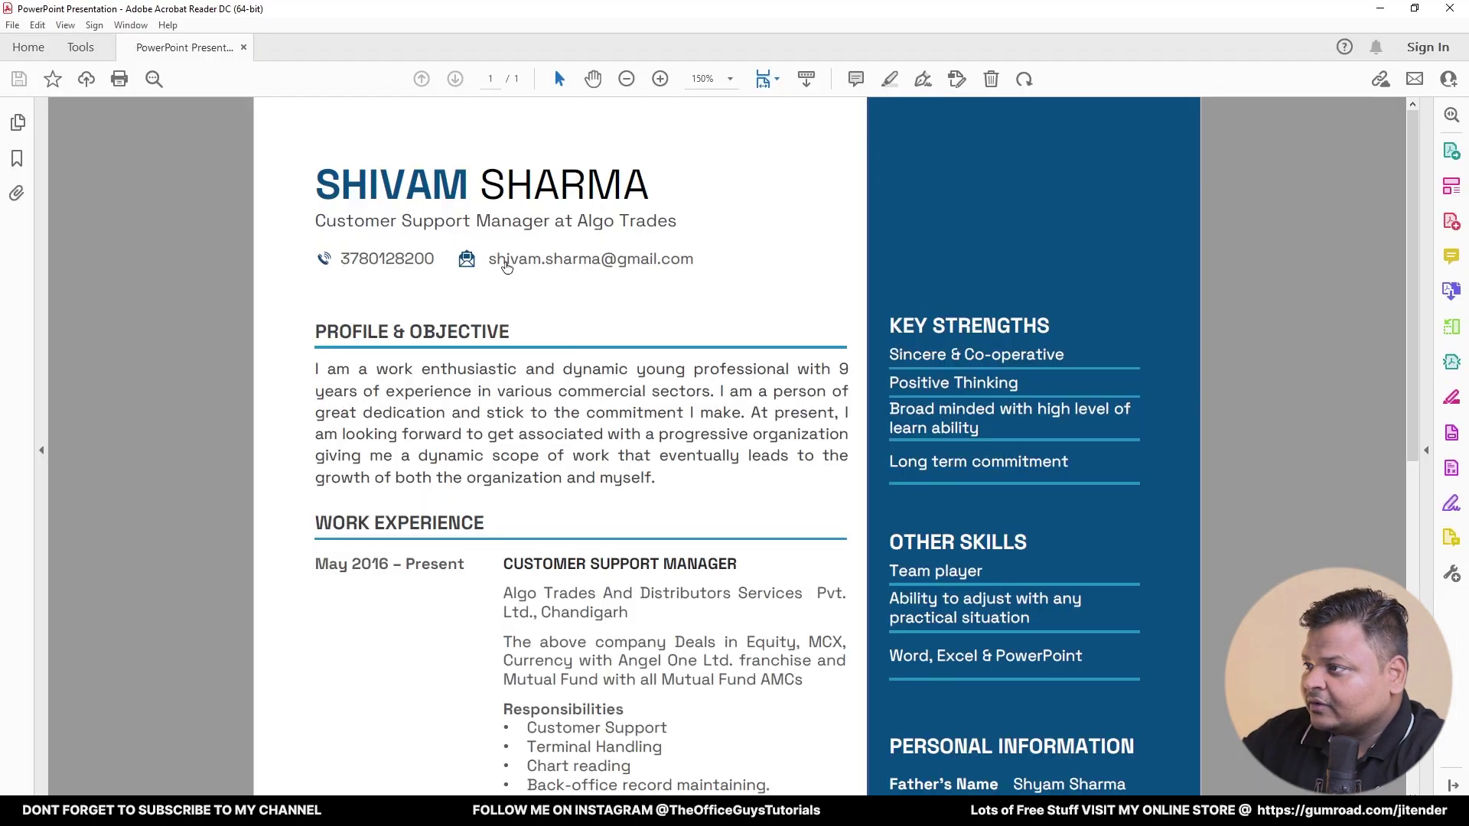
key("alt+Tab")
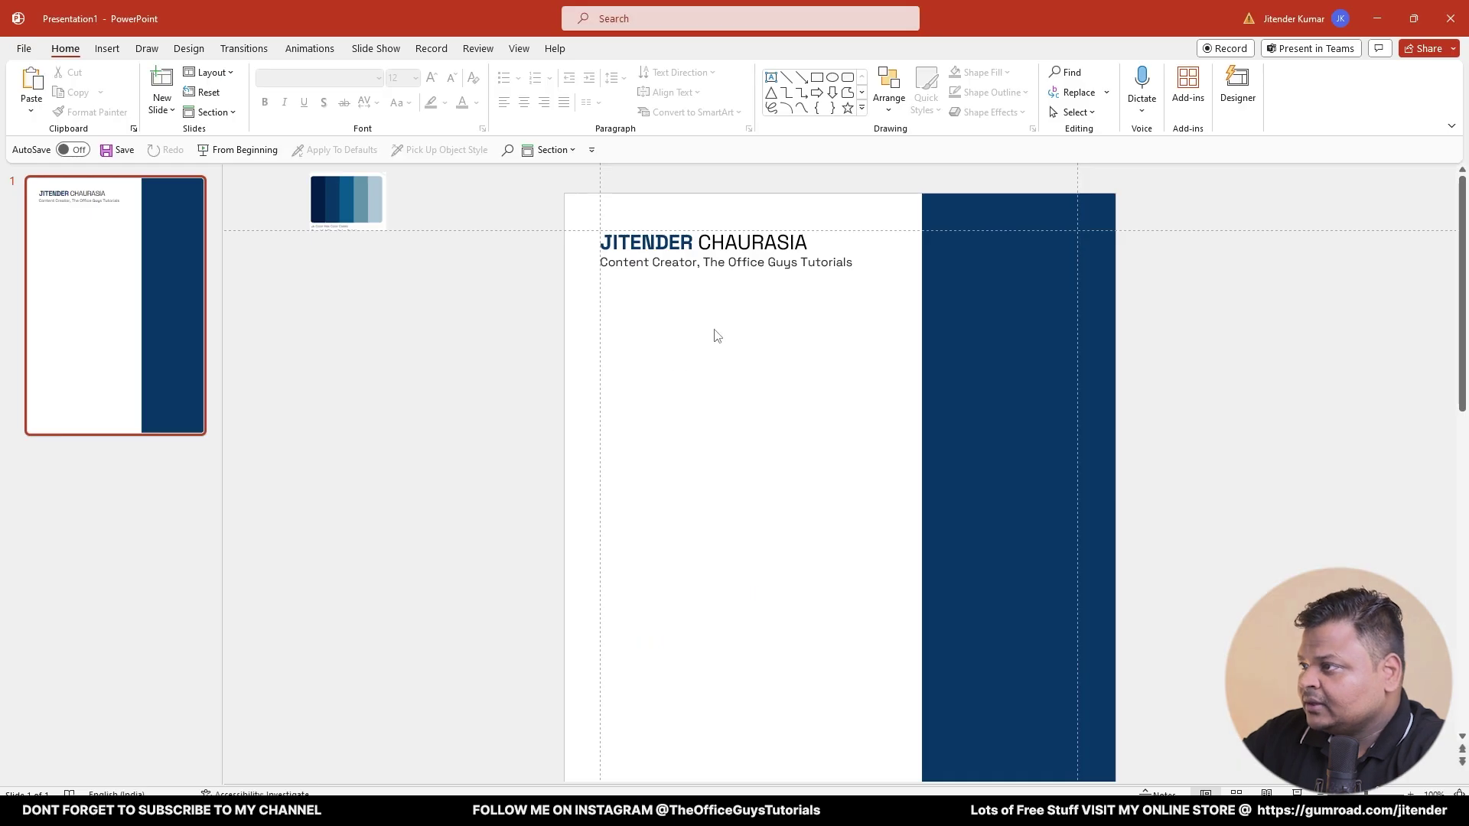
scroll(840, 256, "up", 5, "ctrl")
scroll(954, 329, "up", 2)
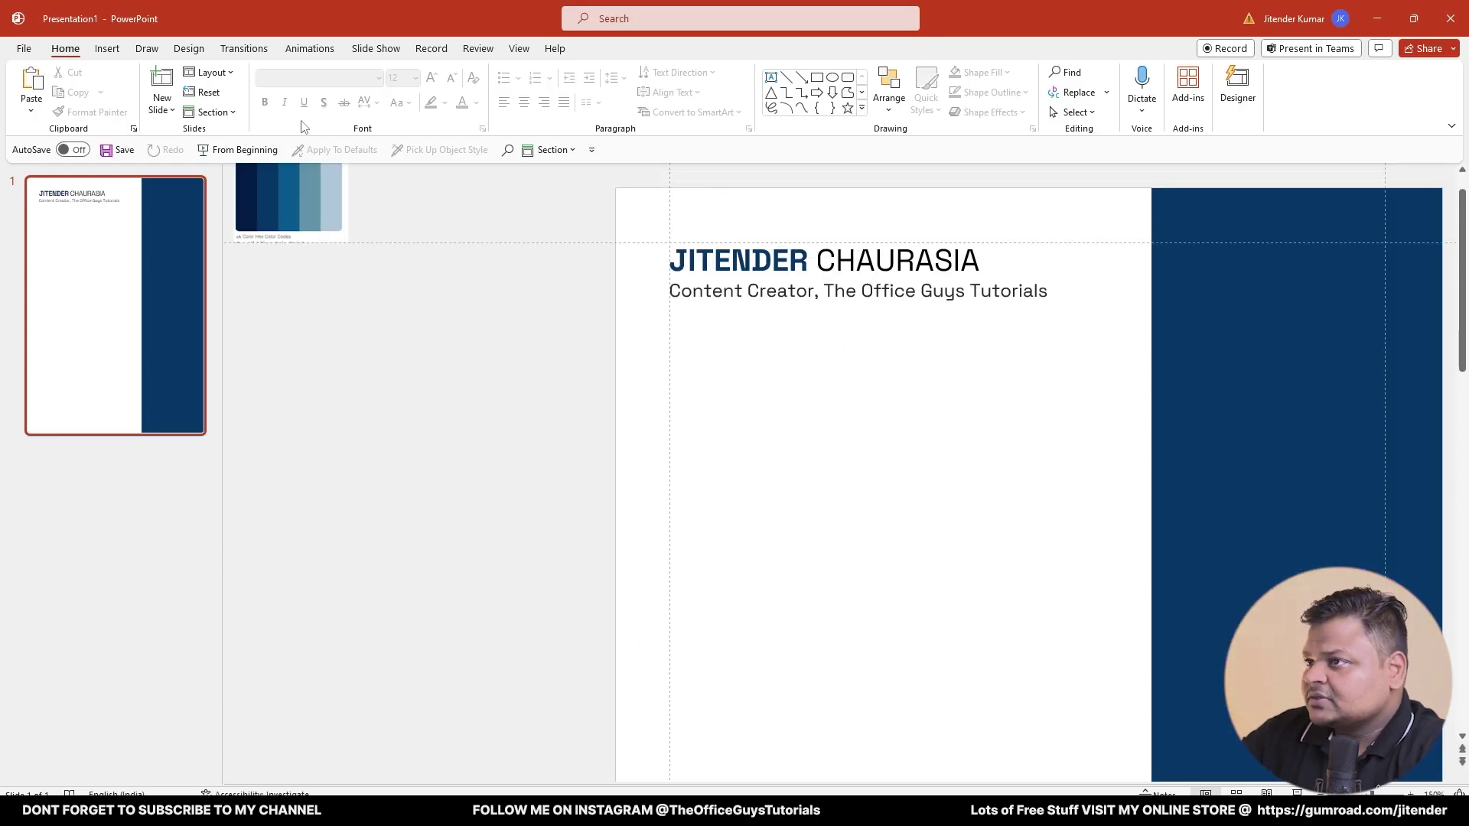
- Insert a phone icon and an email icon from stock icons and move them near the subtitle
left_click(107, 48)
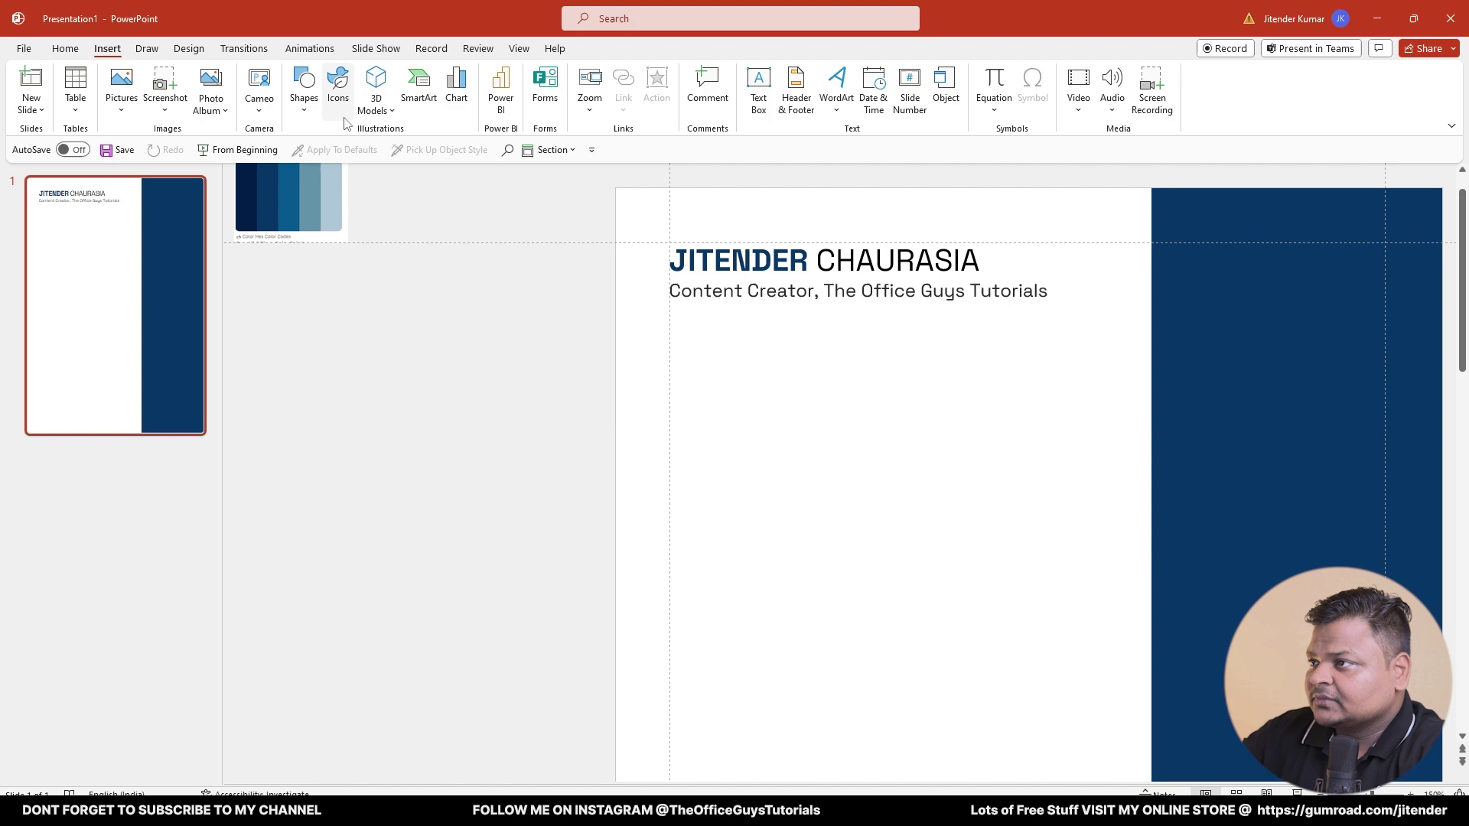
left_click(338, 91)
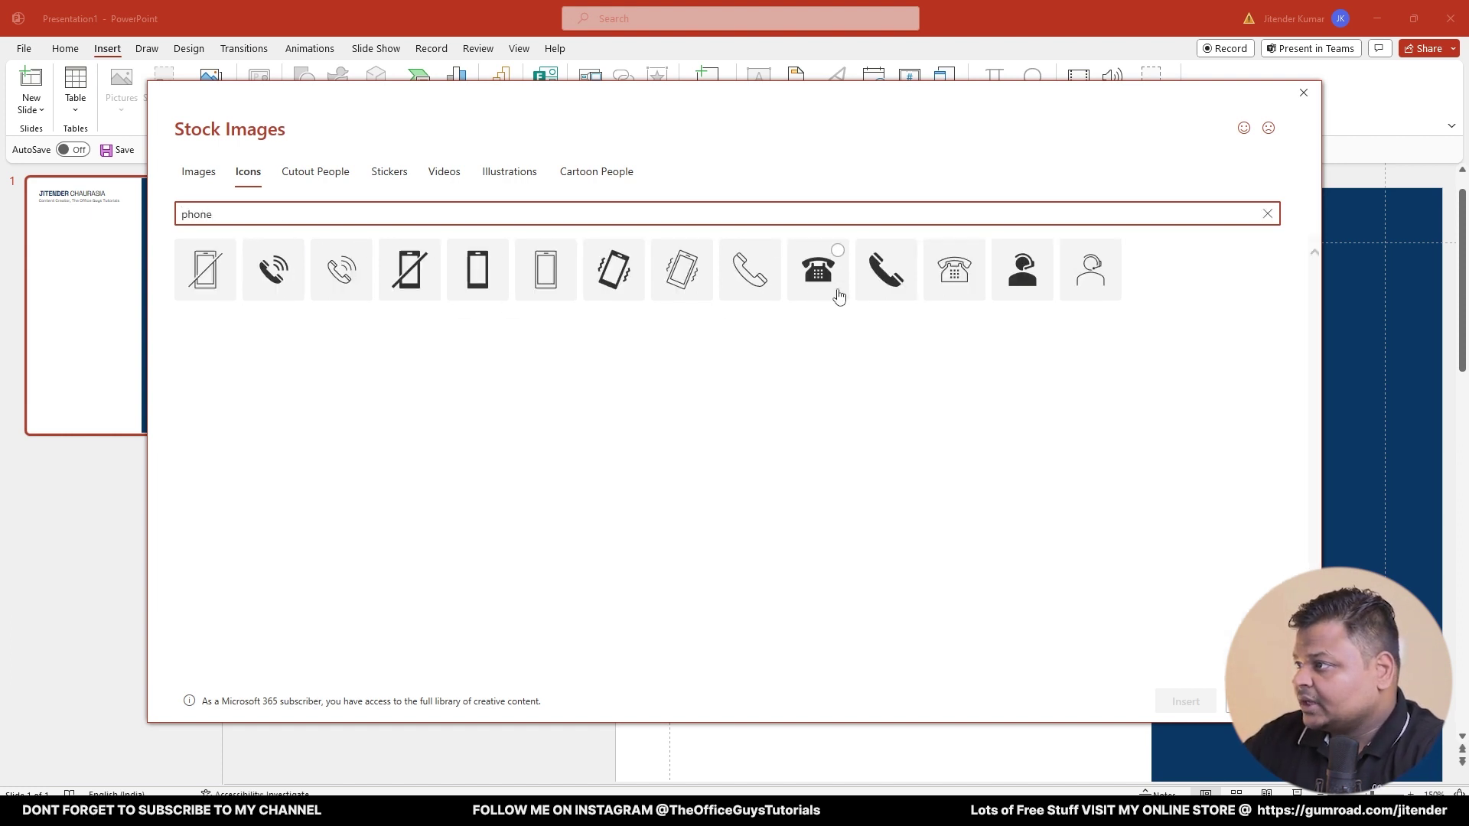
left_click(884, 297)
double_click(689, 217)
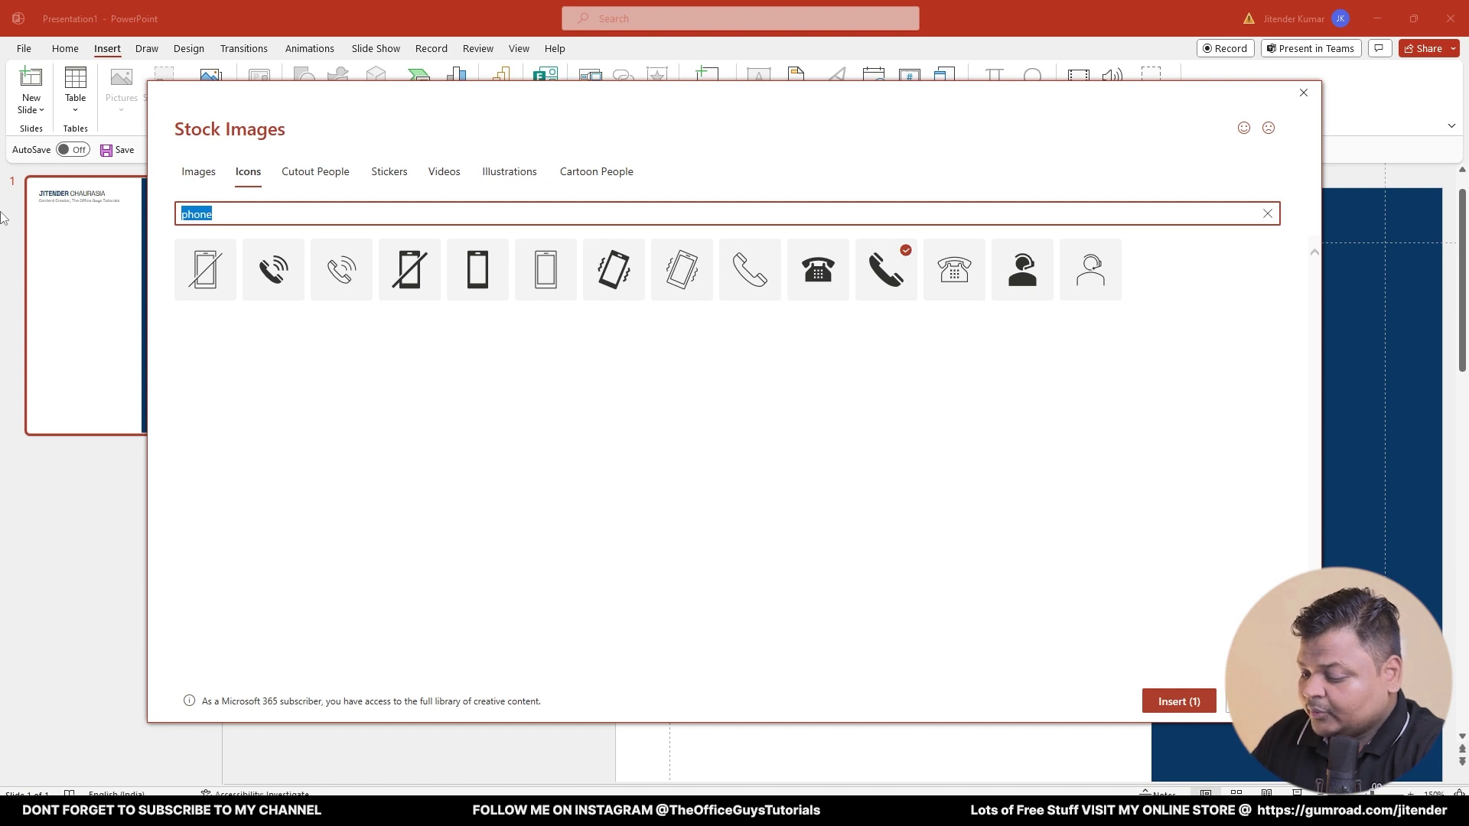
type("email")
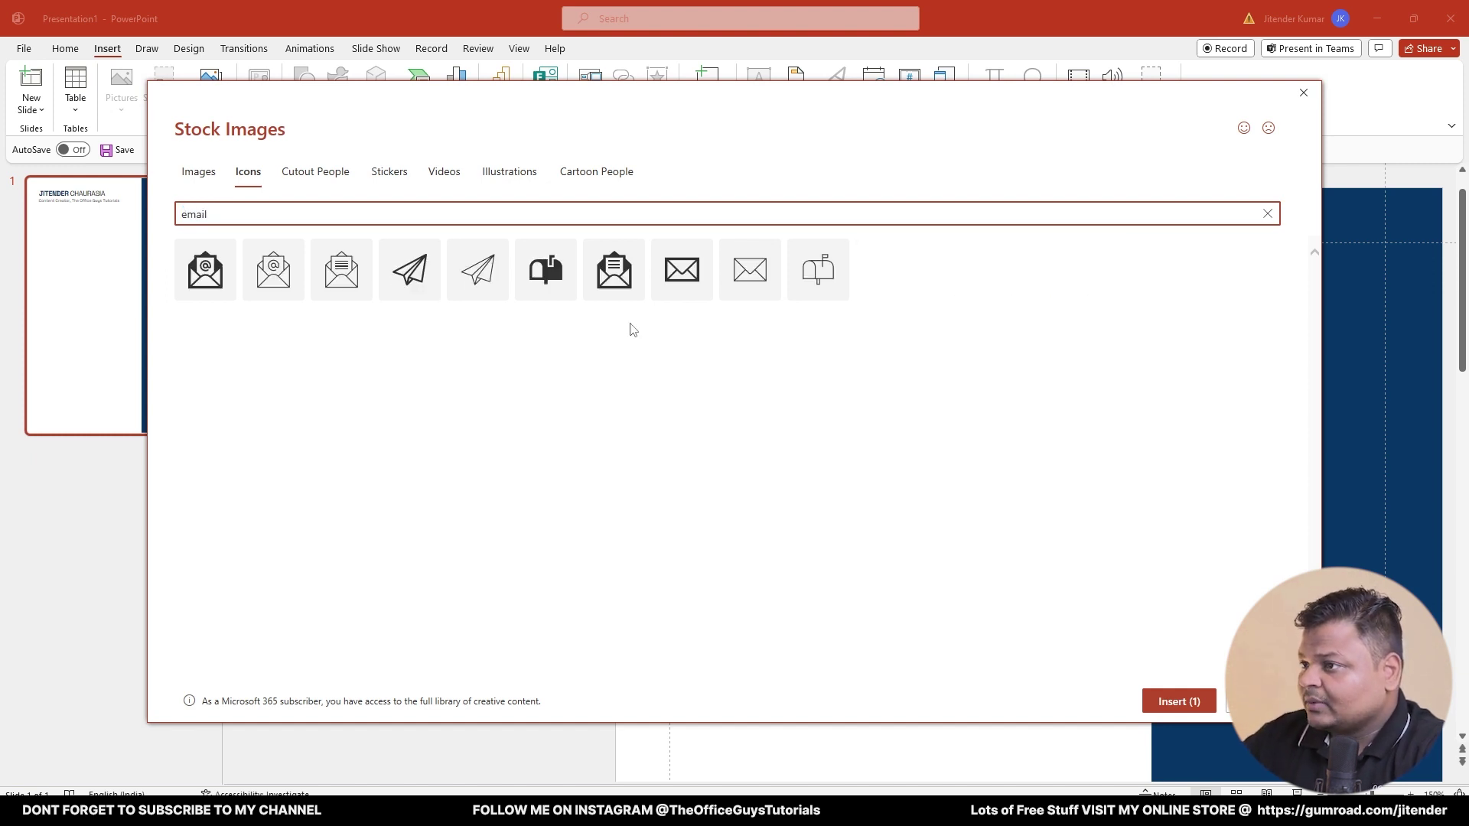
left_click(195, 283)
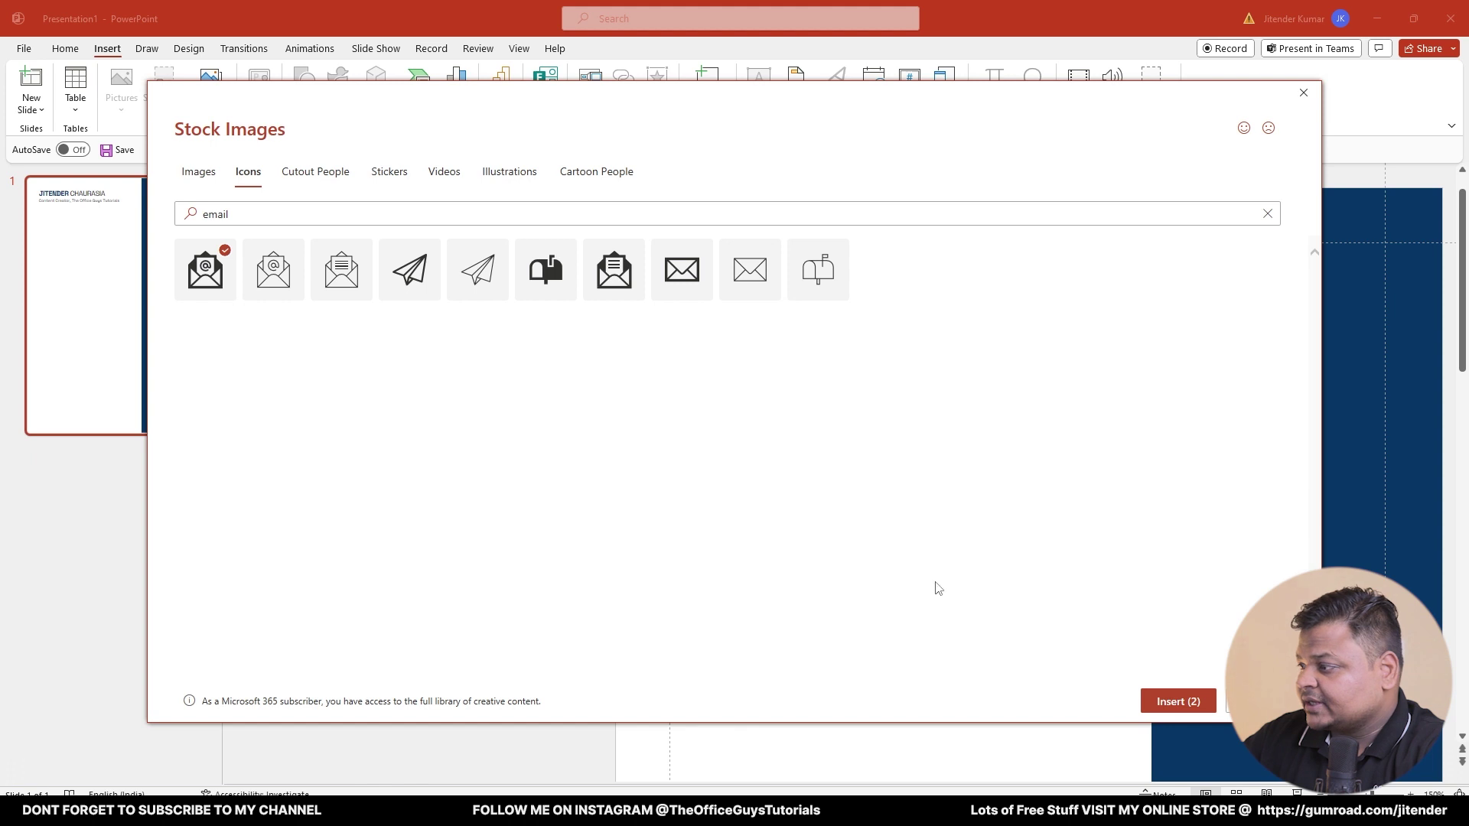
left_click(1157, 707)
left_click_drag(1029, 771, 769, 425)
- Resize both icons to 0.5 cm and line them up in a row under the subtitle
left_click(943, 79)
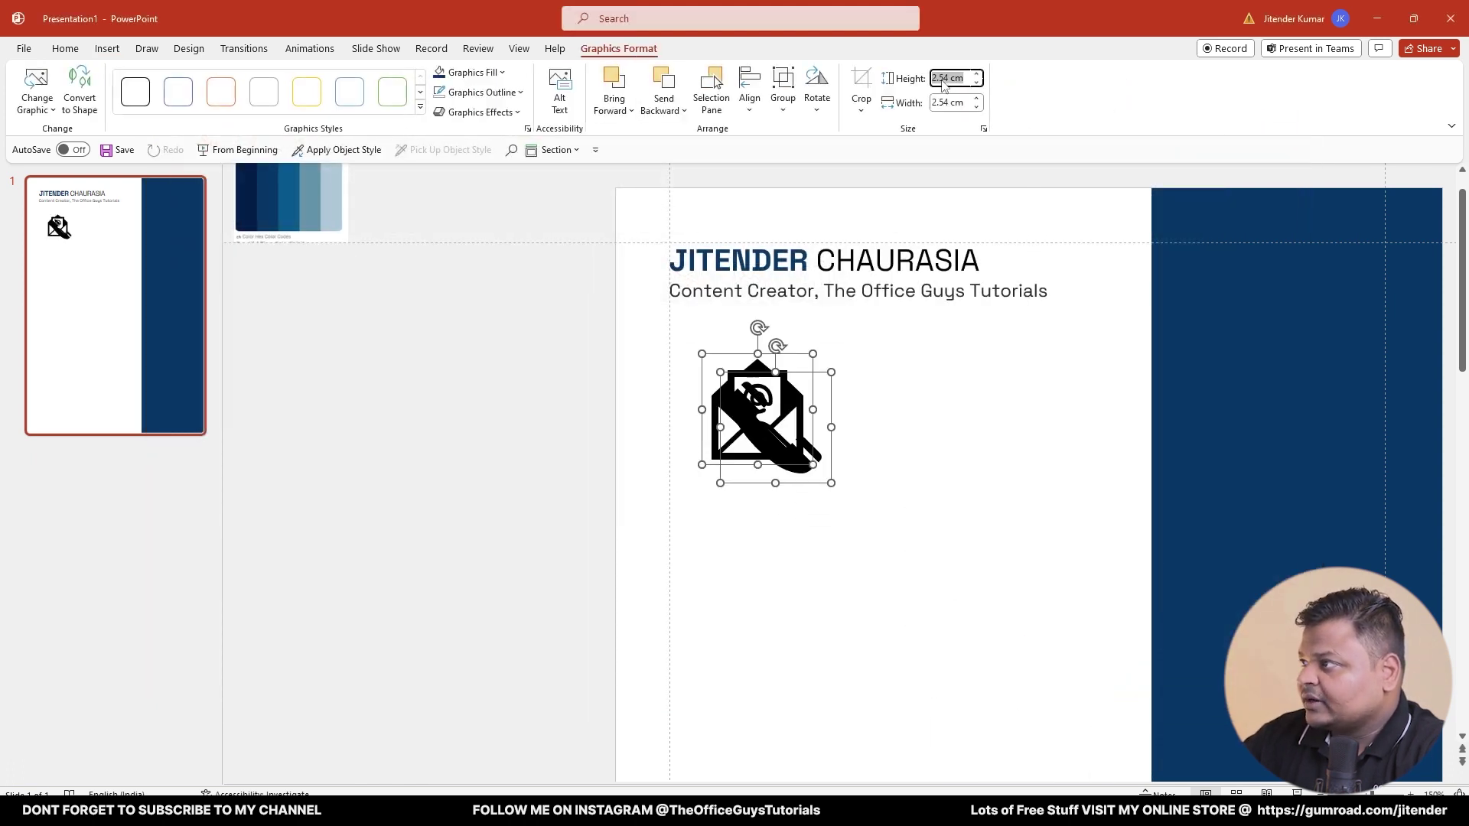
type("0.5")
key("Return")
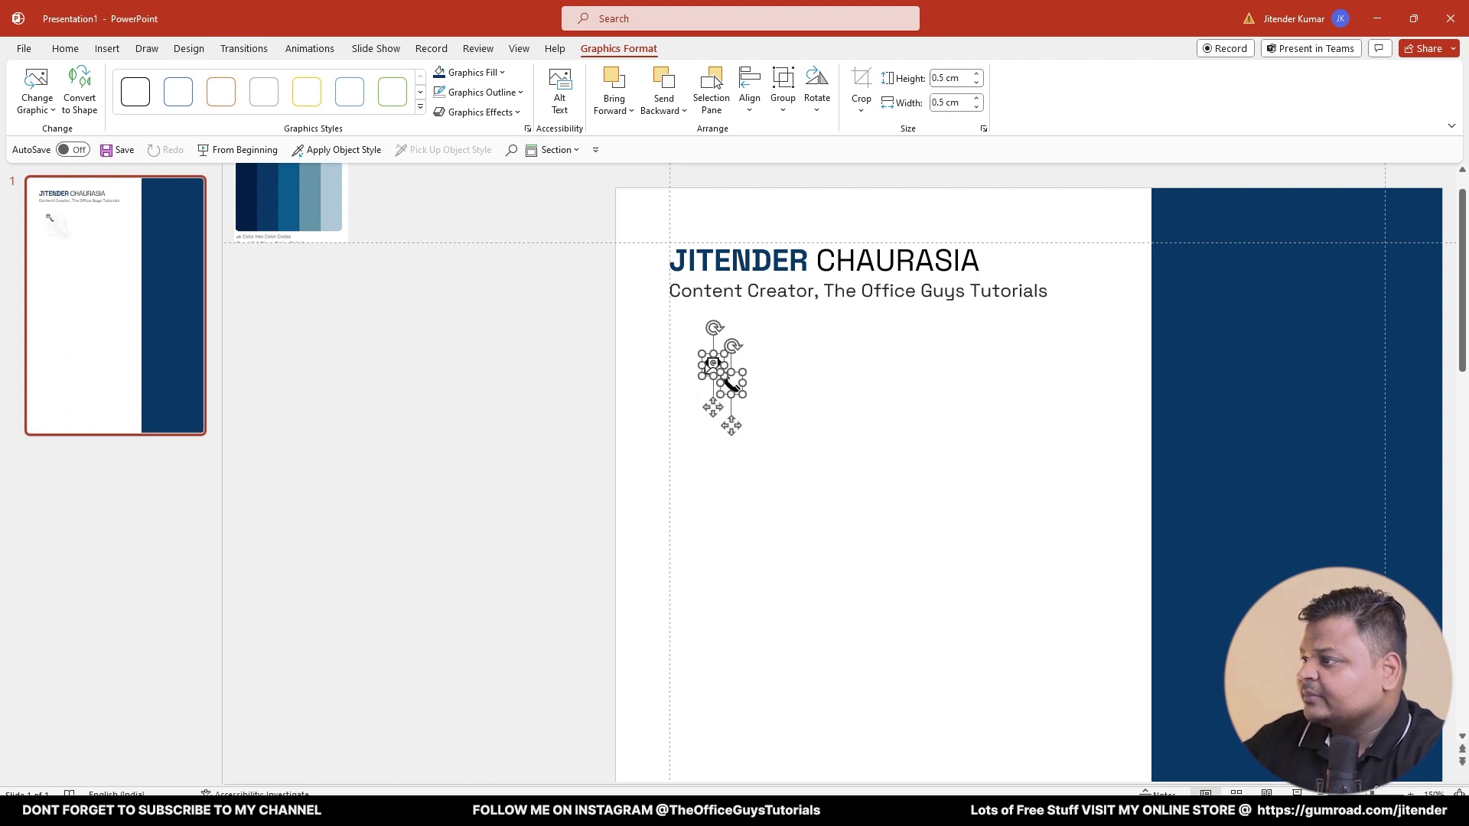
left_click(823, 421)
left_click_drag(724, 381, 679, 318)
left_click_drag(712, 366, 836, 317)
- Duplicate the subtitle box below and replace its text with a smaller phone number
left_click(742, 293)
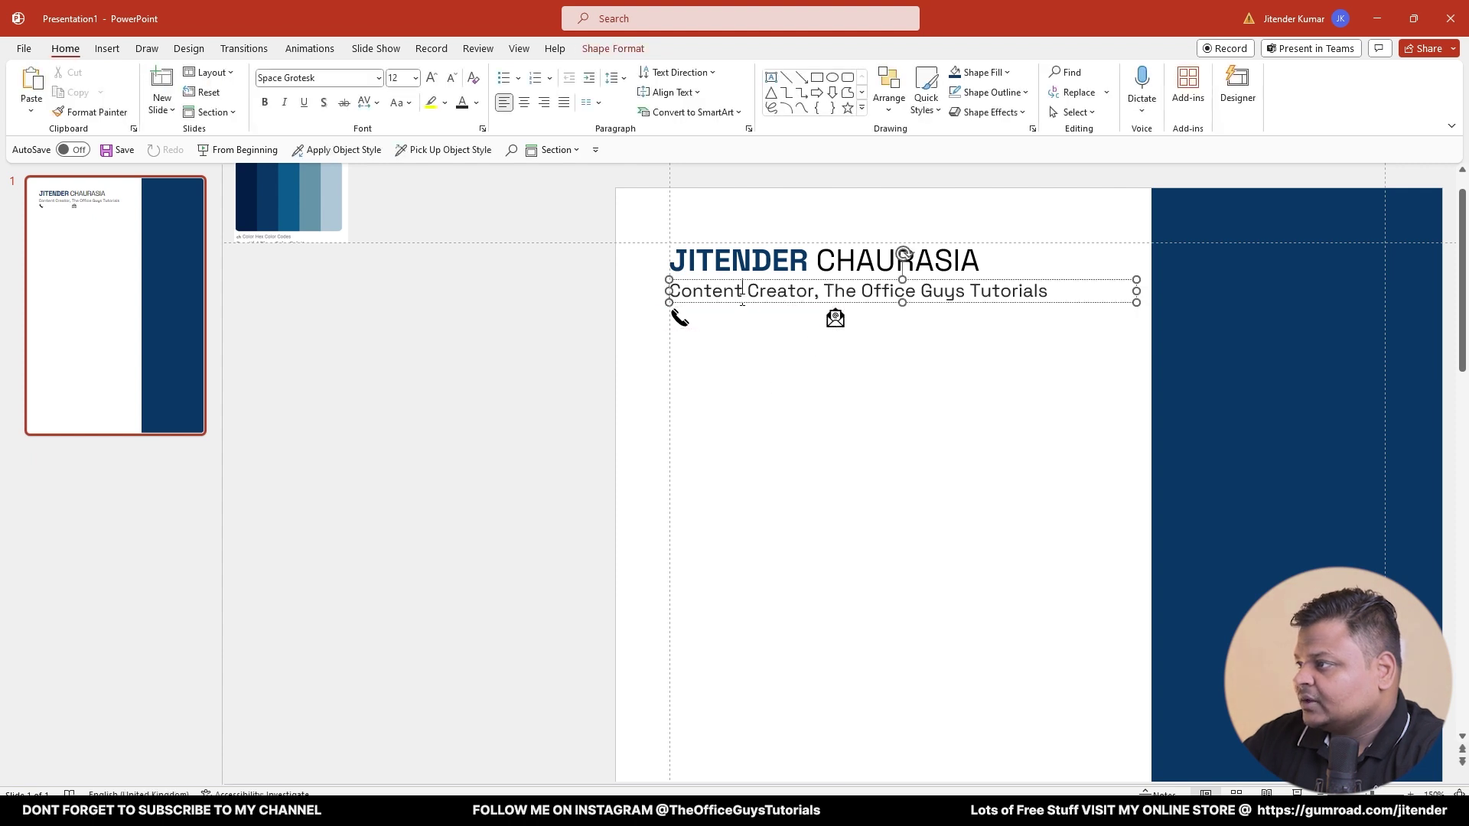
left_click_drag(738, 307, 738, 329)
triple_click(732, 320)
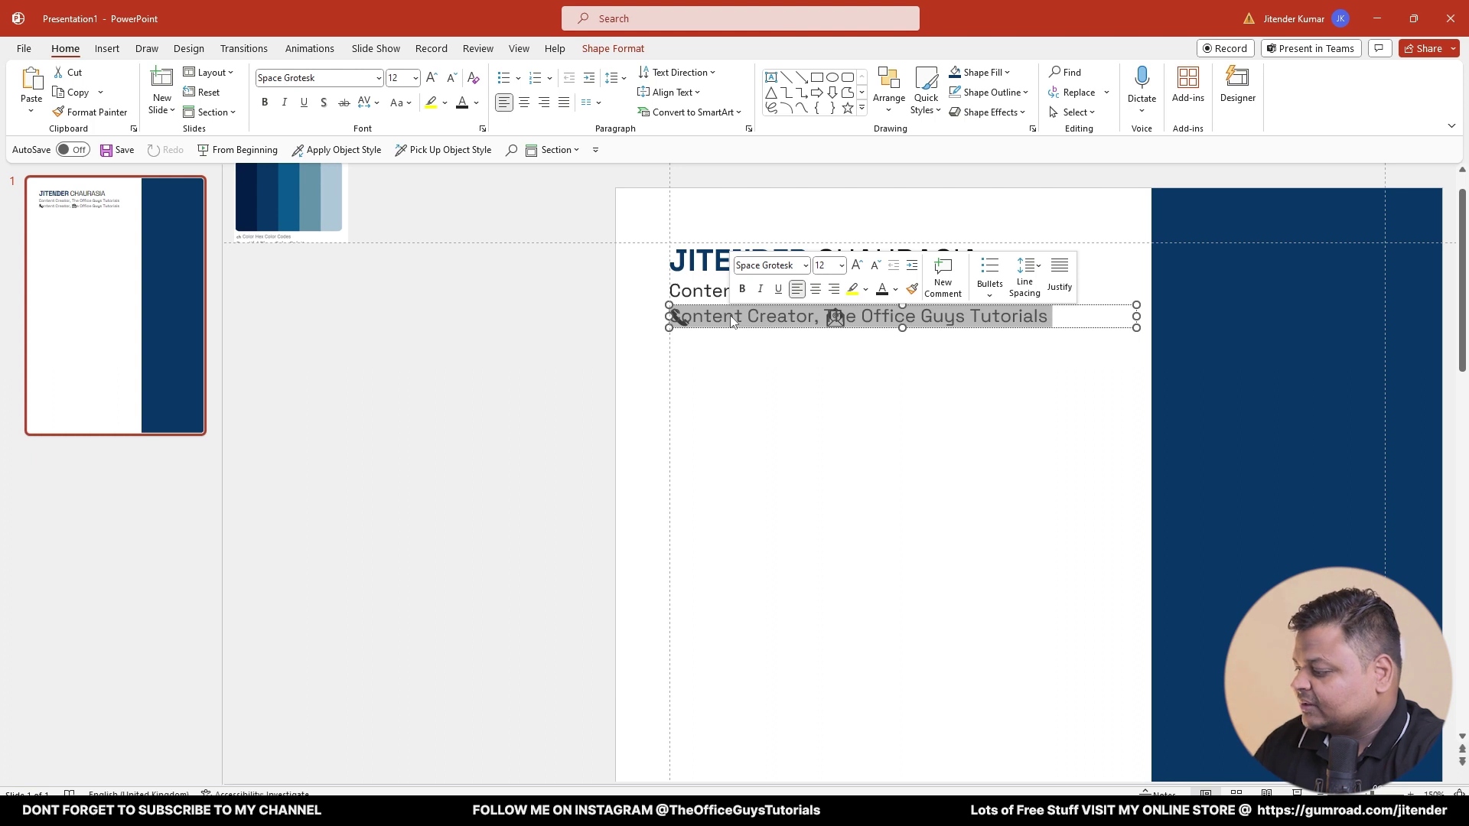
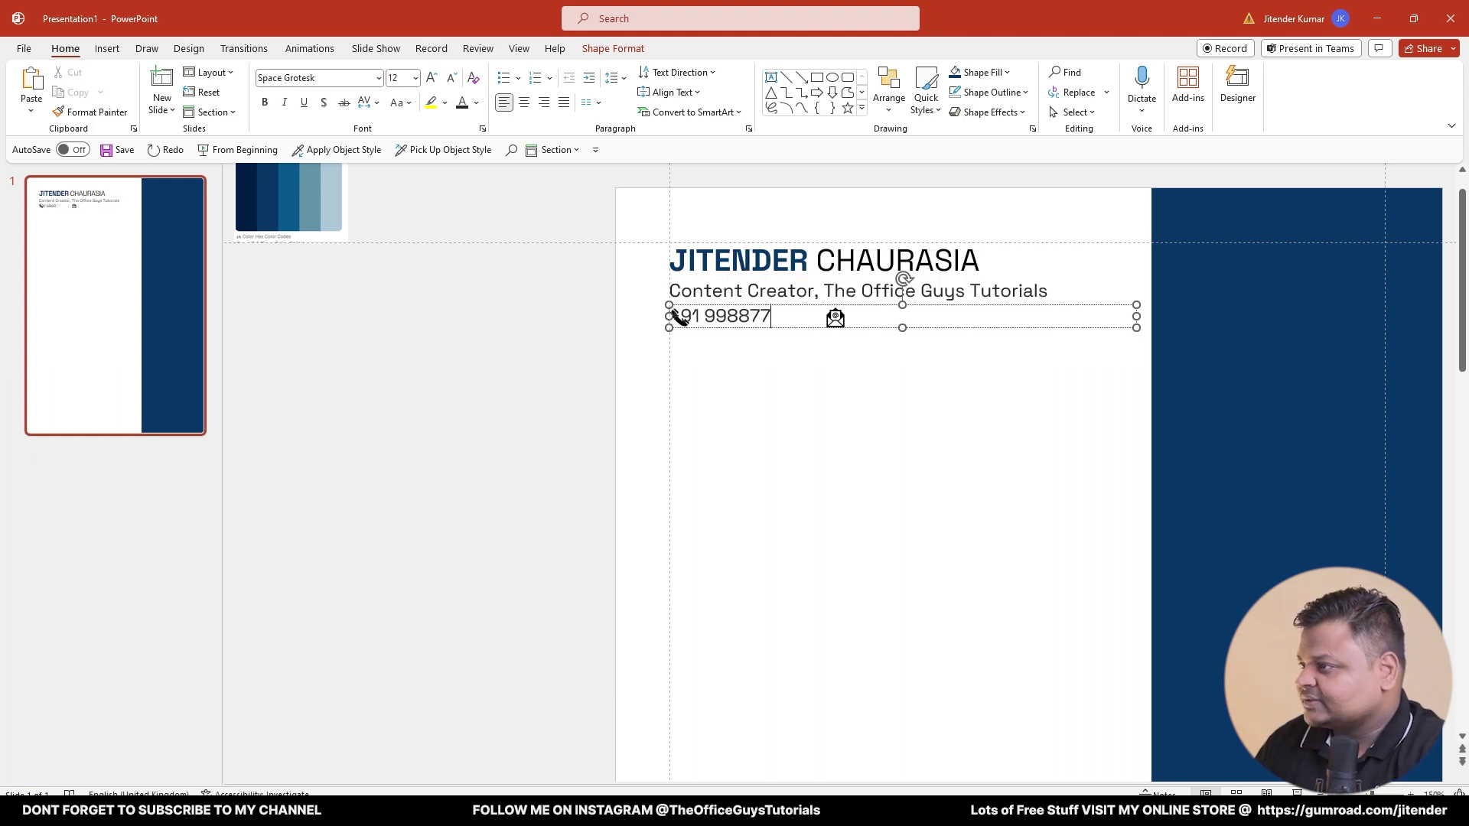
key("ctrl+a")
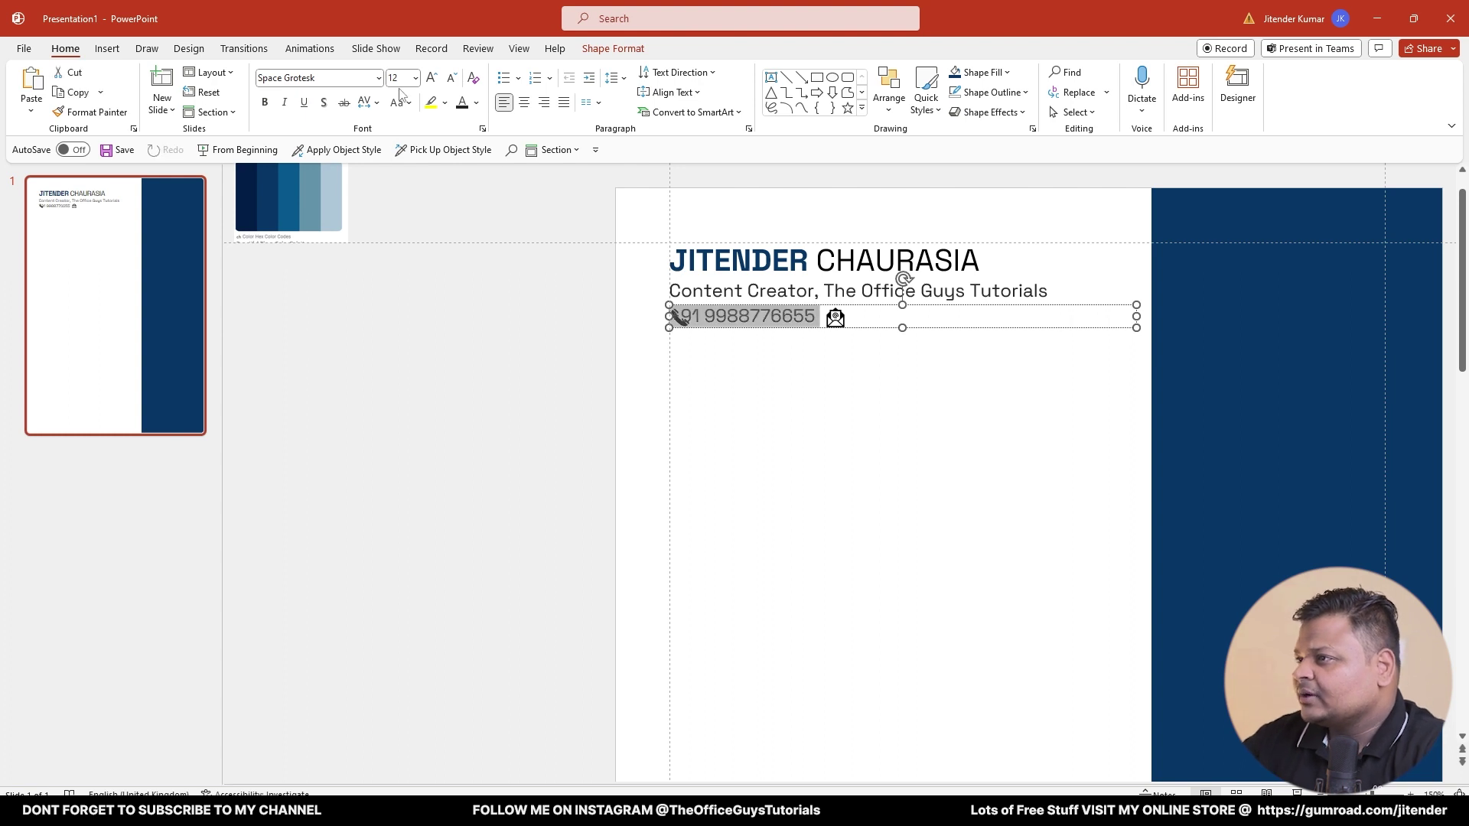
left_click(452, 78)
left_click(452, 78)
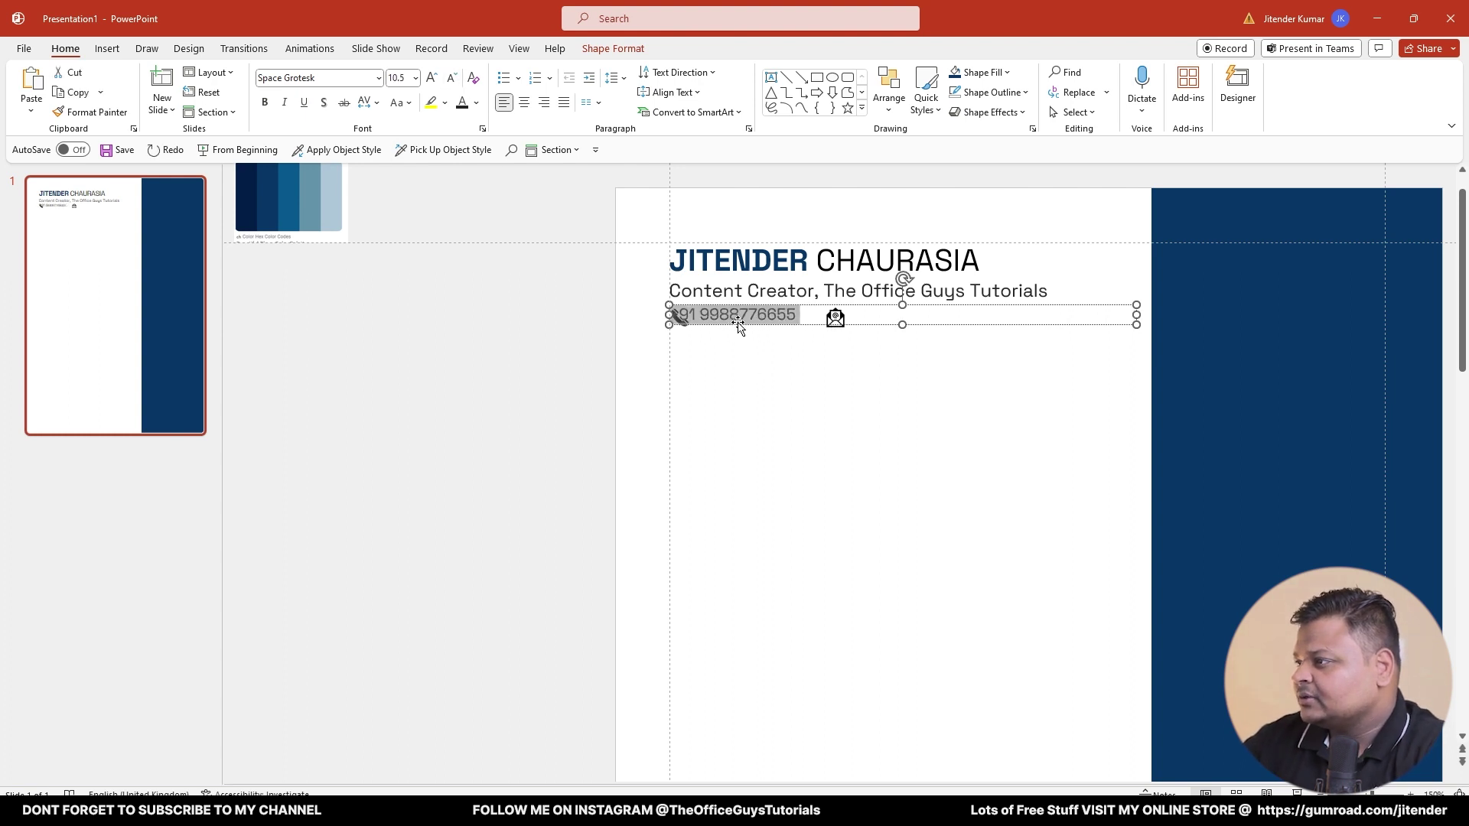
- Place the narrowed phone-number box beside the phone icon at 10 pt
left_click_drag(739, 325, 768, 325)
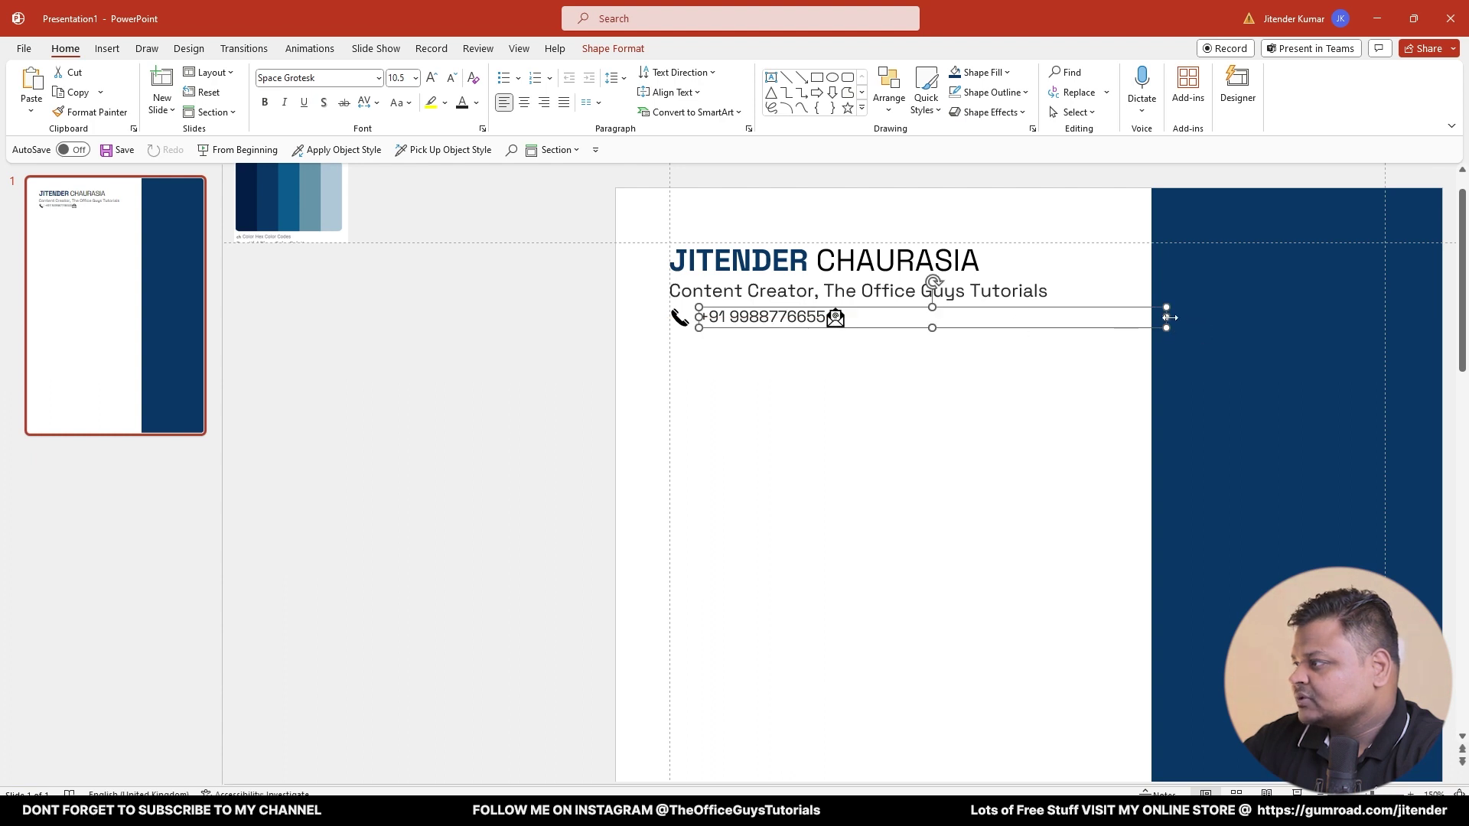
left_click_drag(1167, 316, 846, 316)
left_click(752, 320)
triple_click(780, 317)
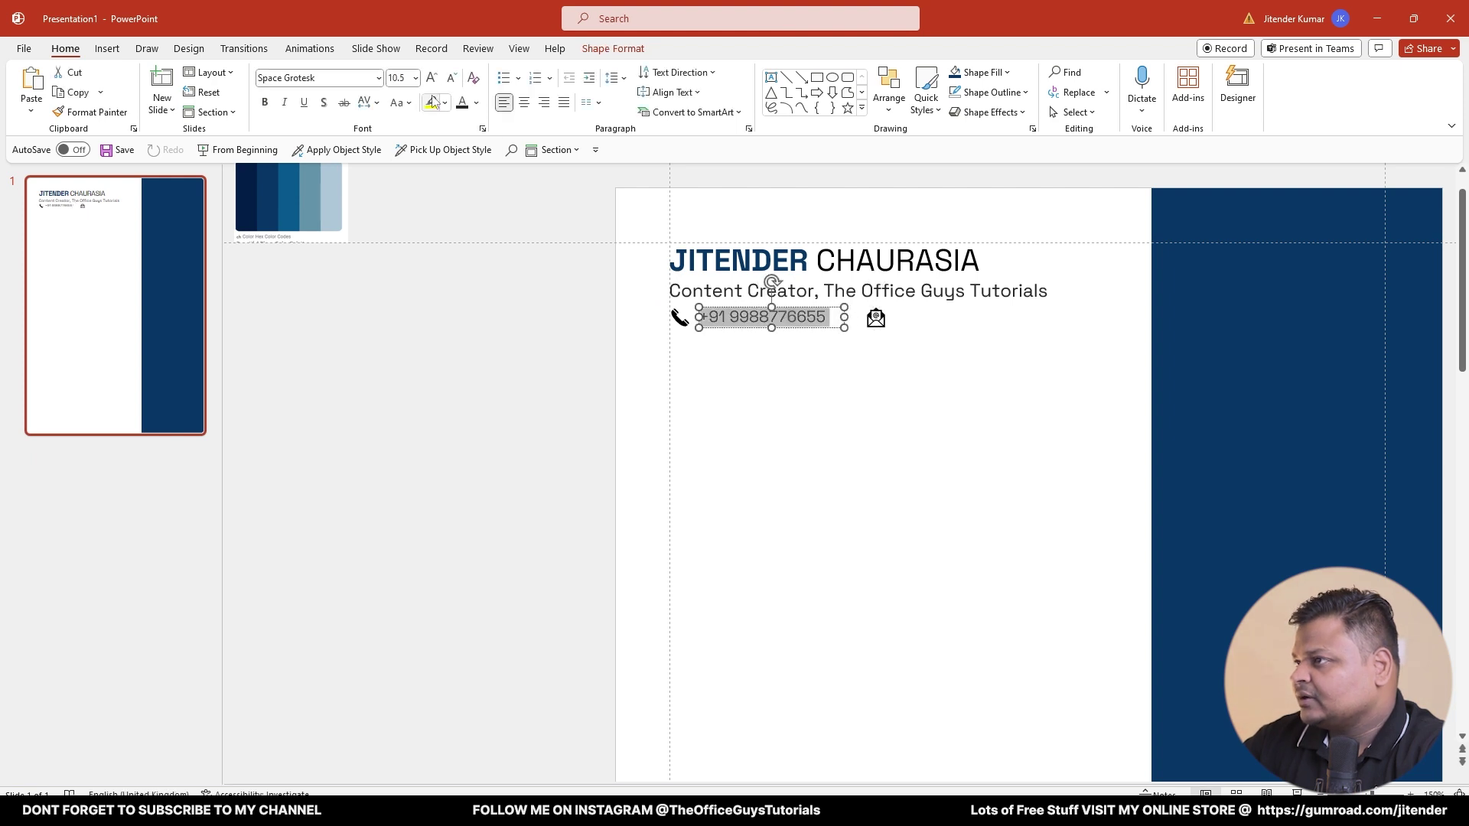
left_click(453, 80)
- Set the number to 9 pt and Align Middle it with the phone icon
left_click(453, 80)
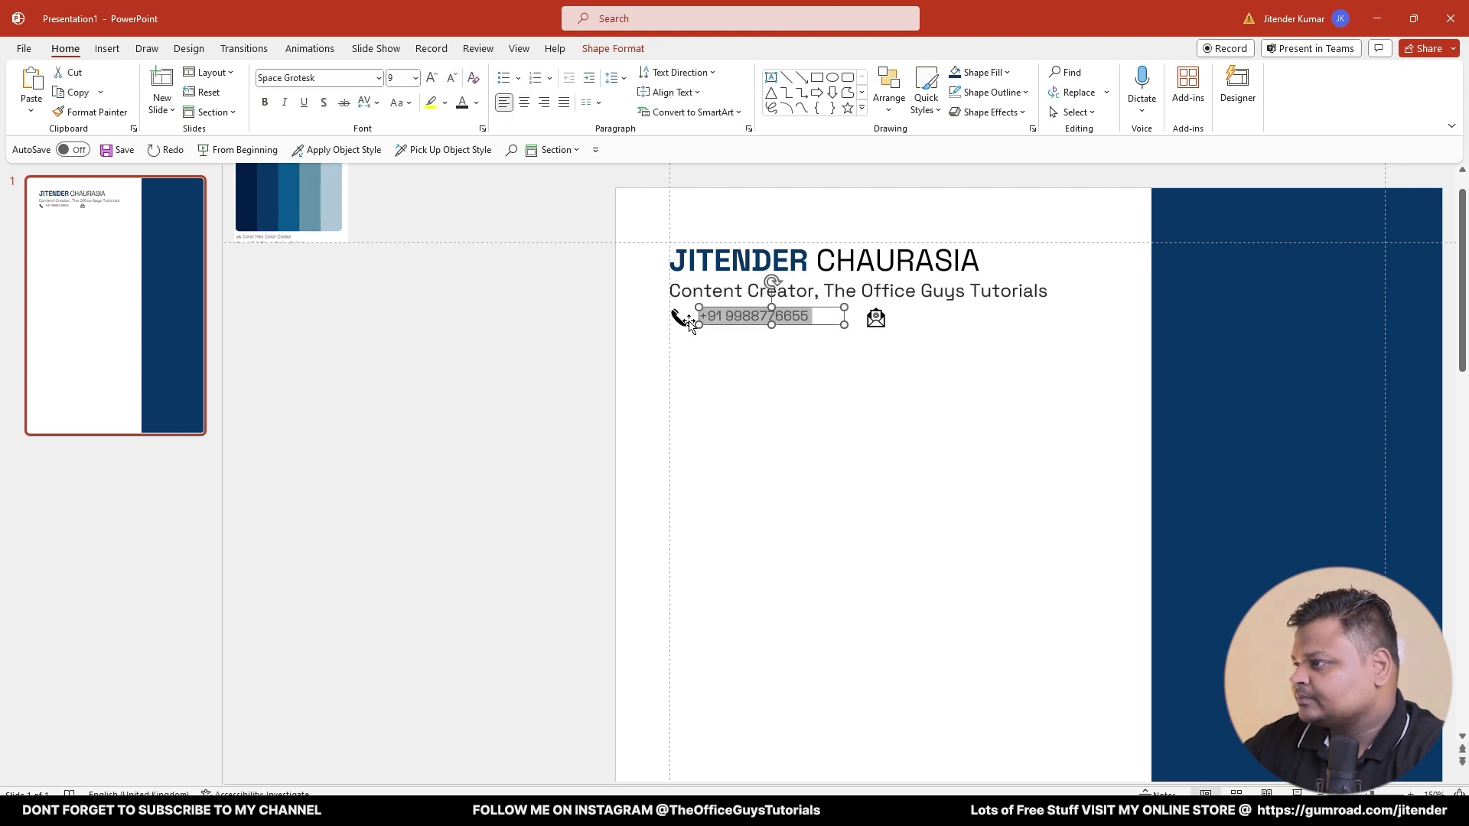
left_click(688, 324, "shift")
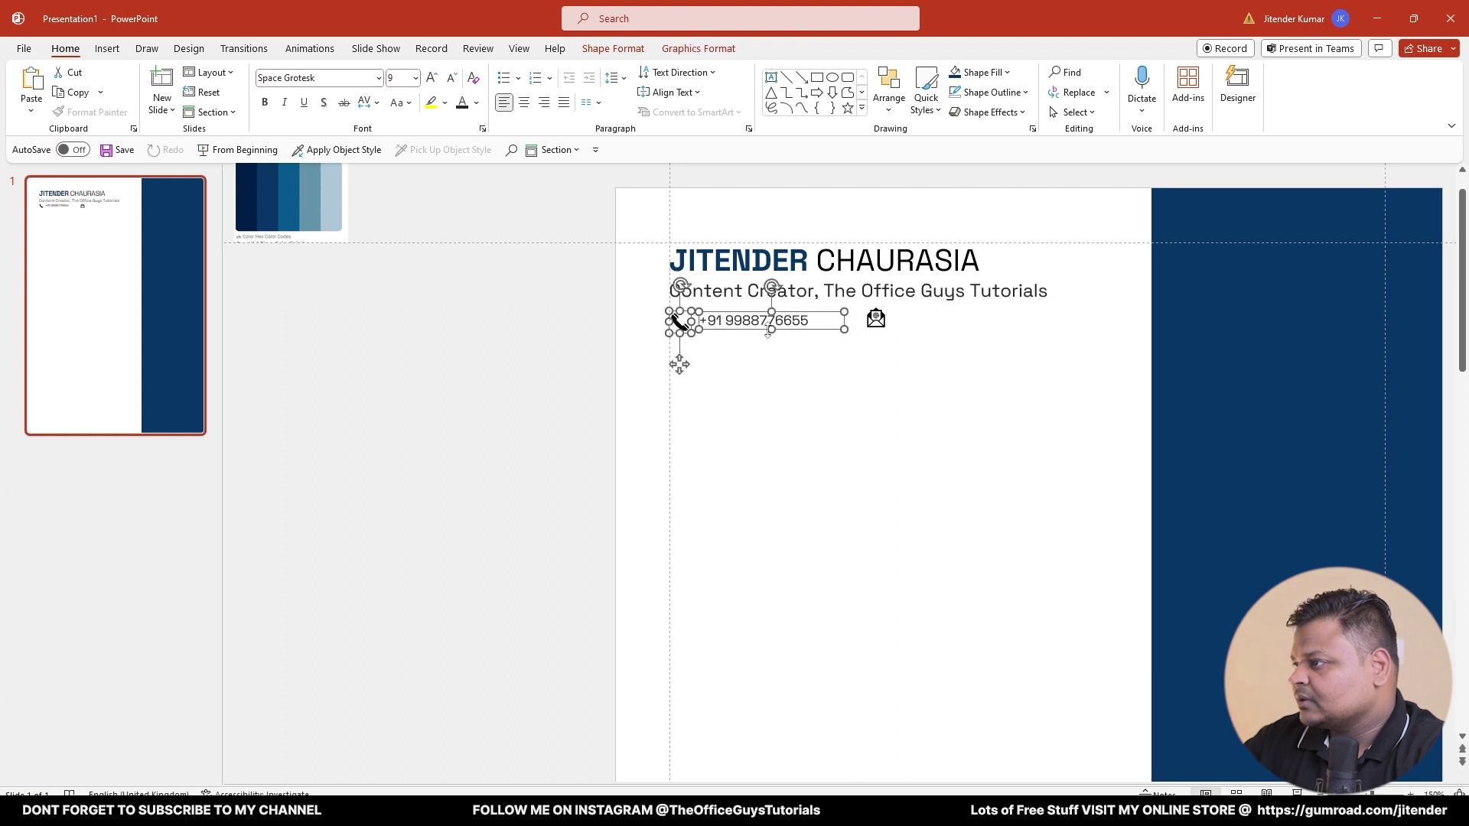
scroll(732, 332, "up", 5)
left_click(719, 502)
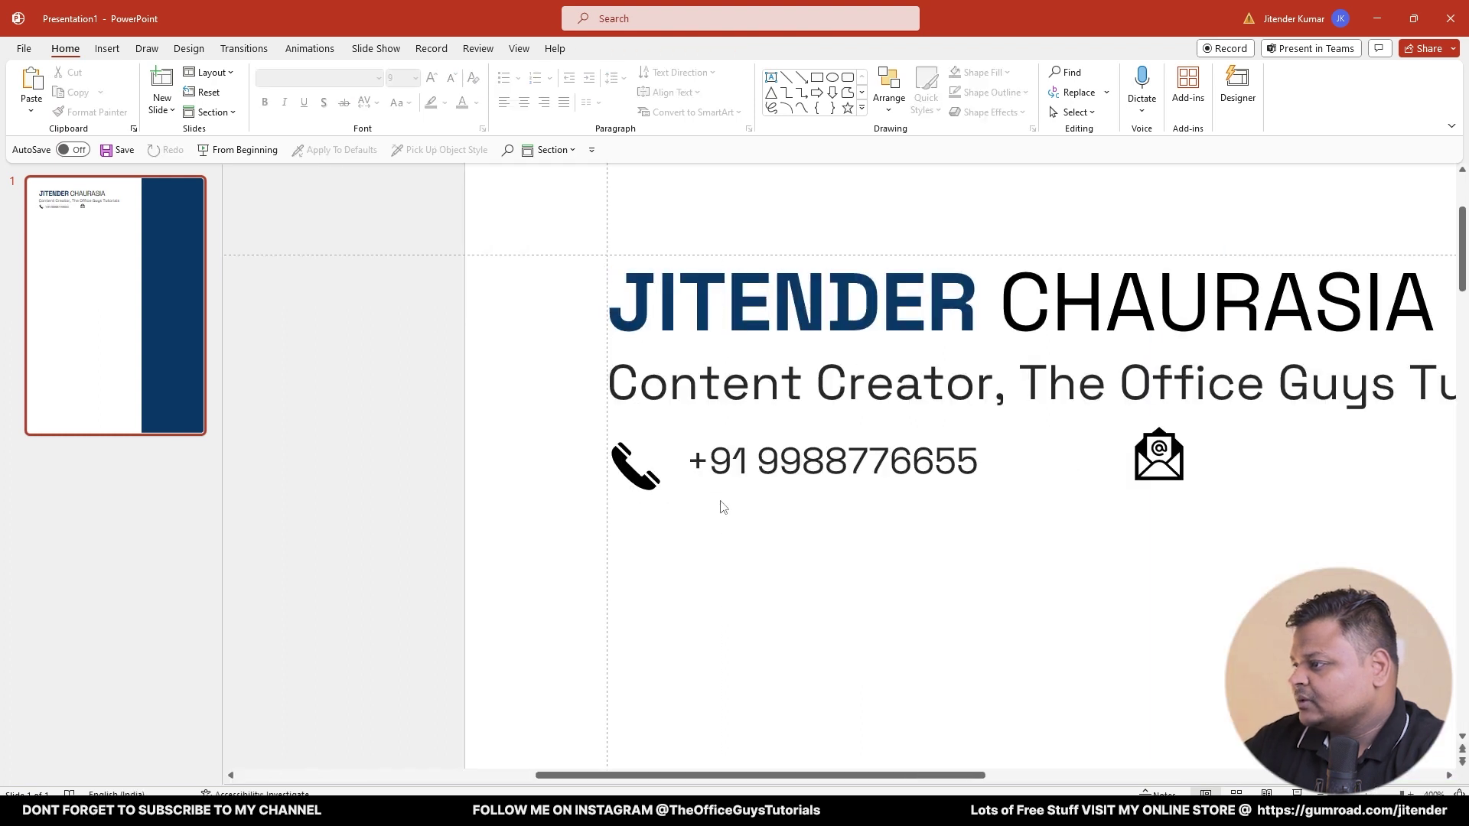
left_click(735, 481)
left_click(738, 490)
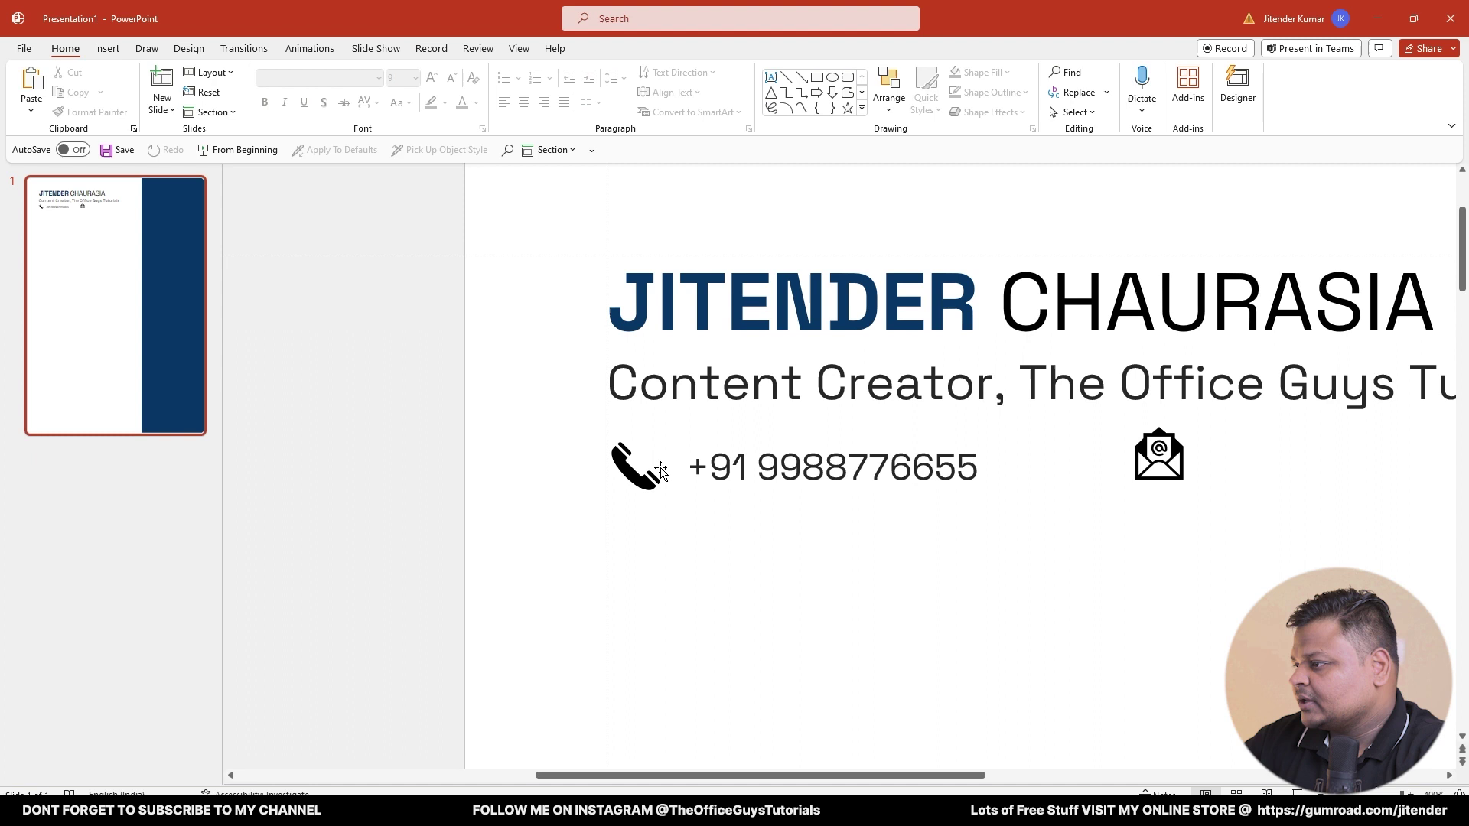
left_click(635, 479)
left_click(692, 468, "shift")
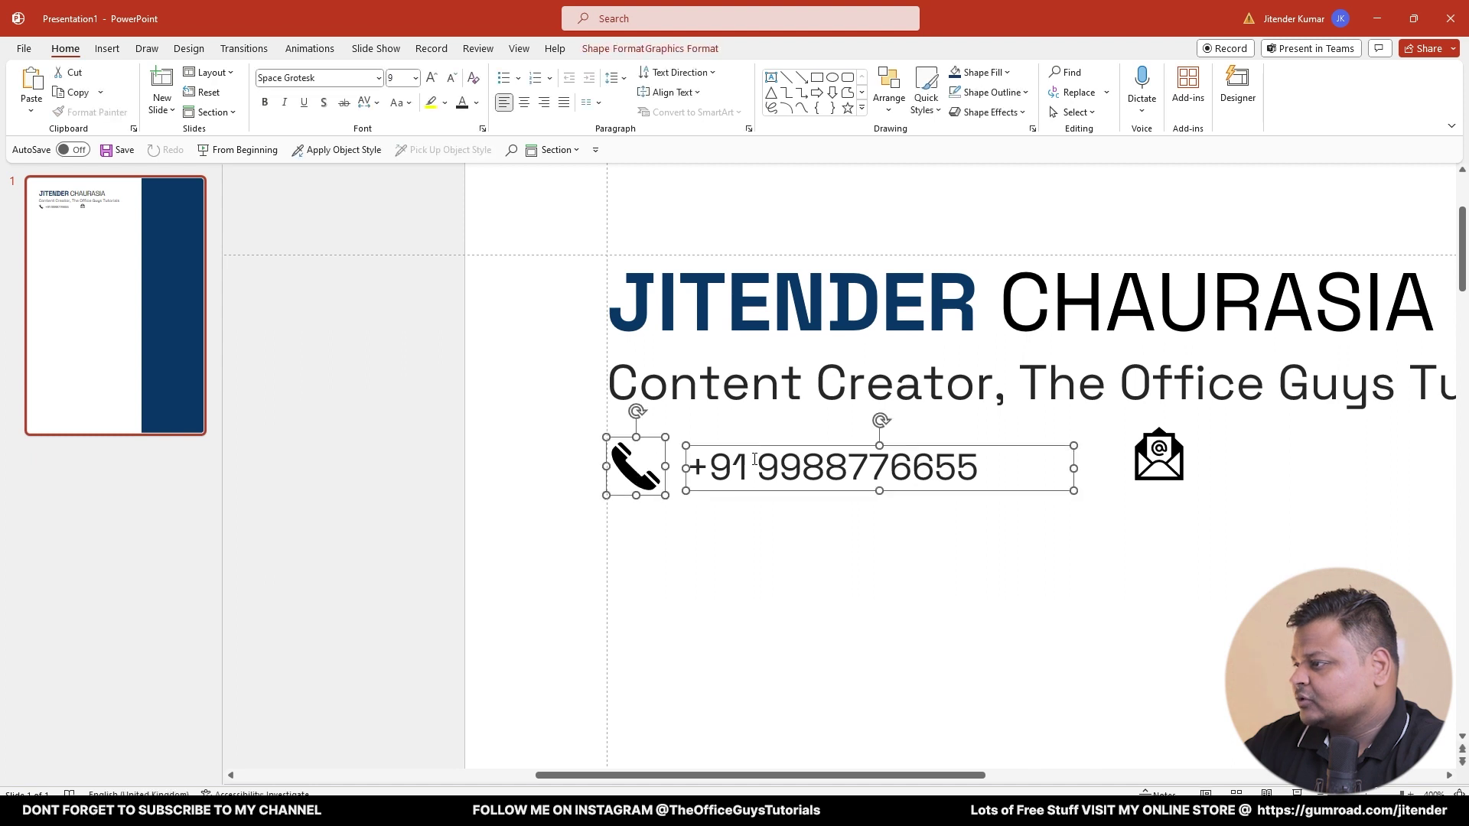
left_click(698, 49)
left_click(749, 90)
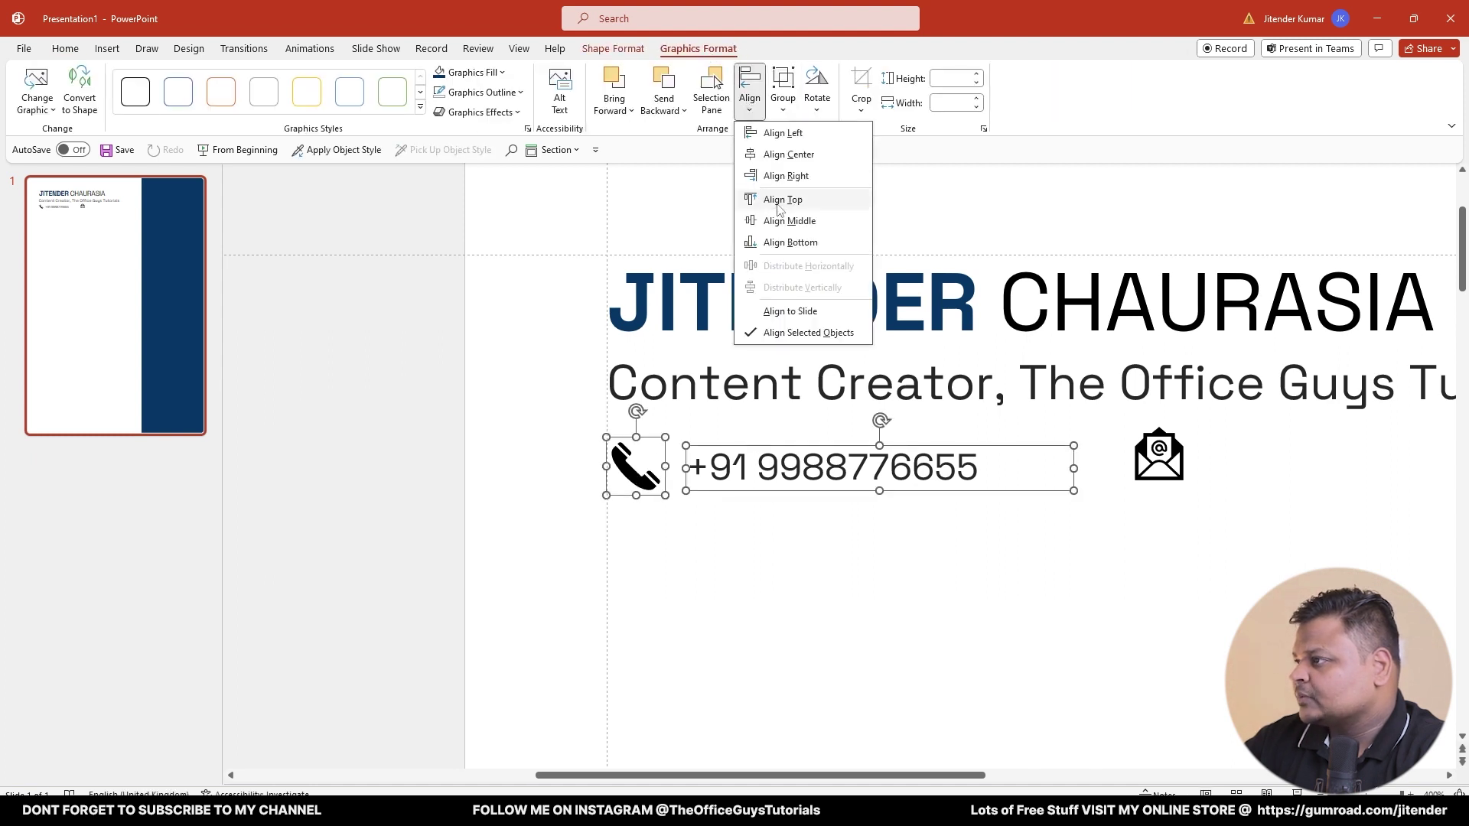
left_click(790, 221)
left_click(807, 511)
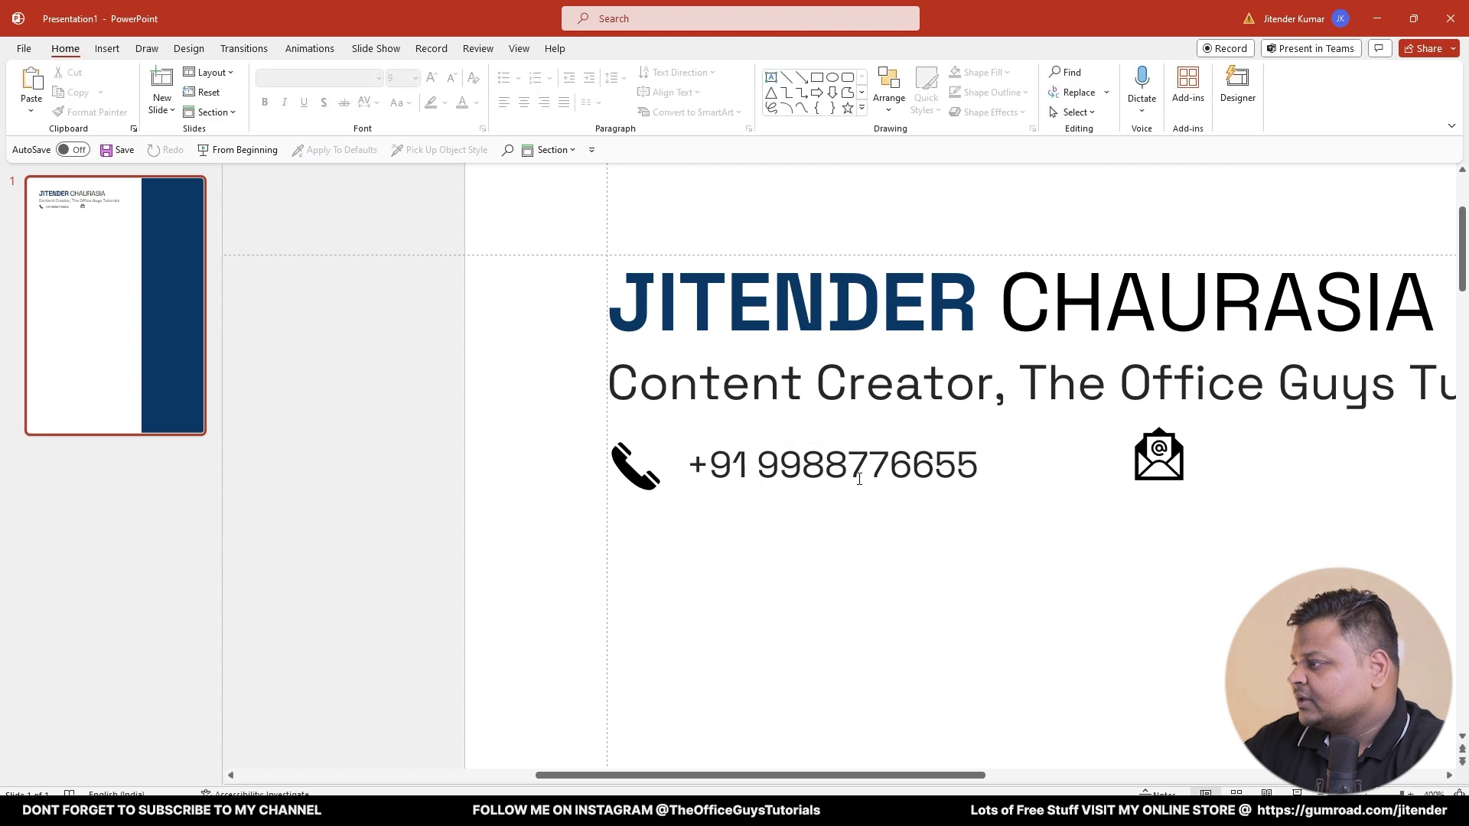
- Copy the phone-number box to sit beside the email icon
left_click(842, 475)
left_click(1131, 474)
left_click(842, 471)
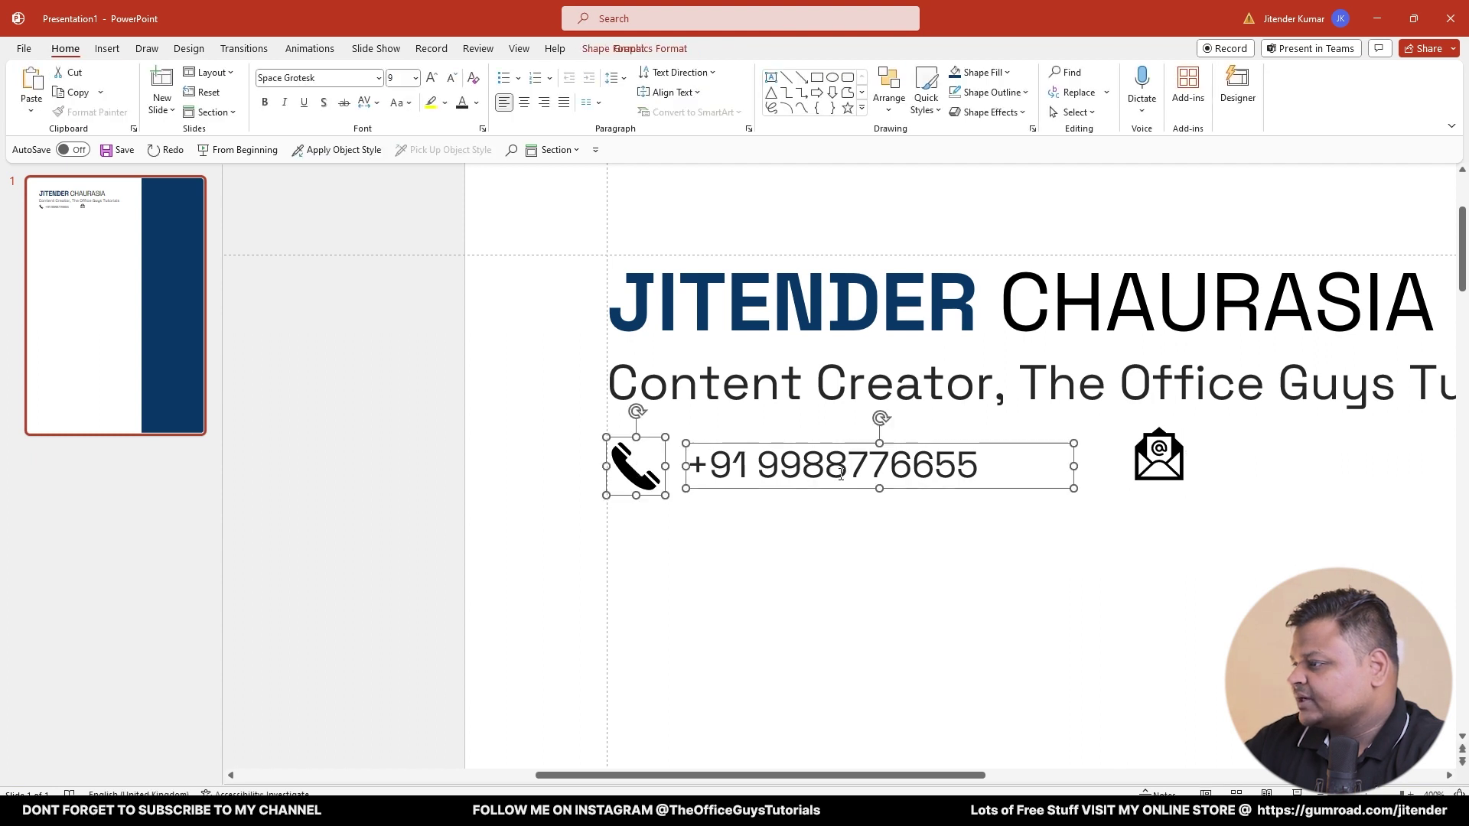
left_click(859, 512)
left_click(851, 471)
left_click_drag(818, 496, 1331, 494)
left_click(1159, 459)
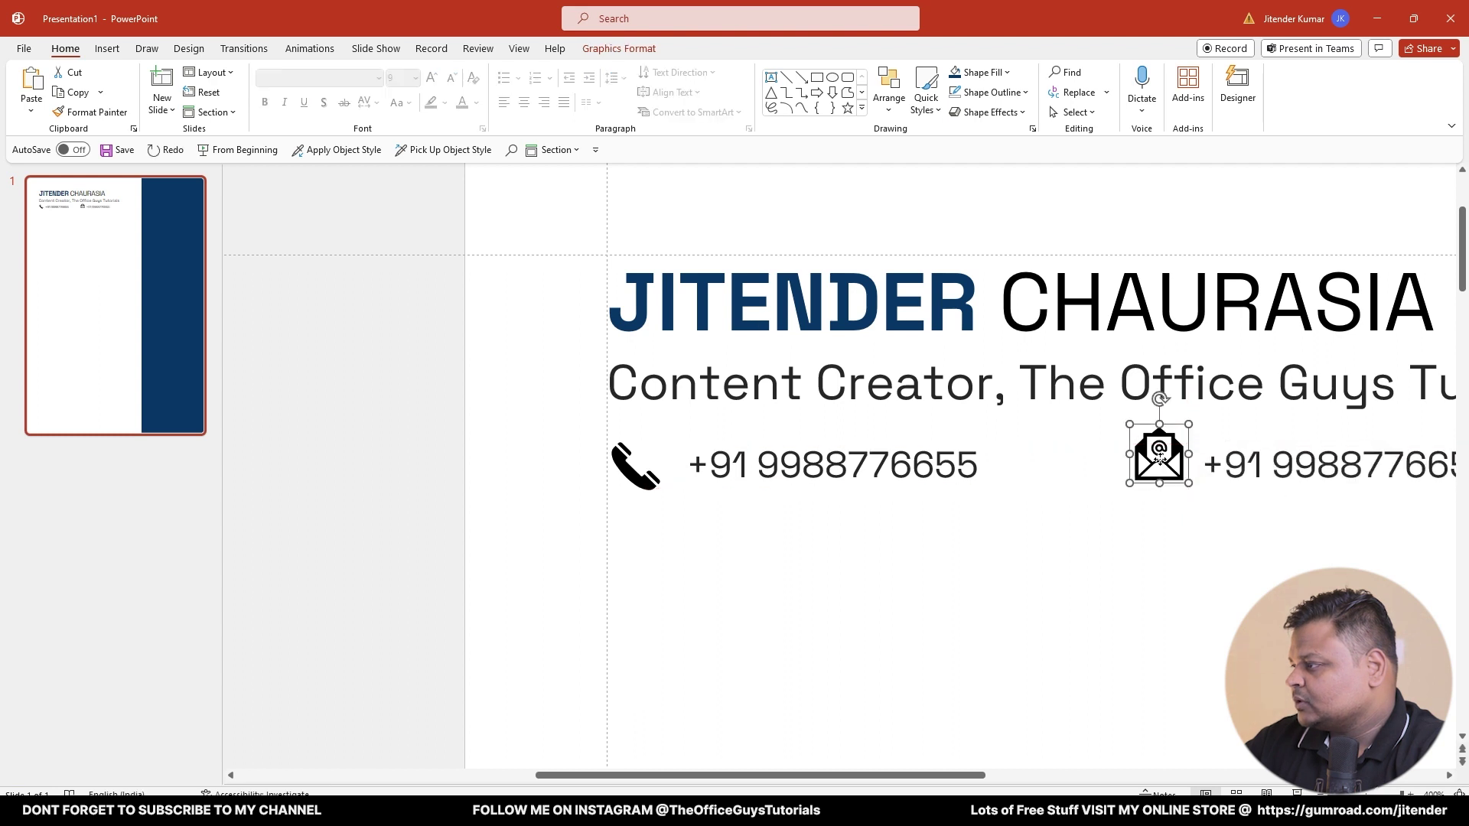
- Centre the phone icon, phone number and its copy on one contact line
left_click(1255, 465, "shift")
left_click(895, 463, "shift")
left_click(639, 471, "shift")
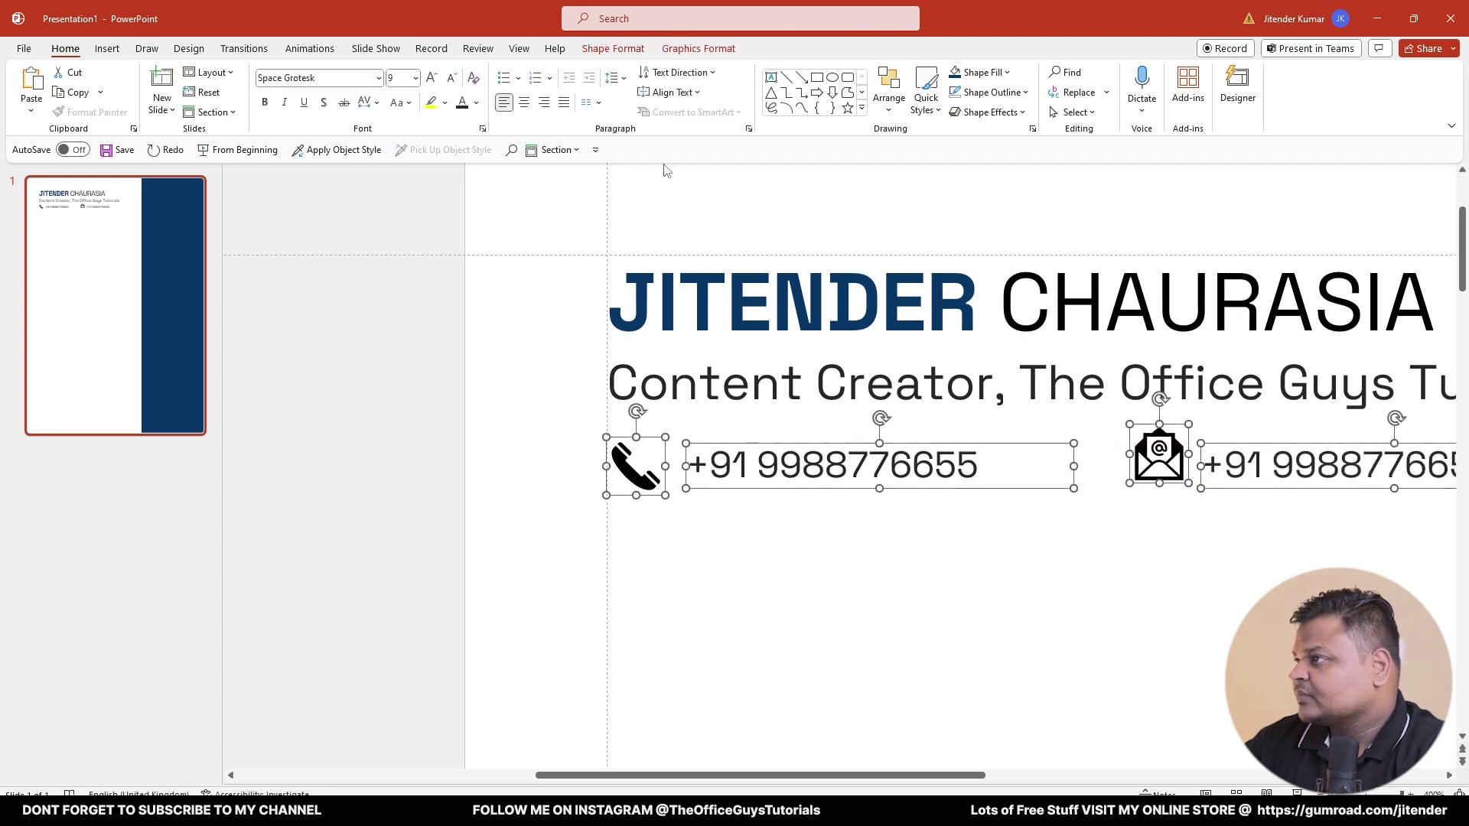
left_click(681, 49)
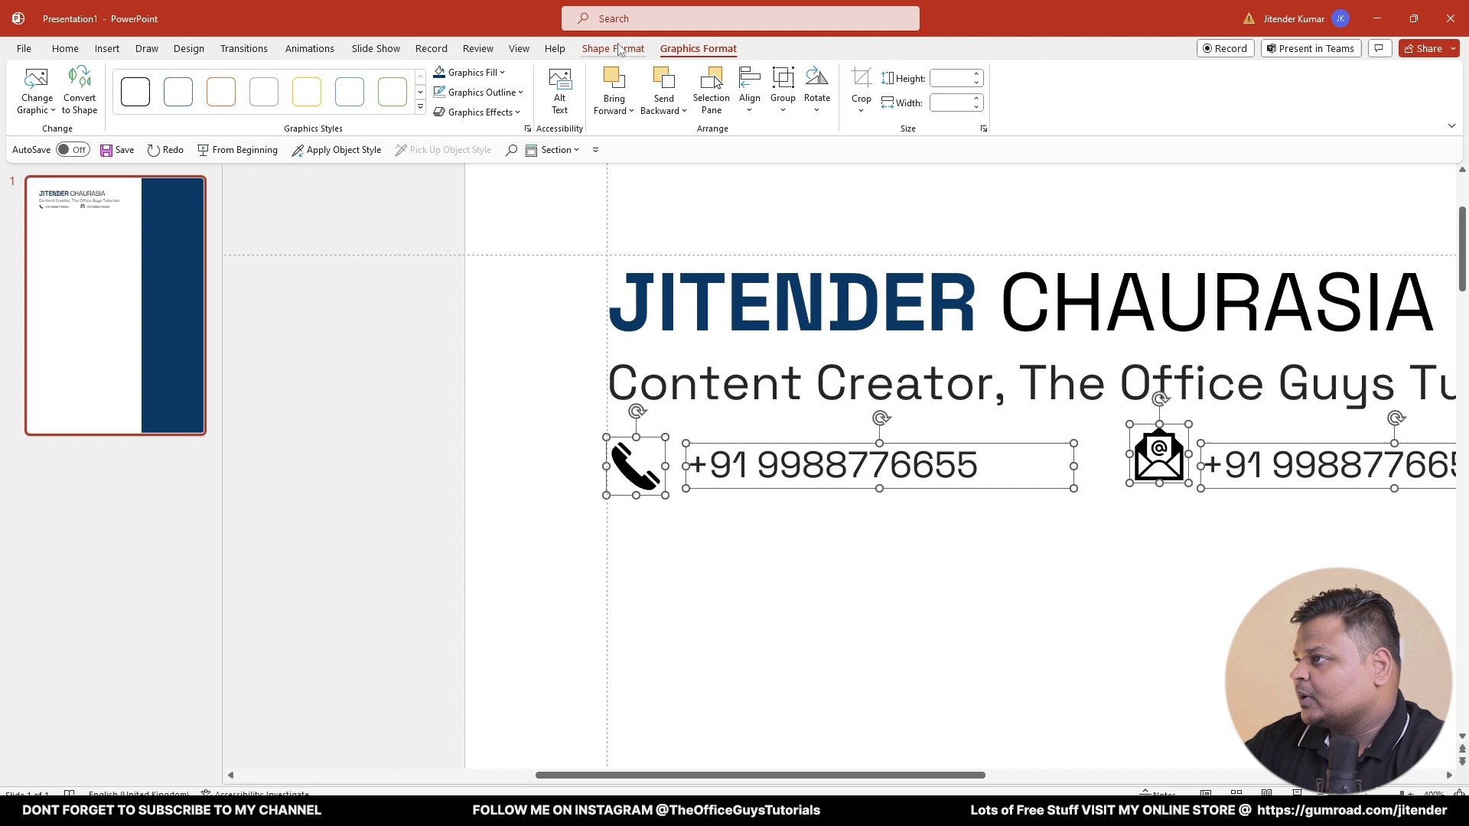
left_click(750, 90)
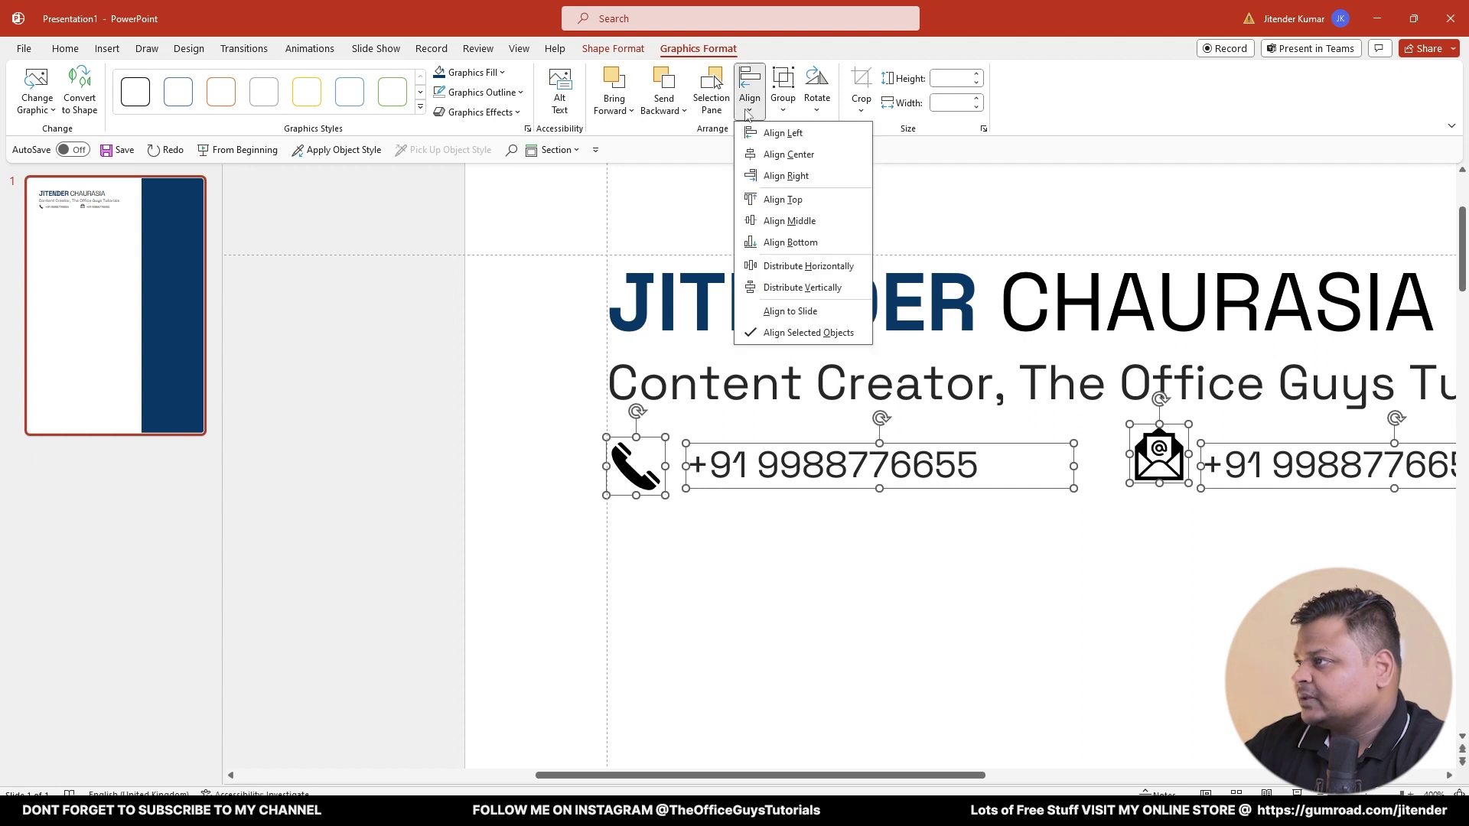
left_click(788, 221)
left_click(974, 590)
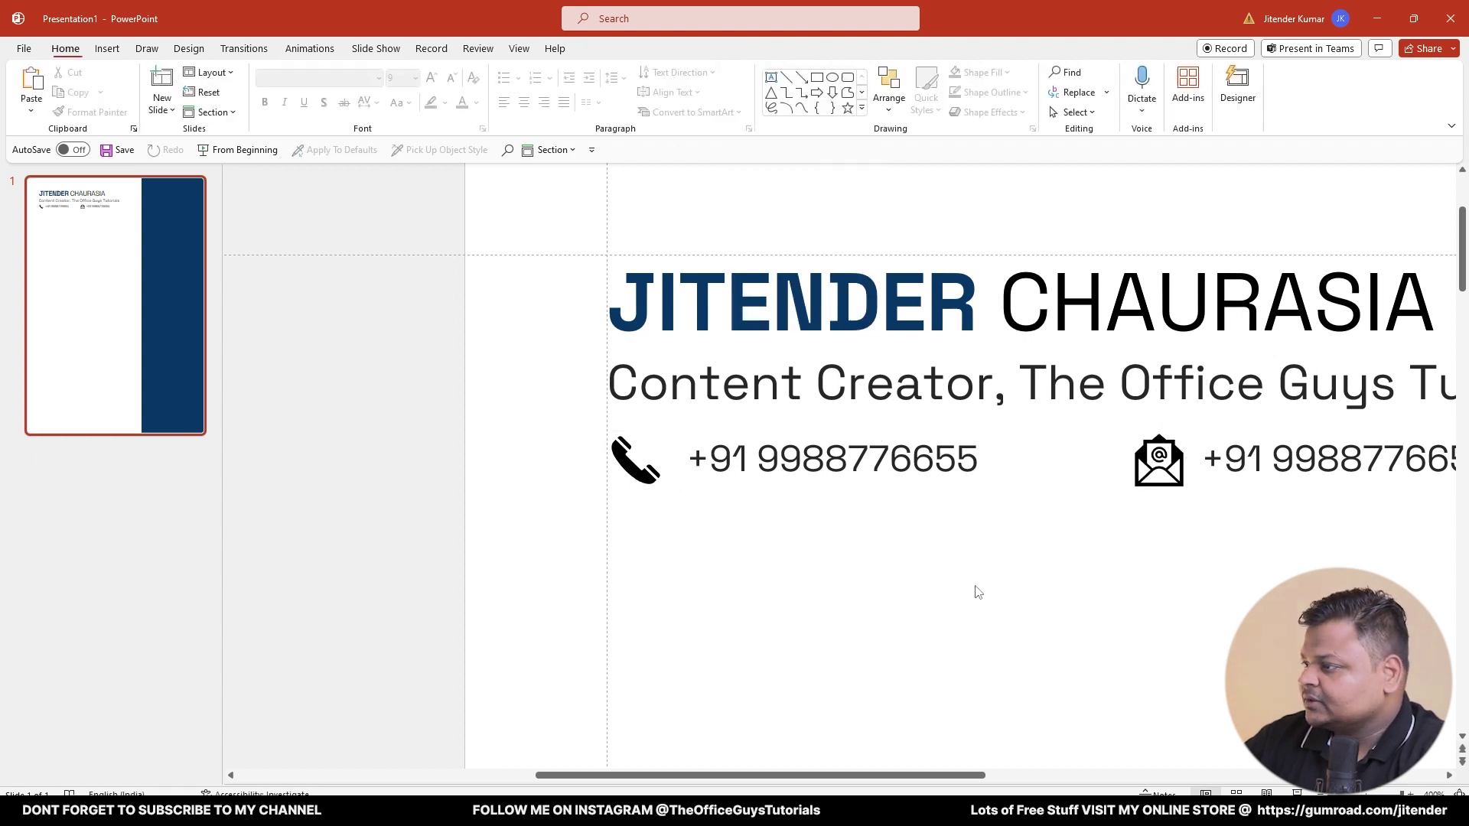
scroll(978, 592, "down", 1)
scroll(978, 592, "down", 1)
scroll(836, 459, "up", 3)
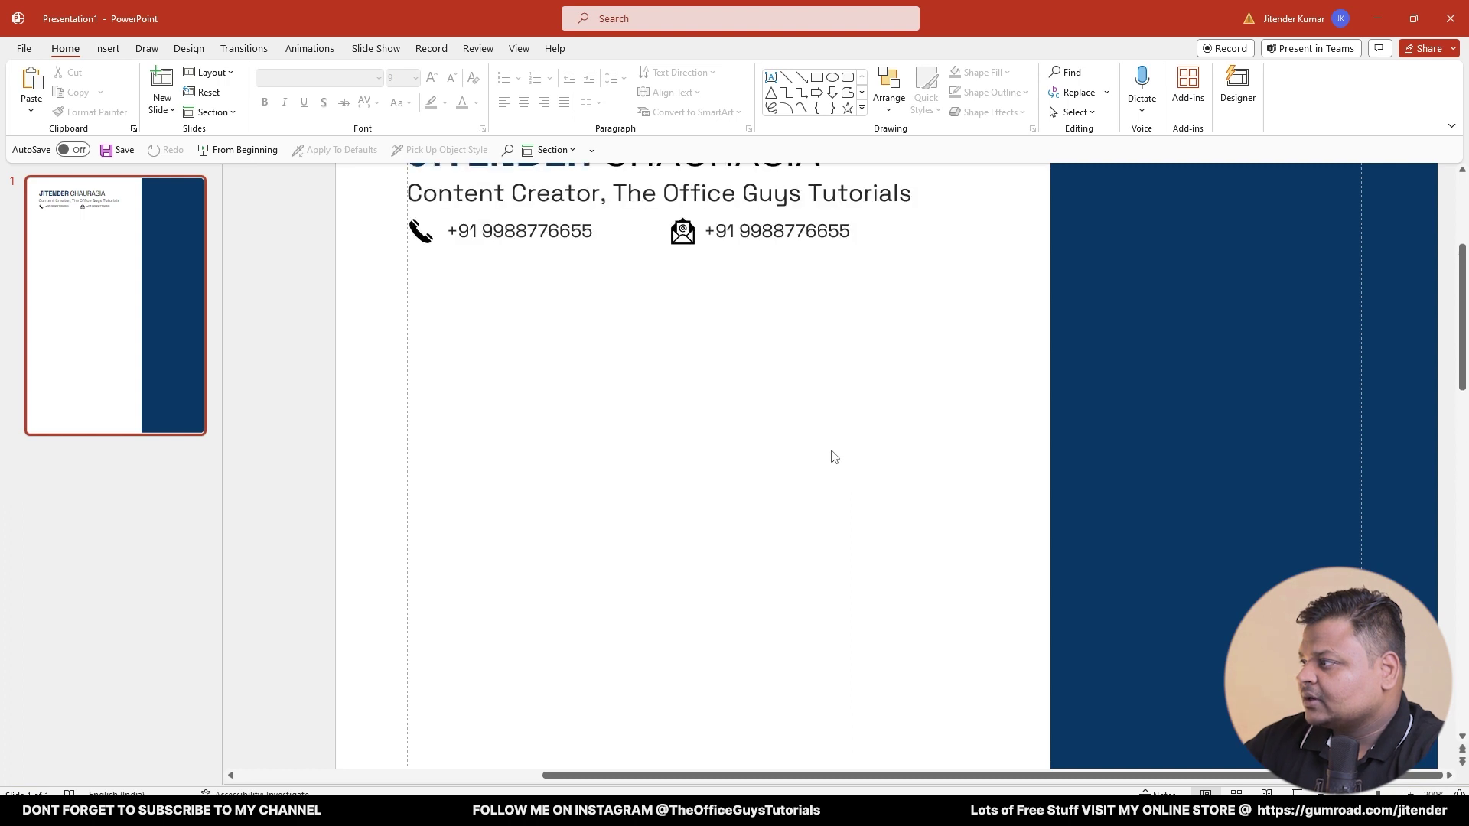
- Replace the duplicated number beside the email icon with the contact's e-mail address
left_click(680, 366)
key("ctrl+z")
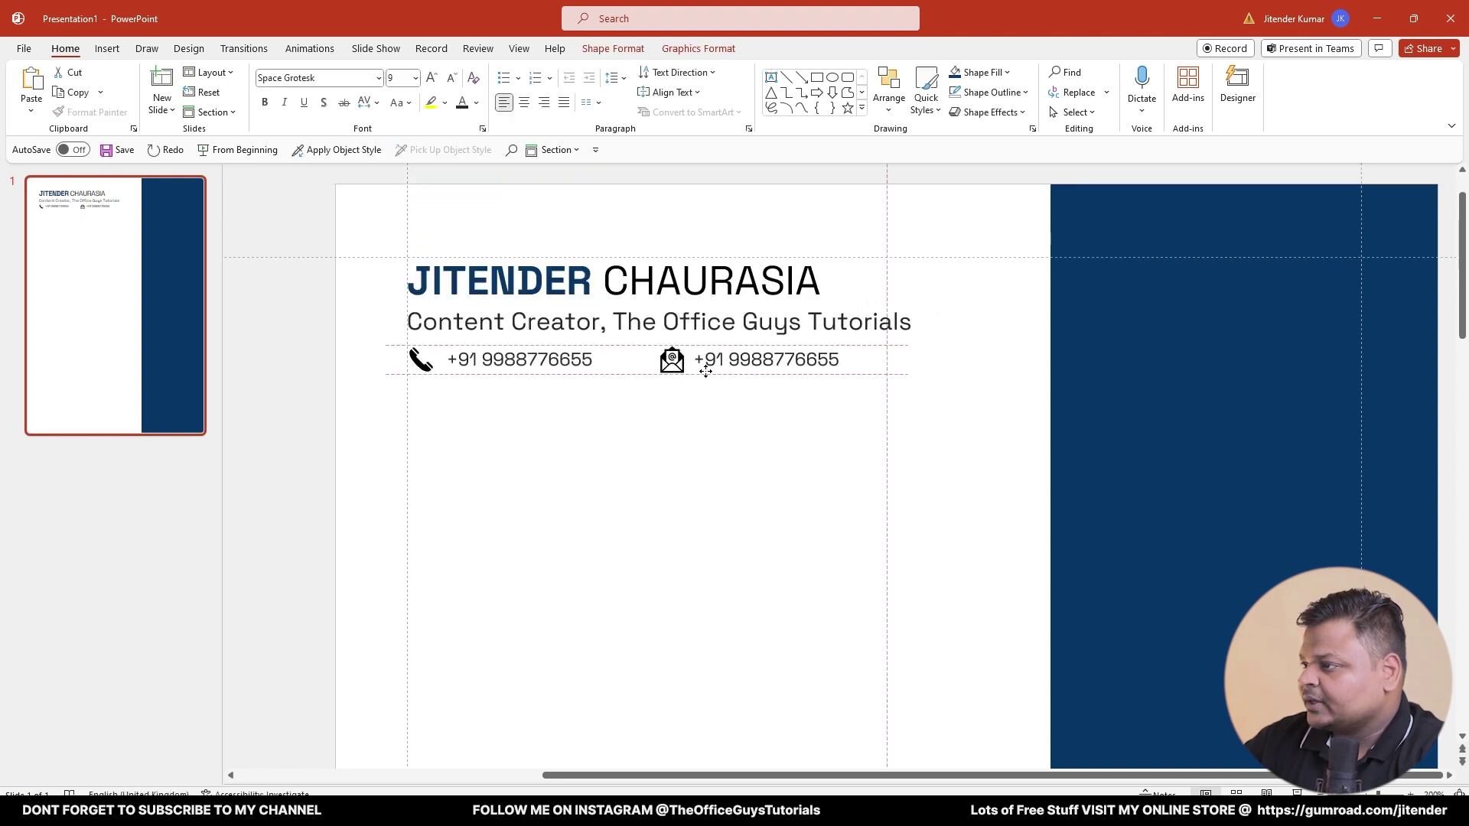
left_click(728, 443)
triple_click(717, 368)
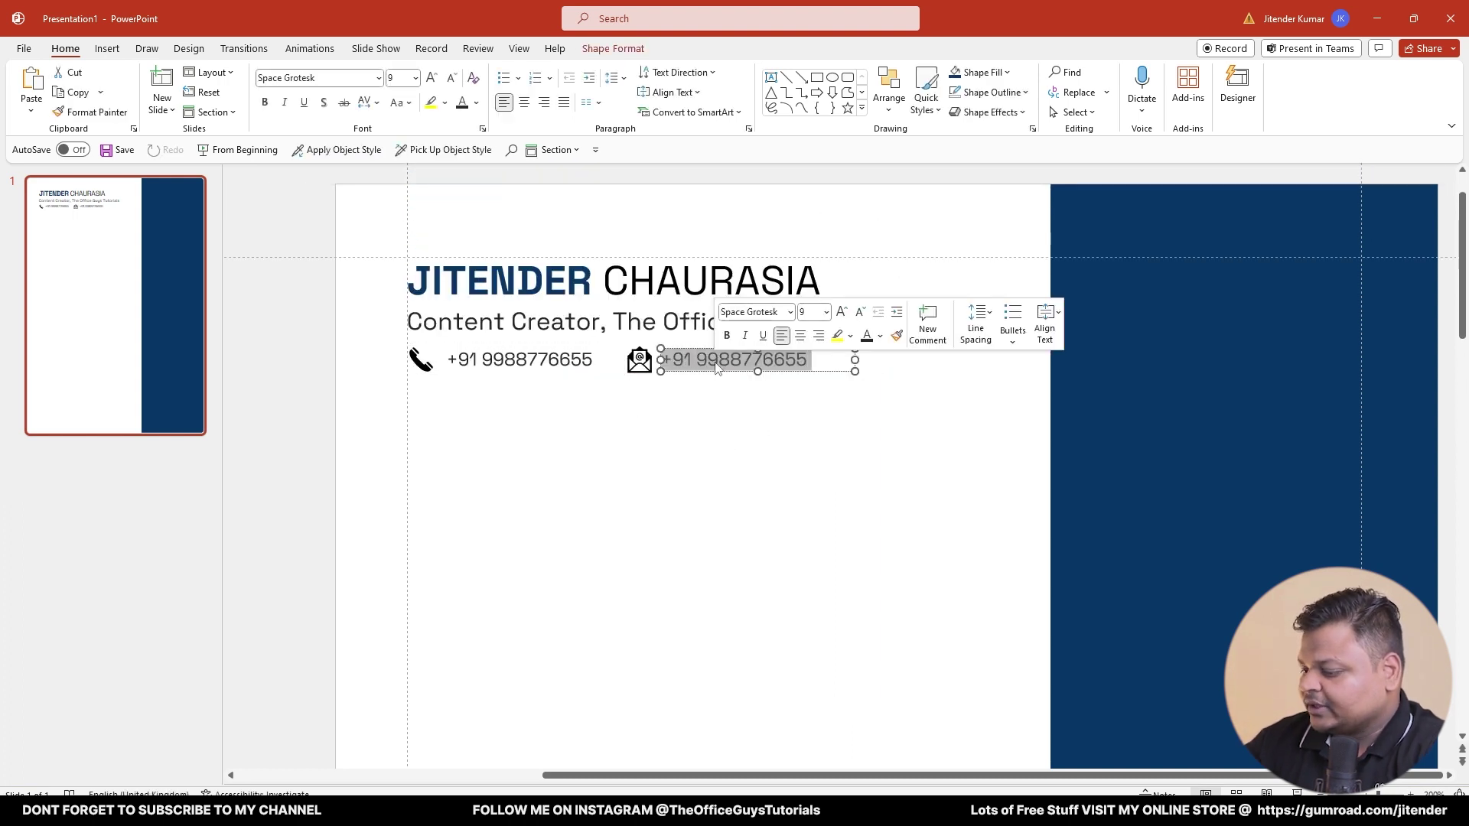
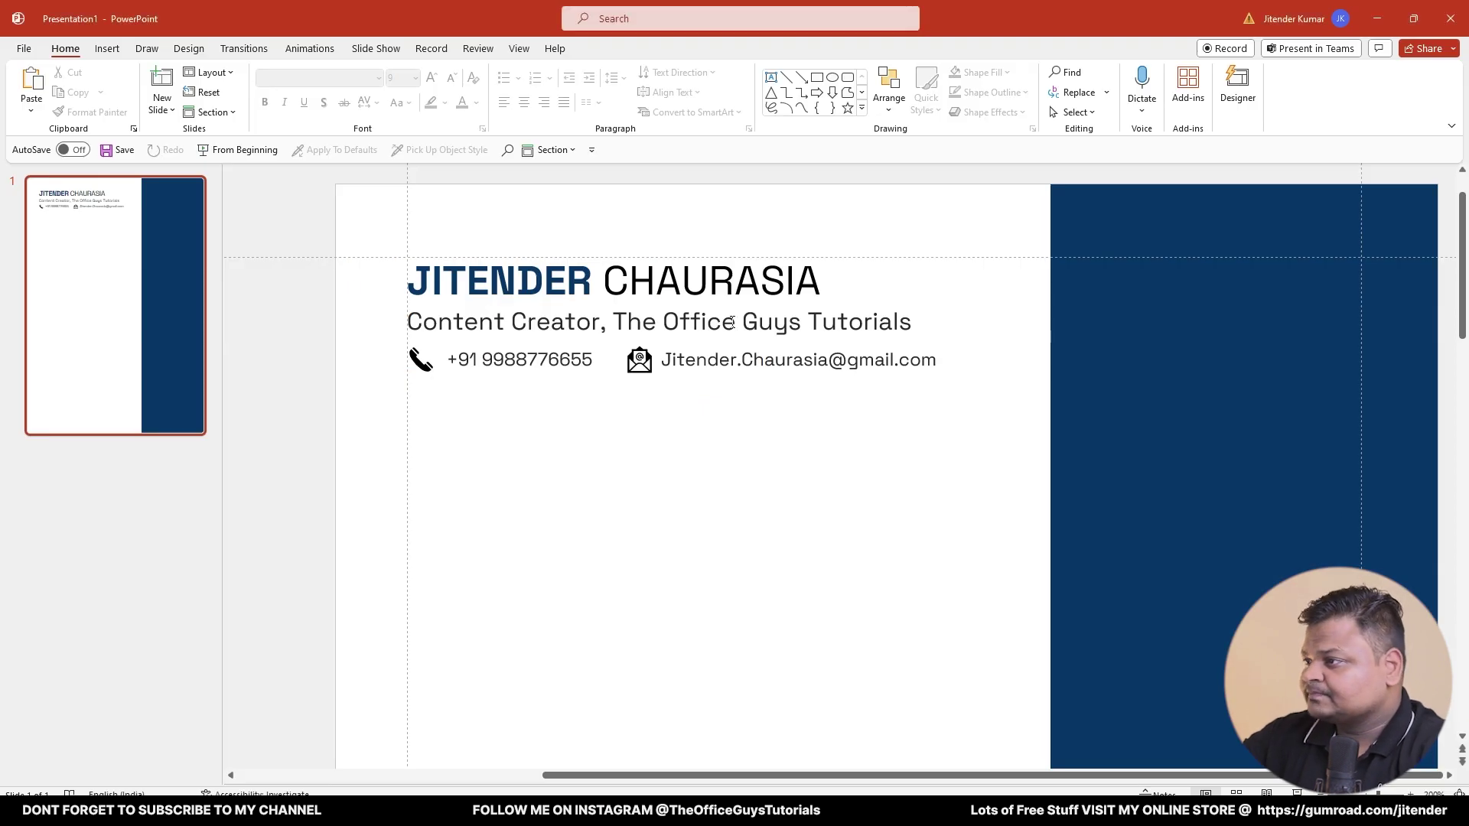
left_click(700, 322)
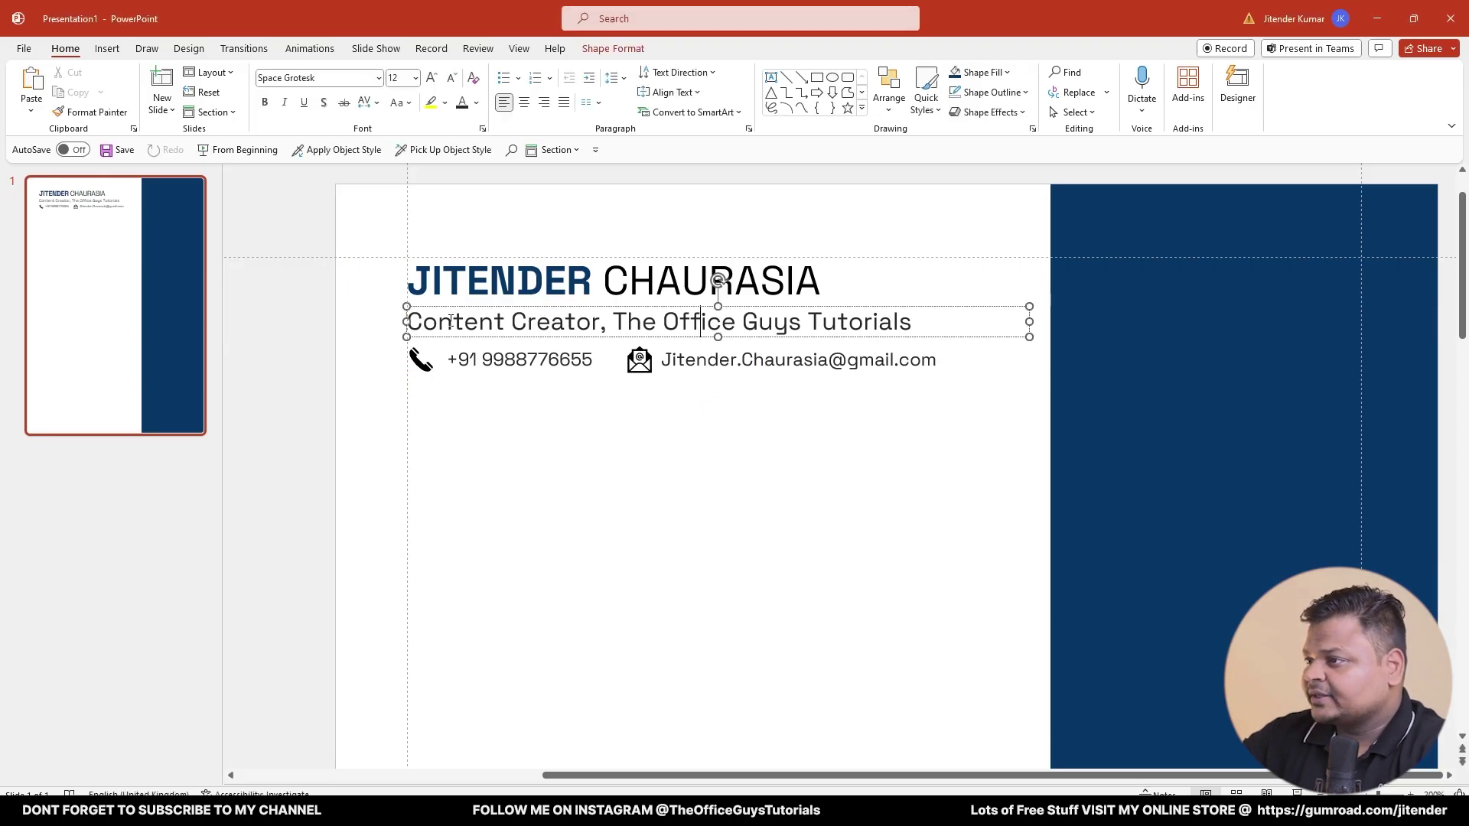
- Copy the tagline below the contacts as a bold uppercase PROFILE OVERVIEW heading
left_click_drag(456, 339, 456, 466)
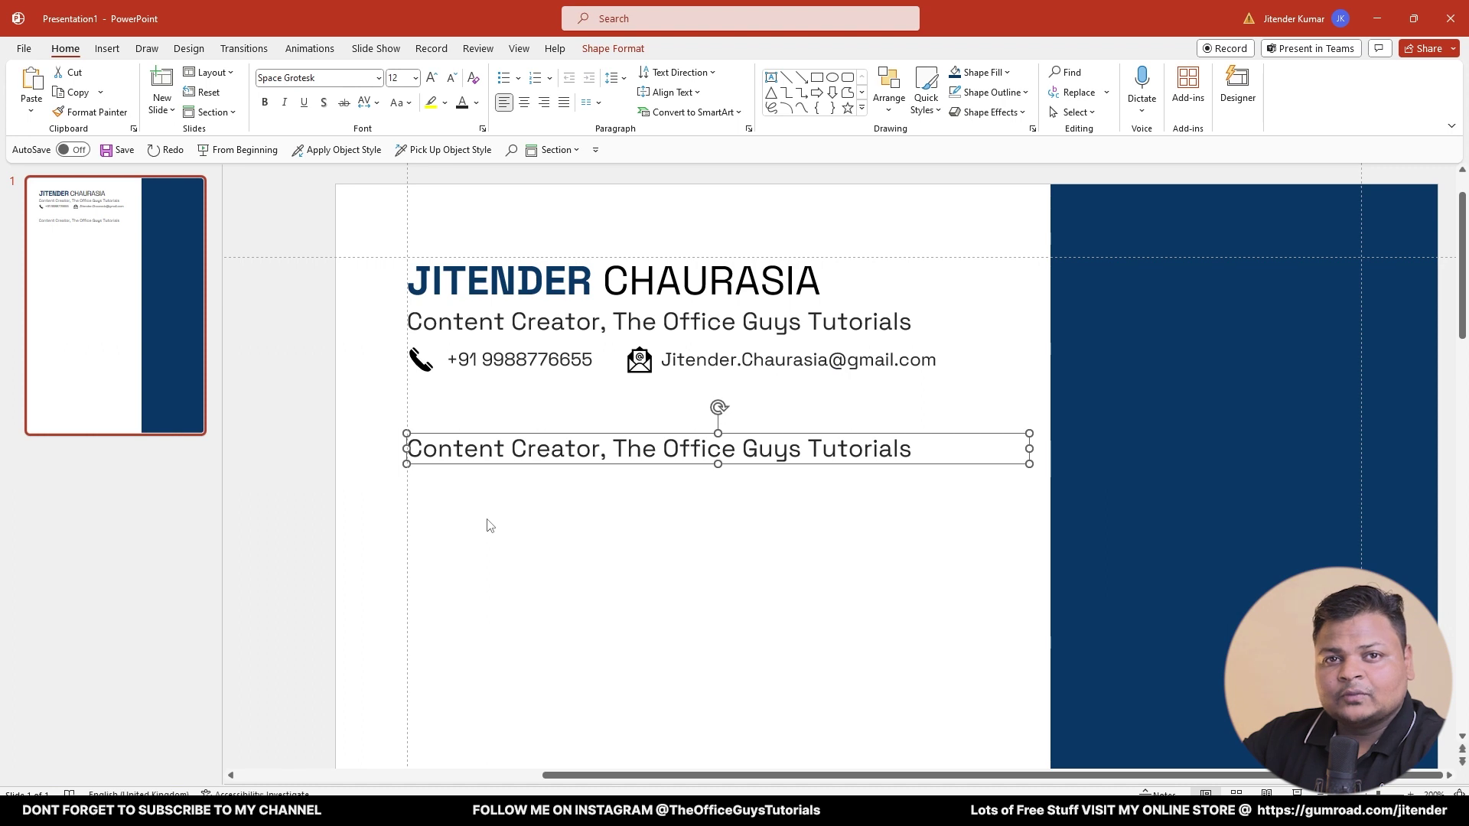
triple_click(512, 455)
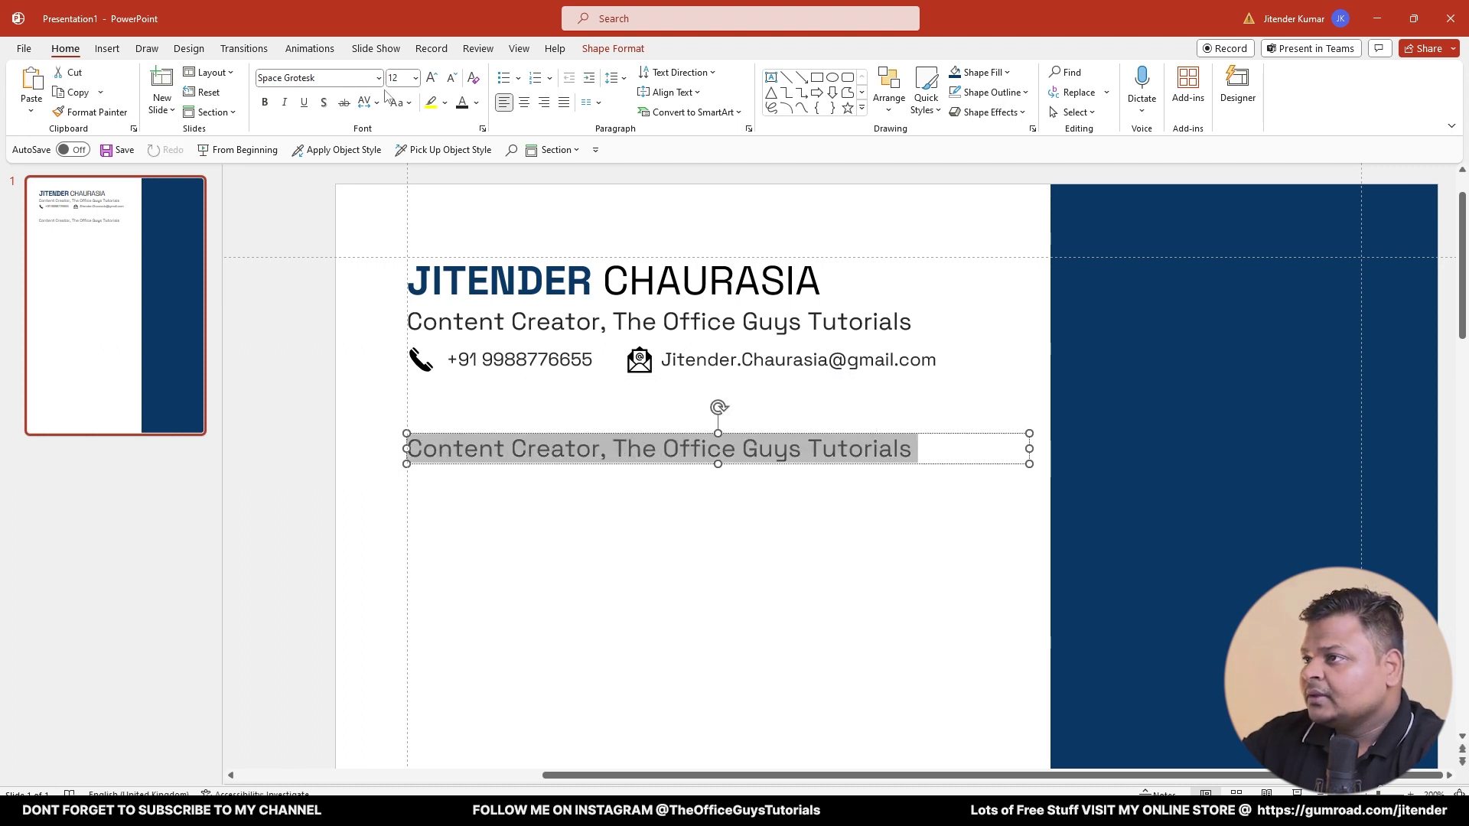
left_click(265, 102)
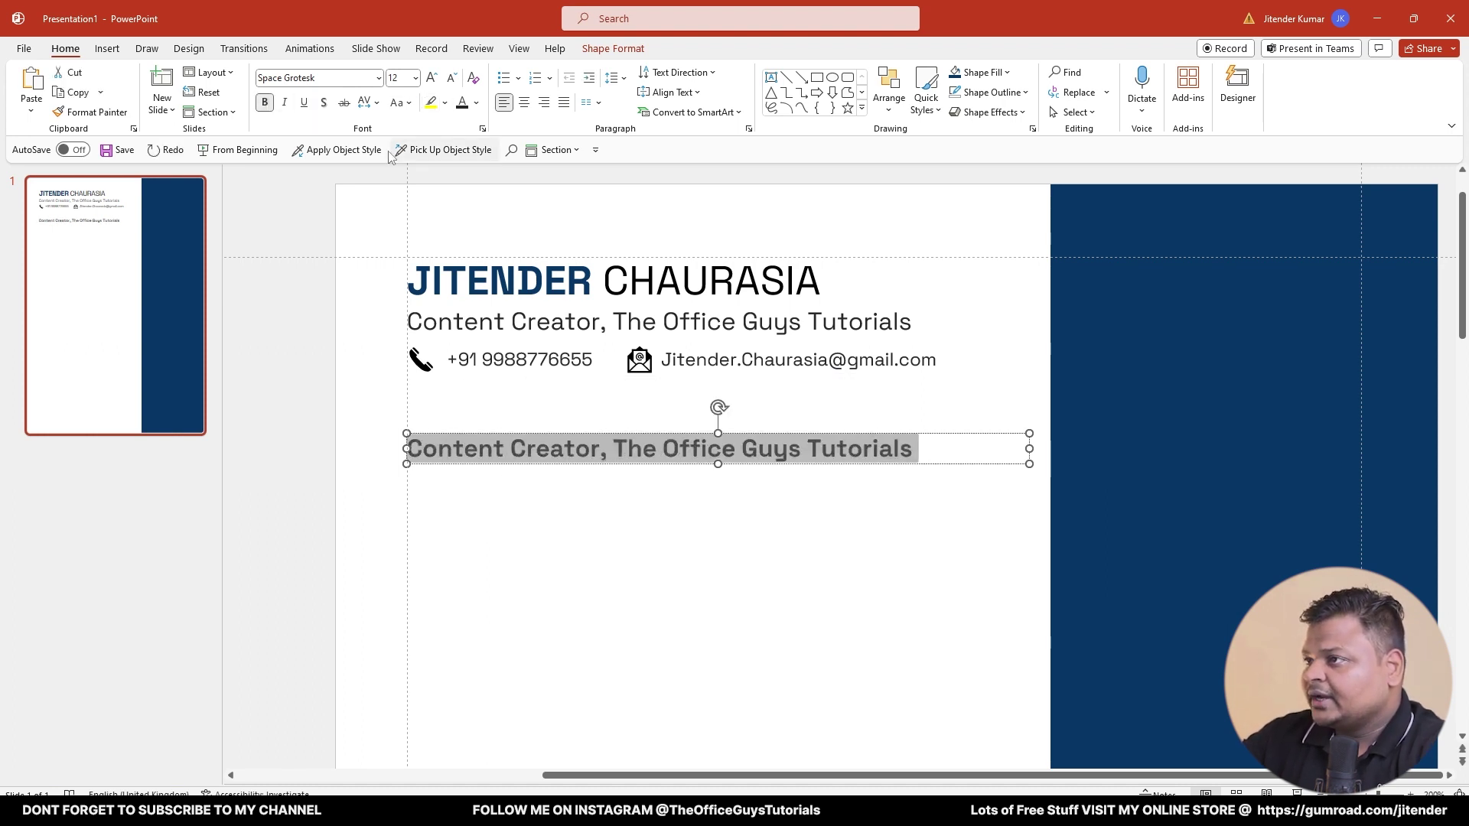
left_click(401, 102)
left_click(431, 167)
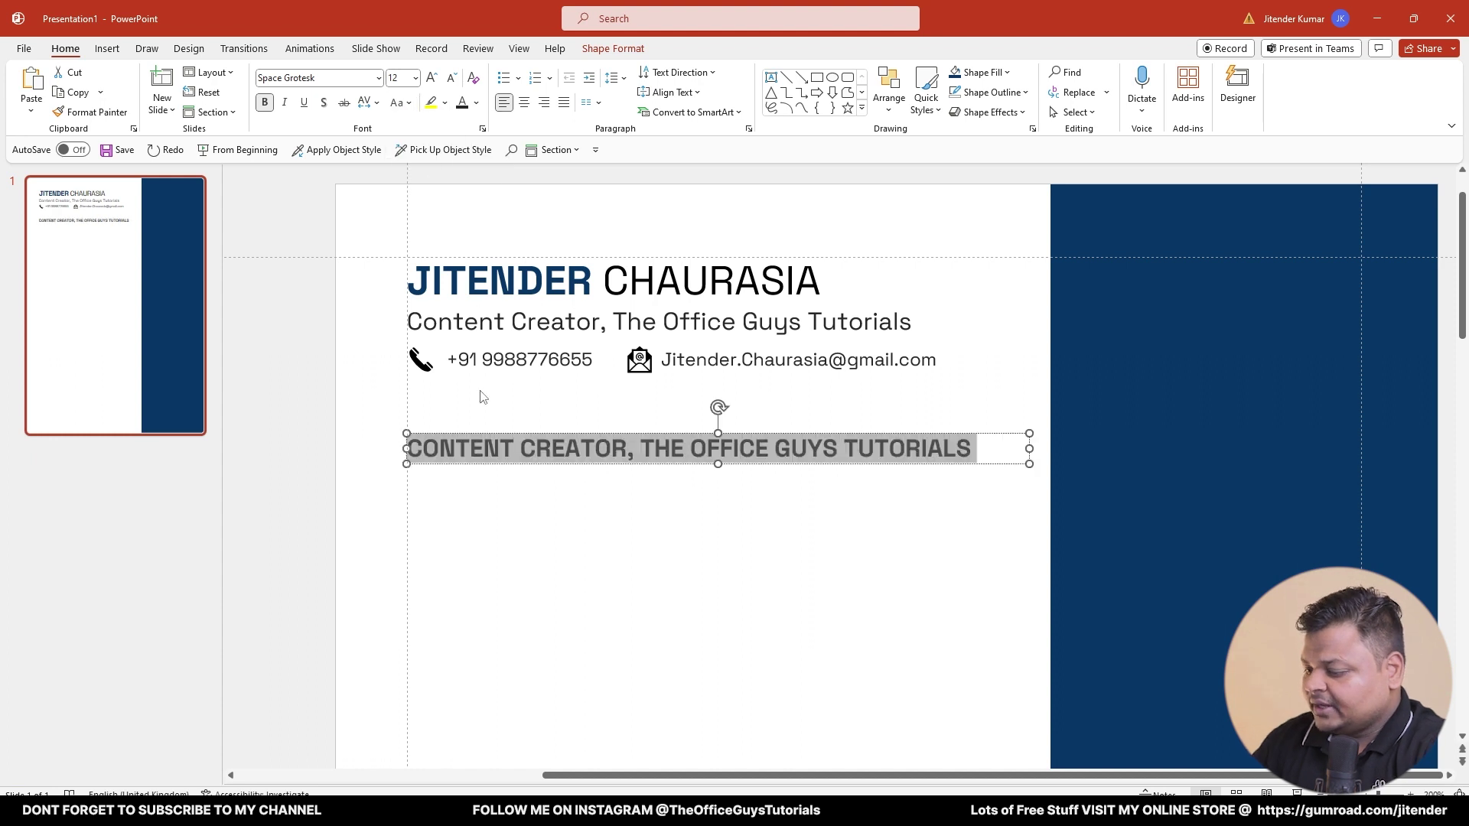
type("PR")
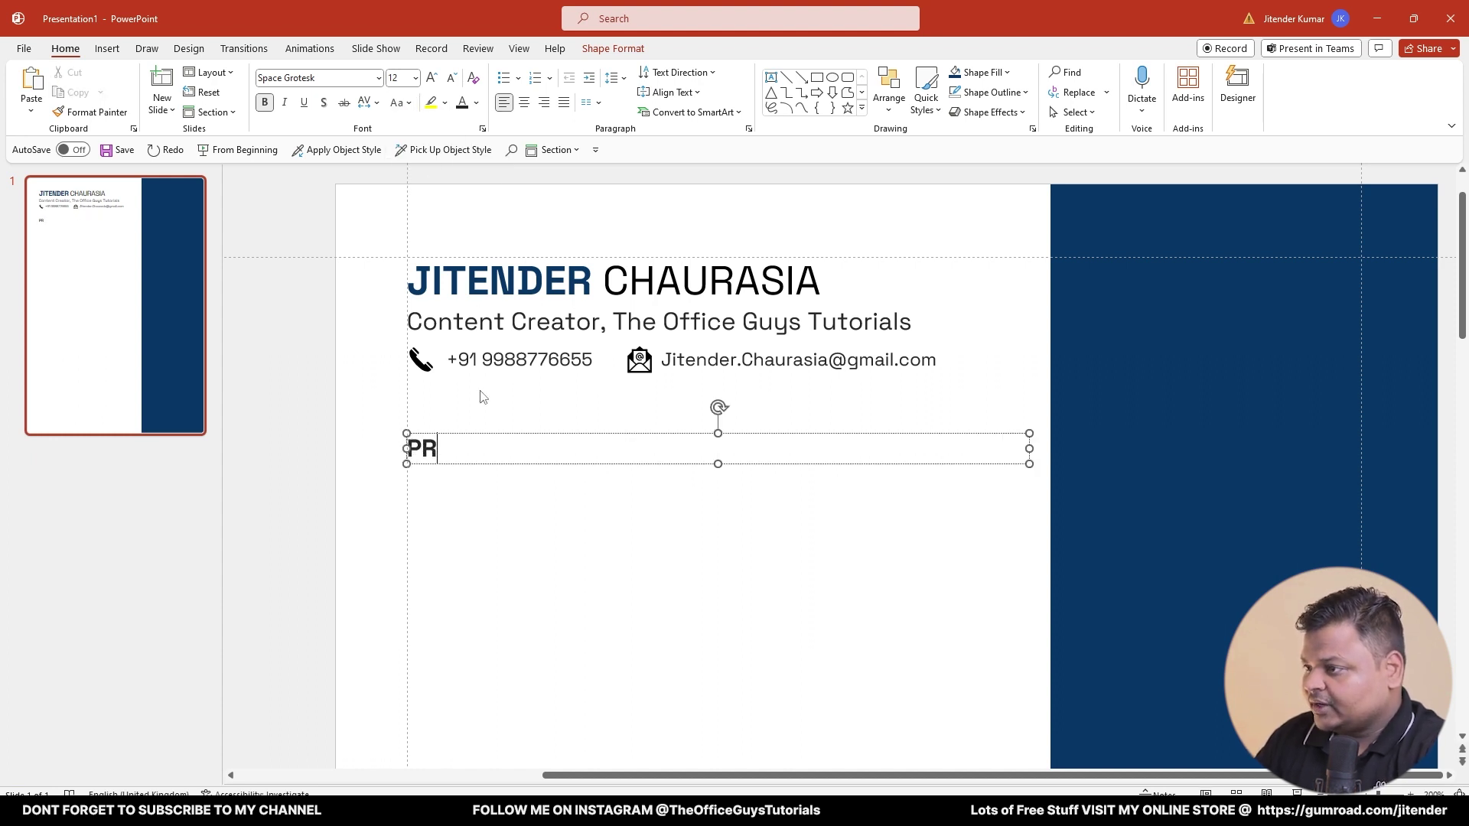
type("OFILE P")
key("BackSpace")
type("O")
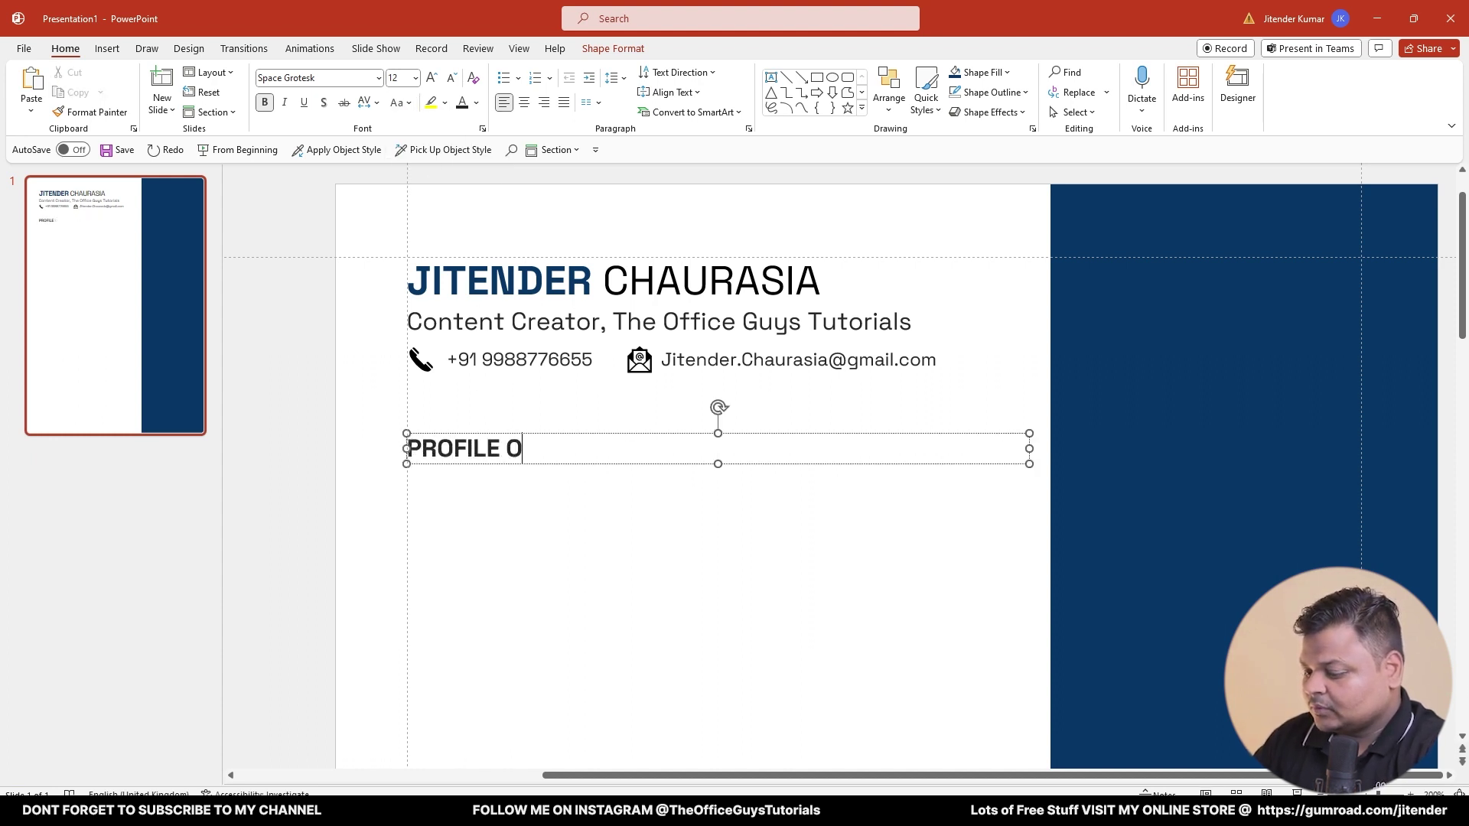
type("VERVIEW")
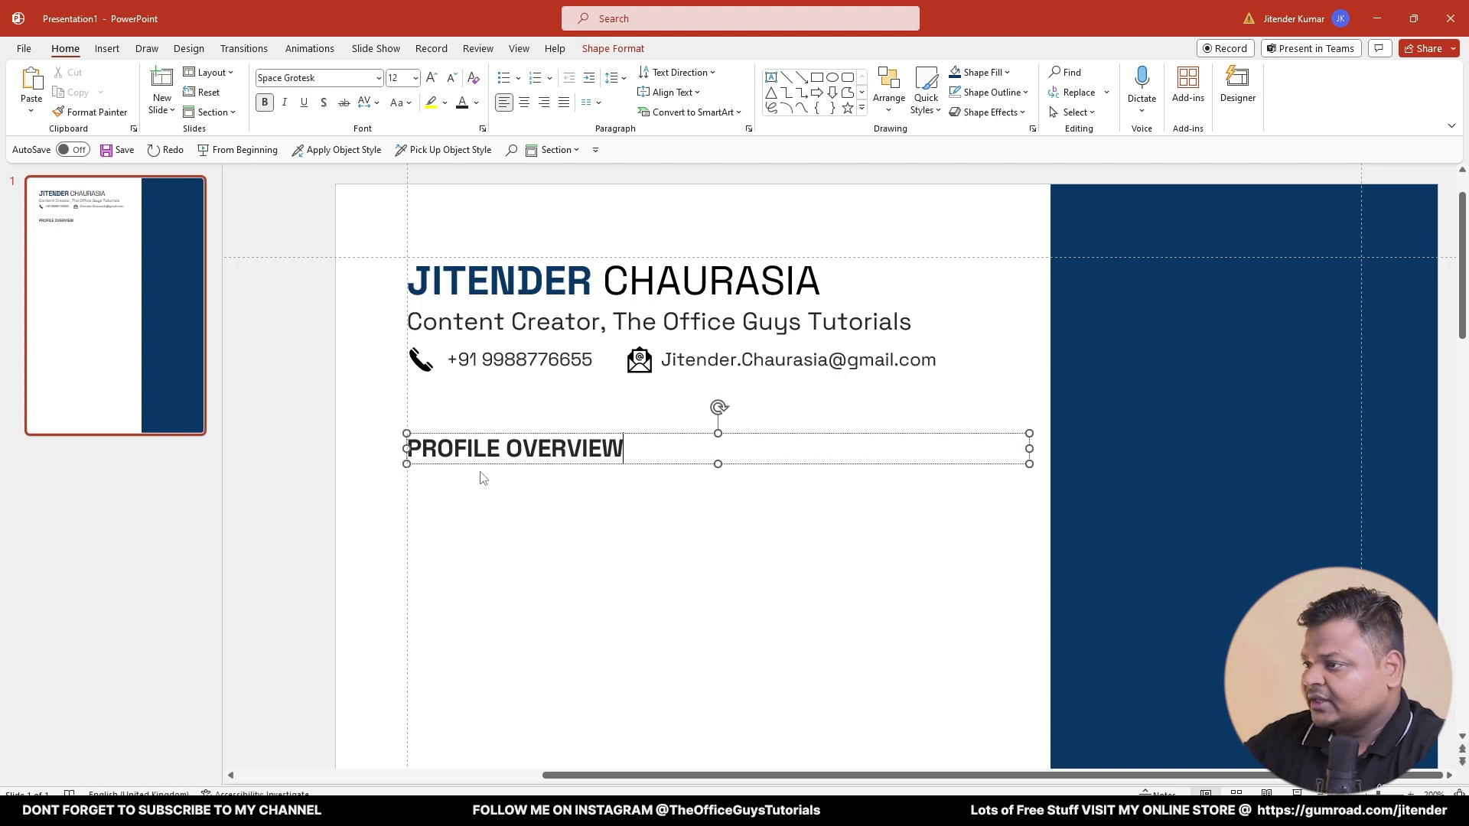
- Duplicate the heading beneath itself and make the copy 10 pt grey text
left_click_drag(483, 464, 483, 484)
left_click_drag(484, 508, 483, 504)
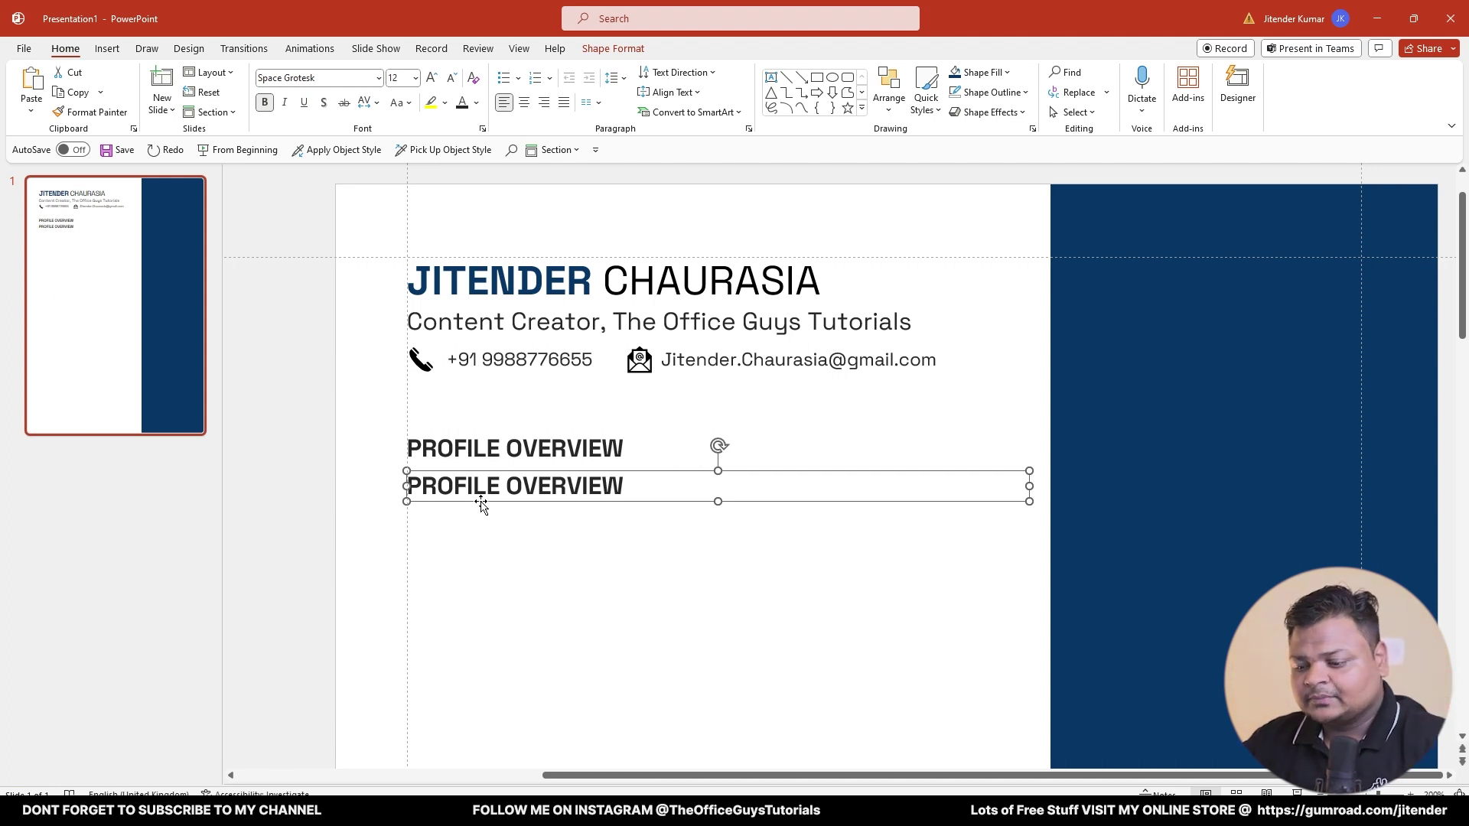
triple_click(546, 484)
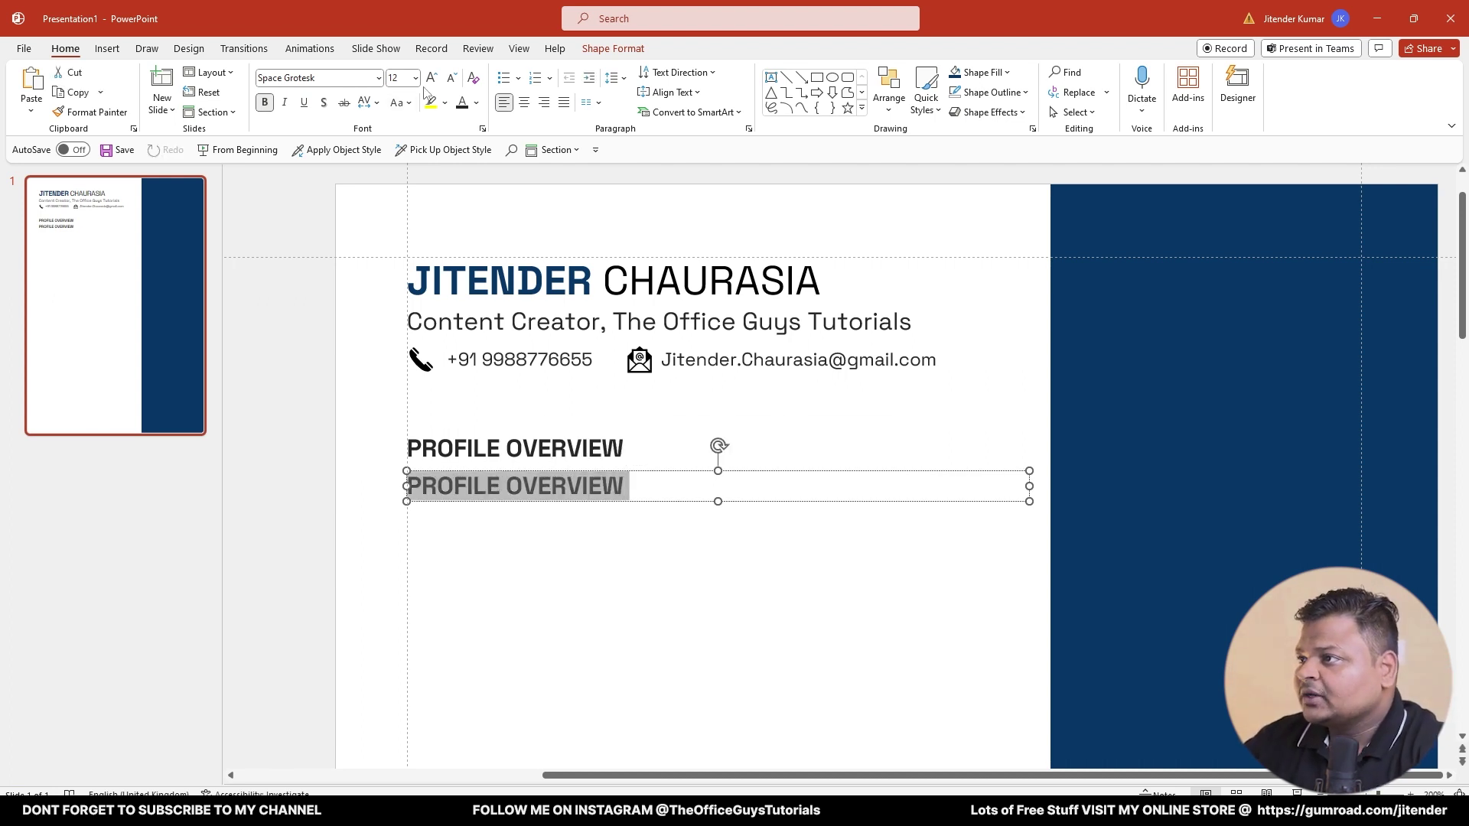
left_click(451, 77)
left_click(451, 78)
left_click(446, 79)
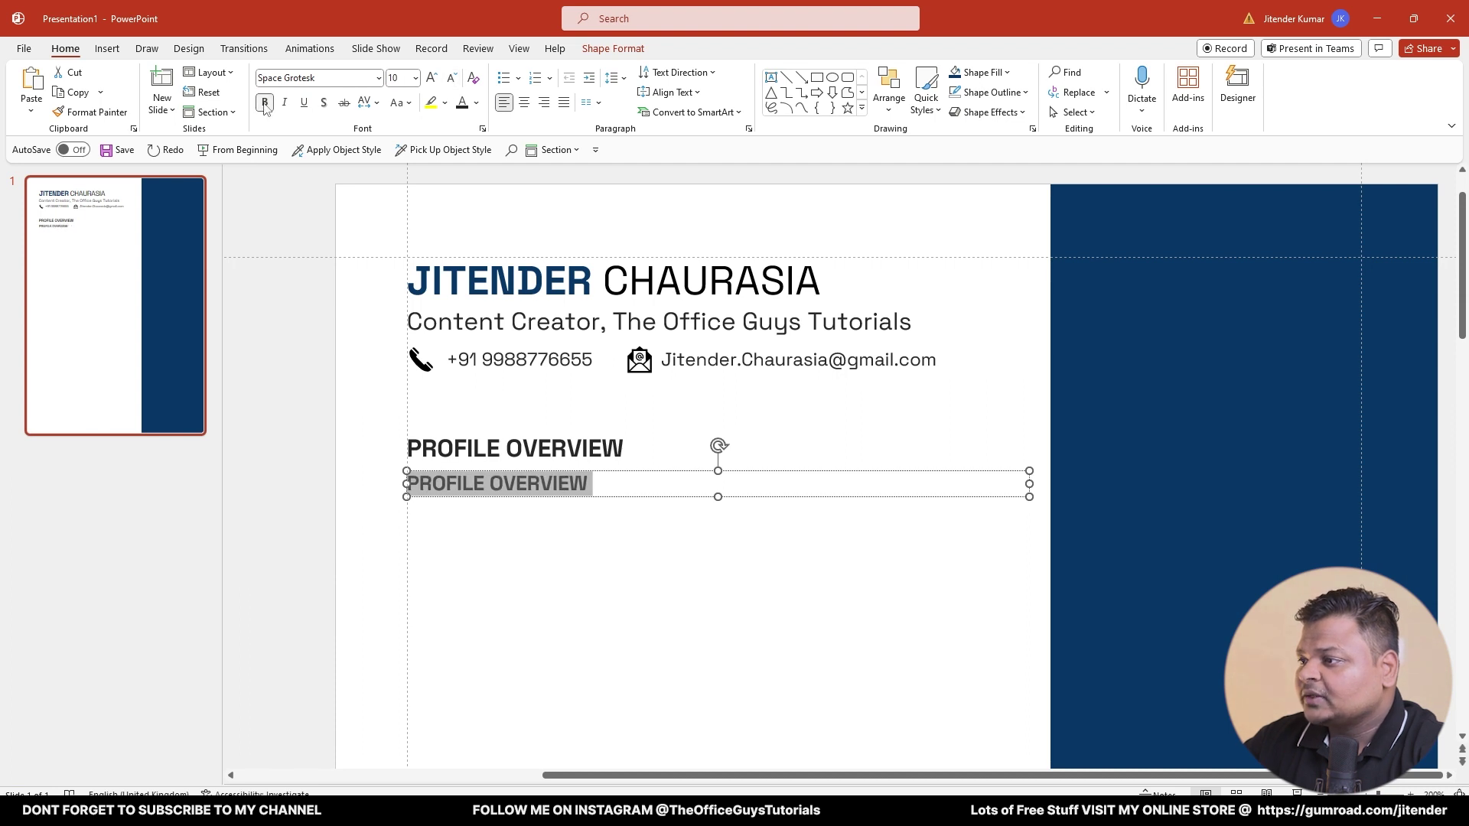
left_click(476, 103)
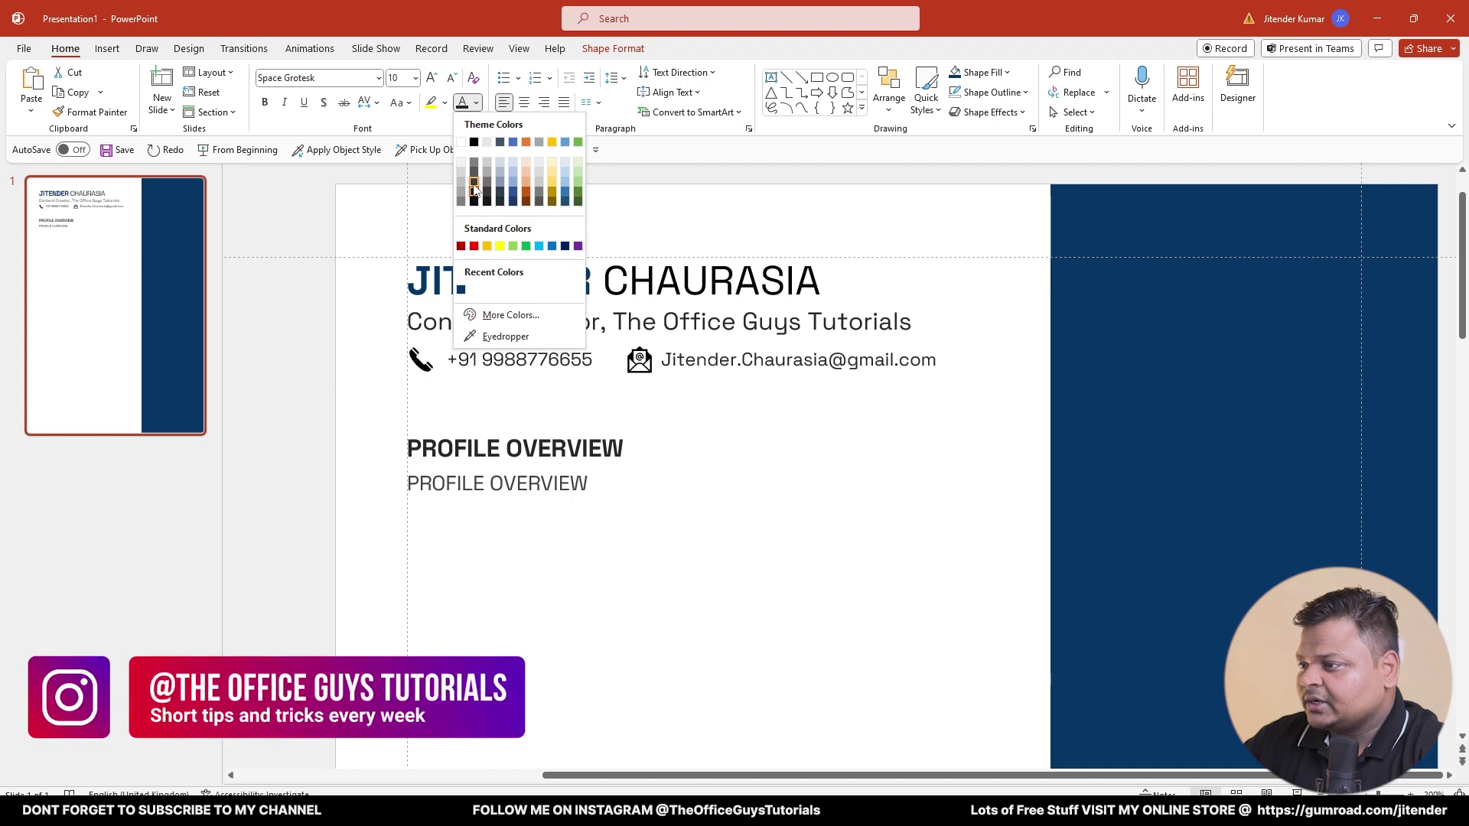
left_click(474, 190)
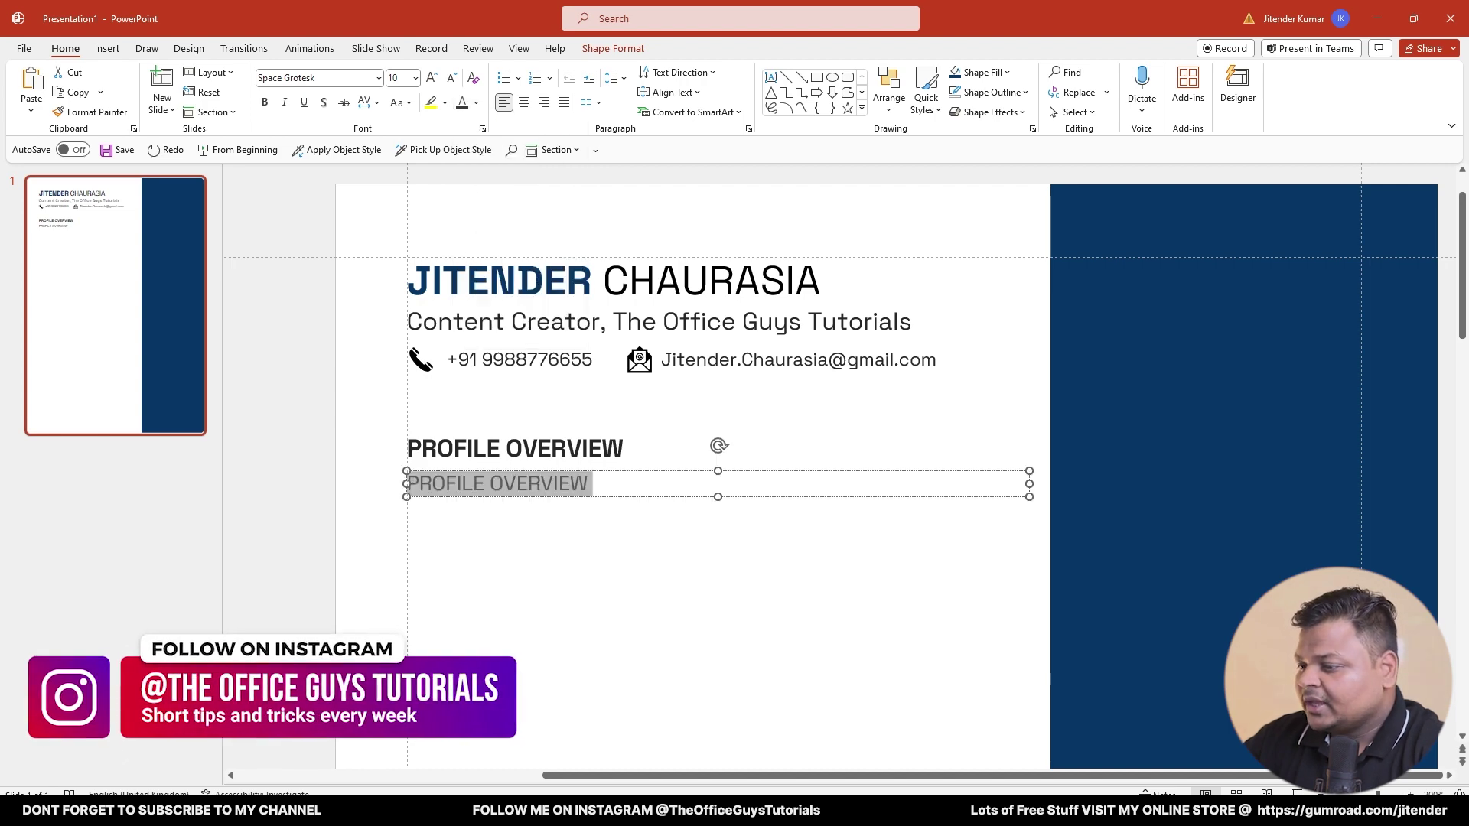
- Copy the Profile & Objective paragraph from the reference resume PDF
key("alt+Tab")
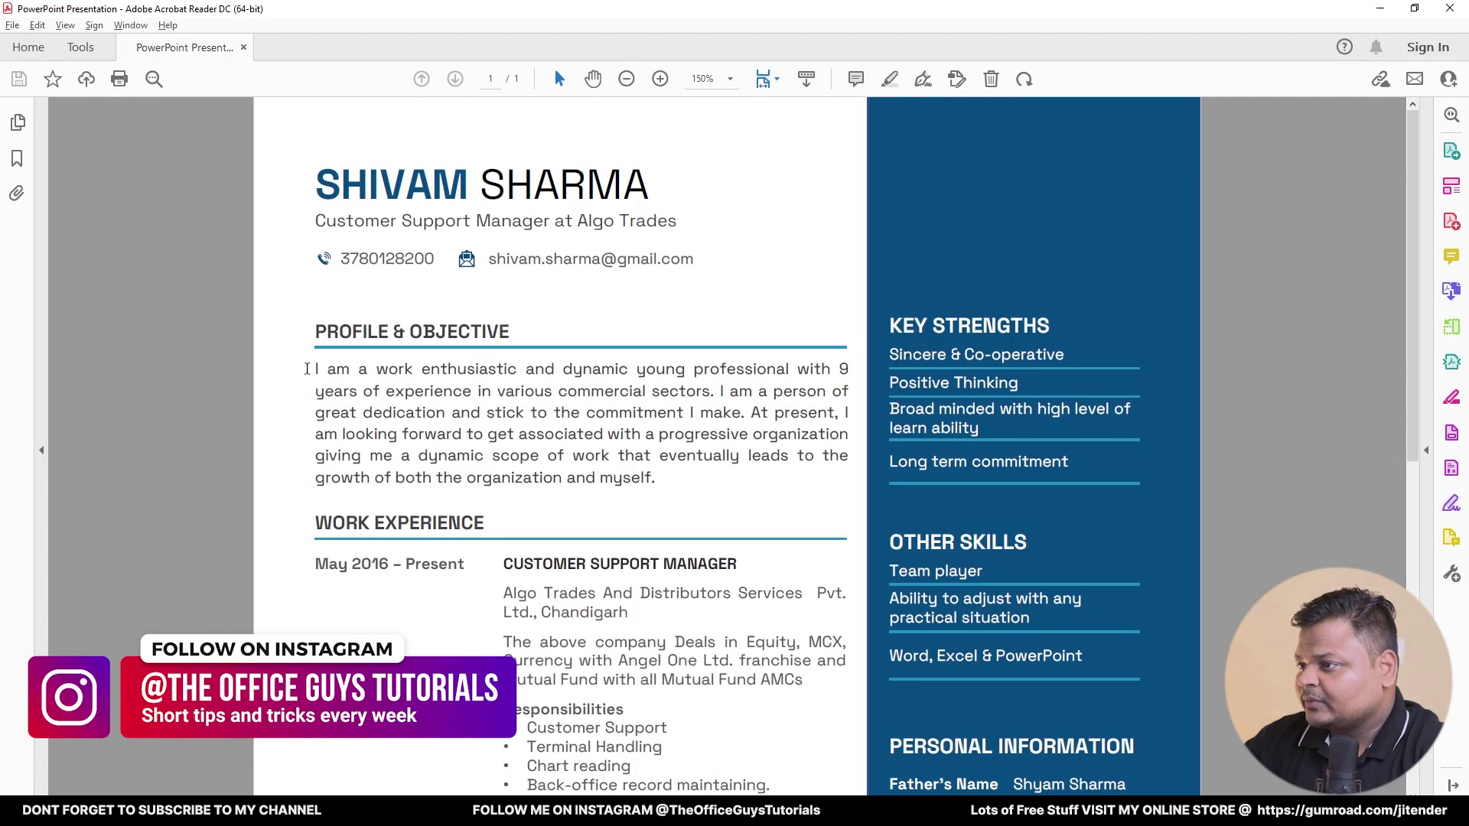
left_click_drag(307, 369, 652, 478)
right_click(643, 480)
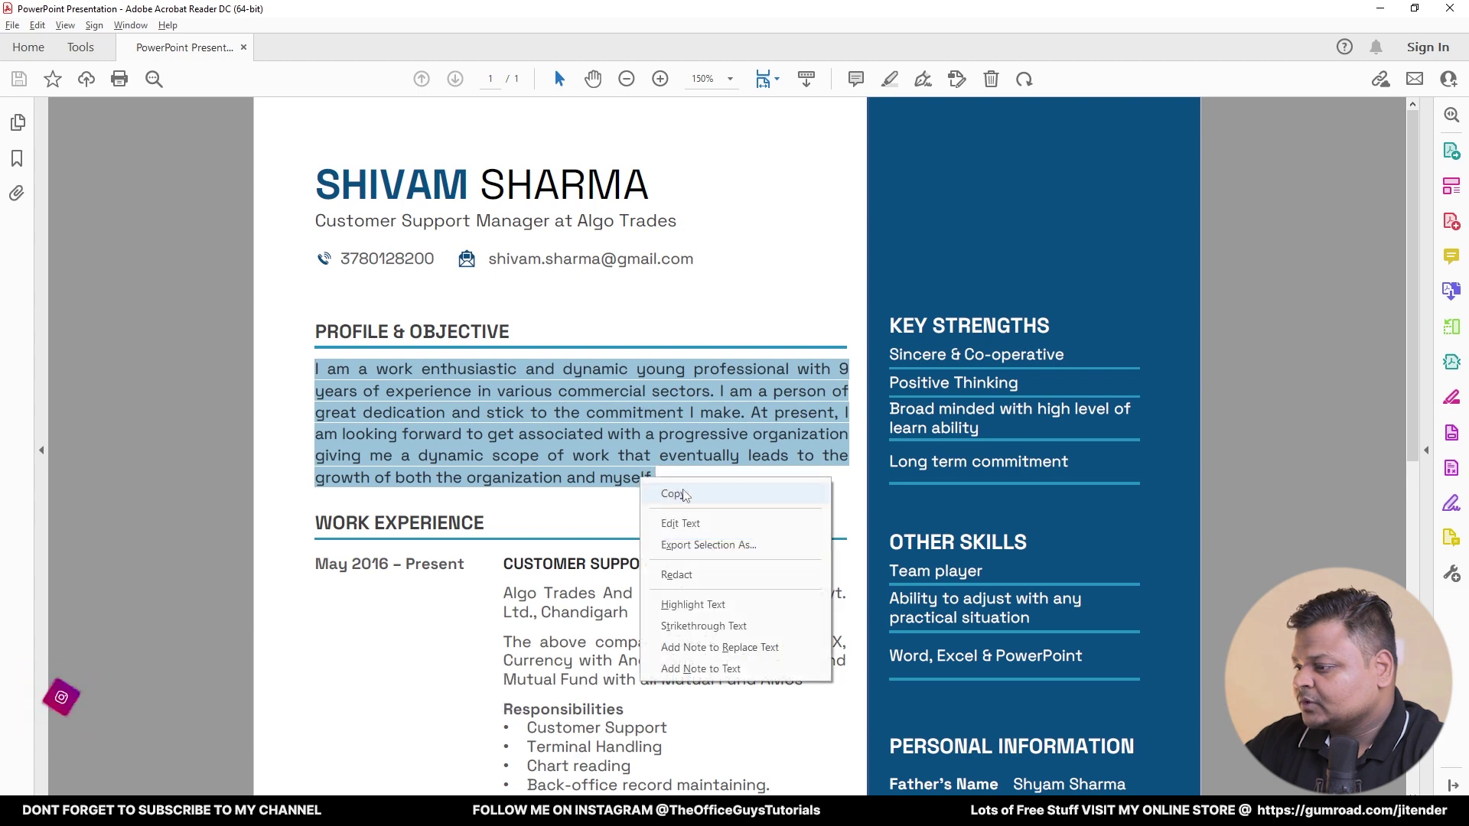
left_click(685, 496)
key("alt+Tab")
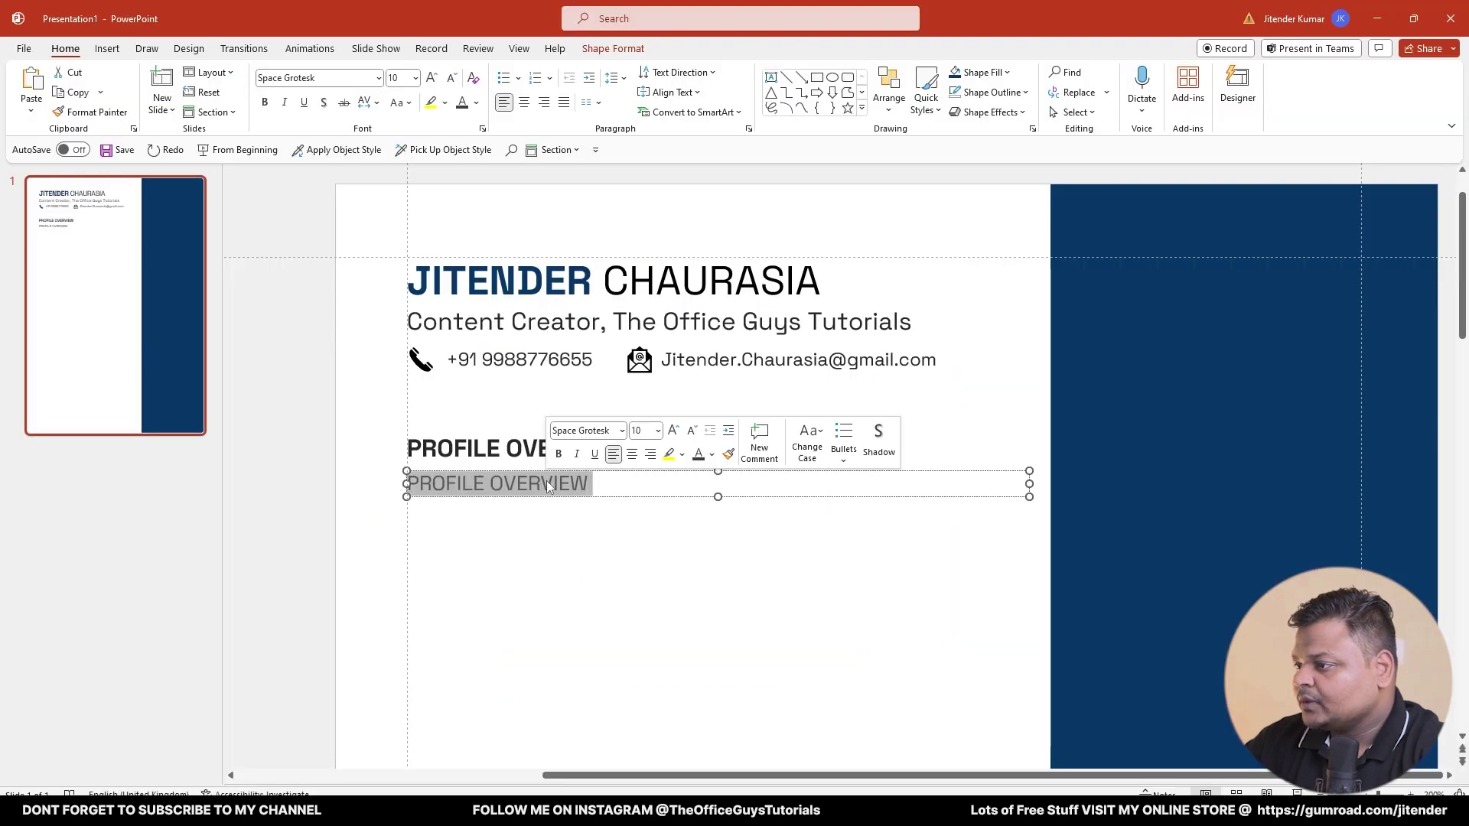
- Paste the reference profile paragraph over the grey line and rejoin its broken lines
right_click(548, 486)
left_click(641, 155)
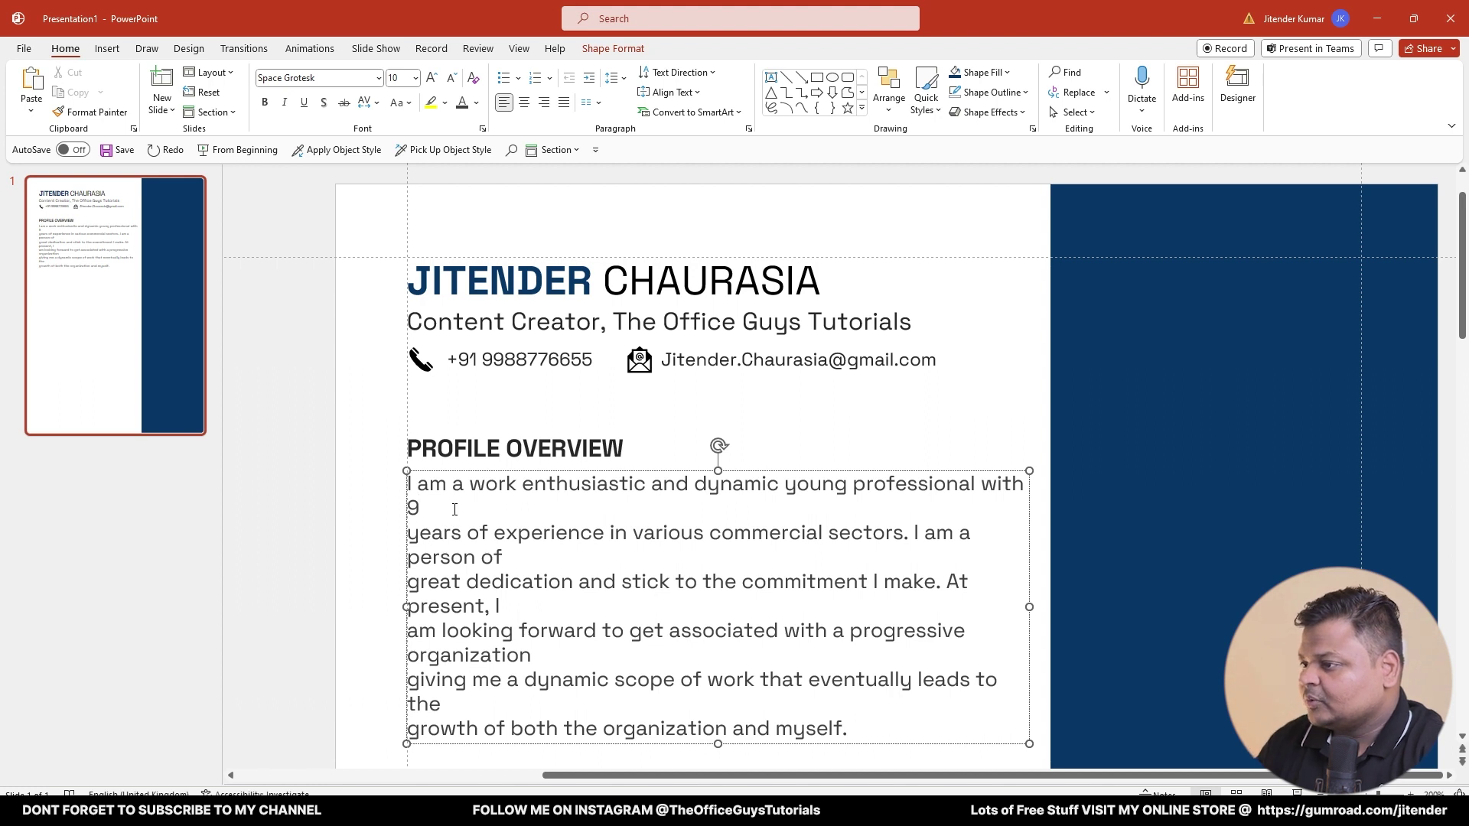
key("Delete")
key("Down")
key("End")
key("Delete")
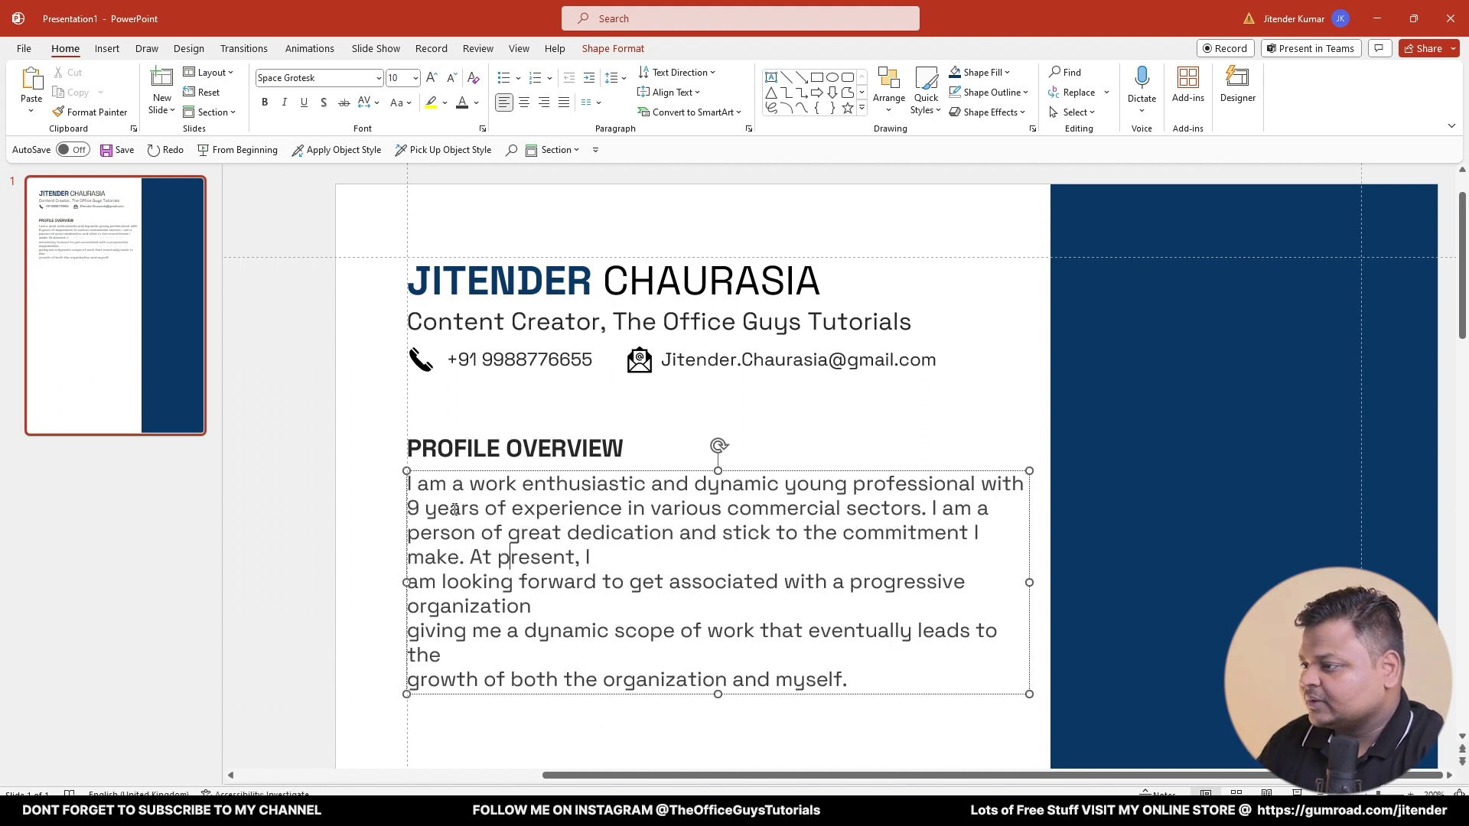
key("End")
key("Delete")
key("Down")
key("End")
key("Delete")
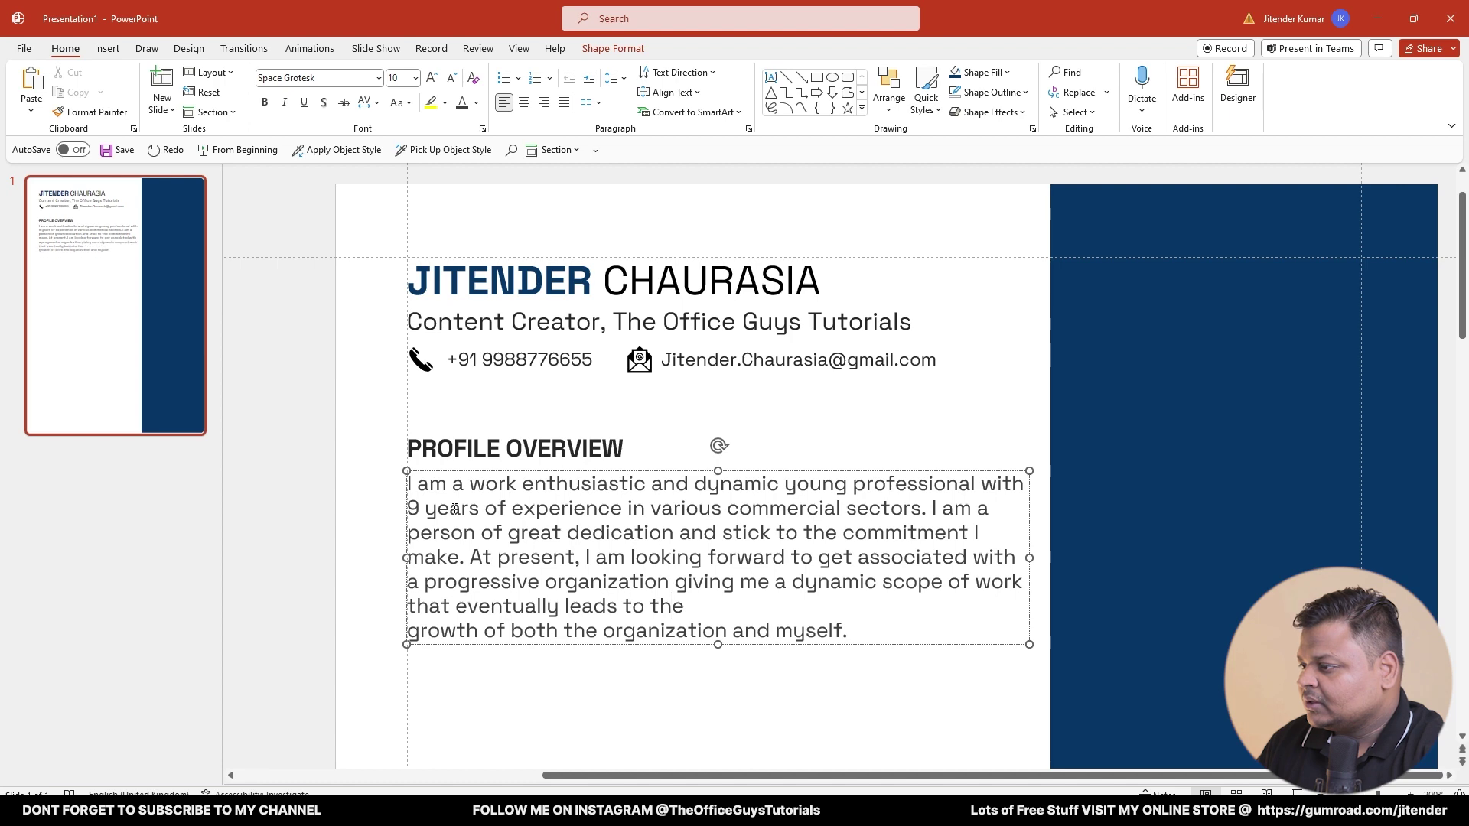
key("Down")
key("End")
key("Delete")
- Justify the whole profile paragraph
key("ctrl+a")
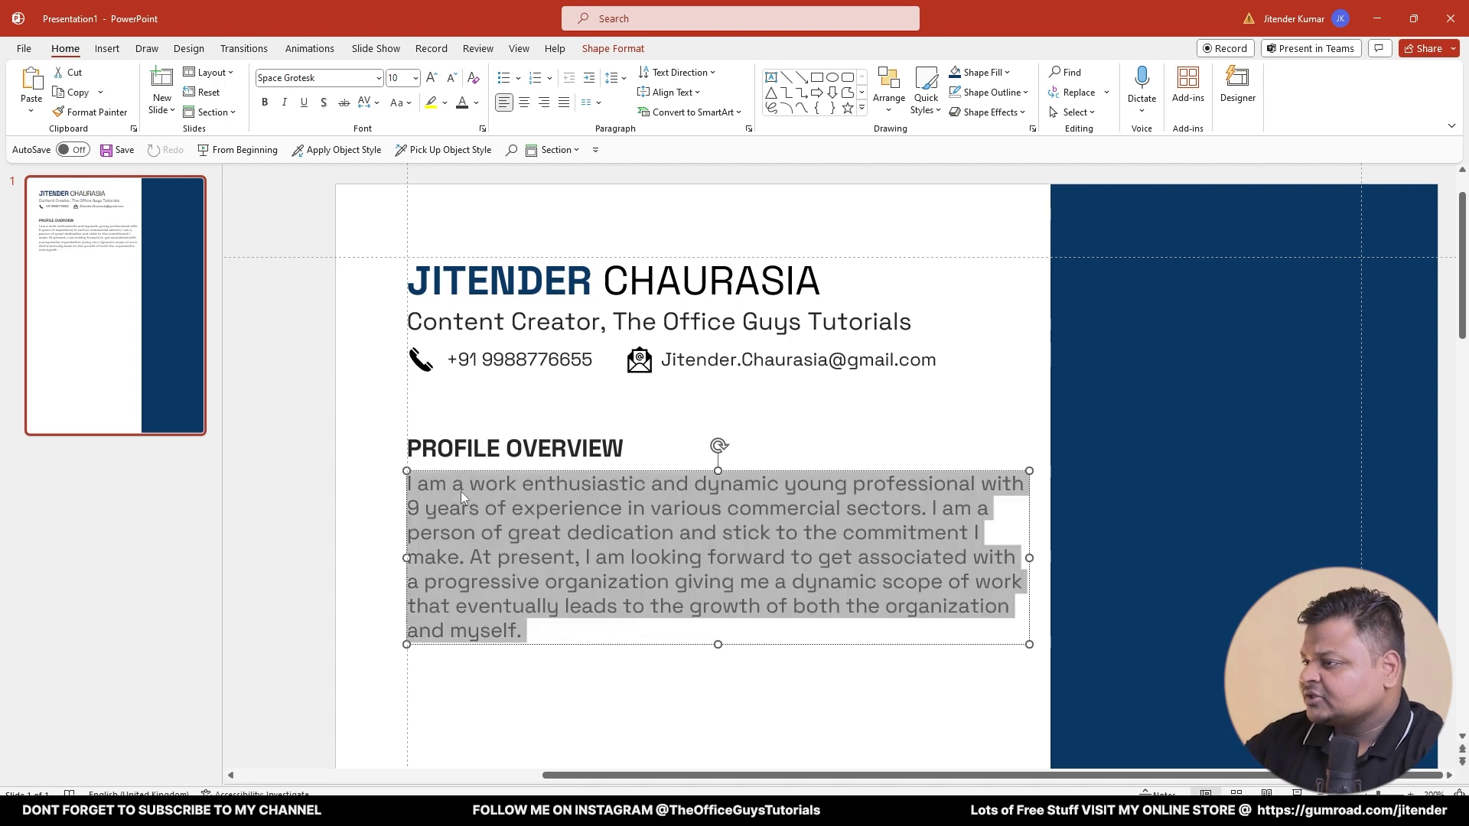
left_click(564, 102)
key("Left")
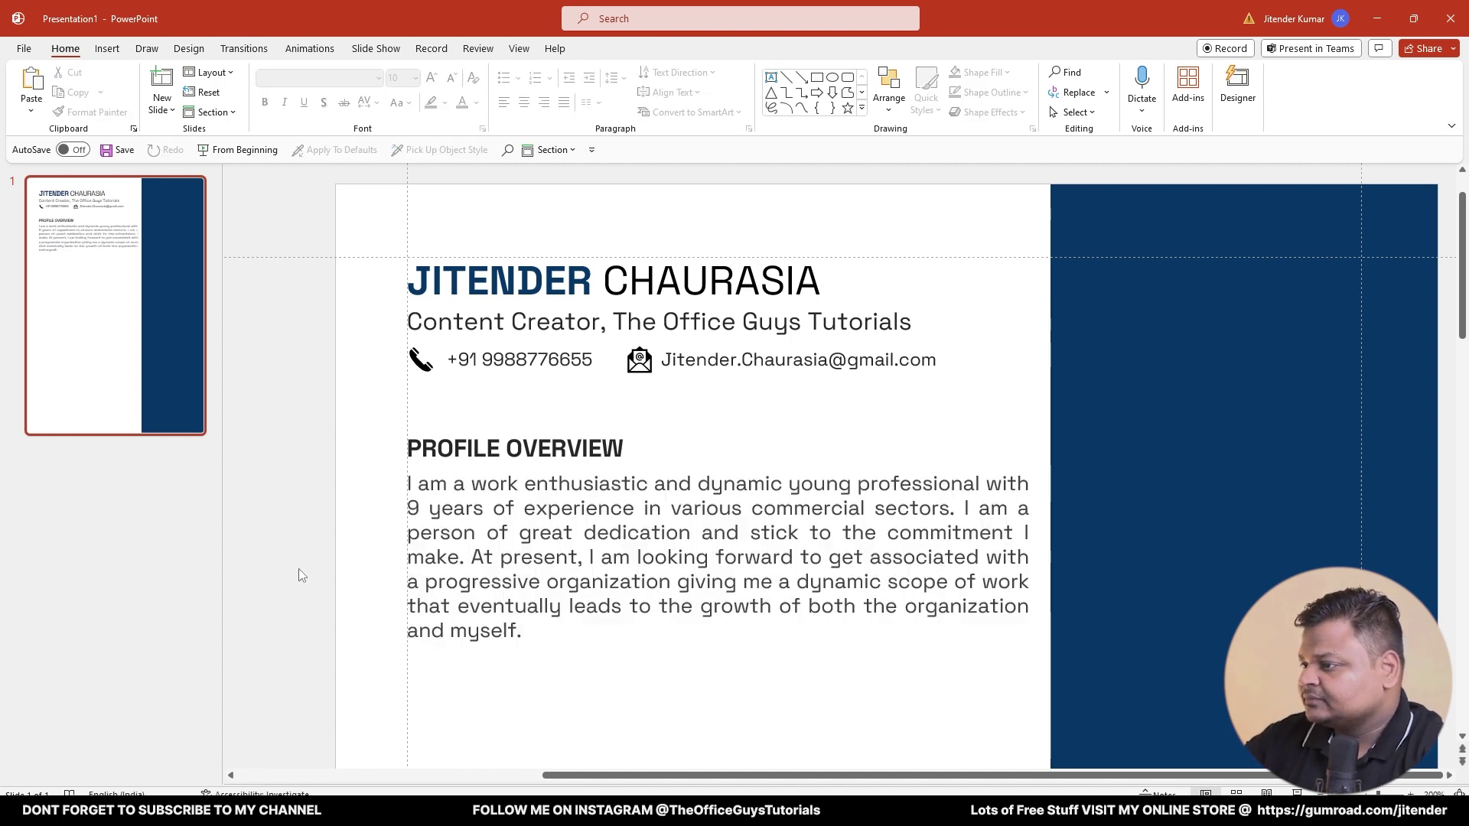
scroll(365, 360, "down", 5)
- Duplicate the profile heading and paragraph below, retitle it WORK QUALIFICATION, and narrow the body box
left_click(797, 381, "shift")
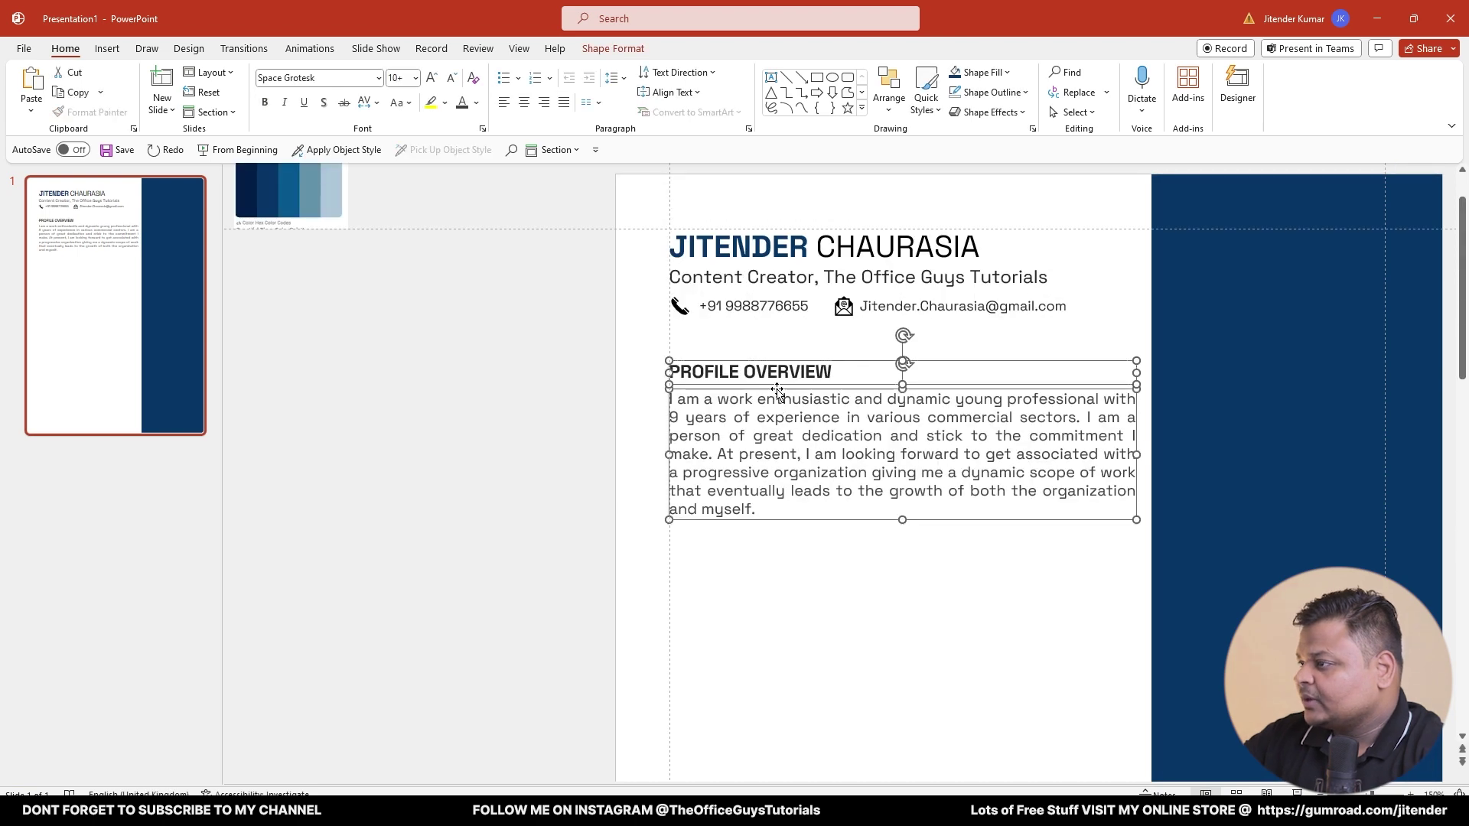
left_click_drag(784, 386, 789, 574)
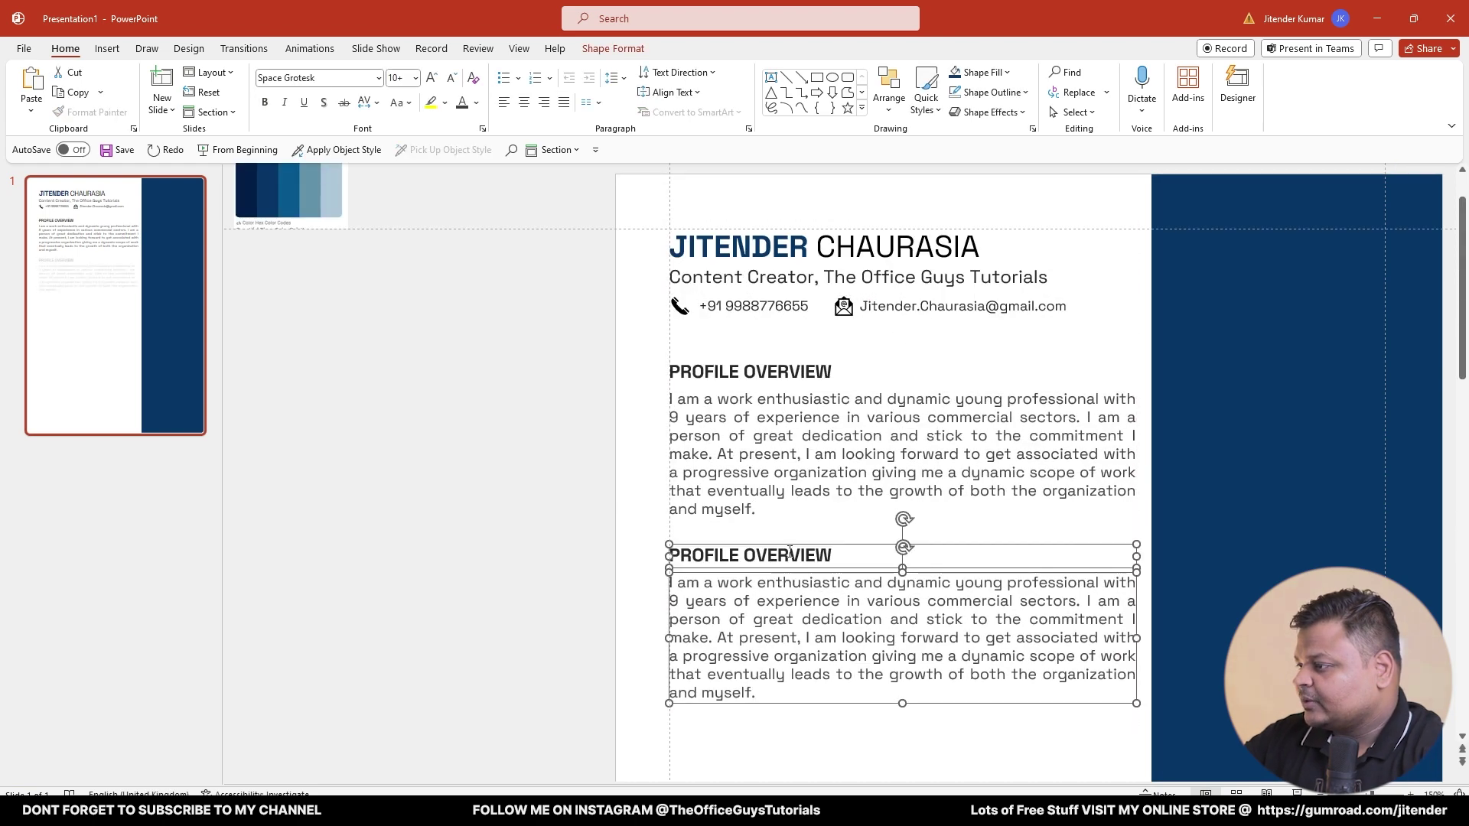
triple_click(790, 556)
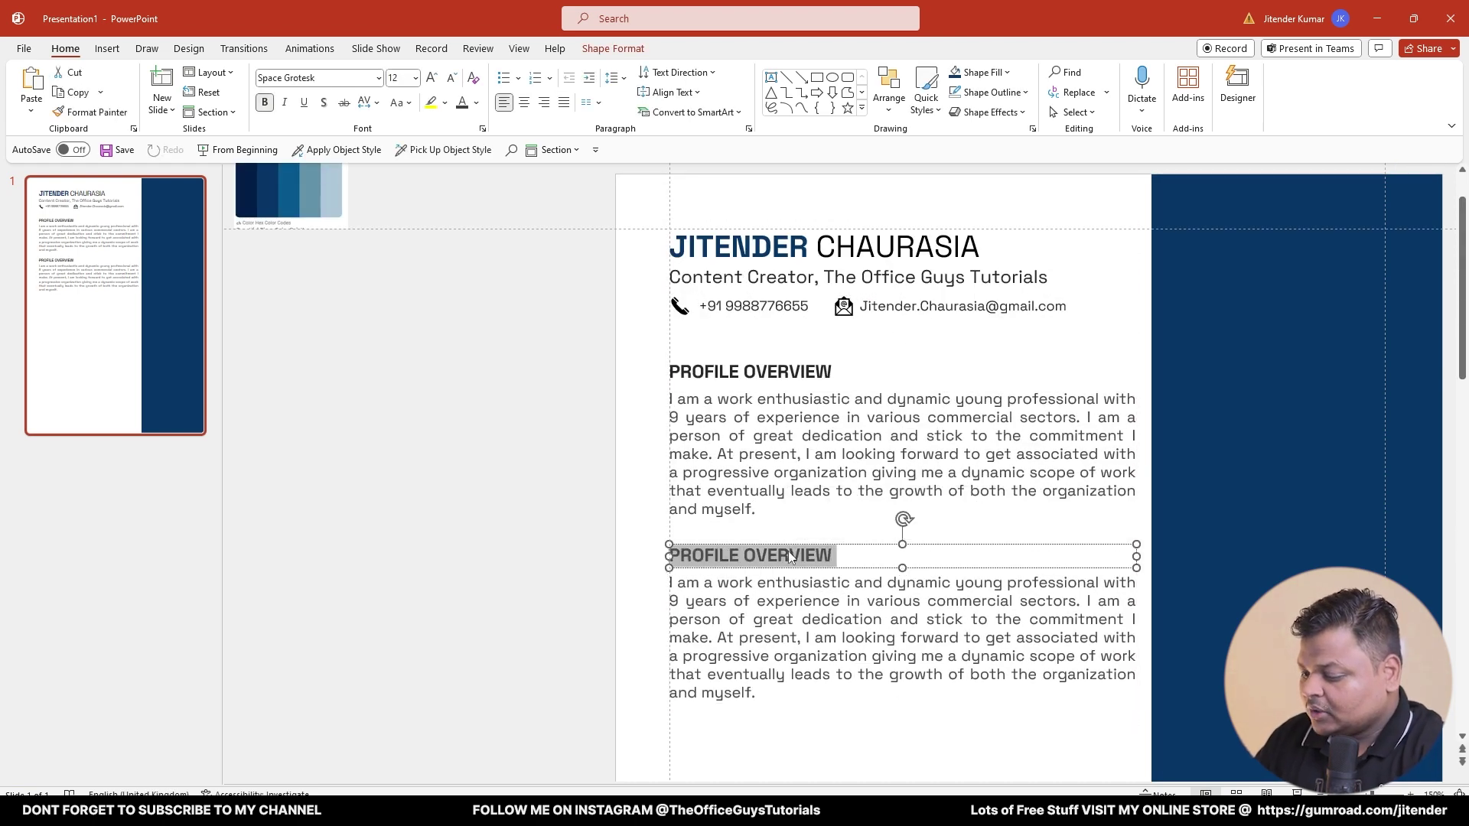
type("WO")
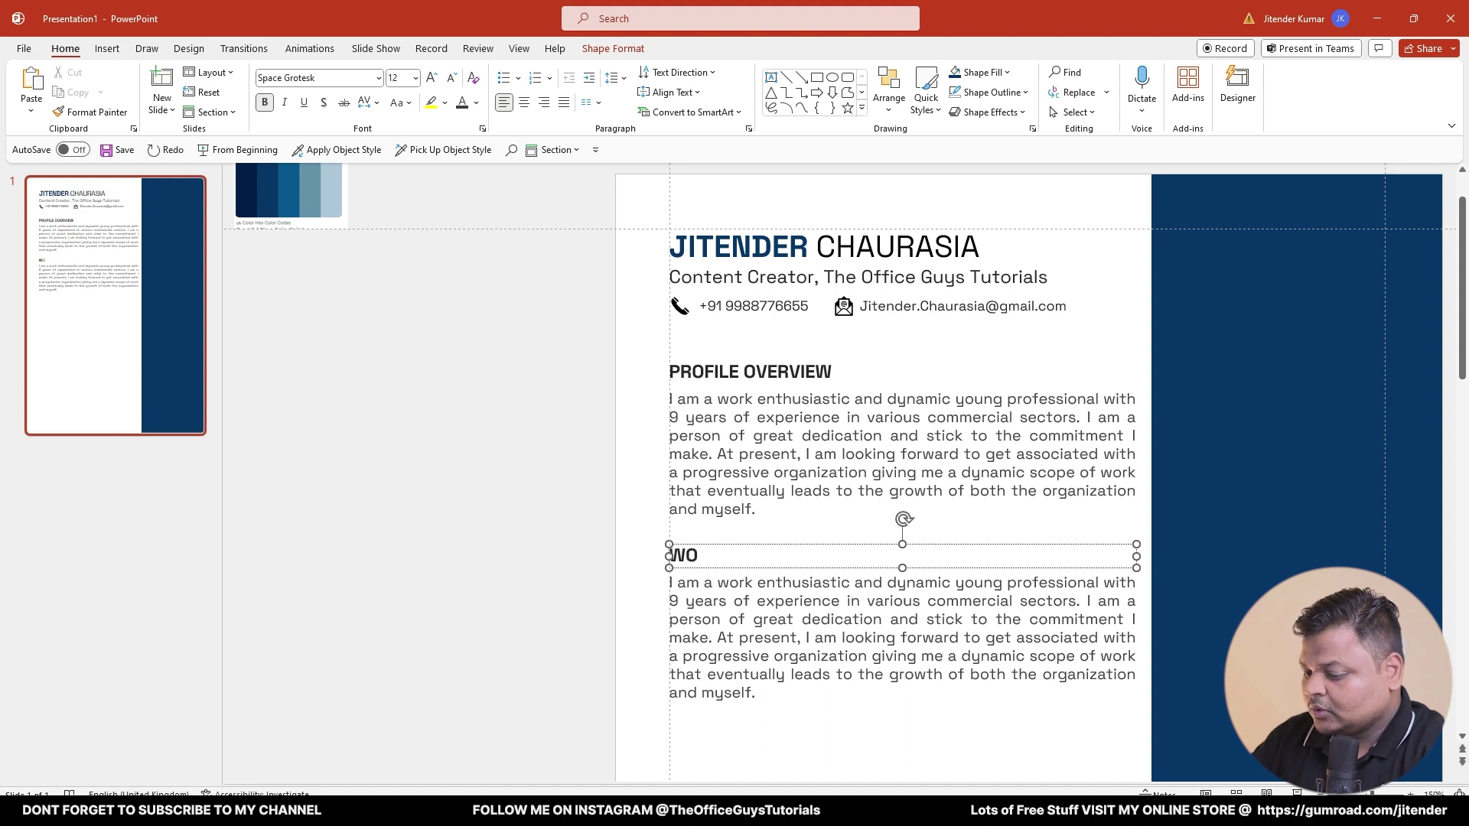
type("RK QUALIF")
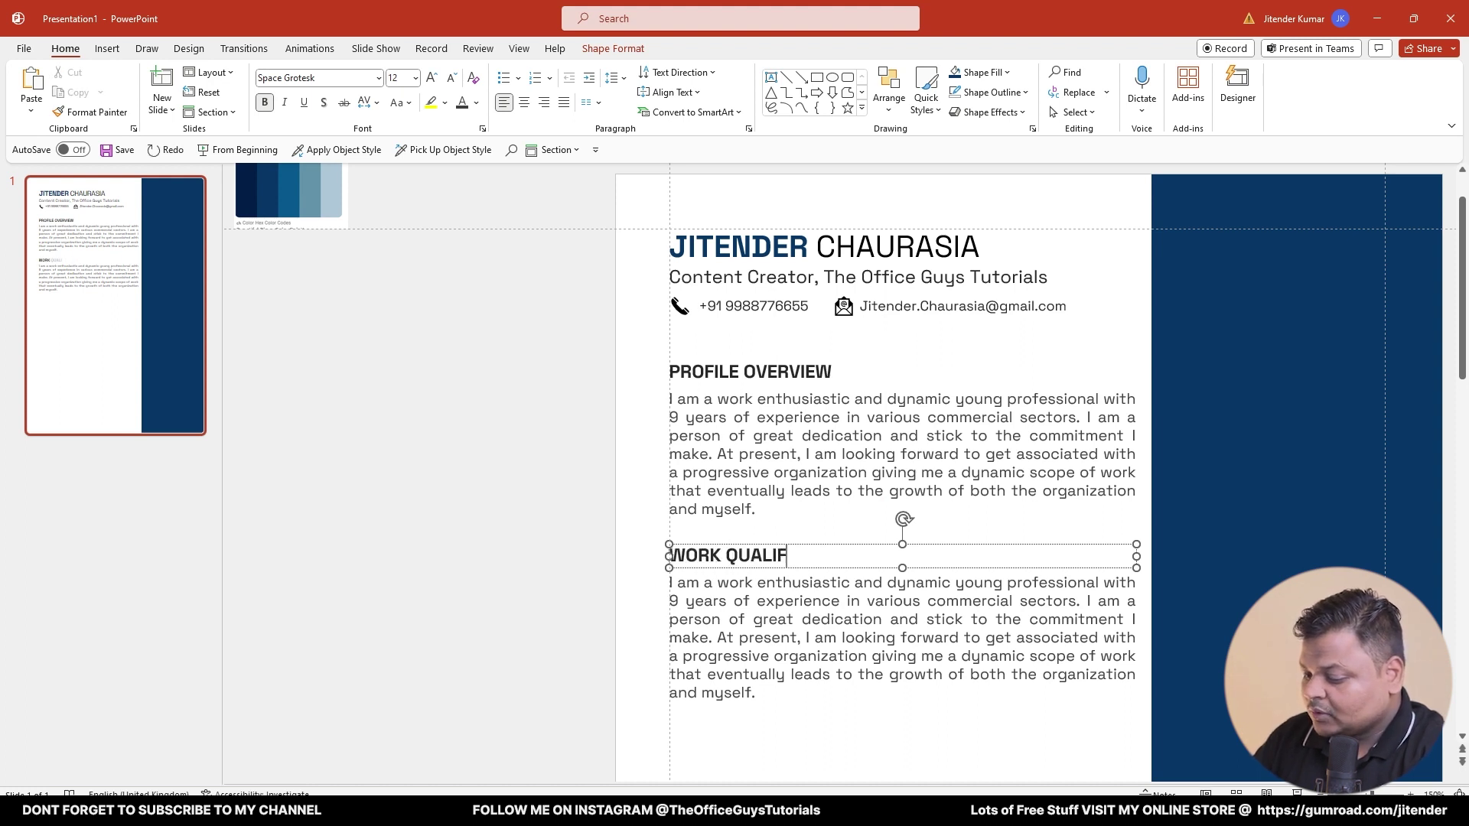
type("UCATION")
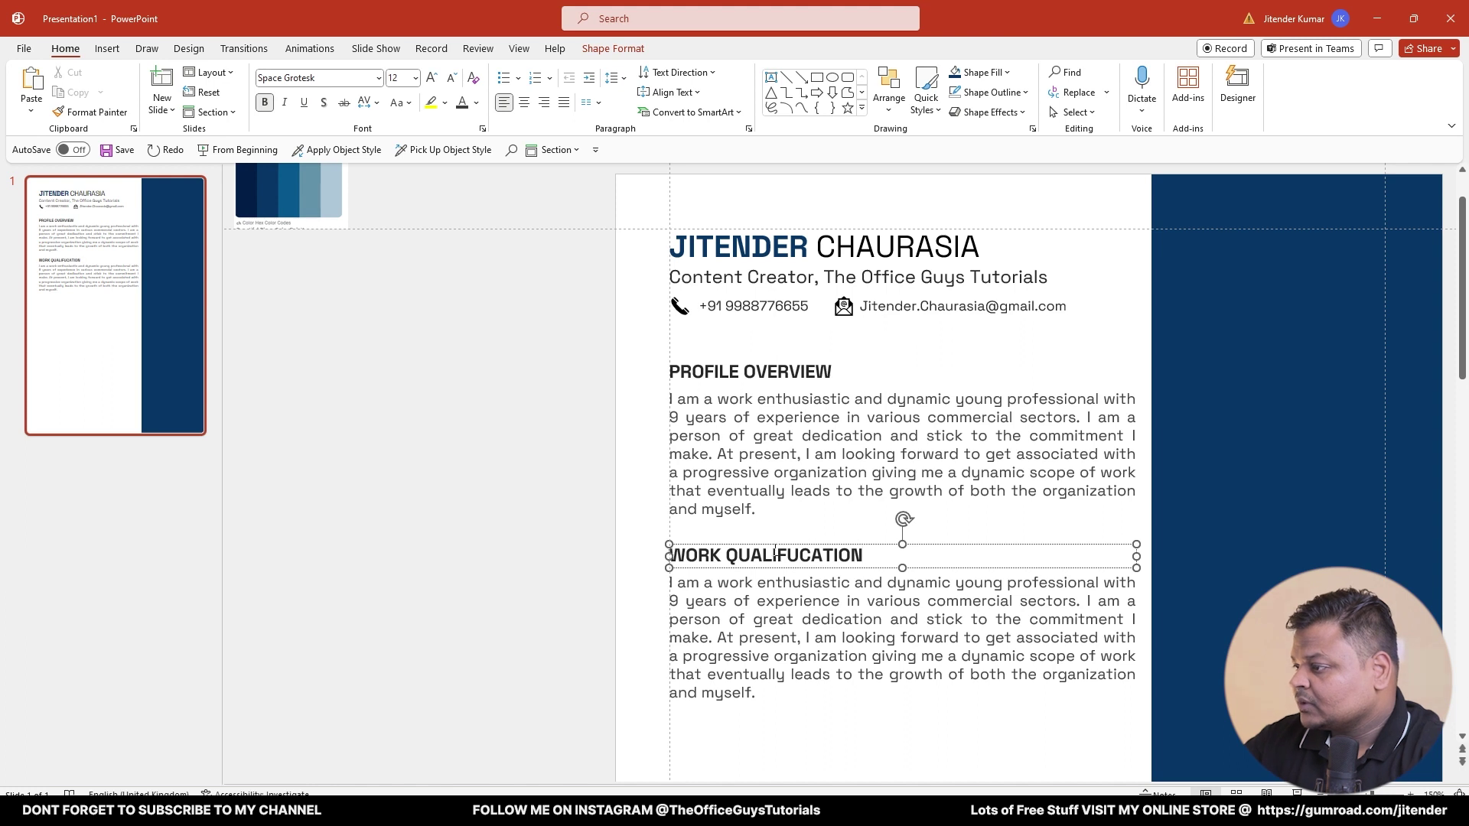
left_click(796, 556)
key("BackSpace")
type("I")
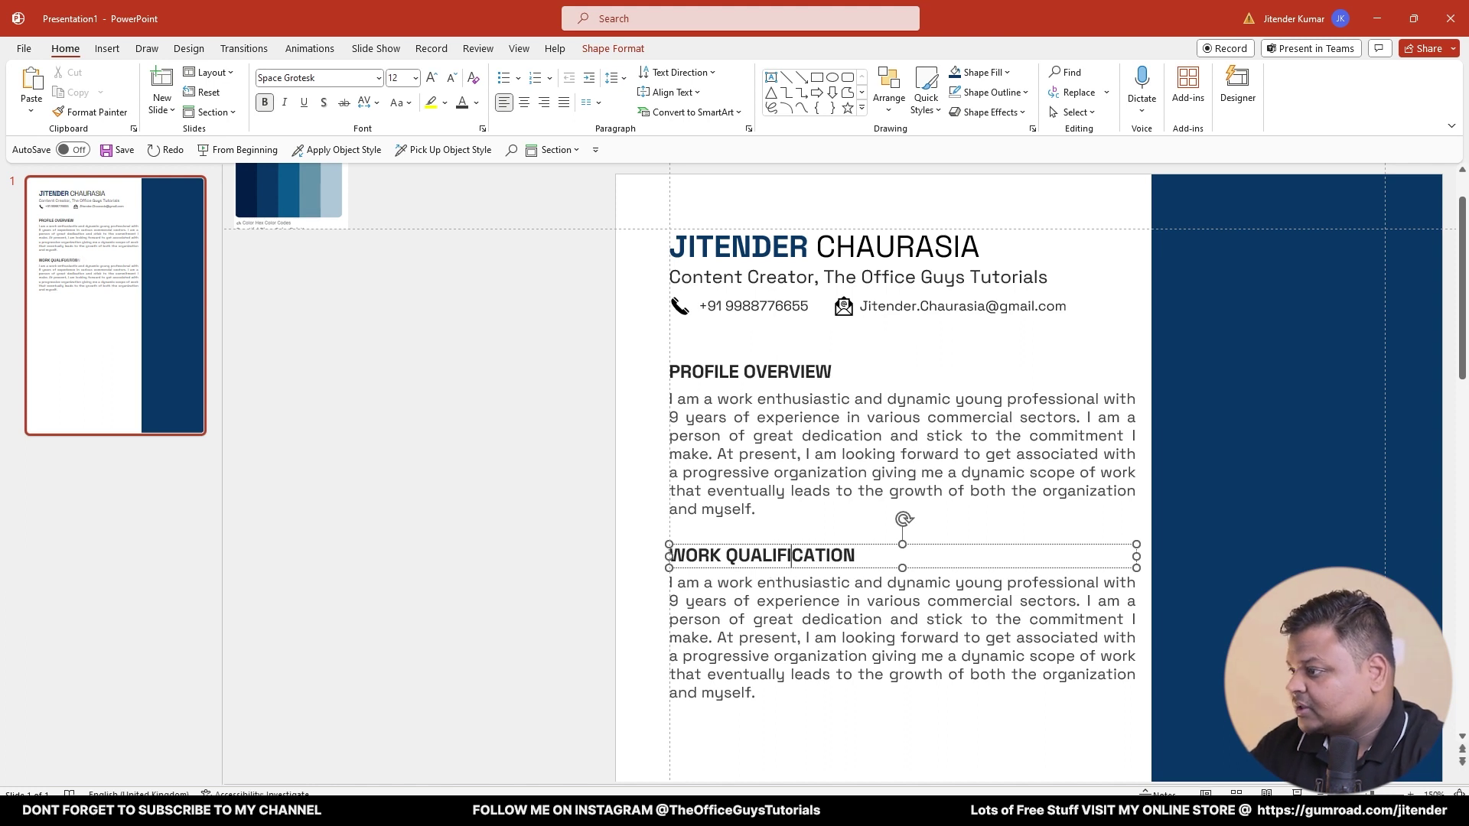
left_click(786, 656)
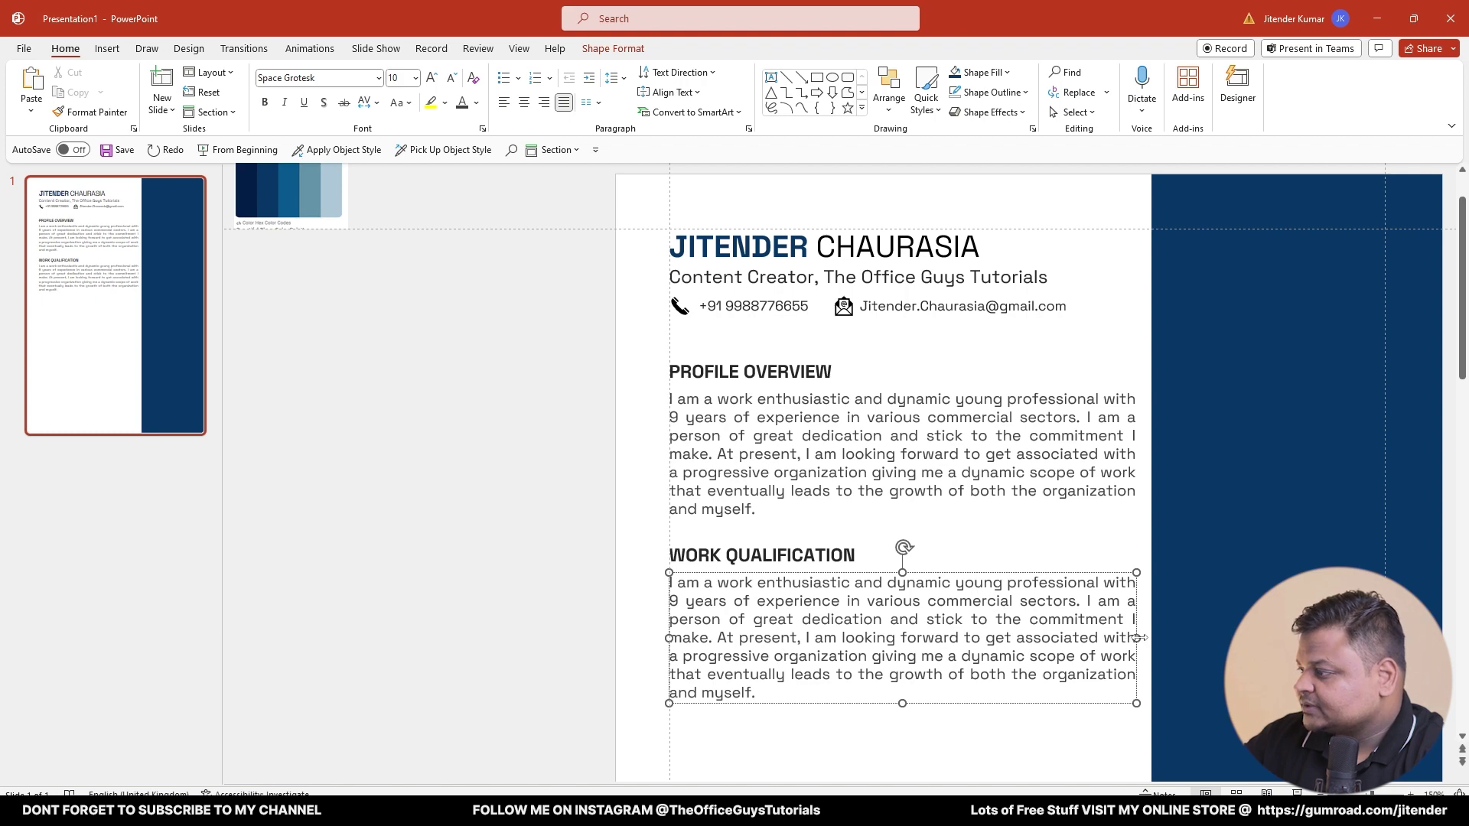
left_click_drag(1138, 638, 976, 638)
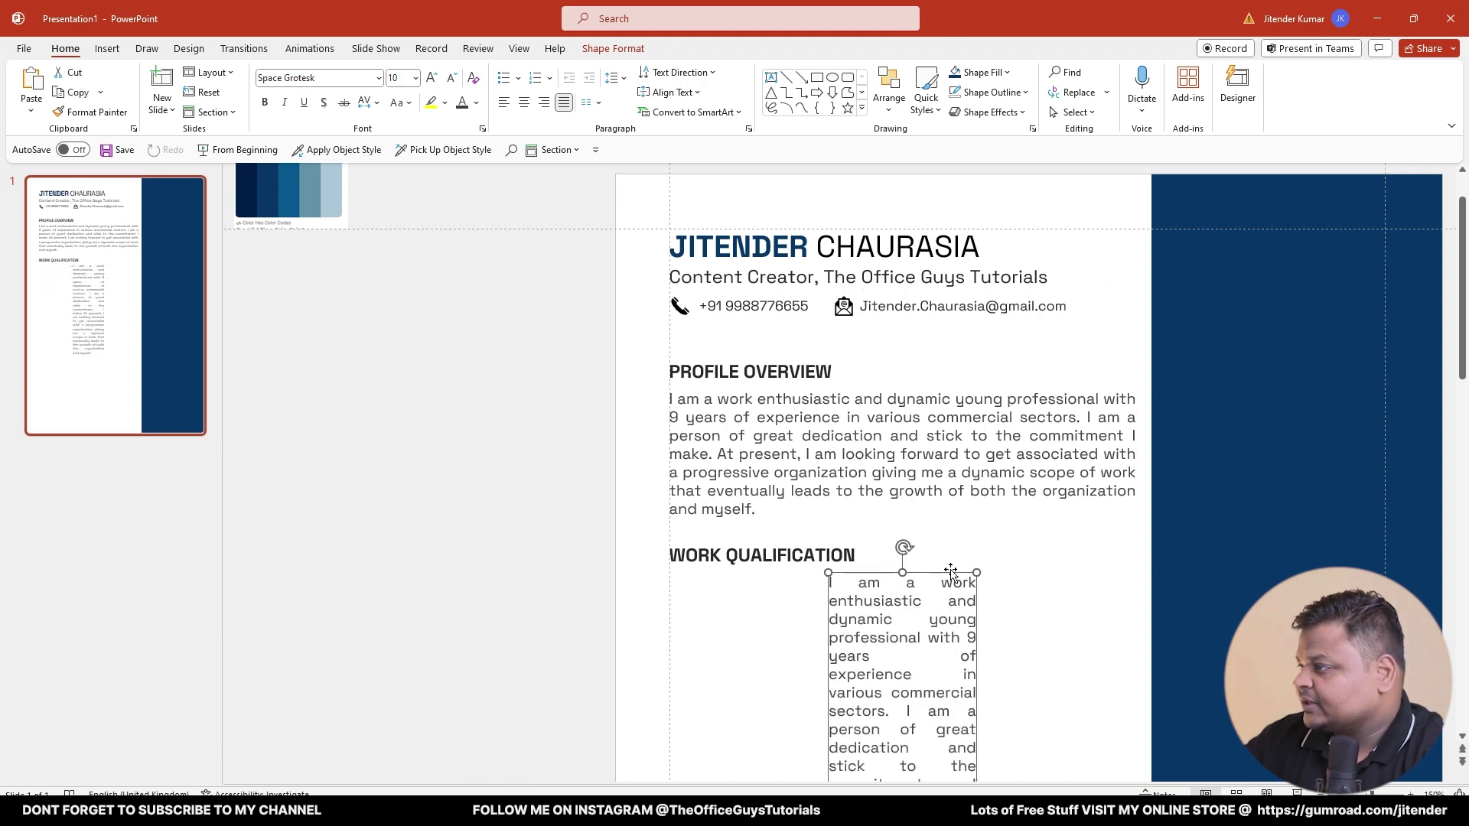
- Make the left box 3.5 cm wide under the heading and widen the paragraph copy to 6.7 cm
left_click(613, 48)
left_click(1261, 103)
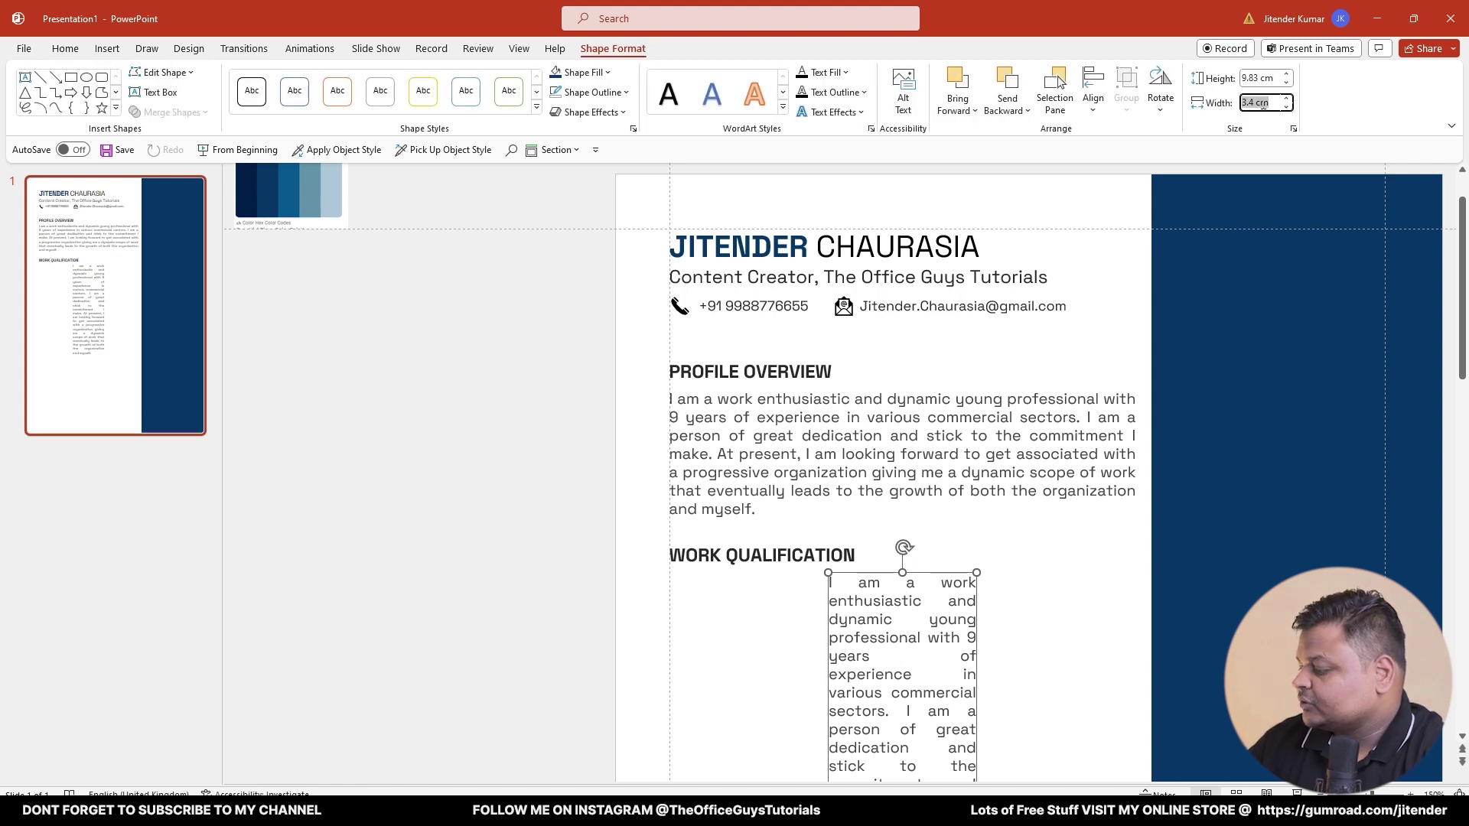
type("3.5")
key("Return")
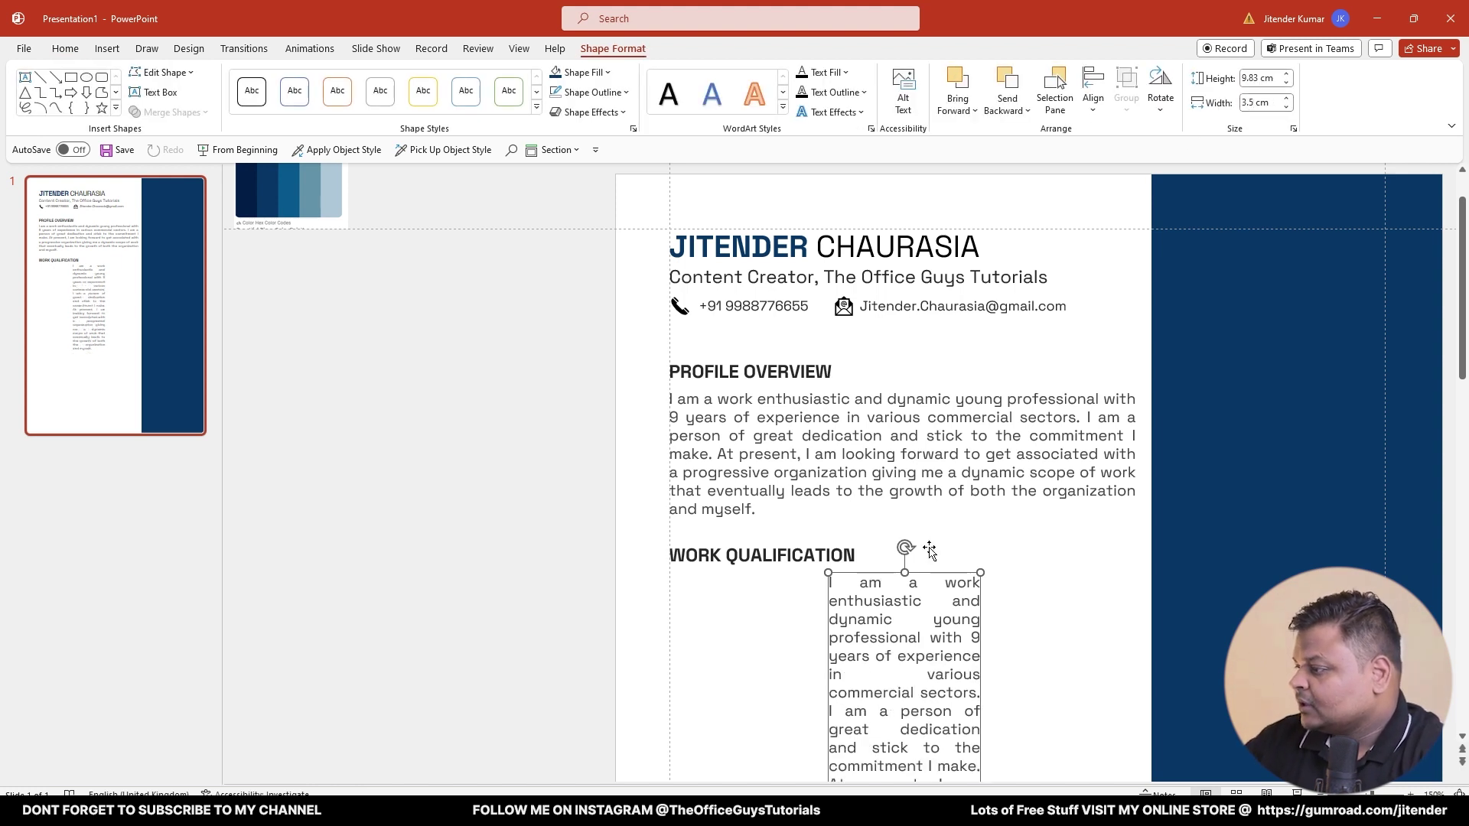
left_click_drag(882, 575, 901, 589)
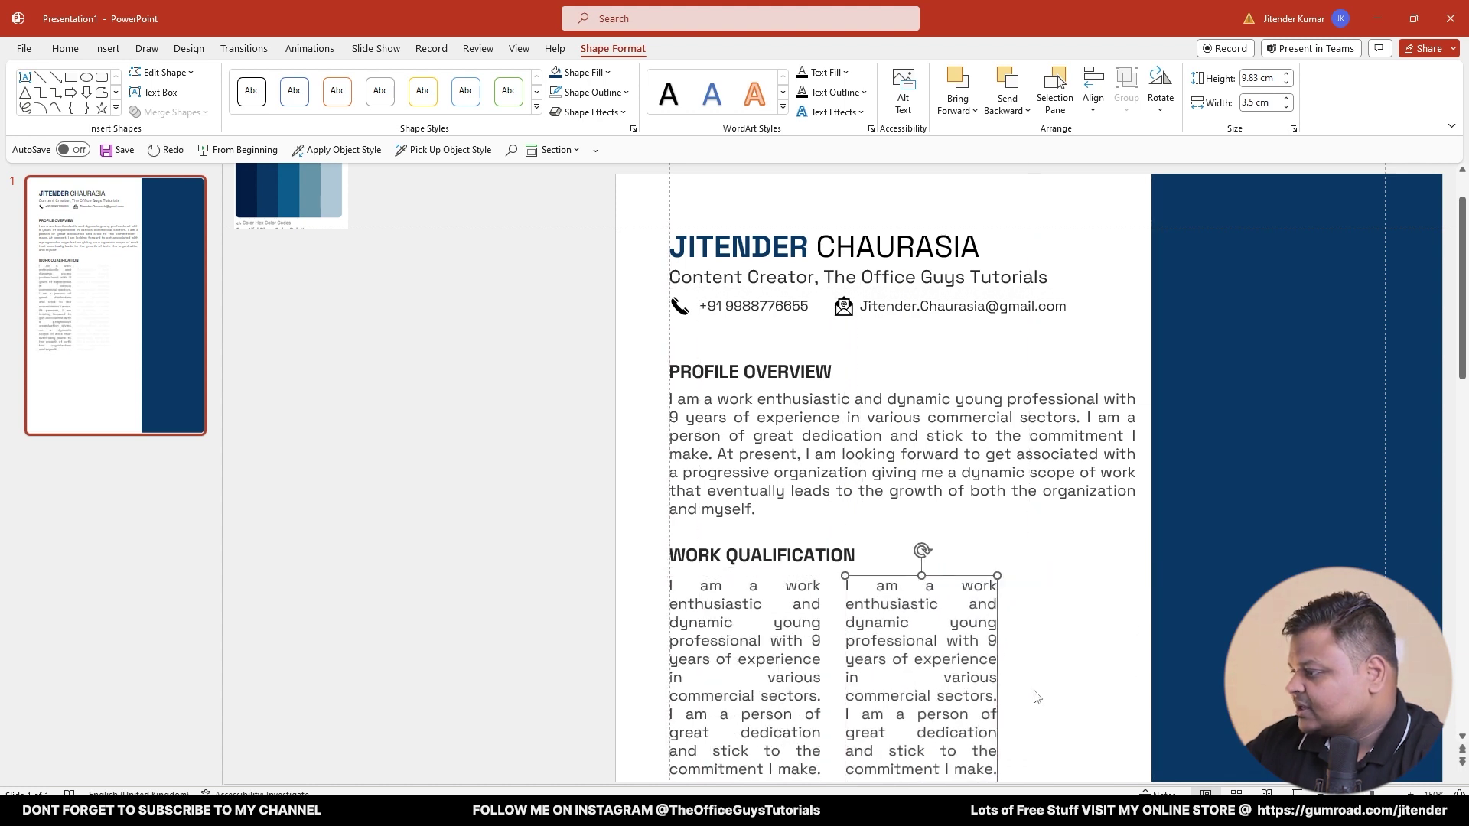
scroll(1010, 712, "down", 1)
left_click_drag(997, 753, 1137, 750)
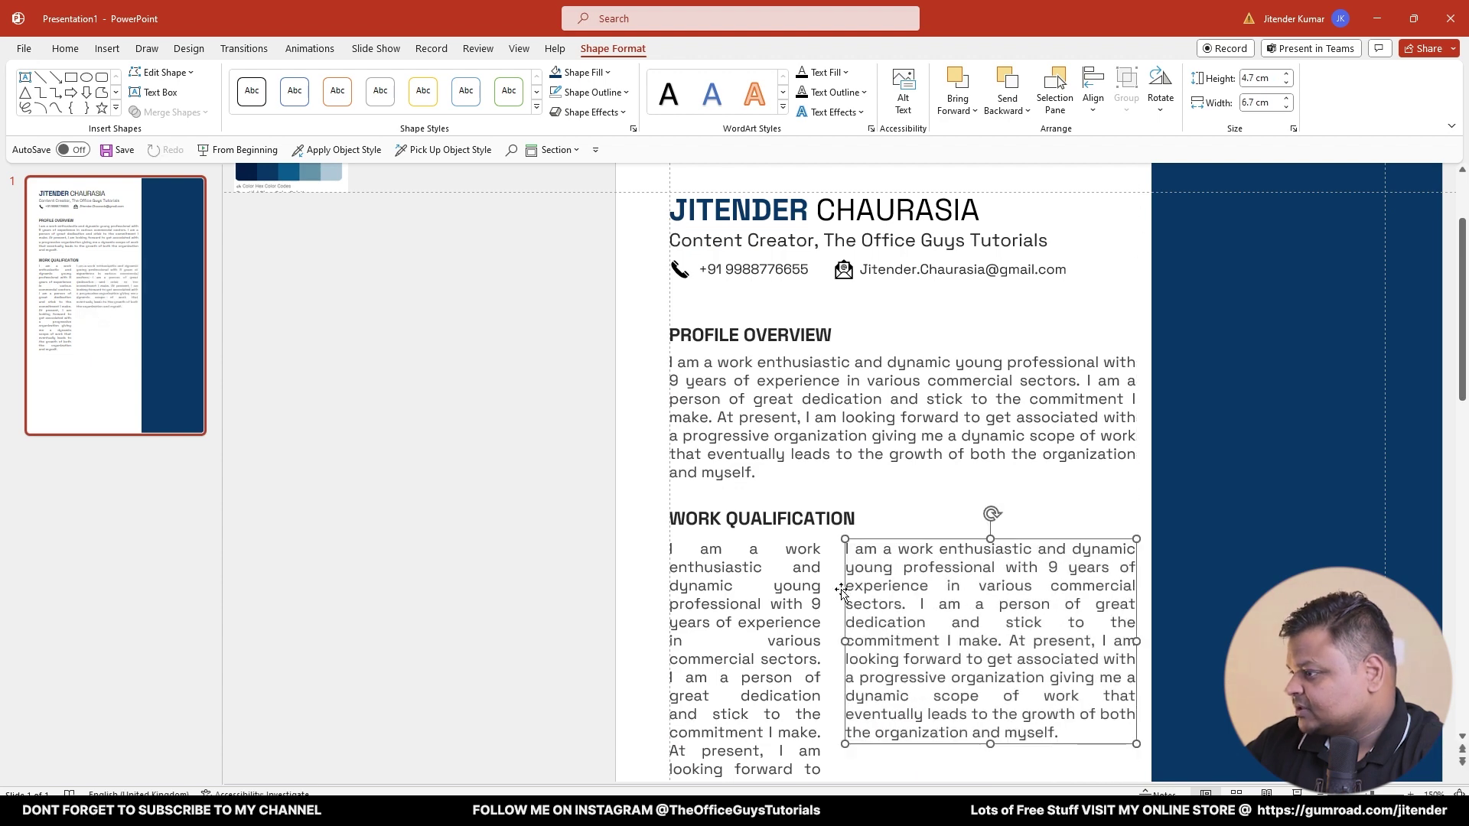
- Left-align the text in the narrow left column
triple_click(735, 559)
scroll(796, 600, "down", 10)
scroll(615, 302, "up", 2)
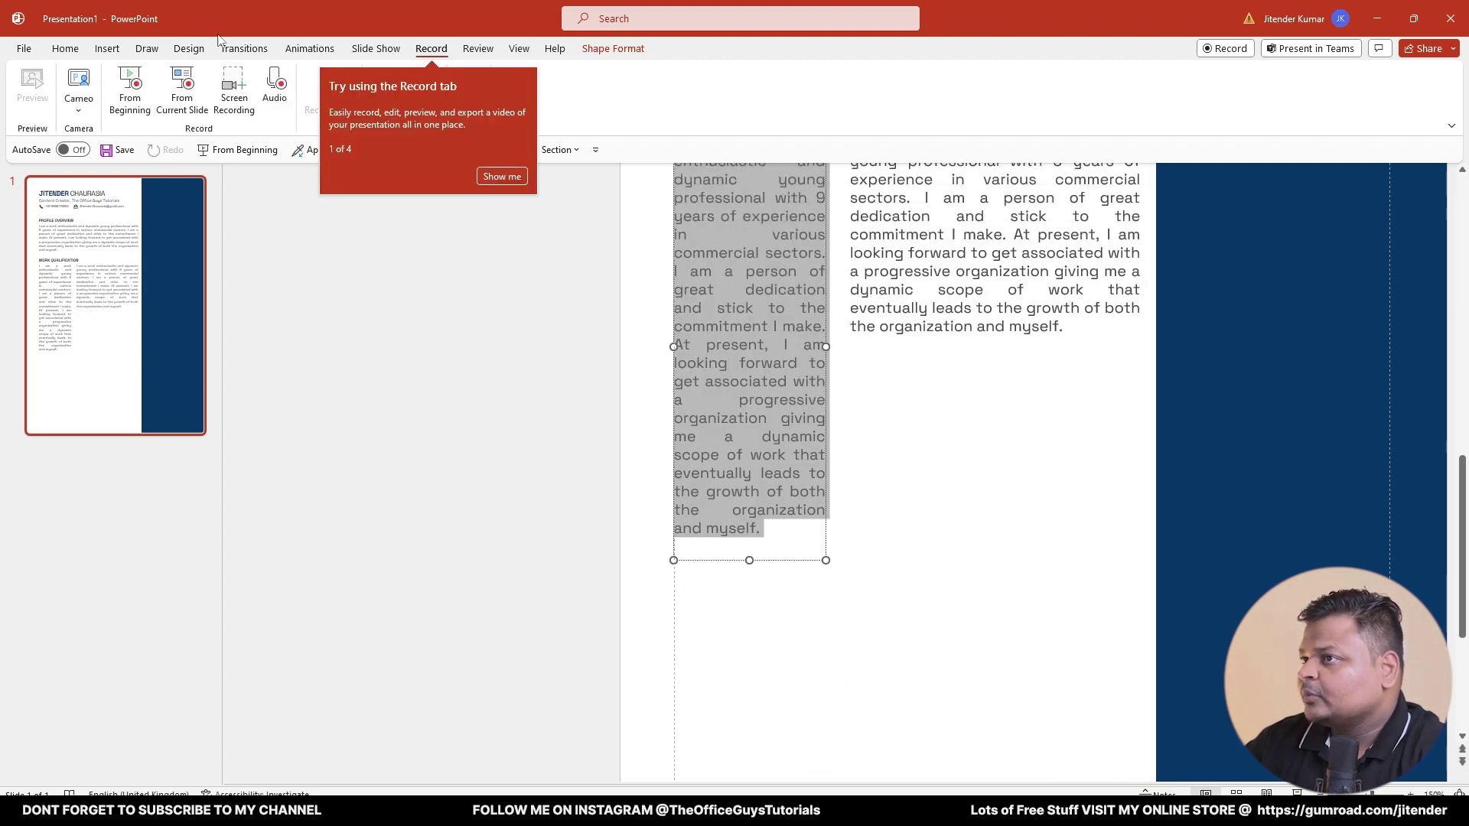
left_click(49, 54)
left_click(503, 102)
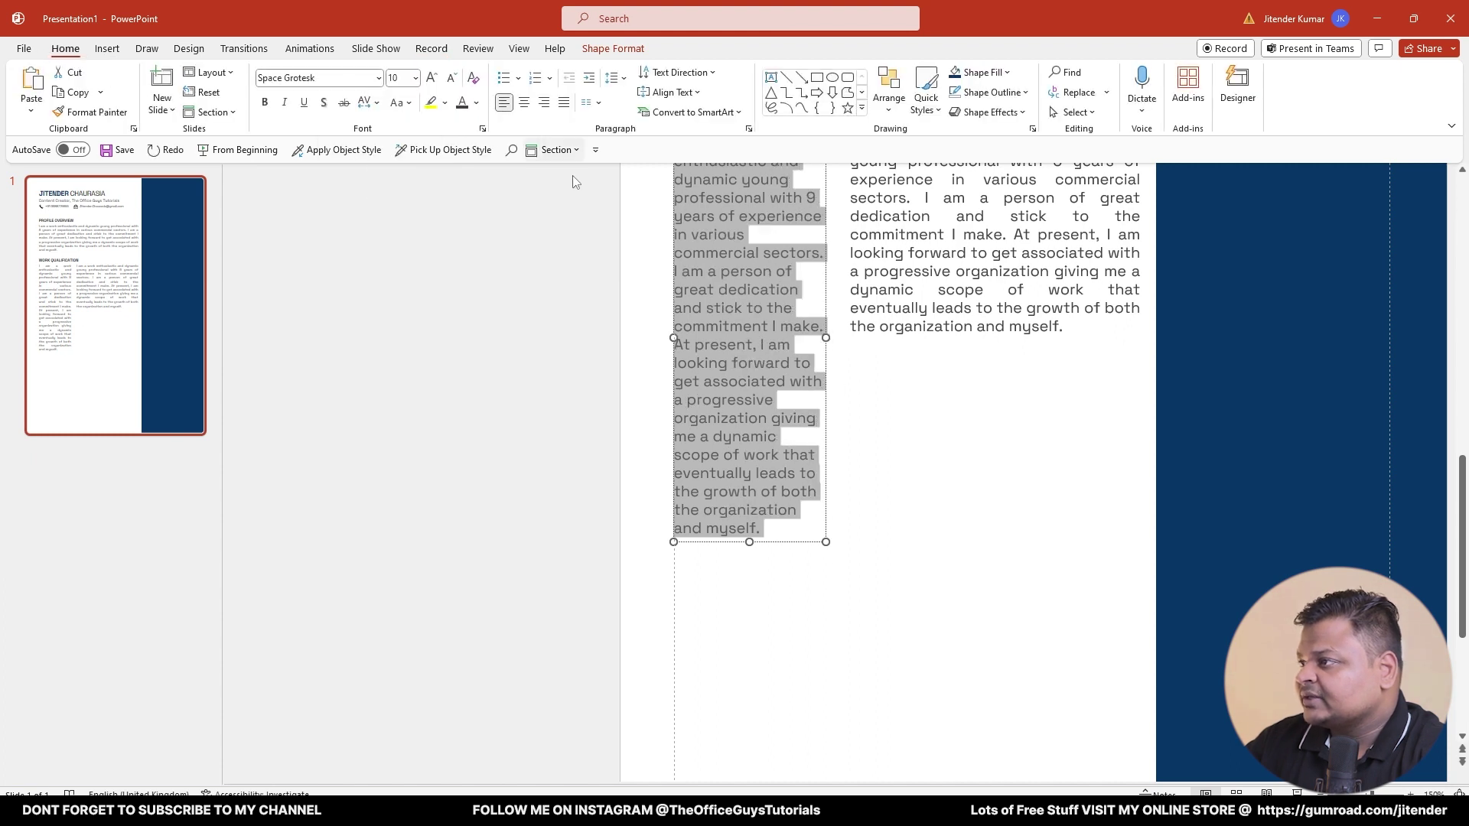
scroll(964, 471, "up", 6)
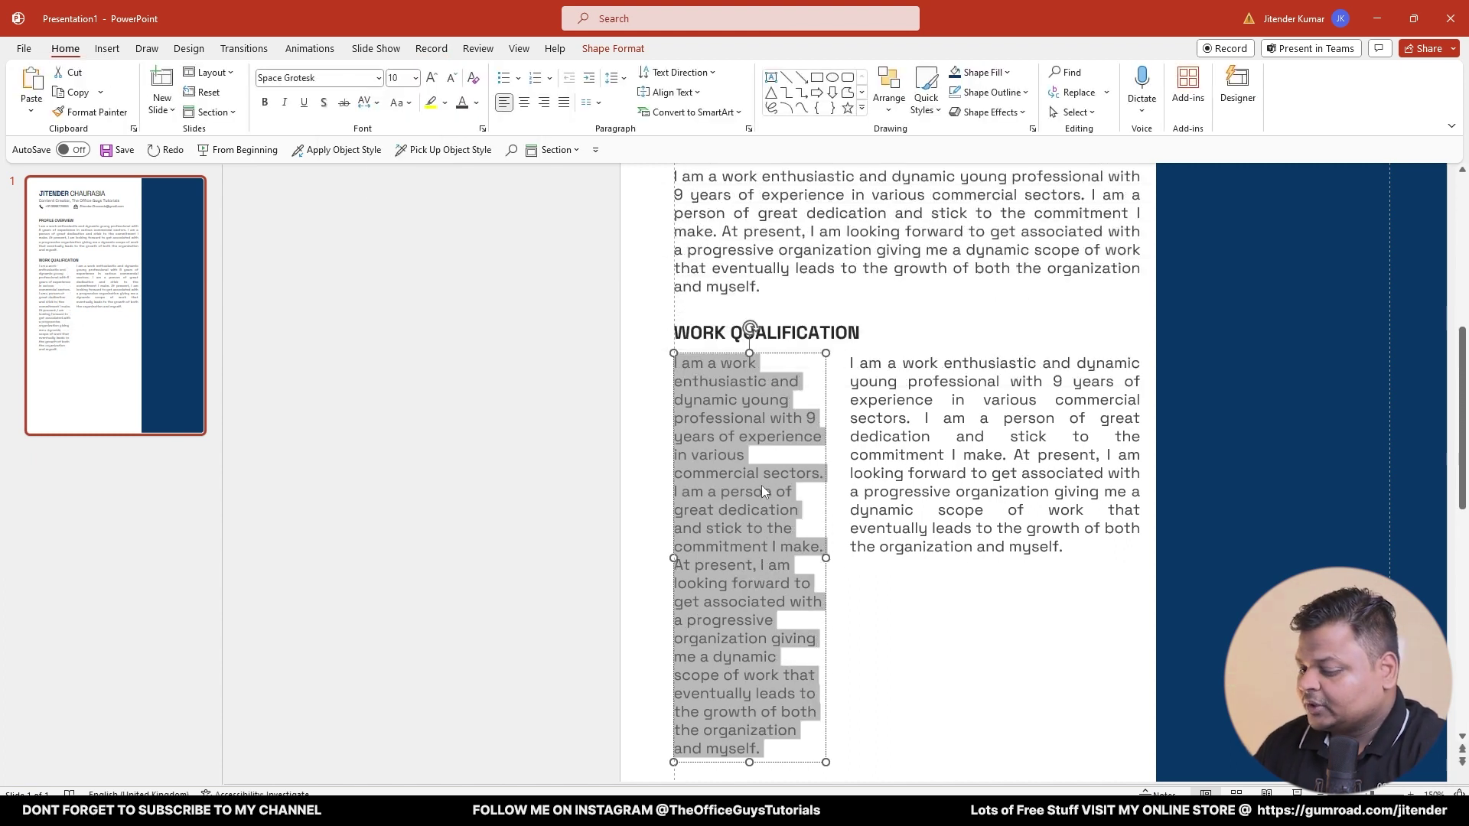
- Replace the left column text with 'Manager' in a dark bold font
type("Manager")
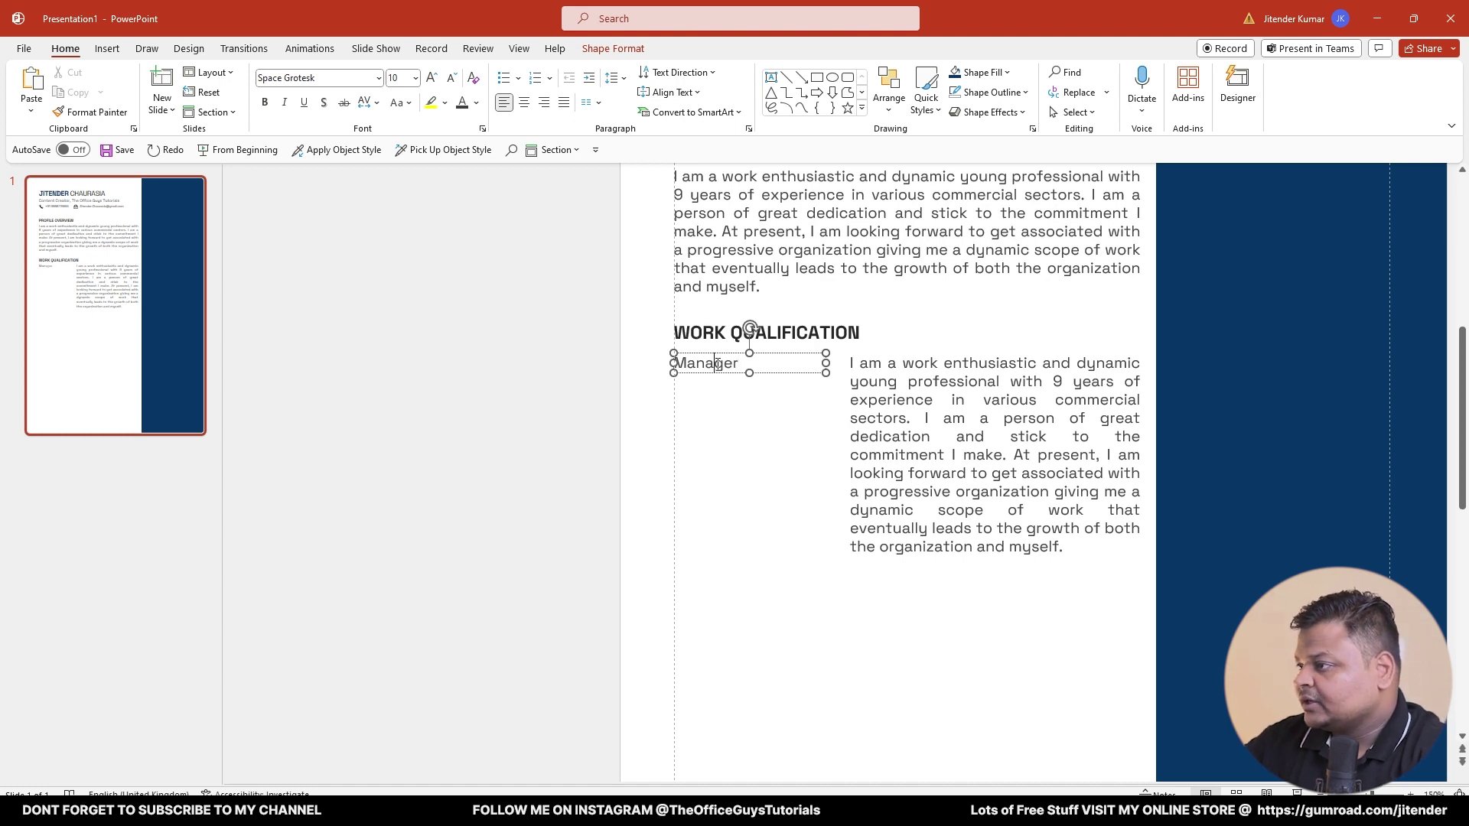
double_click(715, 363)
left_click(476, 102)
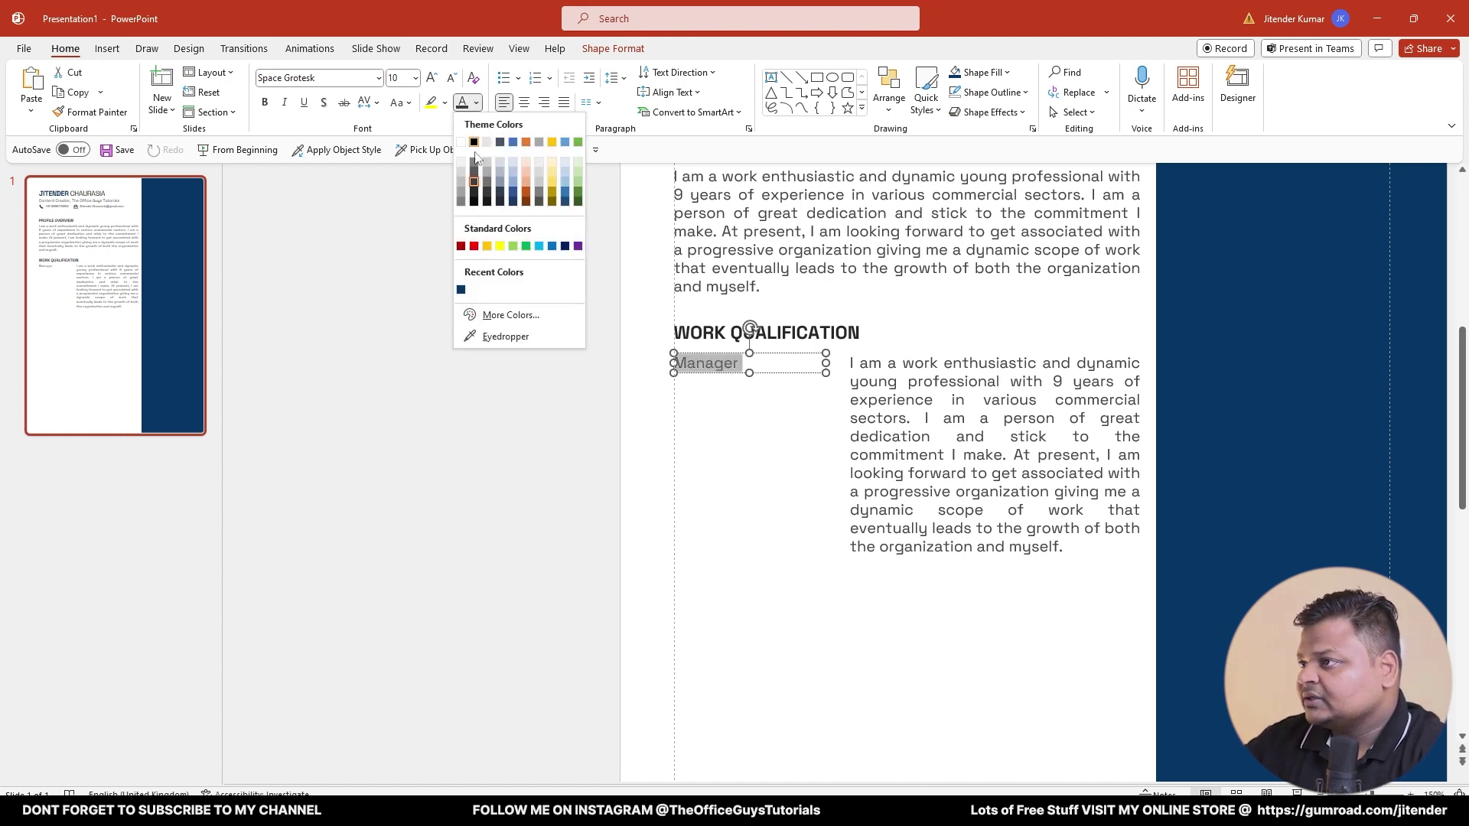
left_click(475, 201)
left_click(269, 106)
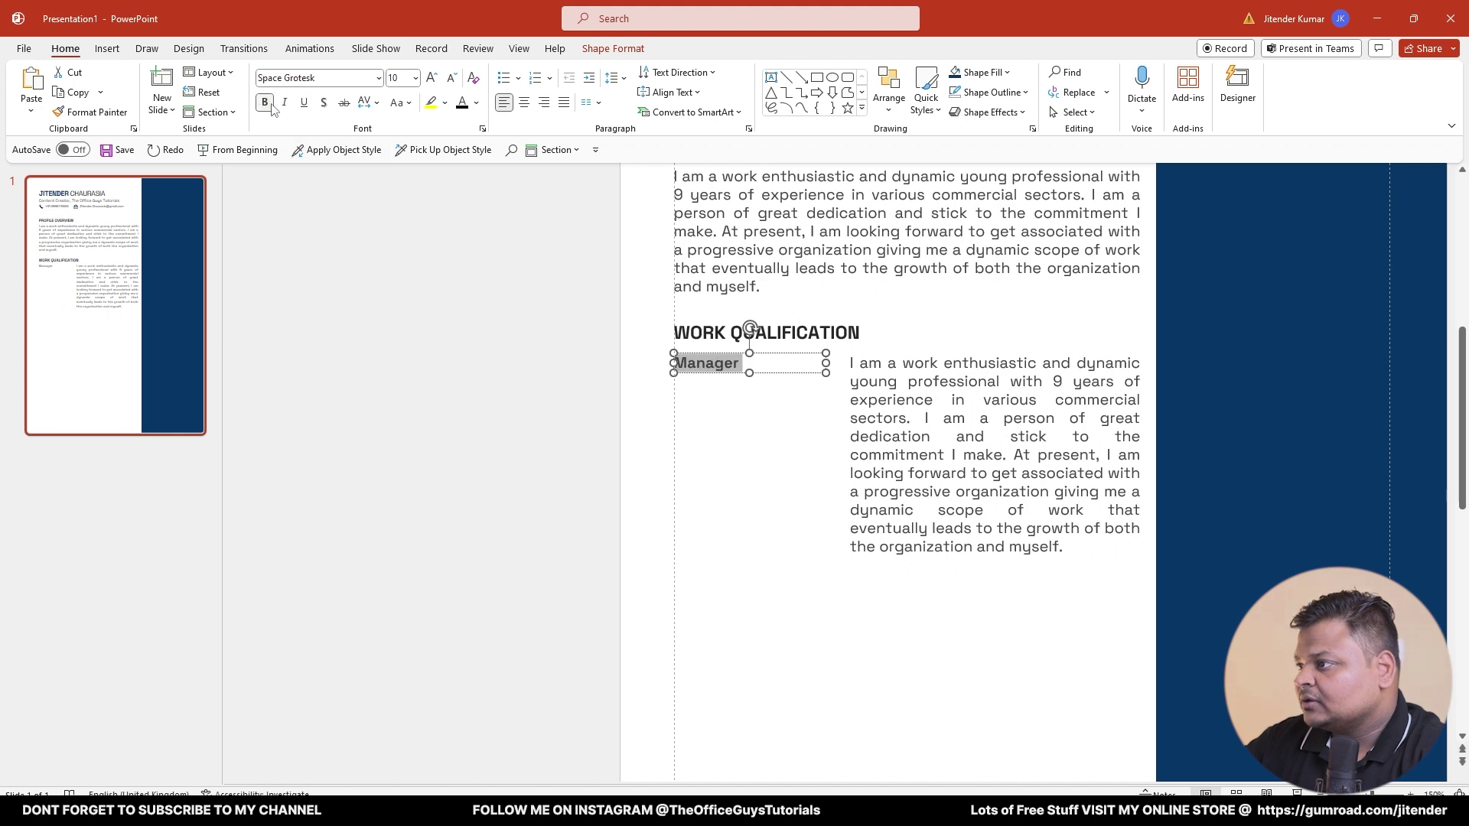
left_click(857, 387)
- Copy the Manager line below as an 8 pt non-bold '2017-2022' date
left_click(725, 364)
left_click_drag(726, 364, 728, 398)
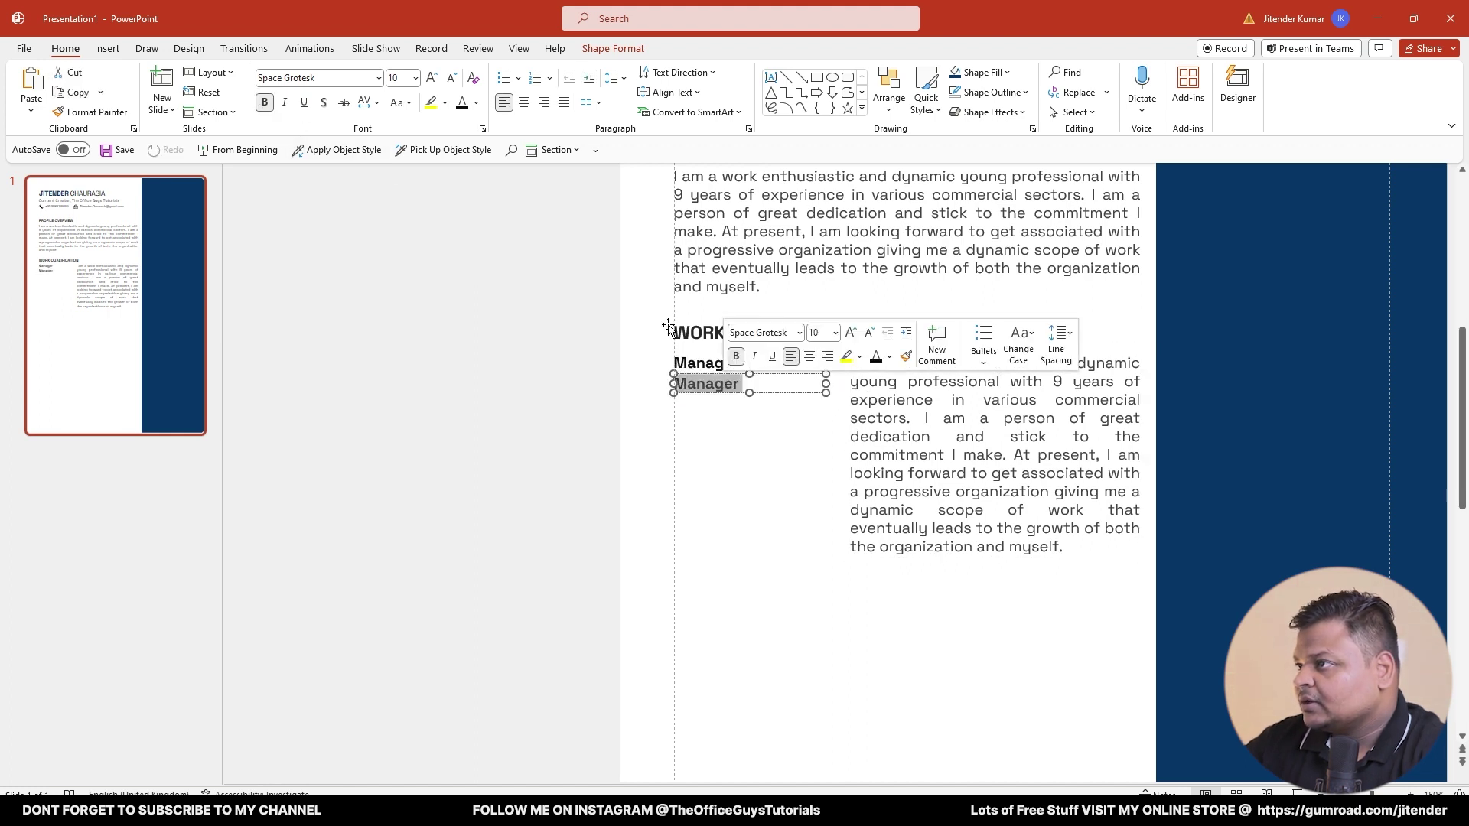
left_click(451, 77)
left_click(452, 77)
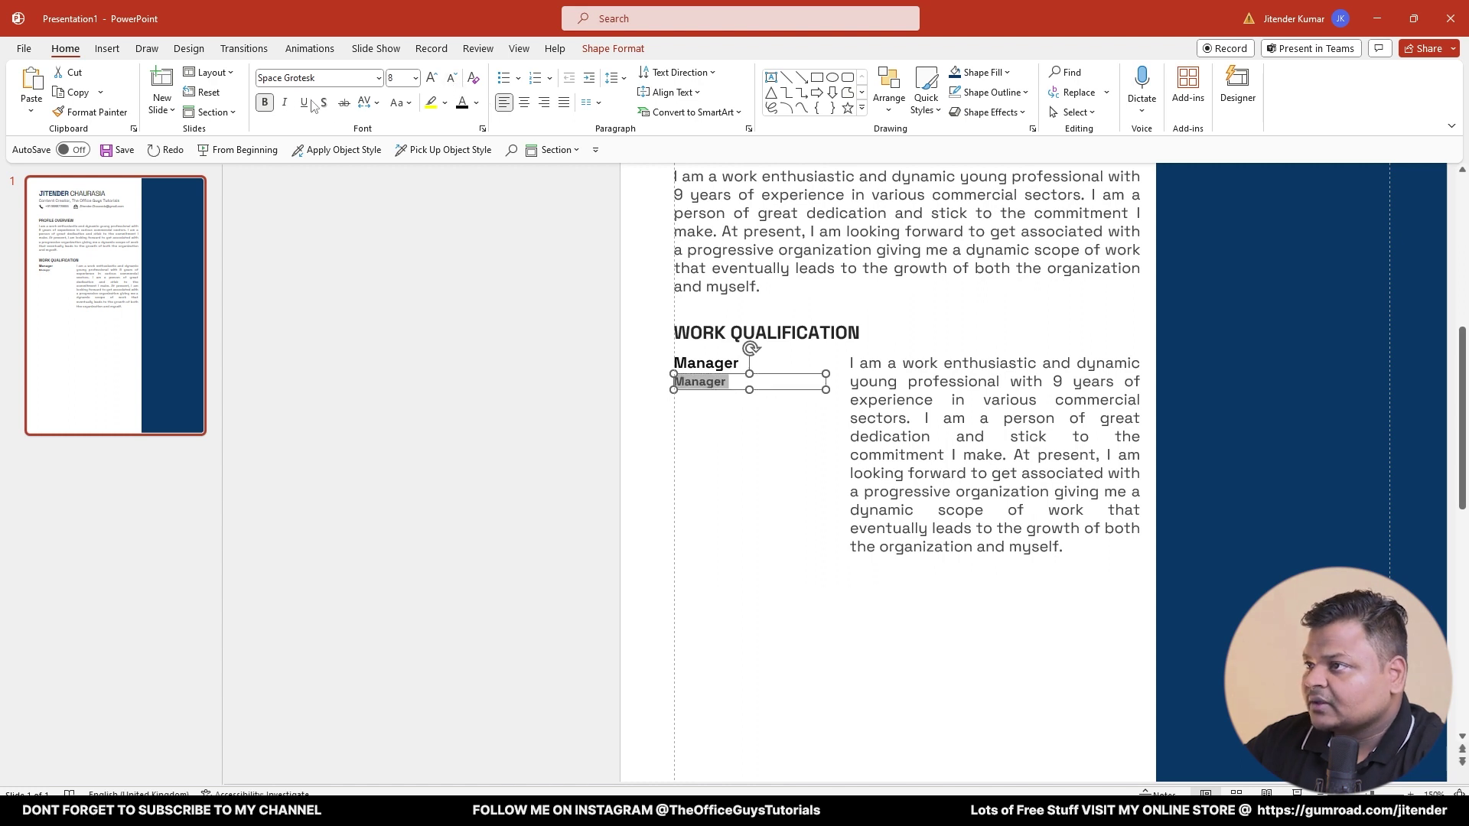
left_click(265, 103)
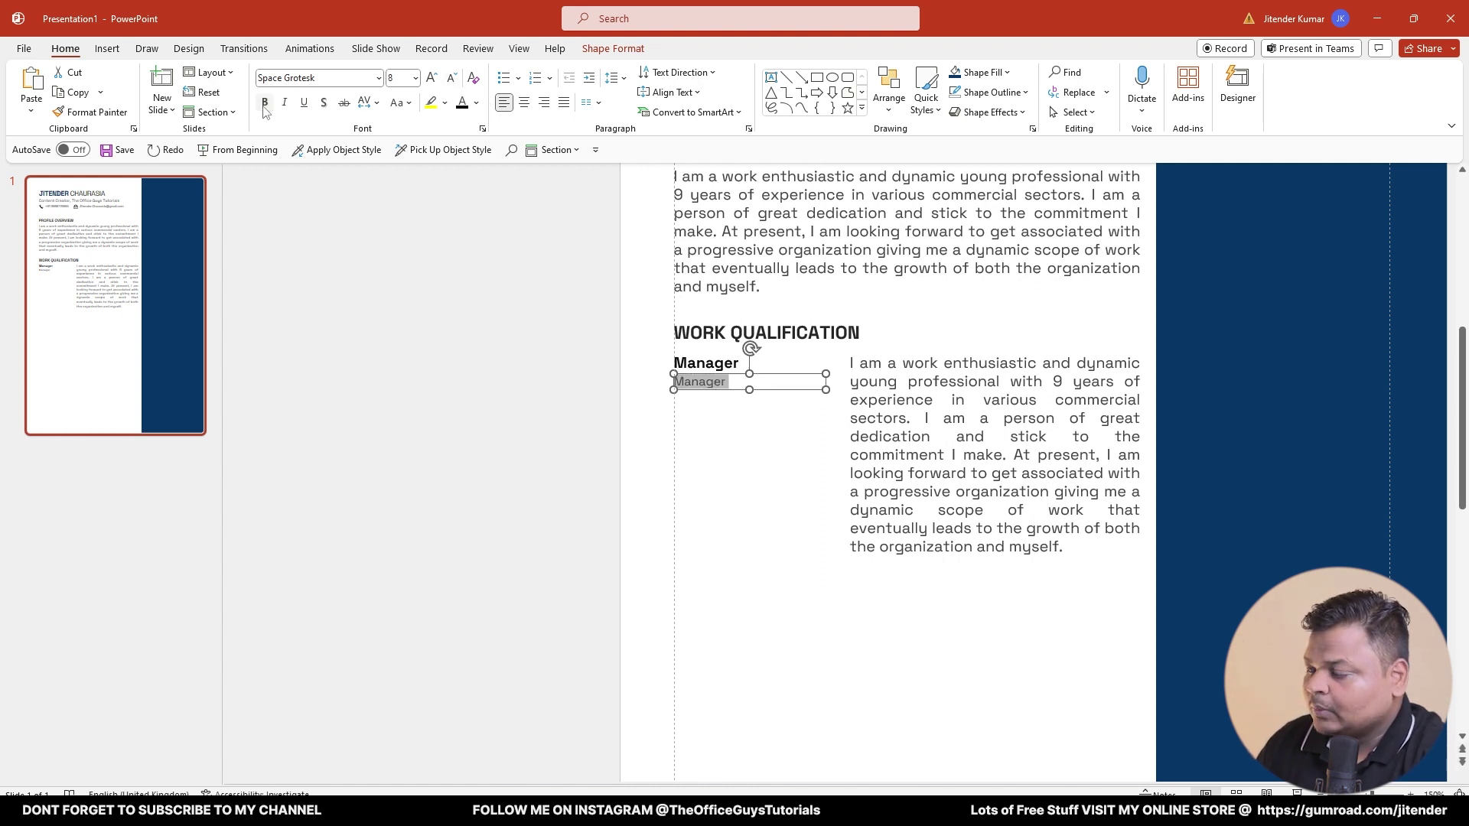
type("2017-2022")
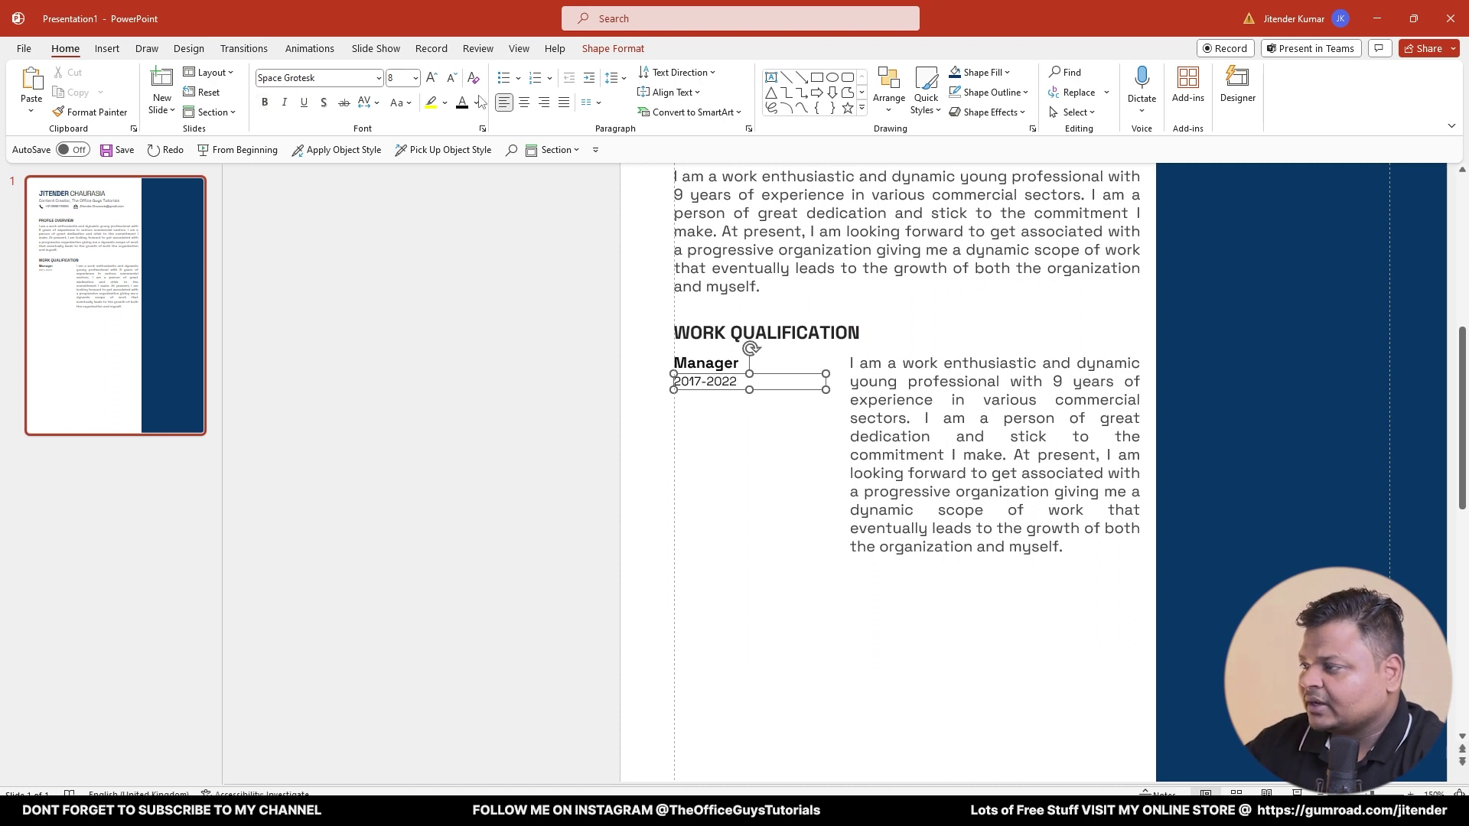
- Widen the description box leftward and cut its text so it ends at 'I make'
left_click(933, 459)
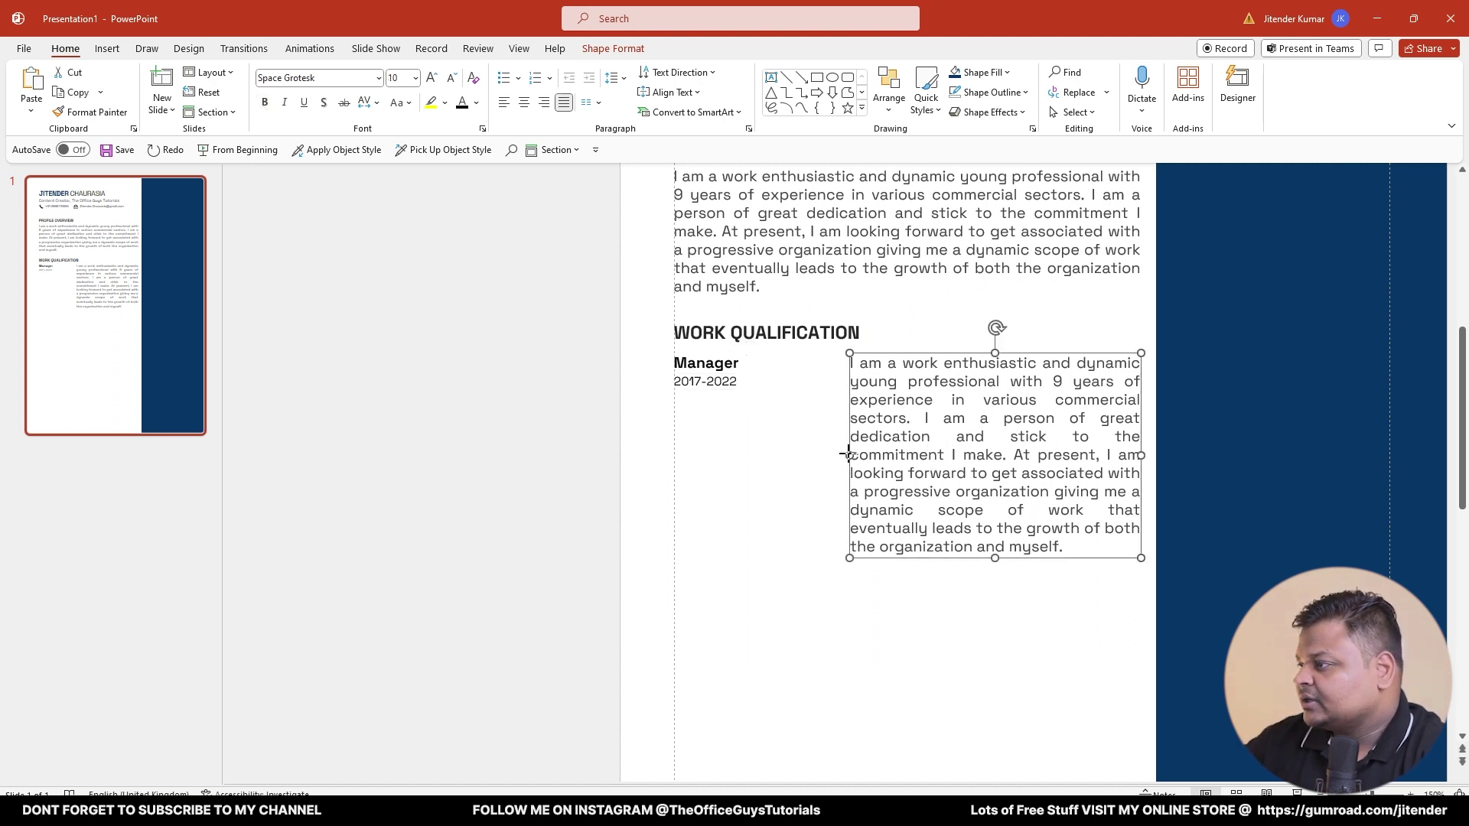
left_click_drag(845, 453, 838, 453)
triple_click(948, 436)
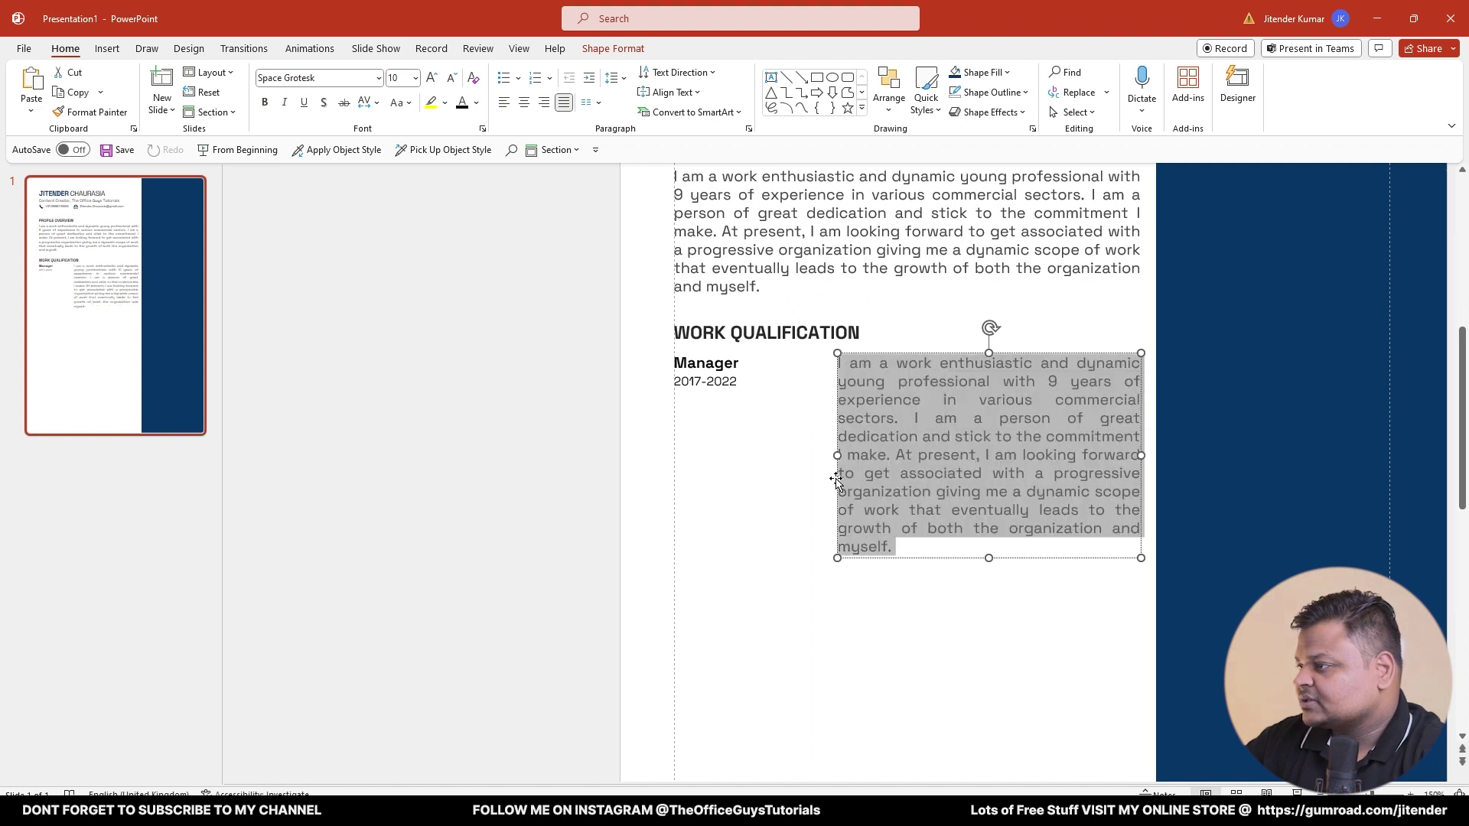
left_click(929, 442)
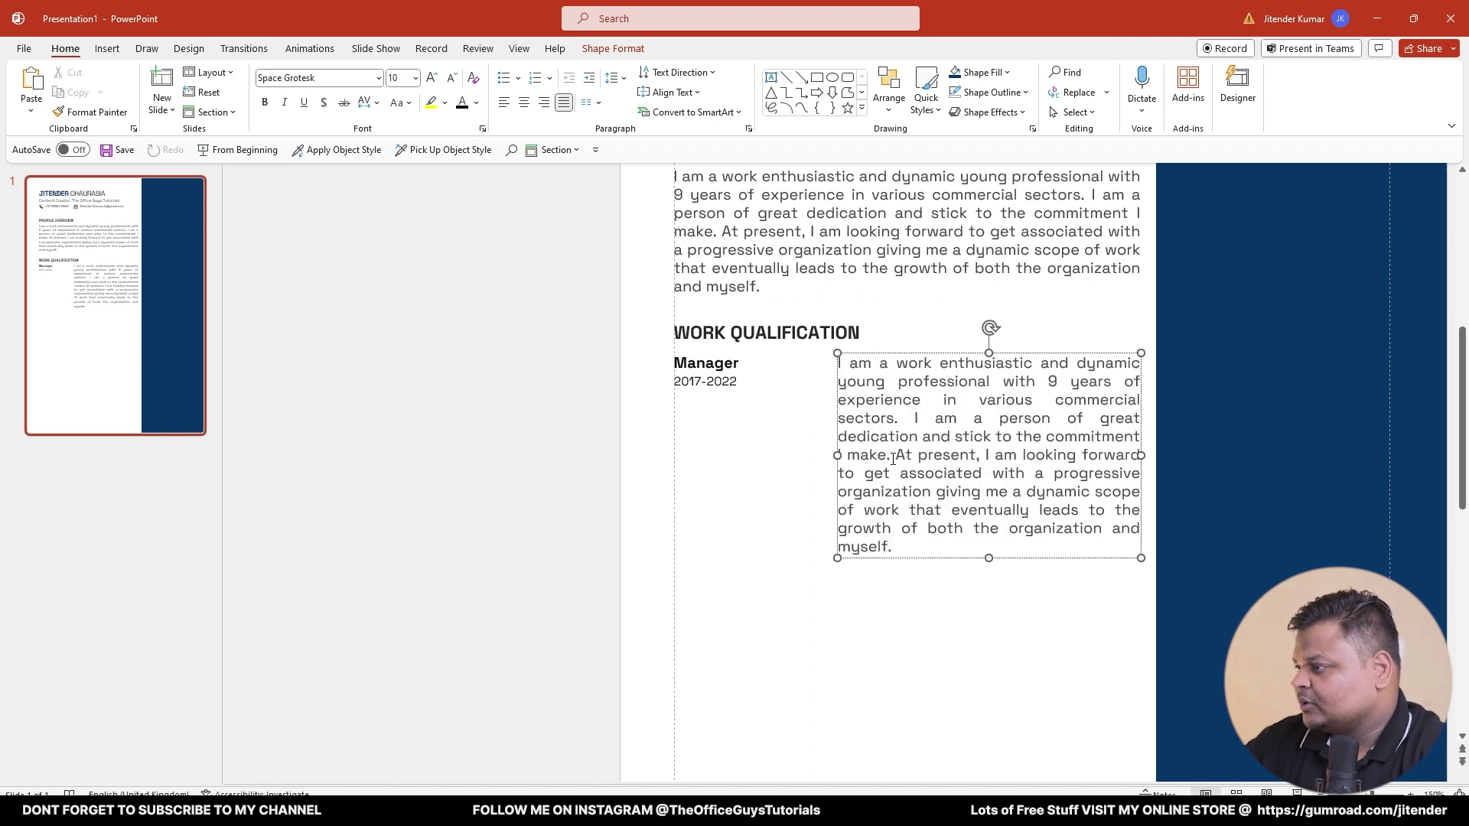
left_click_drag(893, 459, 895, 548)
key("BackSpace")
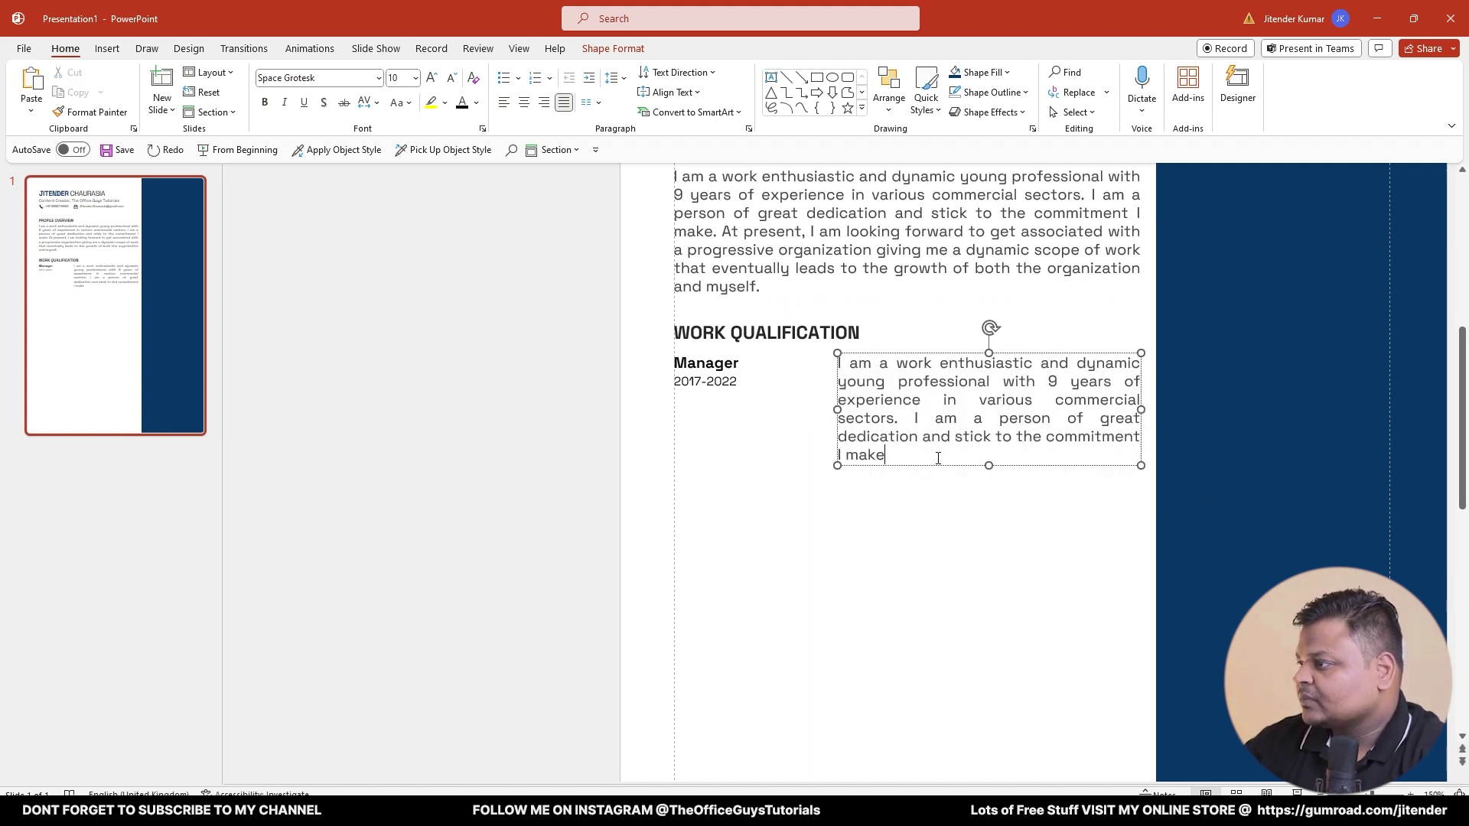
left_click(925, 565)
- Duplicate the Manager entry and its description below the first
left_click(719, 375)
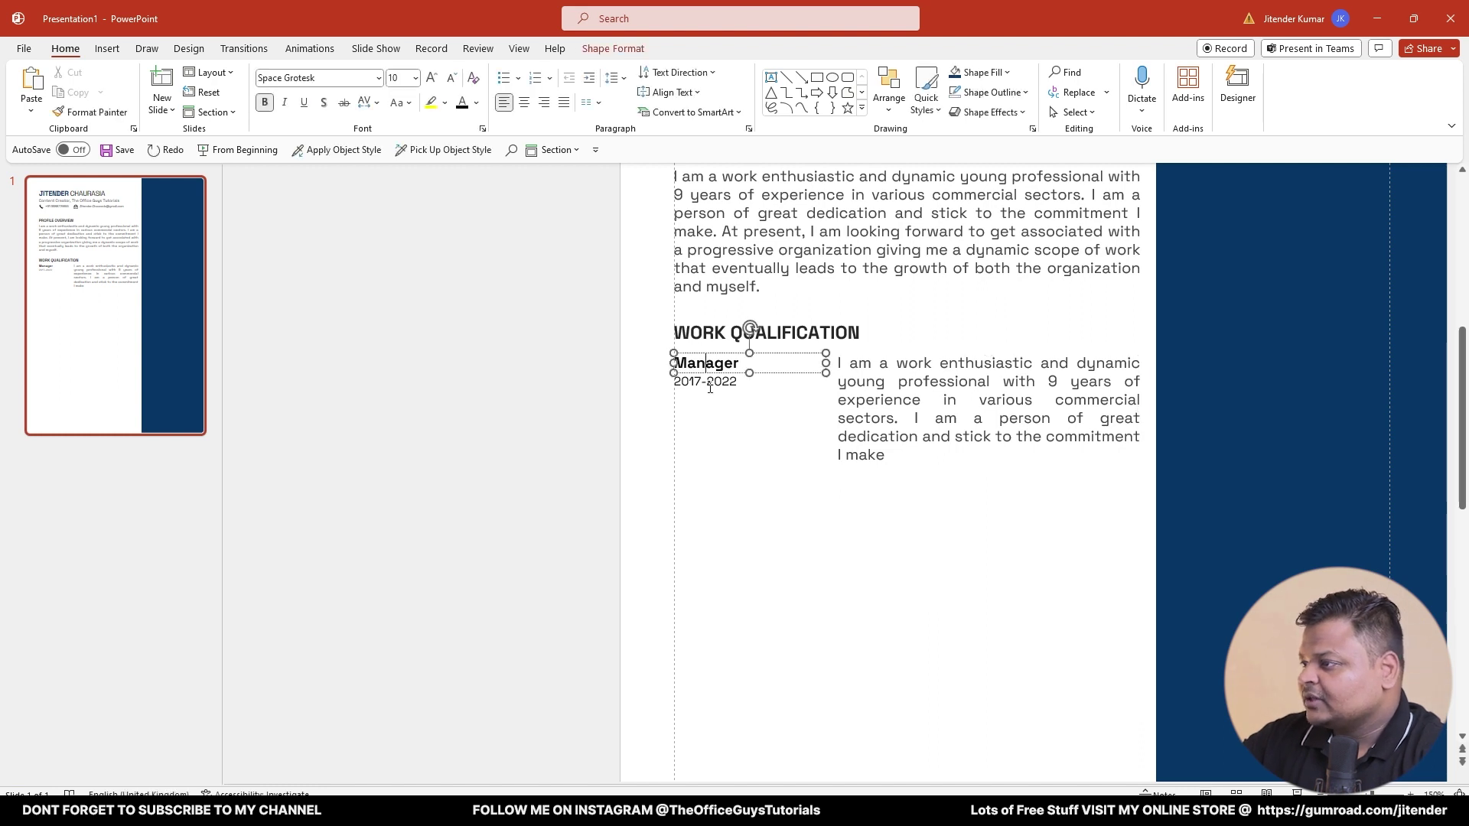
left_click(901, 367, "shift")
left_click_drag(857, 359, 854, 485)
- Append ' (R&D)' to the first entry's Manager title
left_click(809, 534)
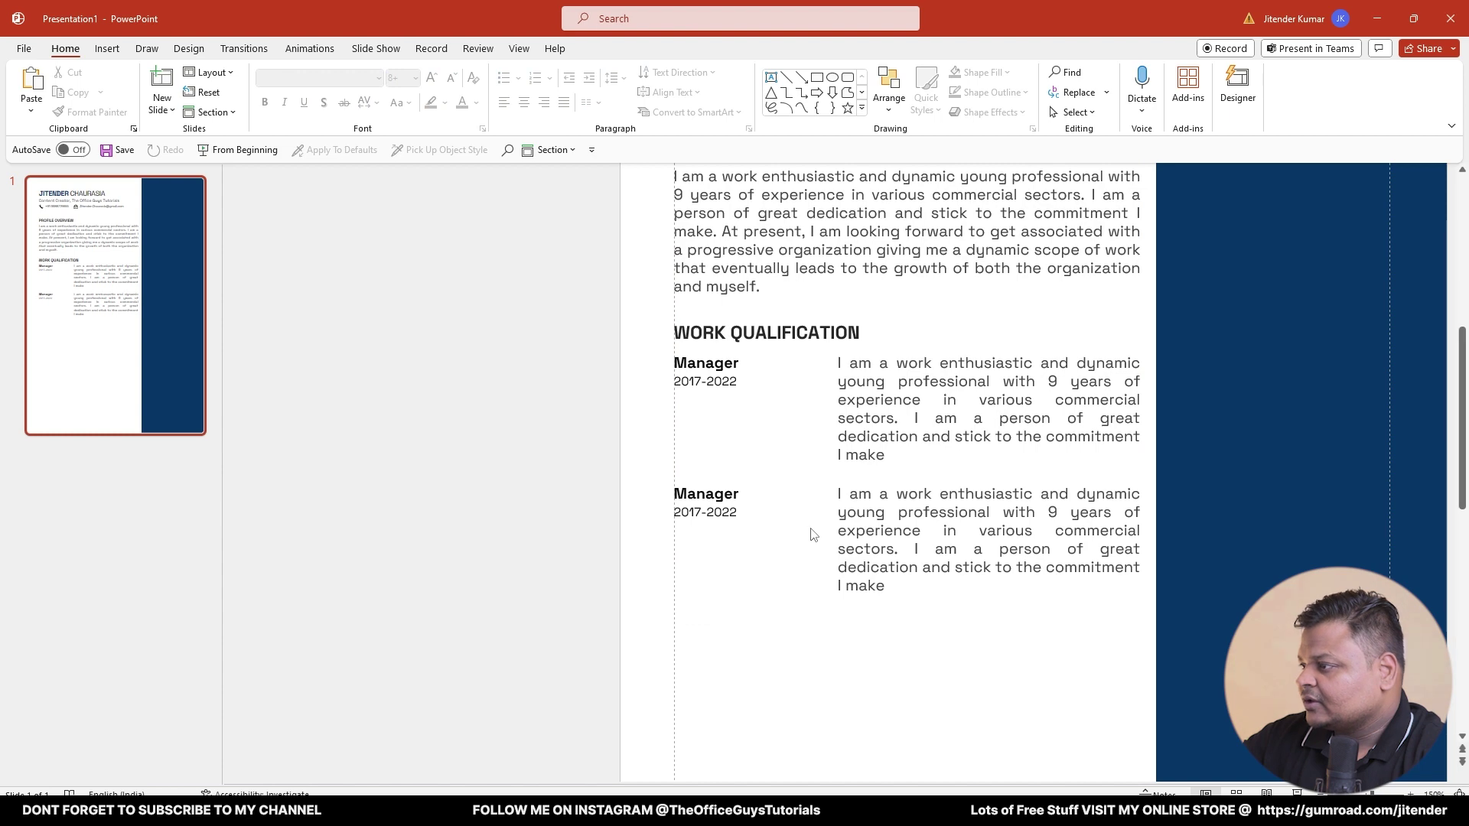
scroll(756, 513, "down", 2)
left_click(618, 314)
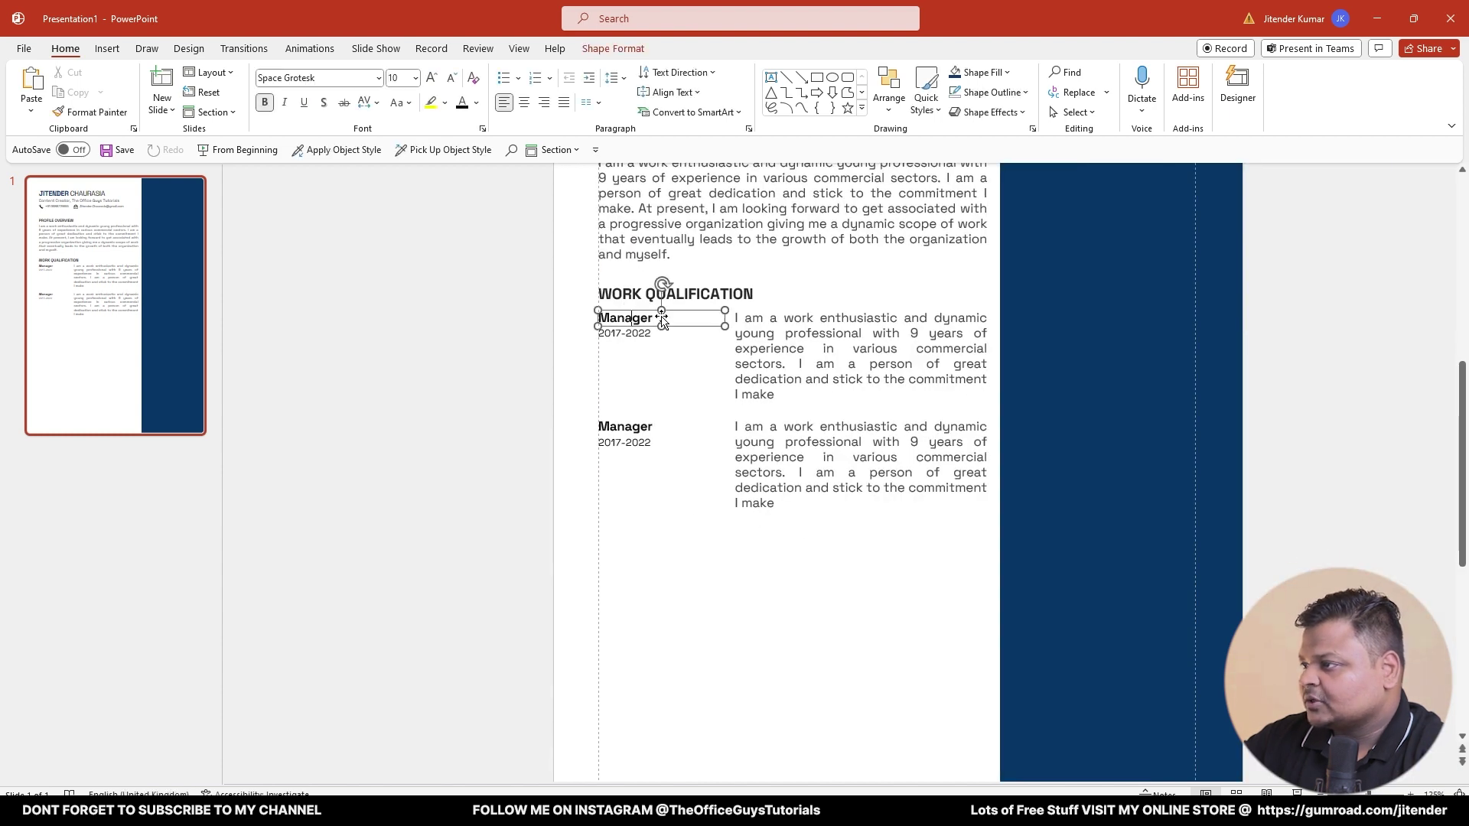
left_click(653, 319)
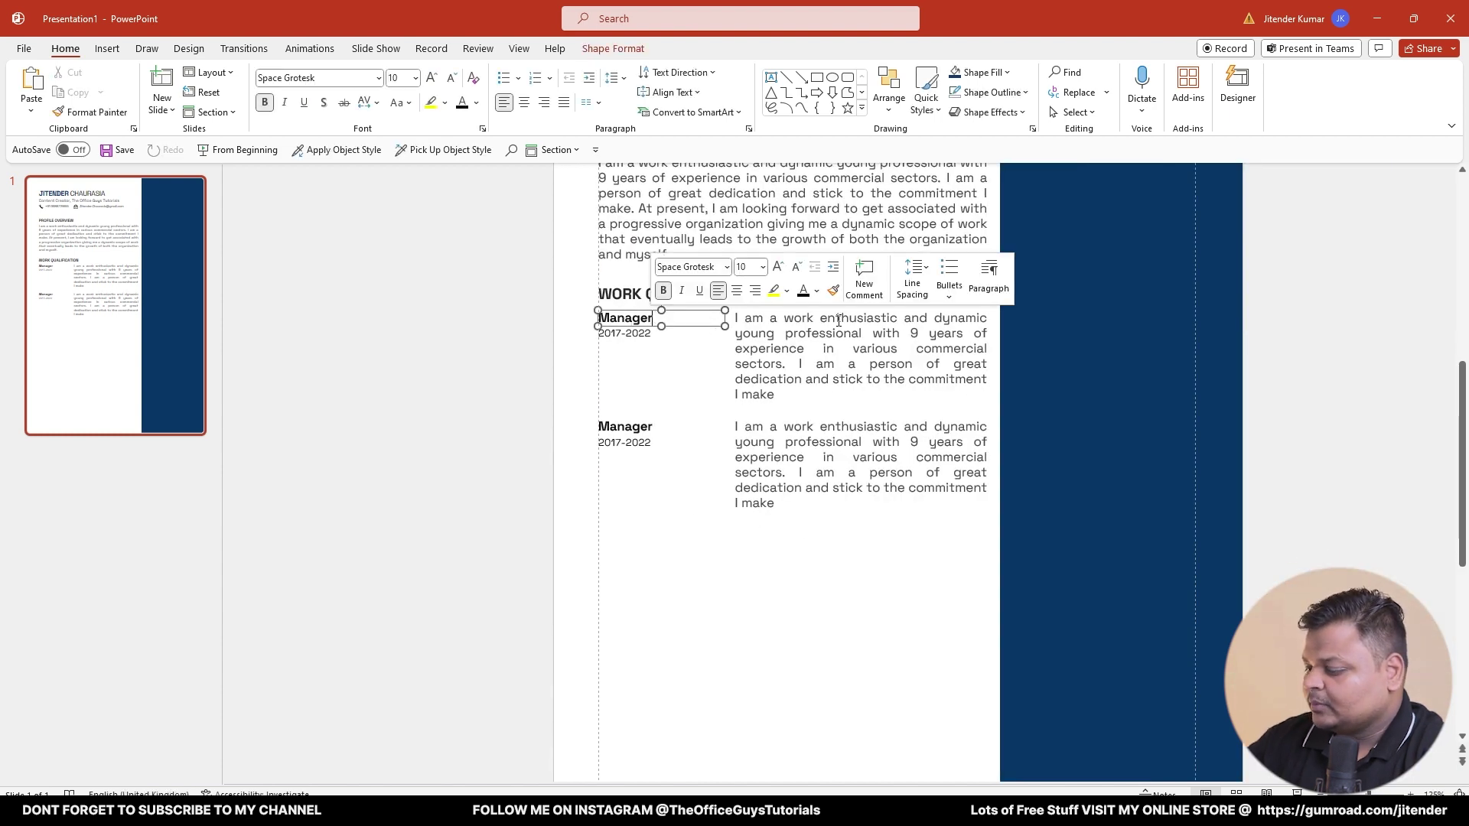
type("(R&")
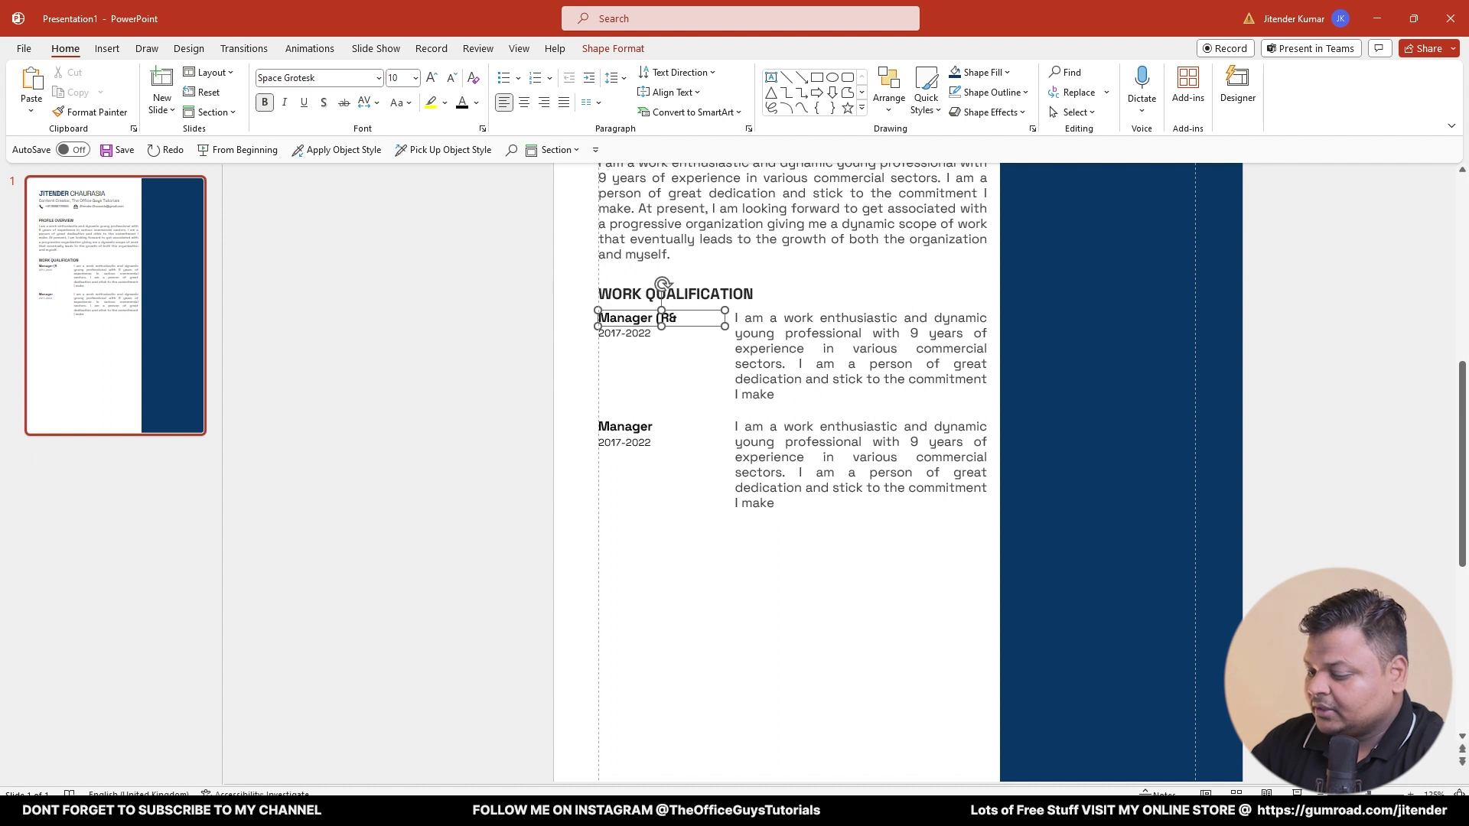
type("D)")
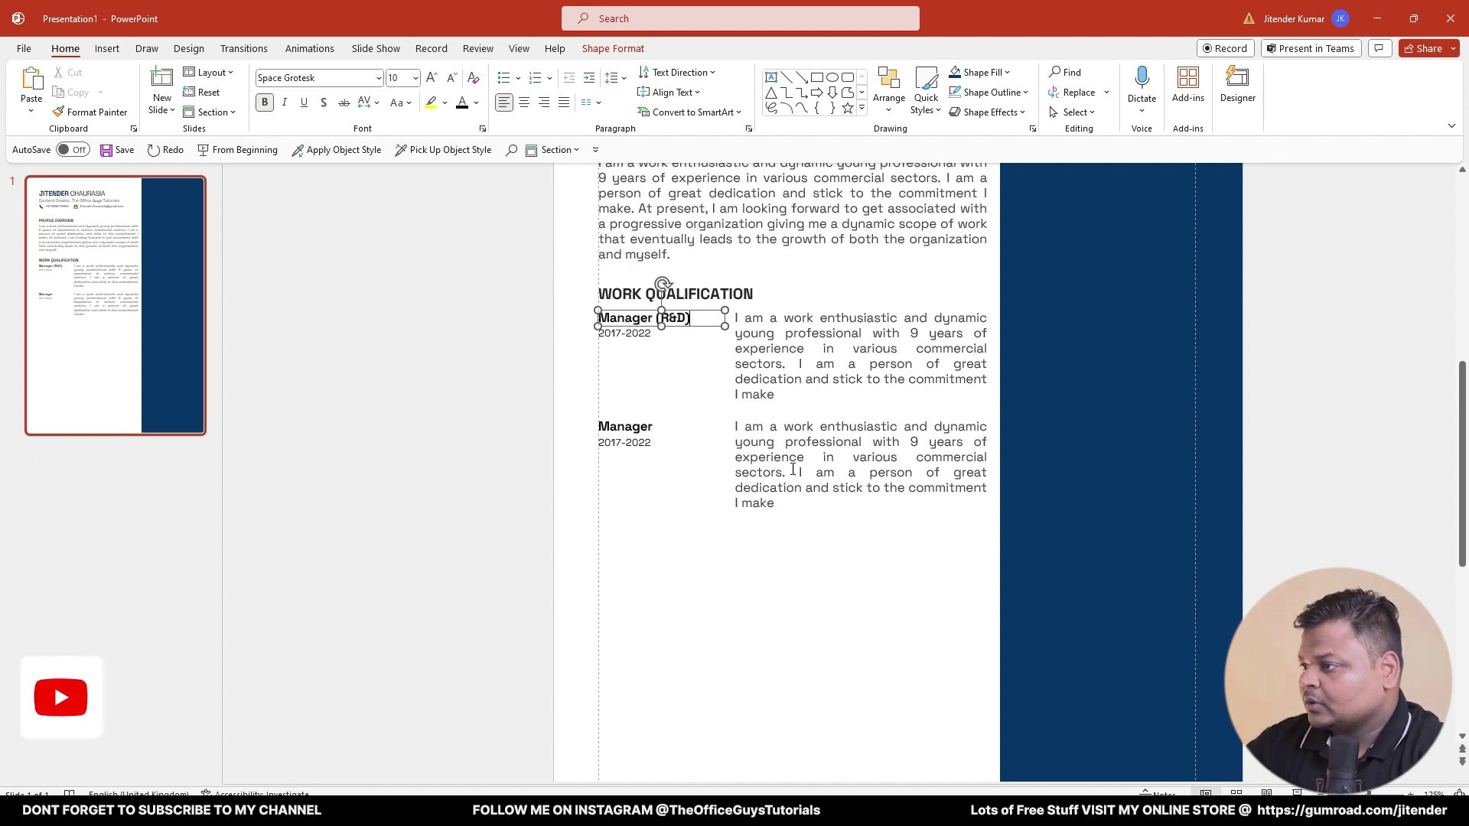
- Retitle the second entry 'Sales Exxecutive' and scroll the reference resume to Work Experience
double_click(643, 428)
type("S")
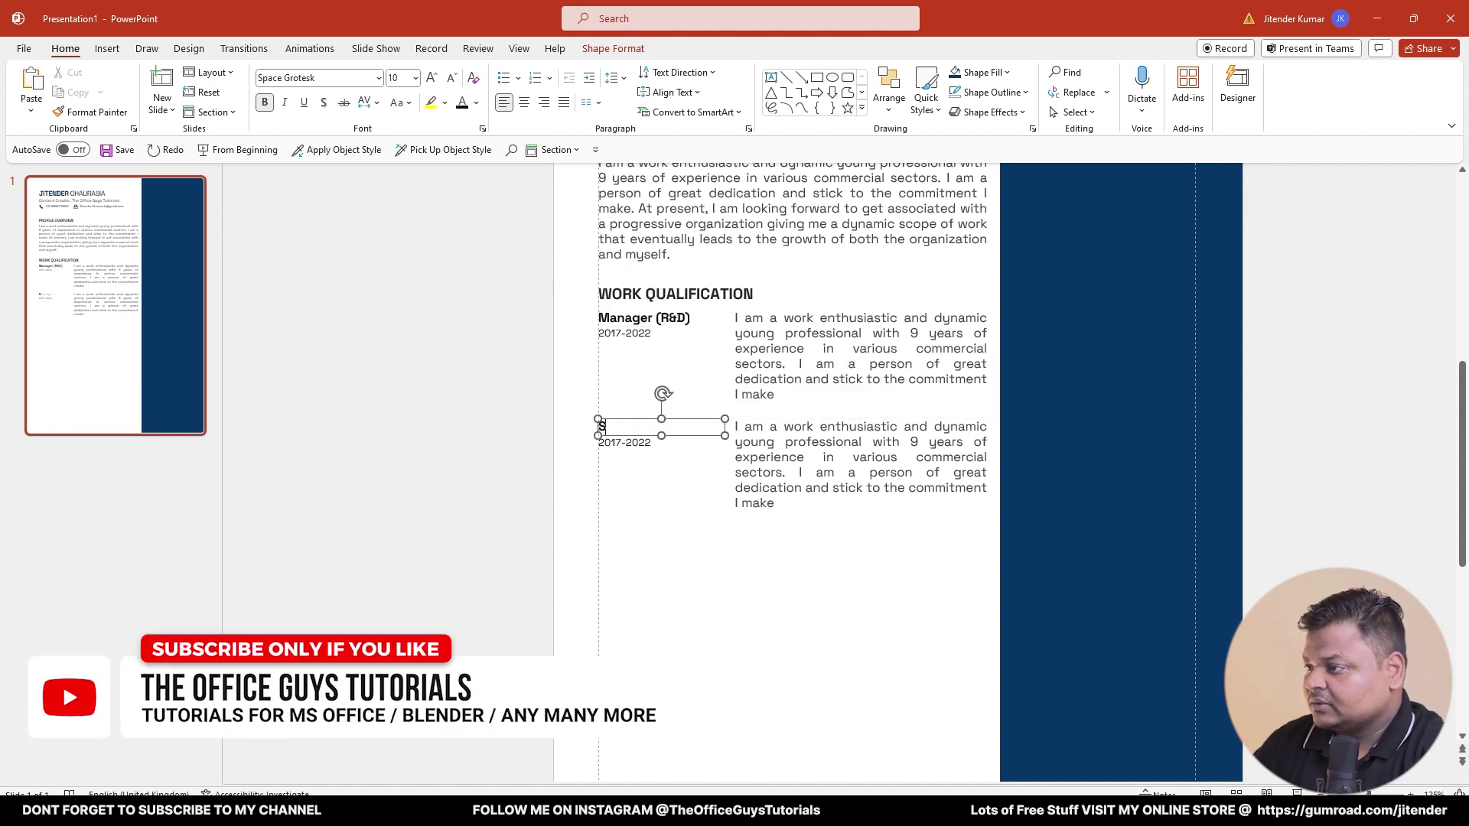
type("ales Exxecutive")
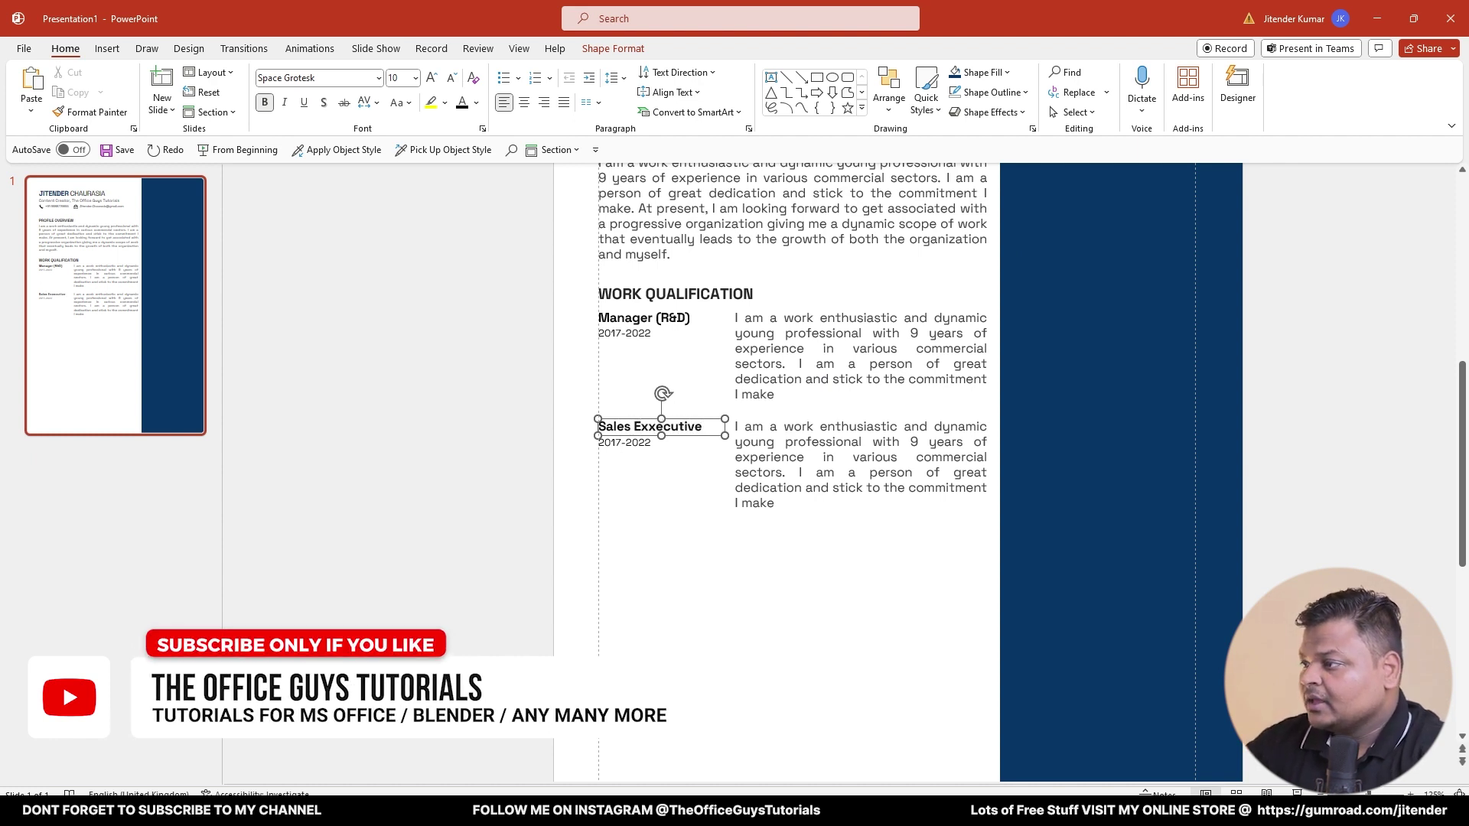
left_click(413, 531)
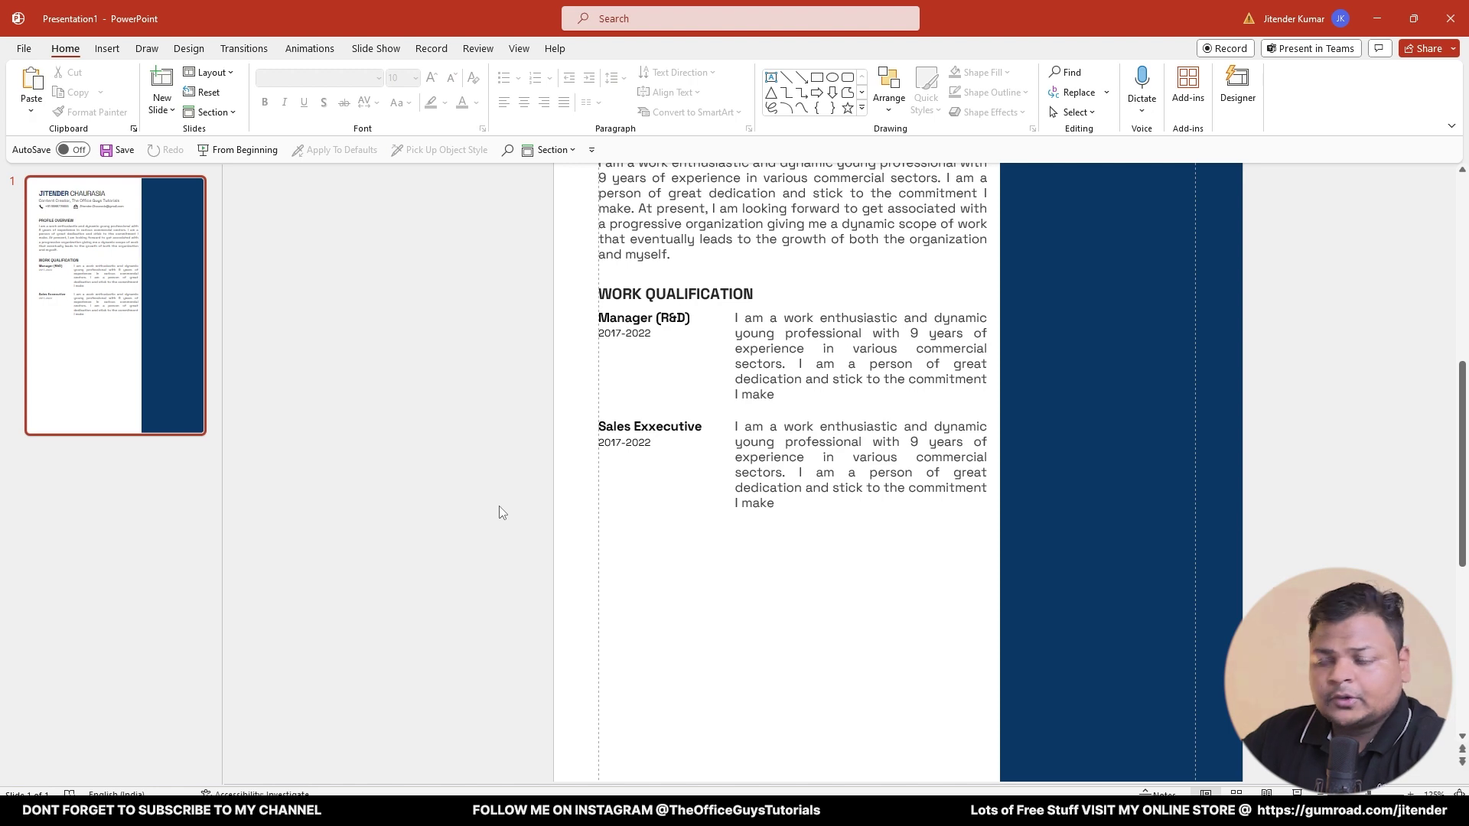
scroll(1026, 350, "up", 3)
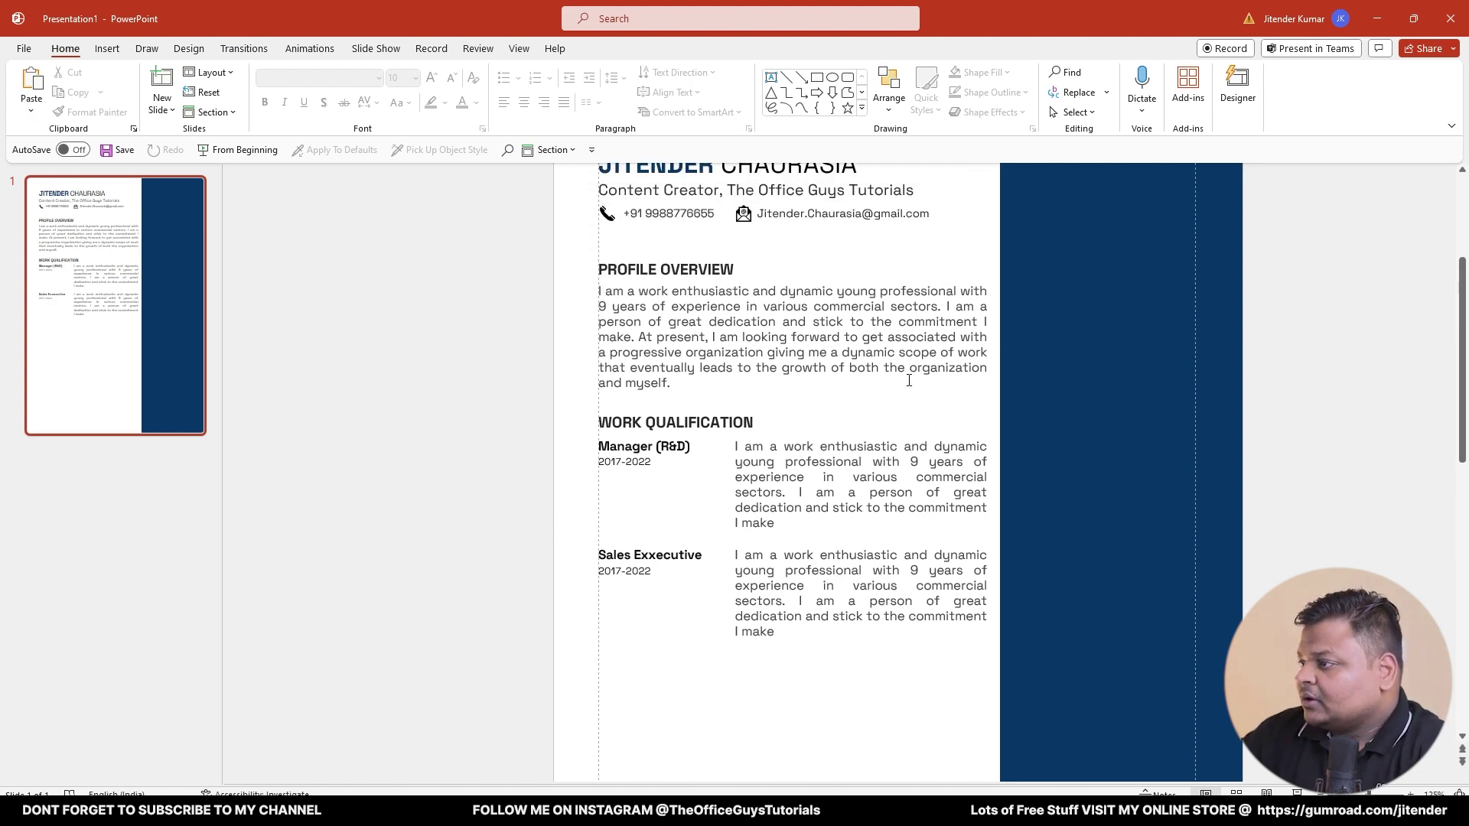
scroll(885, 390, "down", 2)
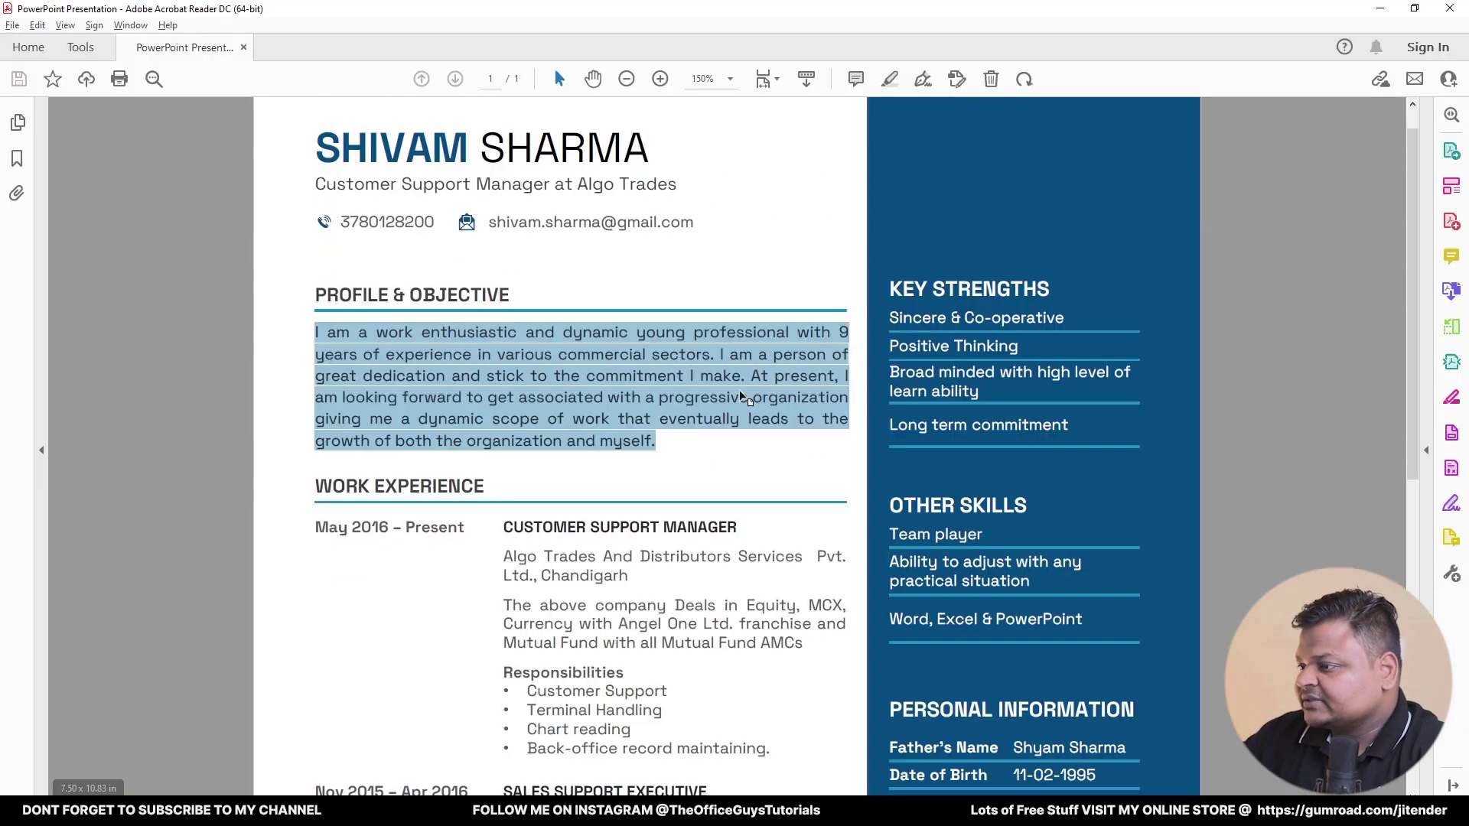
scroll(517, 272, "down", 3)
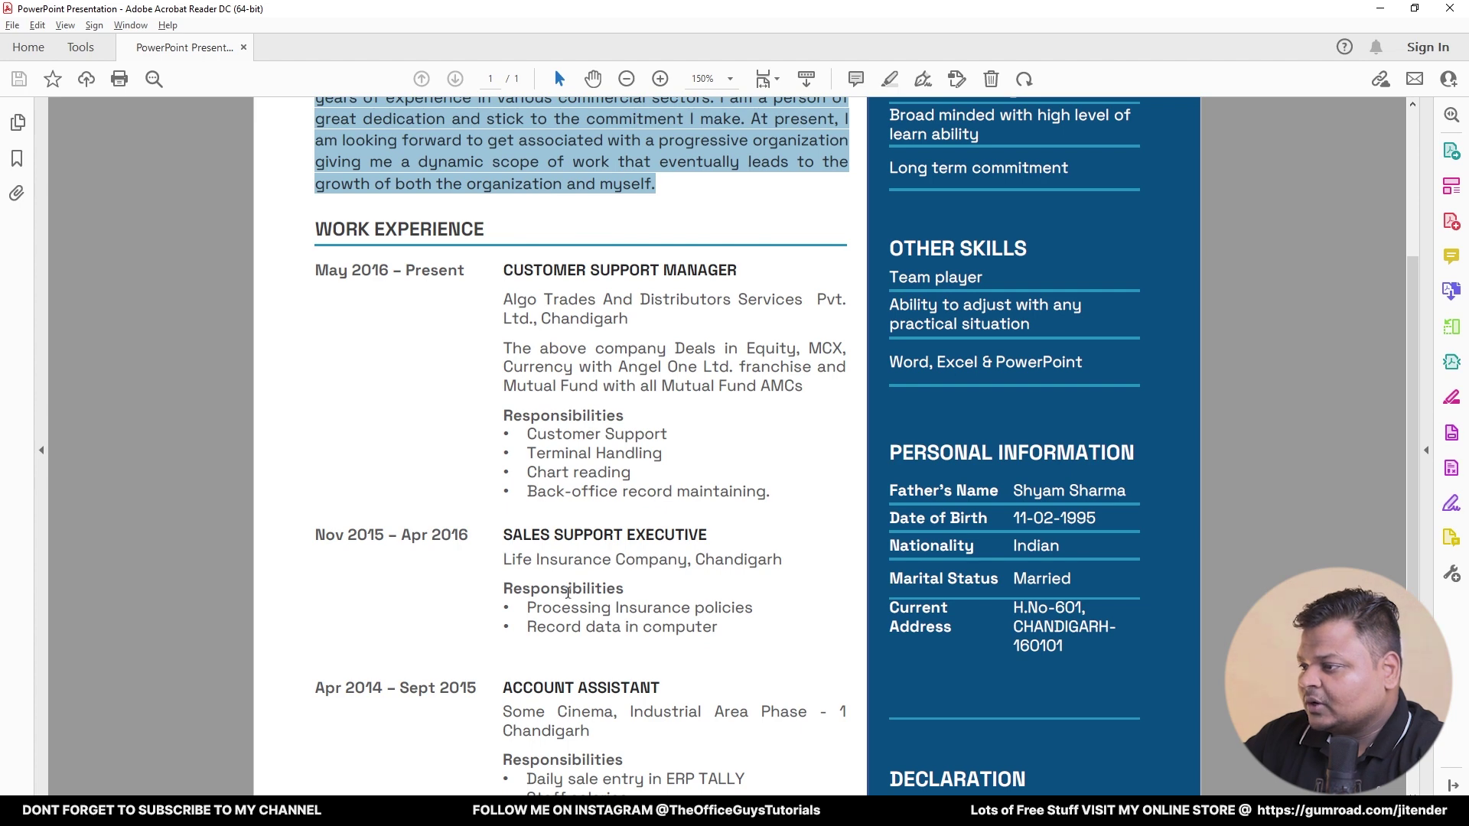
scroll(520, 548, "down", 3)
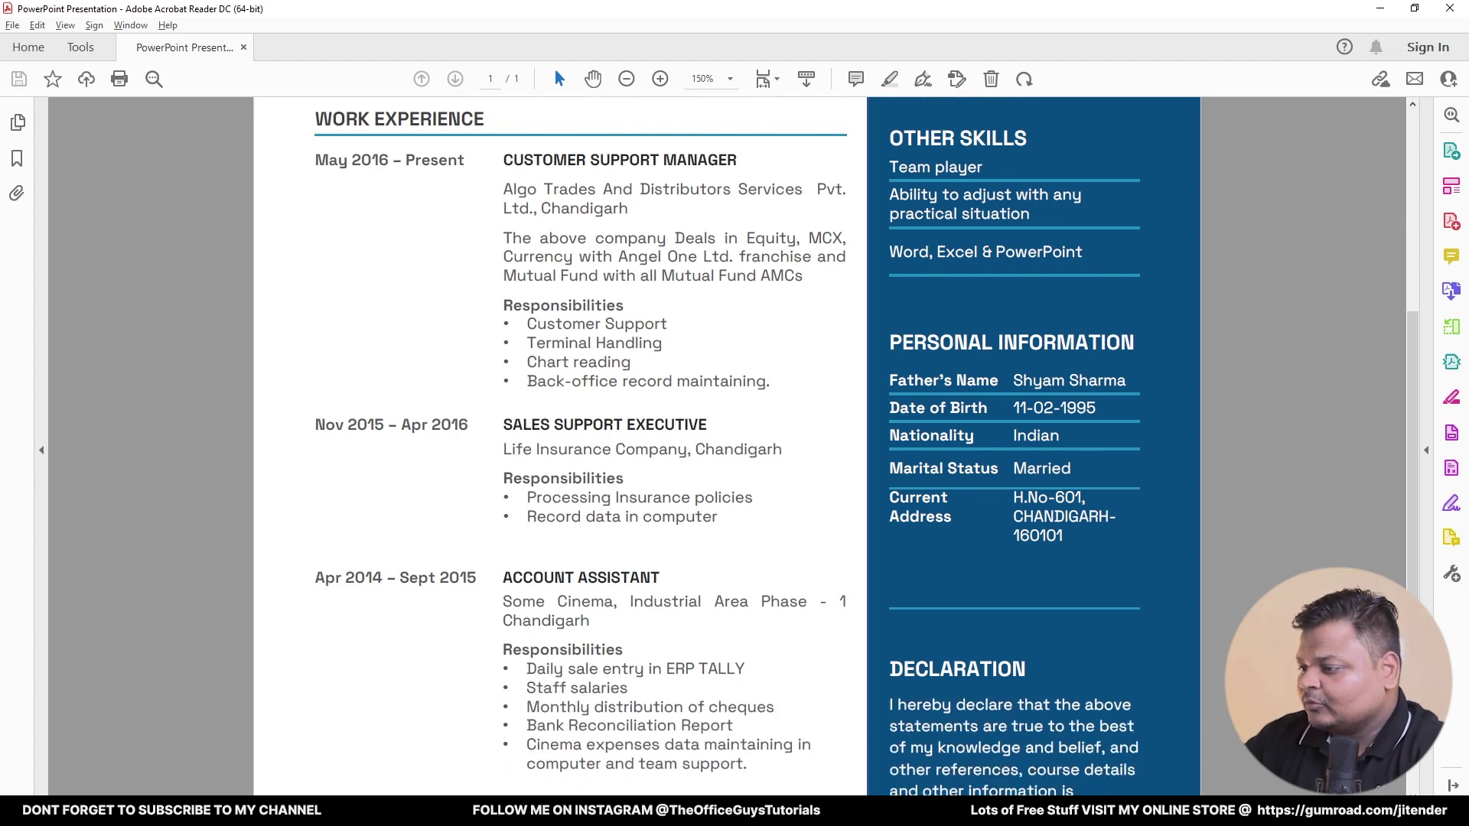
key("alt+Tab")
- Add four placeholder bullets (xsxsxsxx, xsxsx, sxxsx, sxsx) after the Sales Exxecutive description
left_click(747, 496)
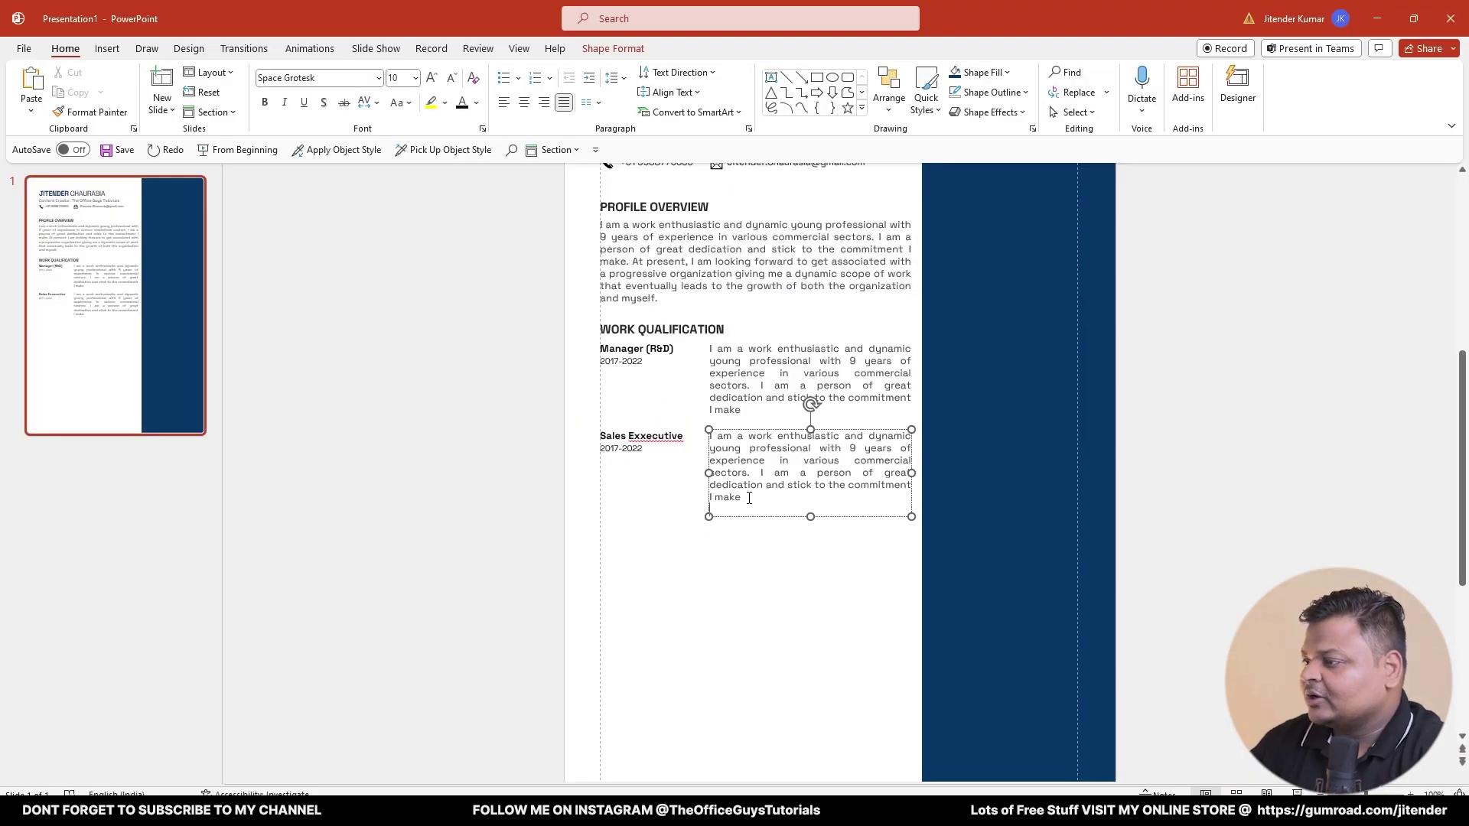
left_click(504, 78)
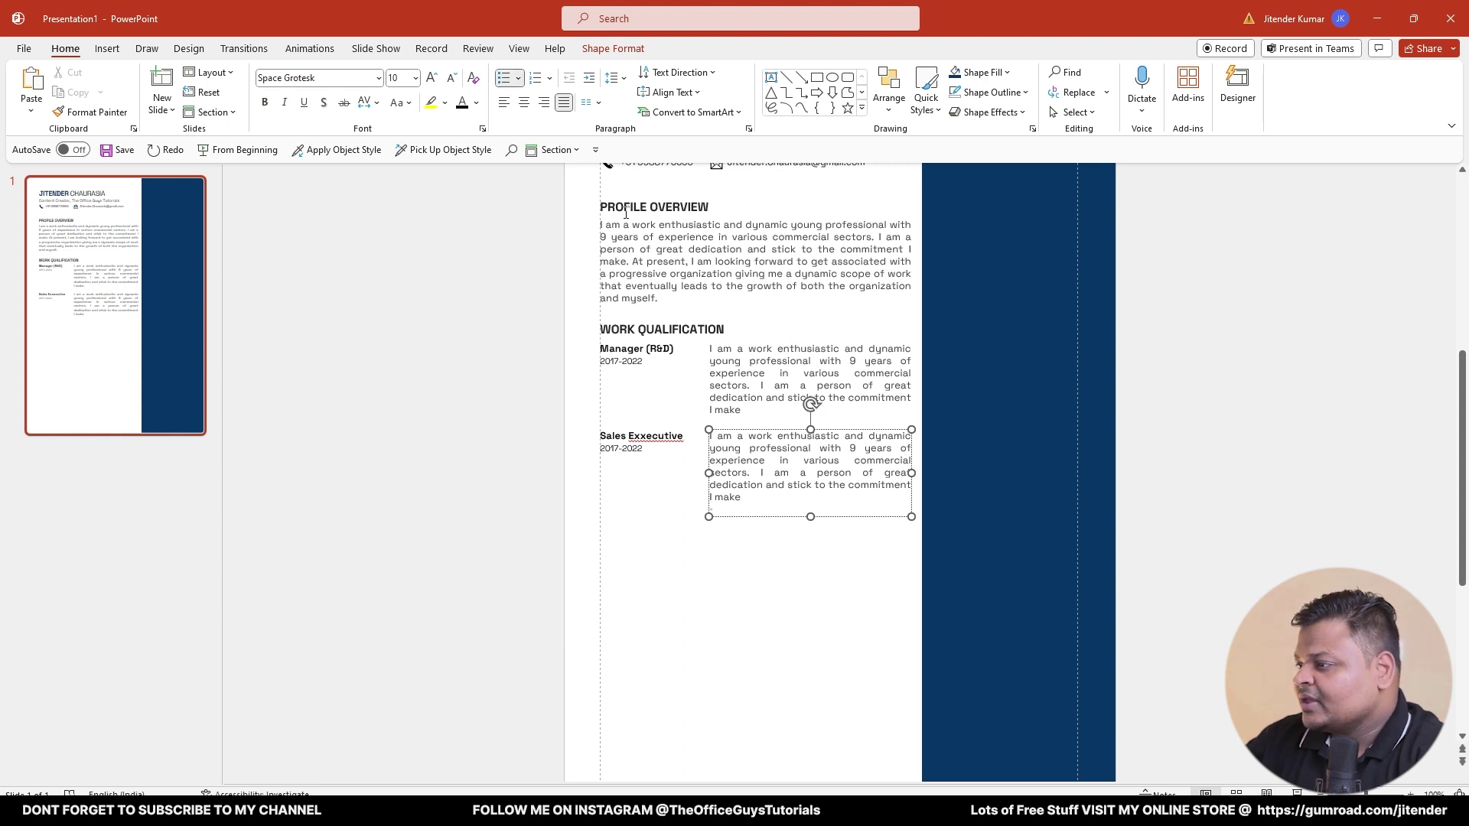
type("xsxsxsxx")
key("Return")
type("xsxsx")
key("Return")
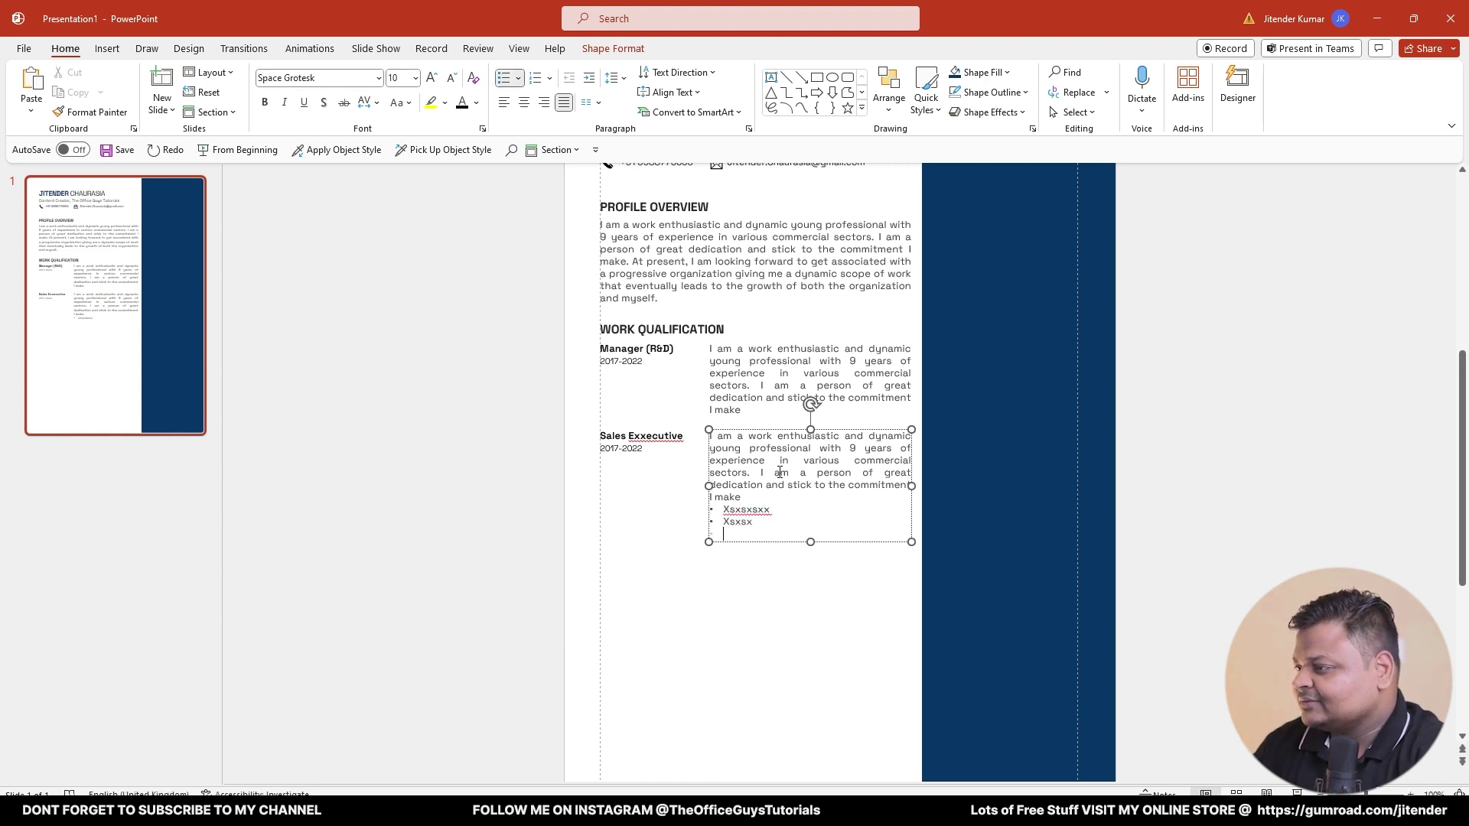
type("sxxsx")
key("Return")
type("sxsx")
left_click(463, 502)
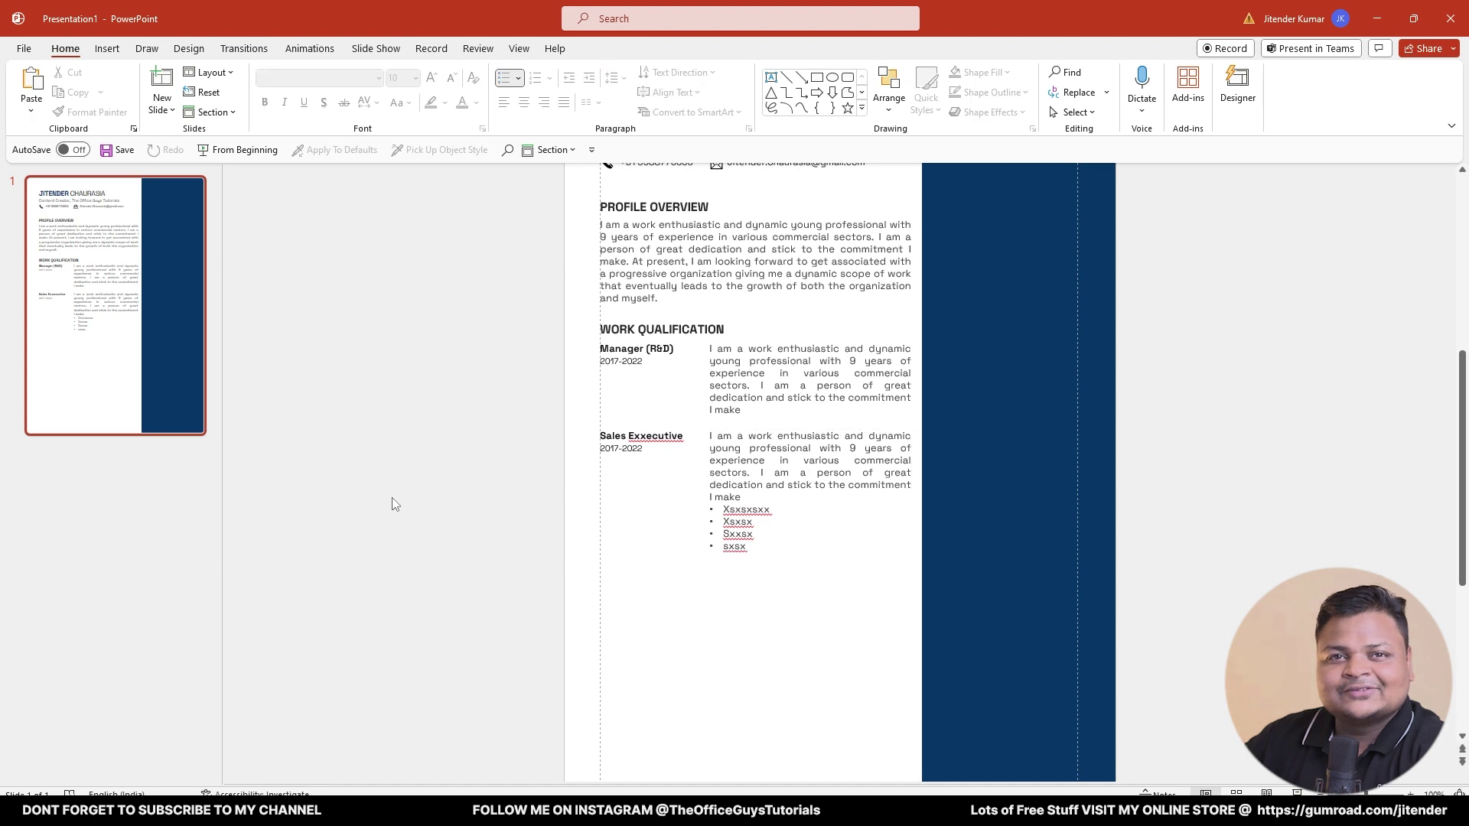
scroll(1013, 391, "up", 2)
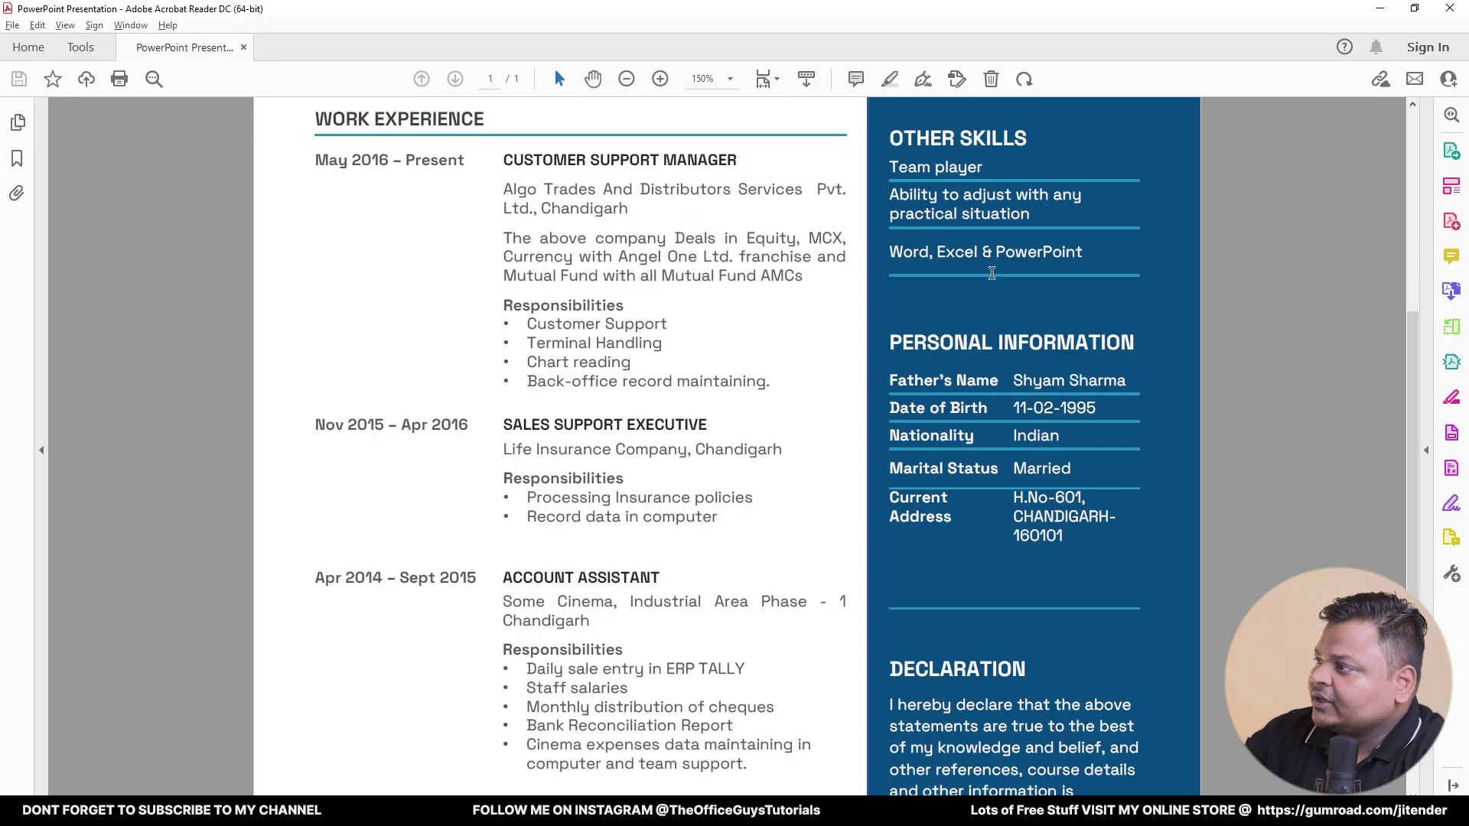
scroll(951, 260, "up", 3)
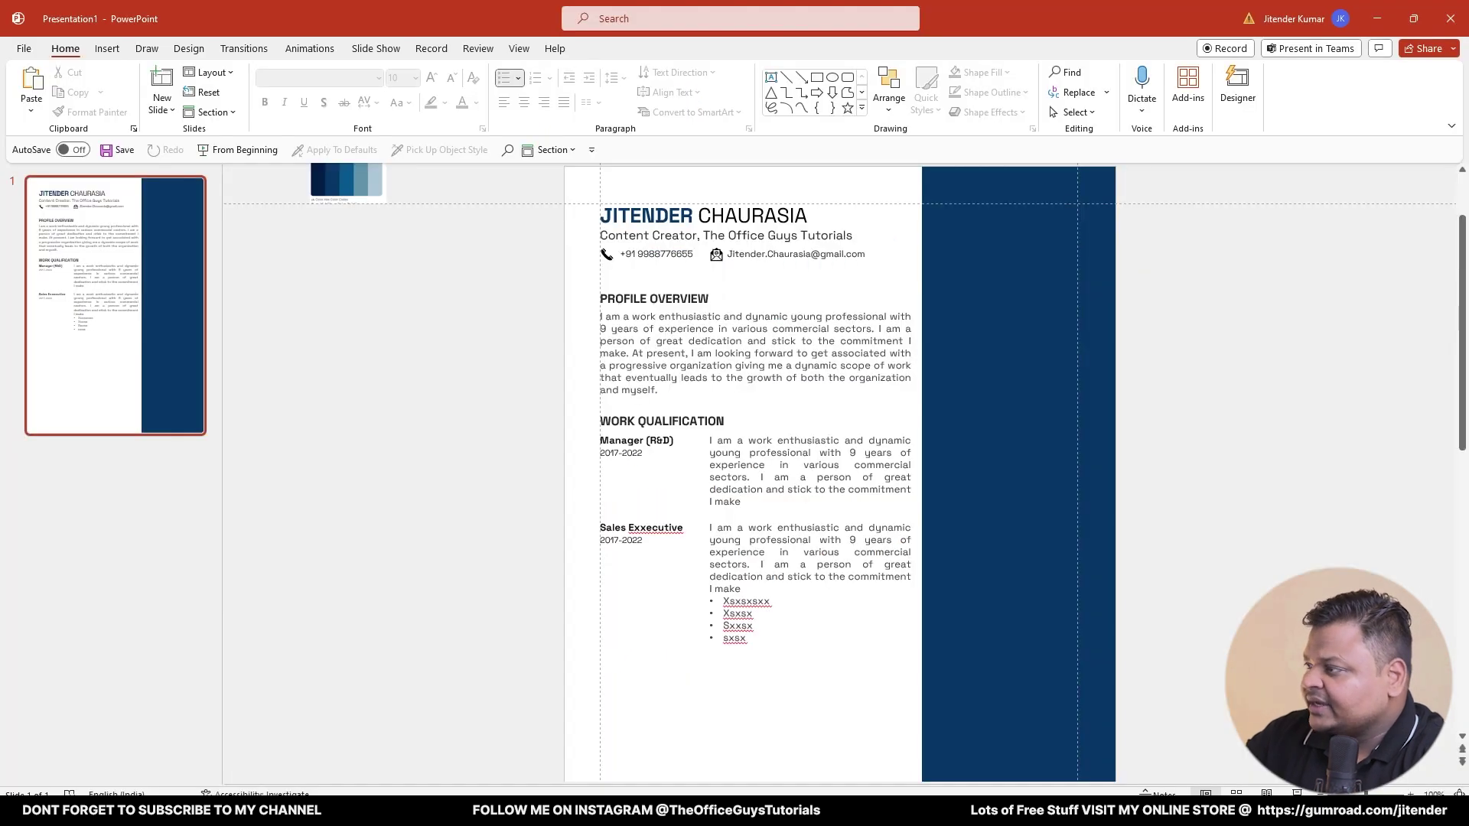
- Duplicate the PROFILE OVERVIEW heading onto the navy sidebar and narrow it to fit
scroll(974, 401, "up", 1)
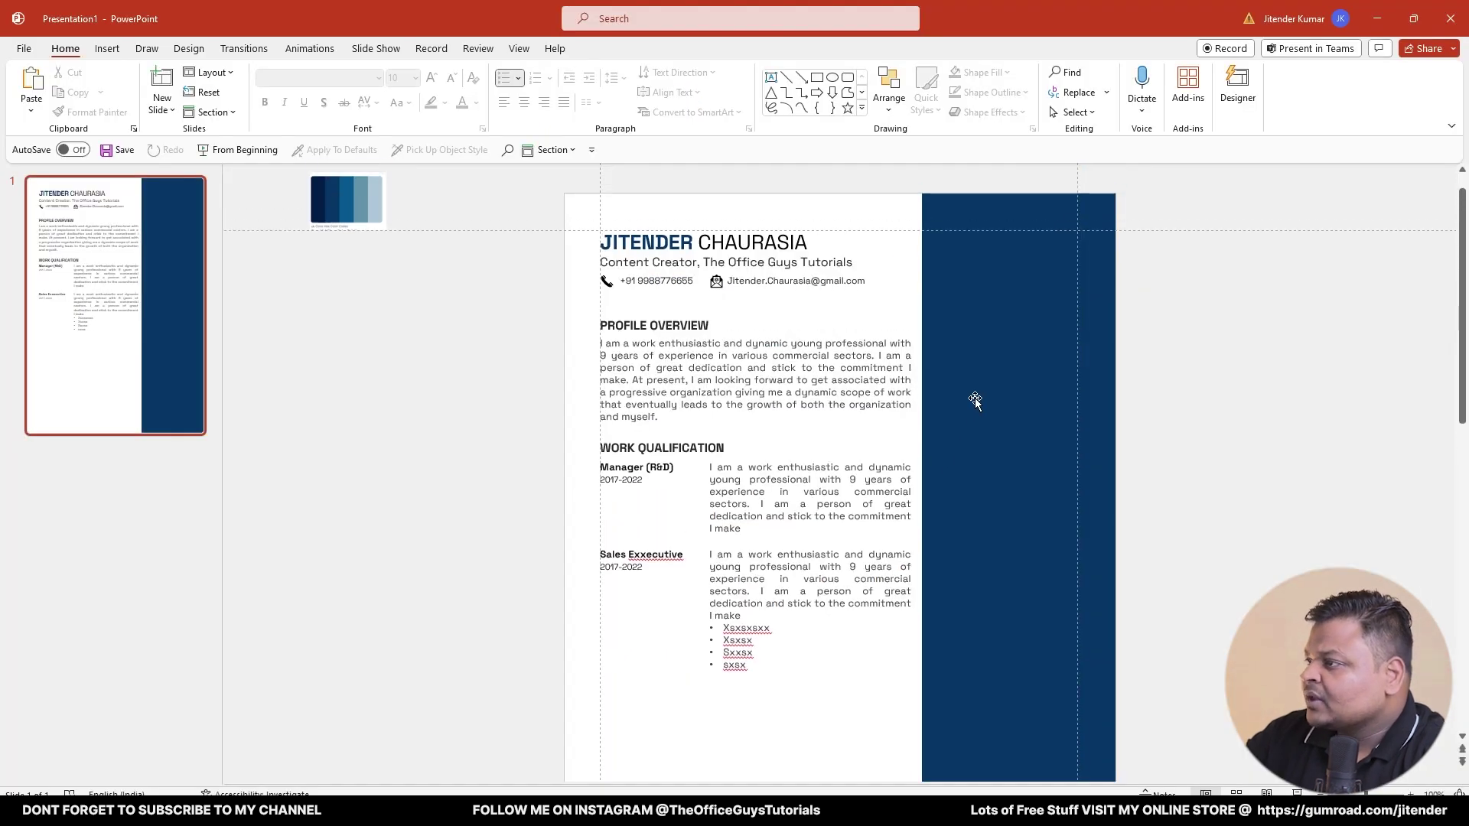
left_click(654, 329)
left_click_drag(643, 335, 984, 337)
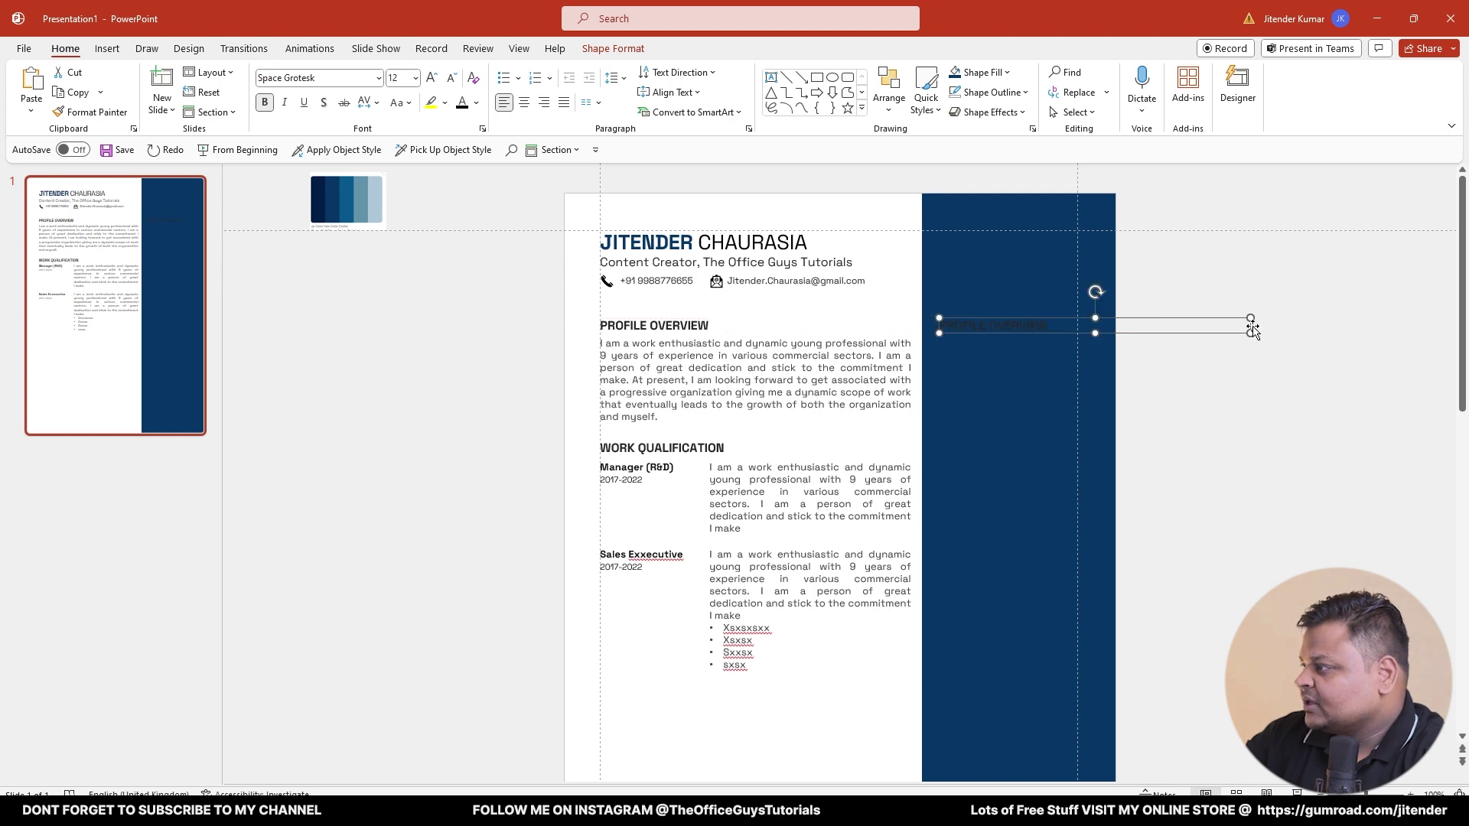
scroll(1300, 352, "up", 5, "ctrl")
left_click_drag(1437, 406, 1183, 414)
- Make the copied sidebar heading's text white
scroll(1183, 414, "left", 3)
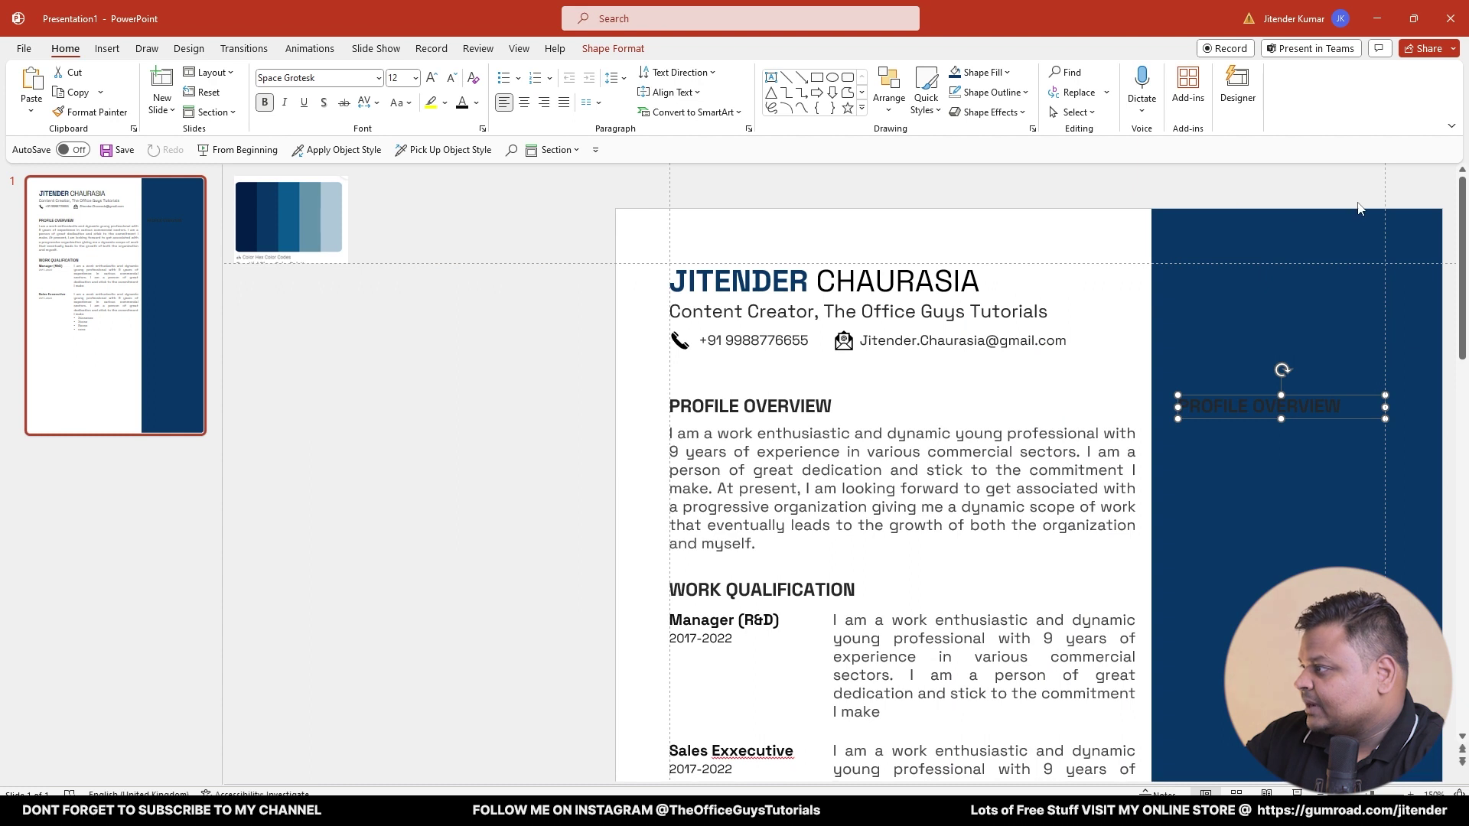
triple_click(1233, 410)
left_click(475, 102)
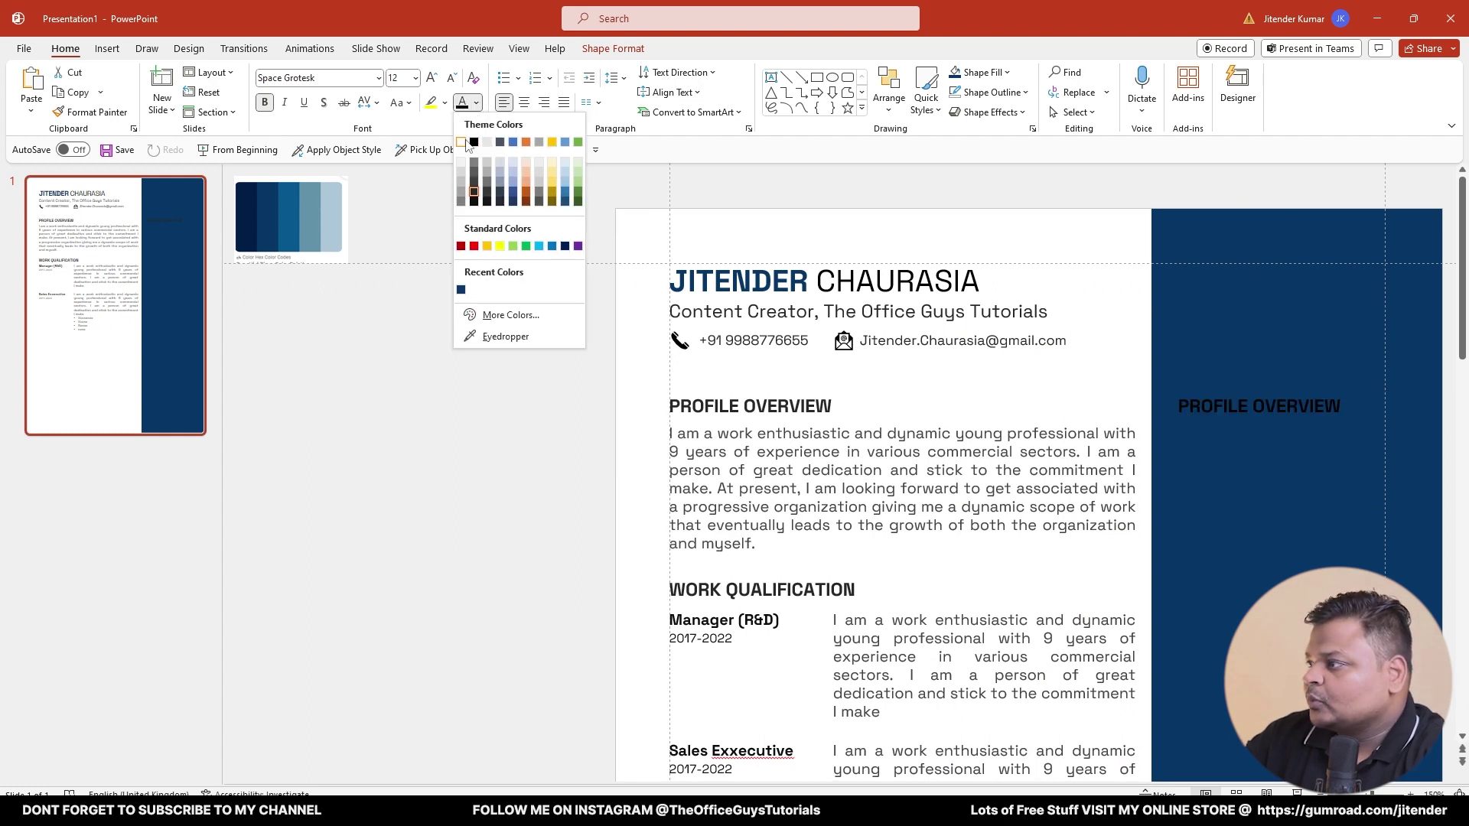
left_click(467, 144)
left_click(451, 244)
- Retype the white sidebar heading as 'KEY STRENGTH'
left_click(1273, 417)
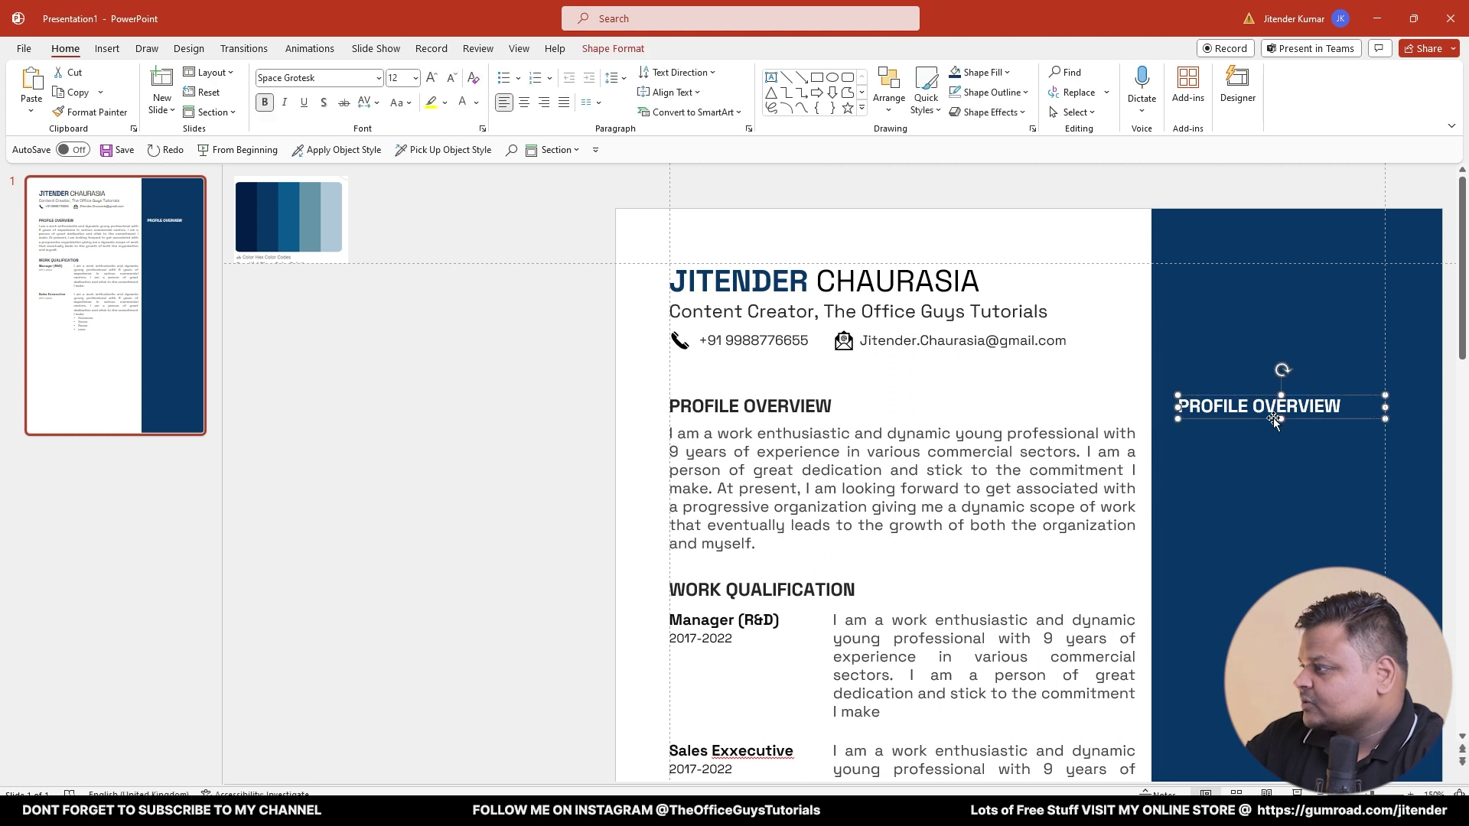
triple_click(1273, 417)
type("KEY")
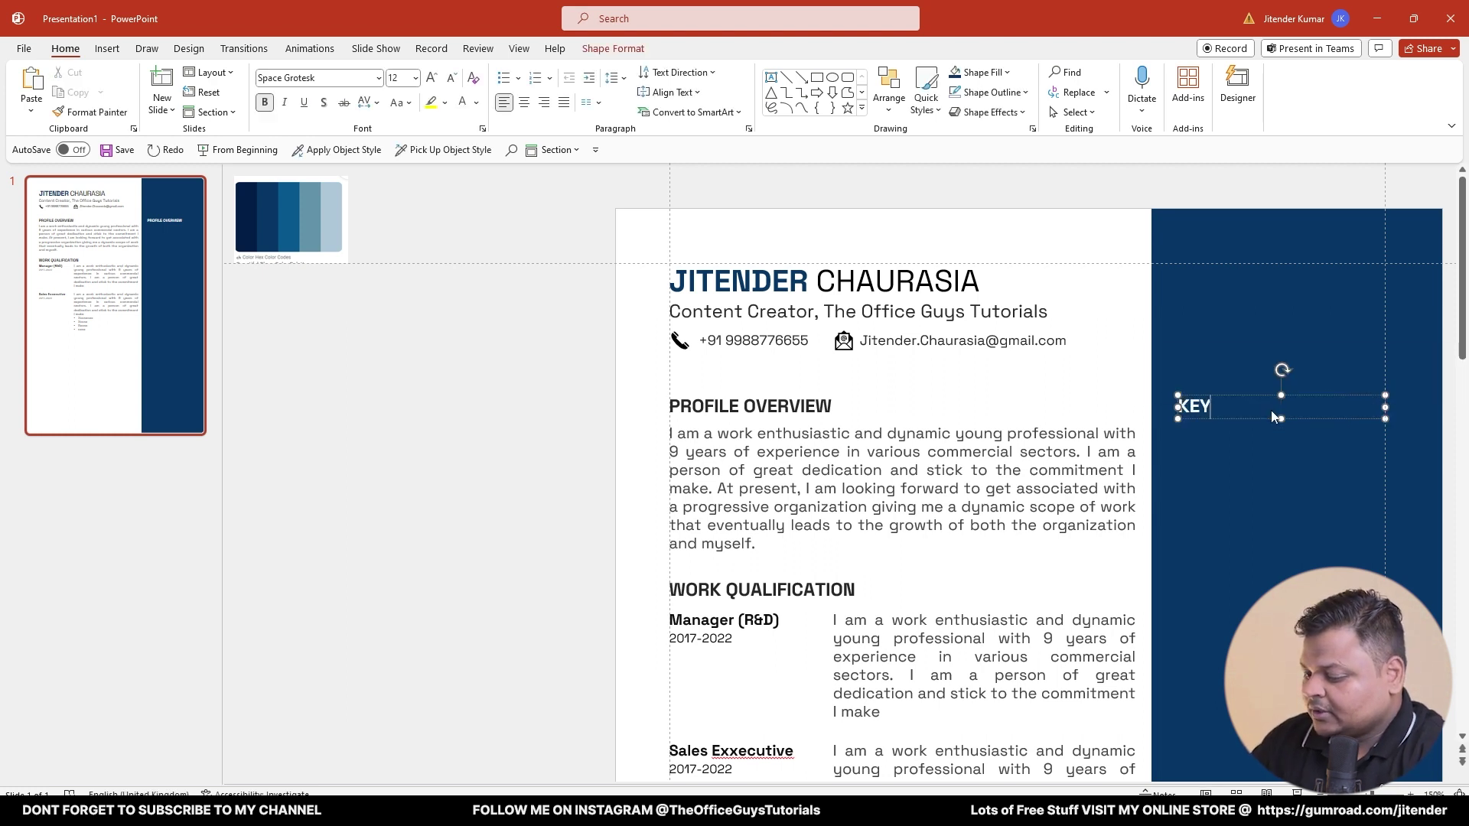
type(" STRENGTH")
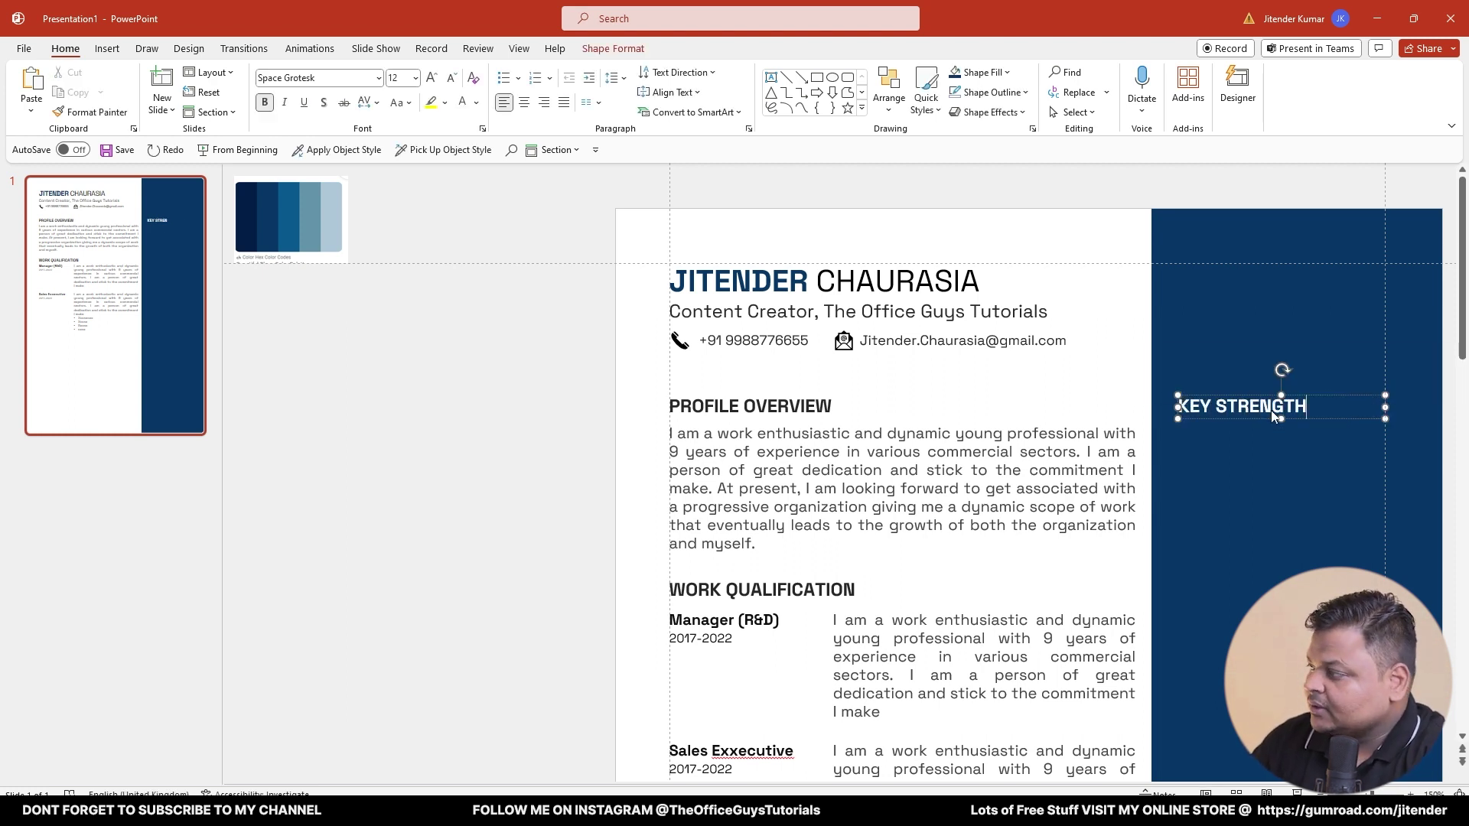
left_click(469, 456)
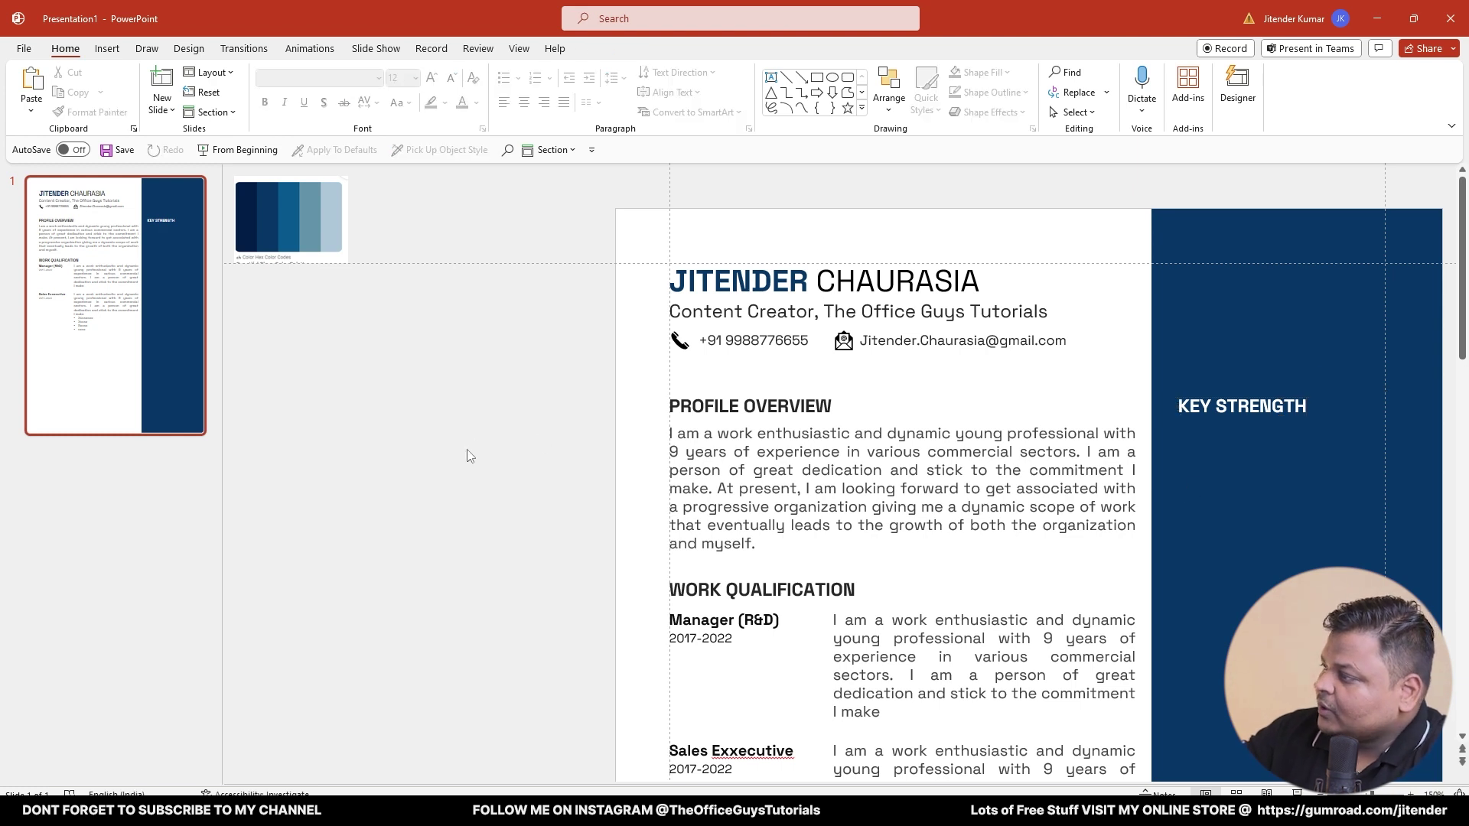
left_click(1040, 451)
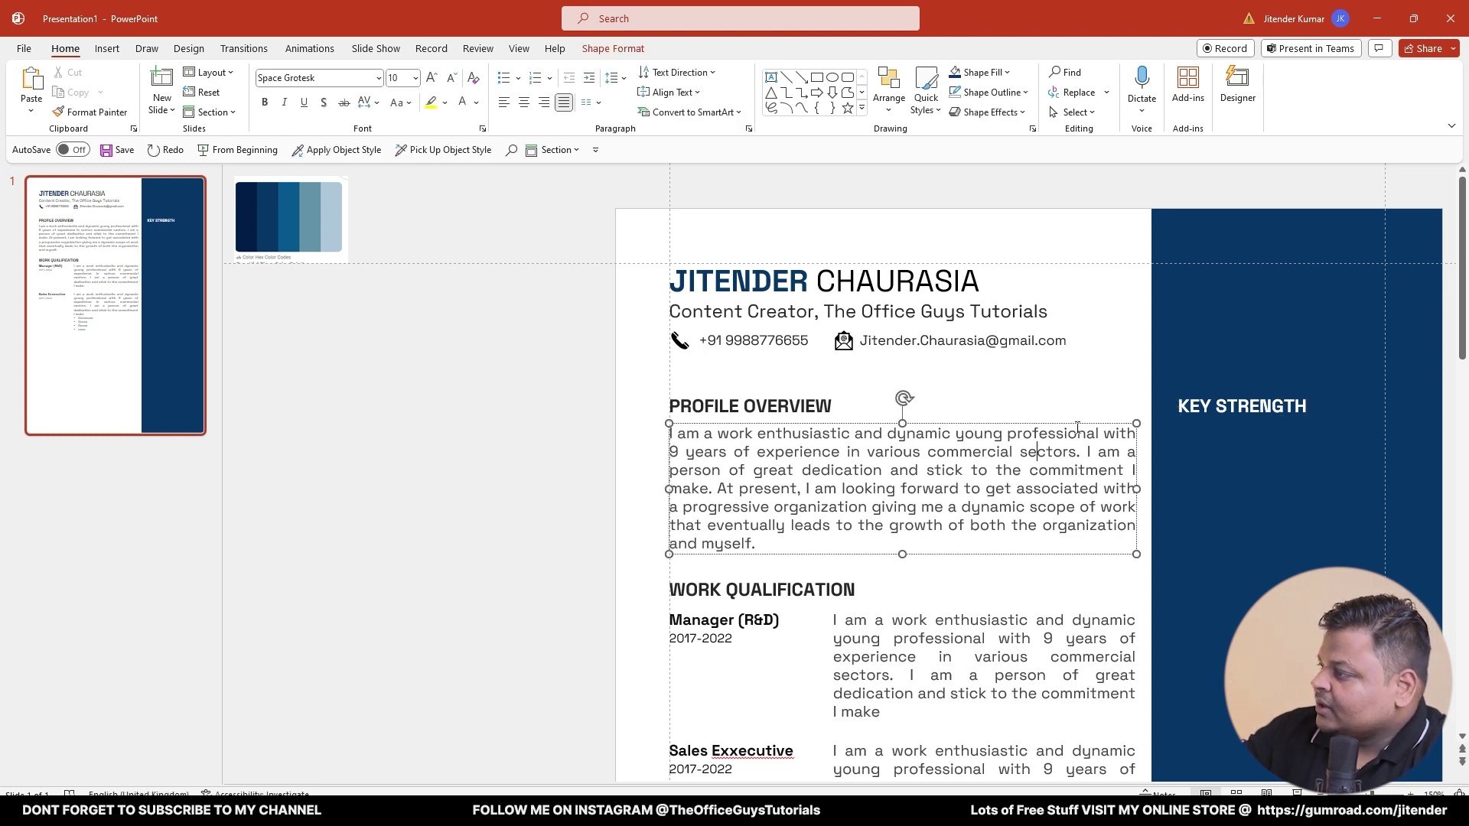
left_click(1246, 420)
left_click(1246, 420)
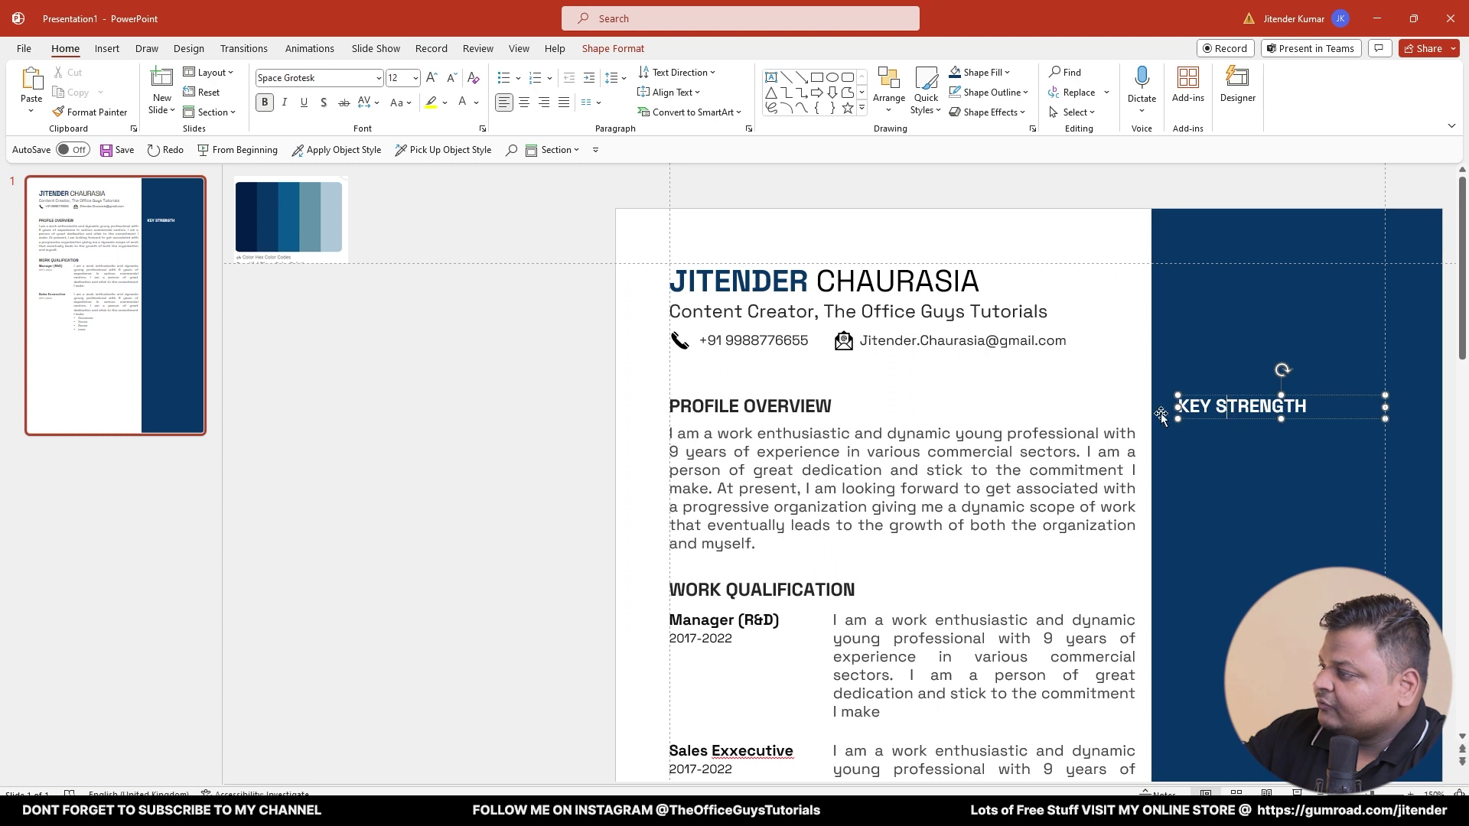
left_click(957, 432)
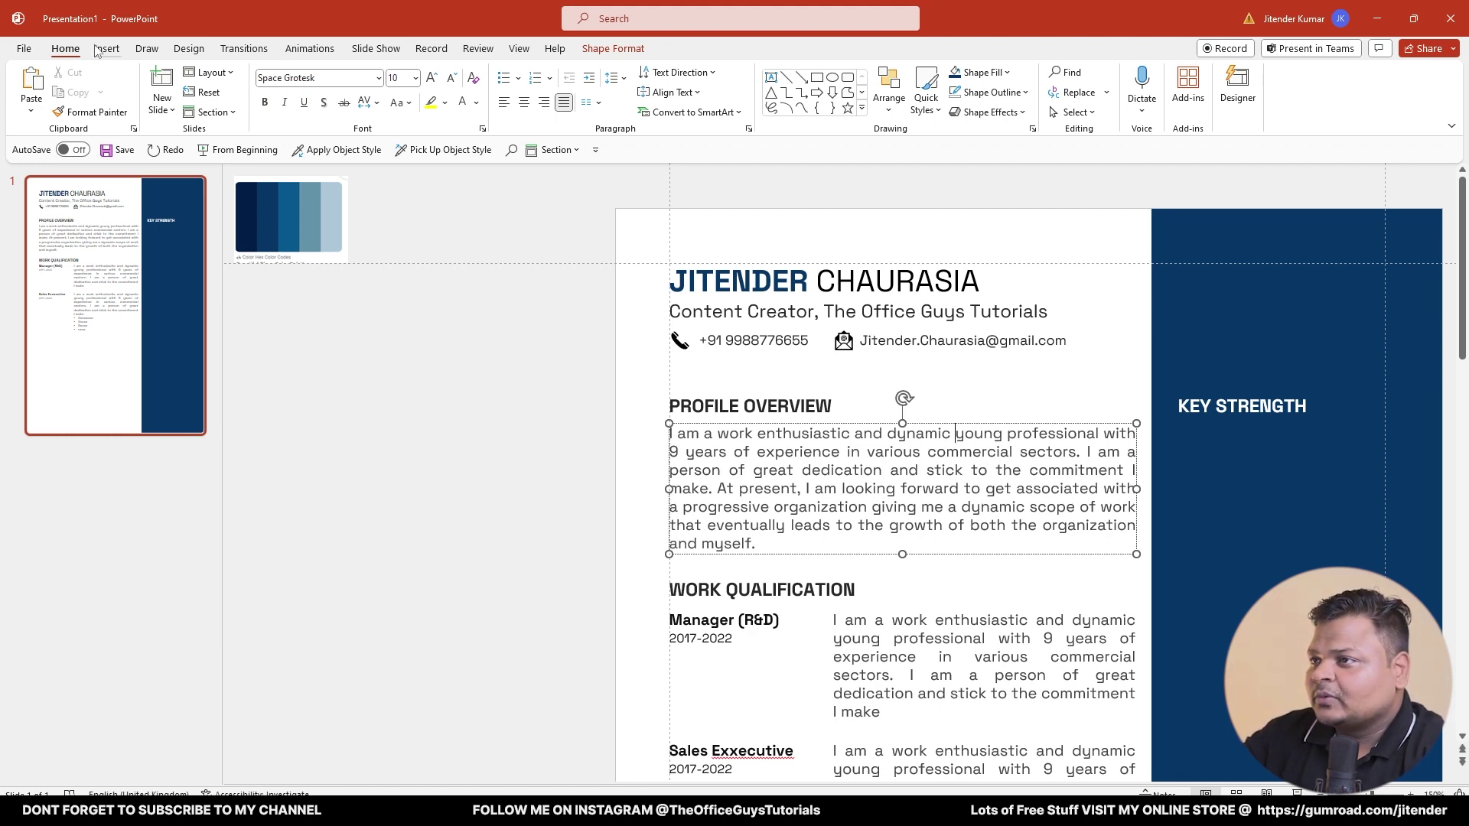
- Insert a 1x4 table, move it up over the profile paragraph, and enter 'Strength 1' in row one
left_click(107, 49)
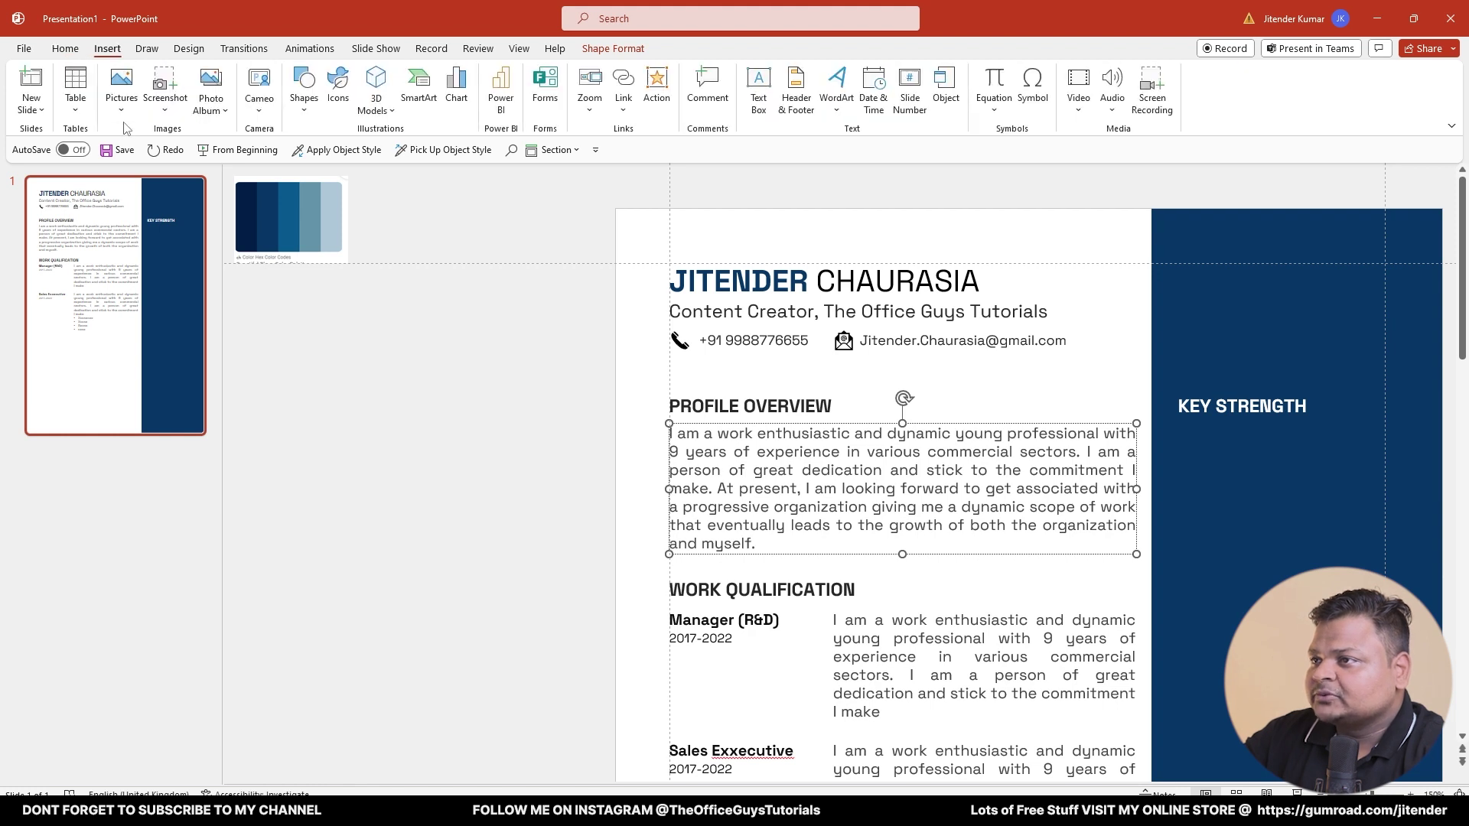
left_click(75, 98)
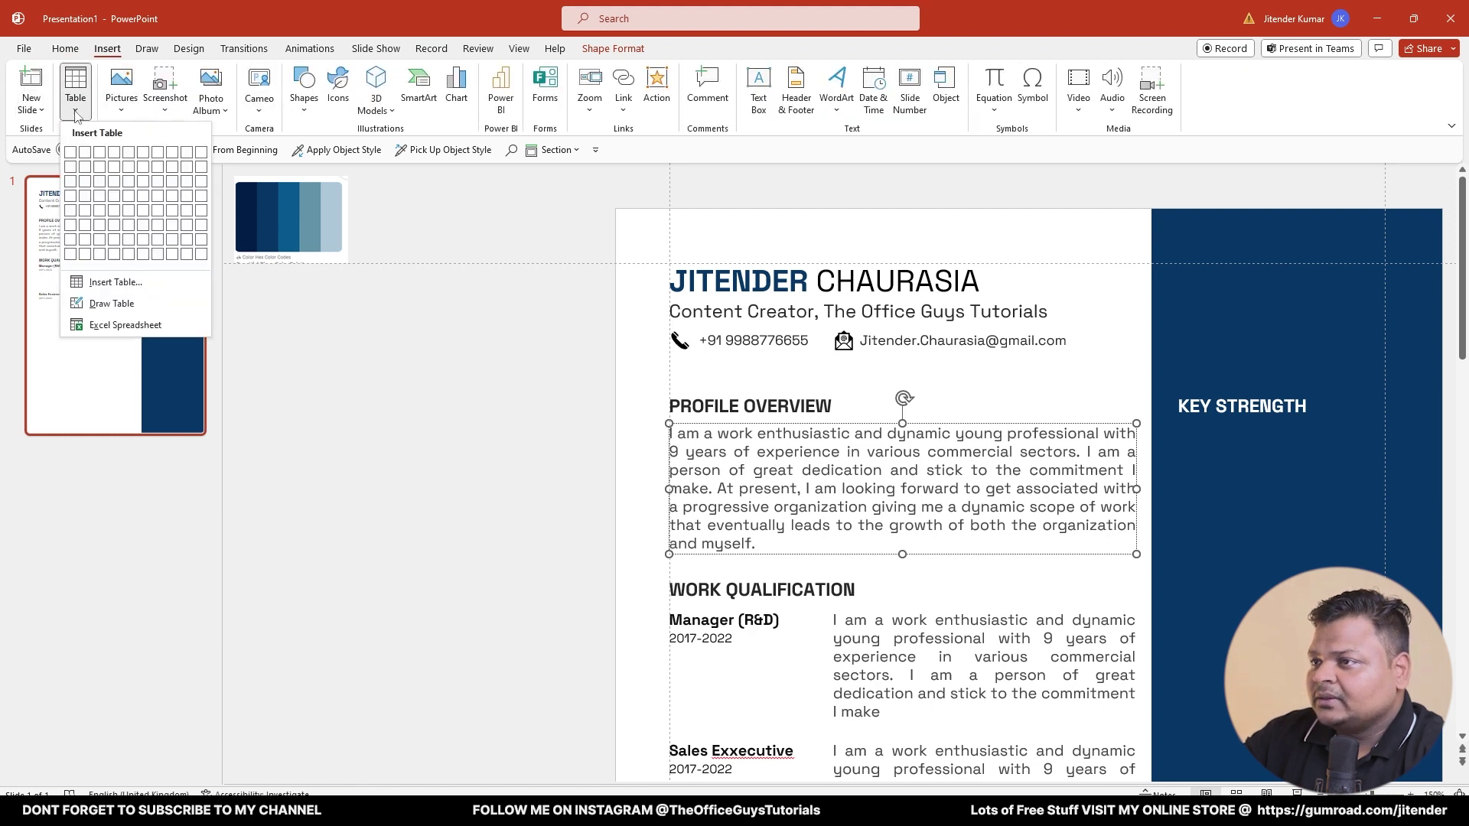
left_click(74, 197)
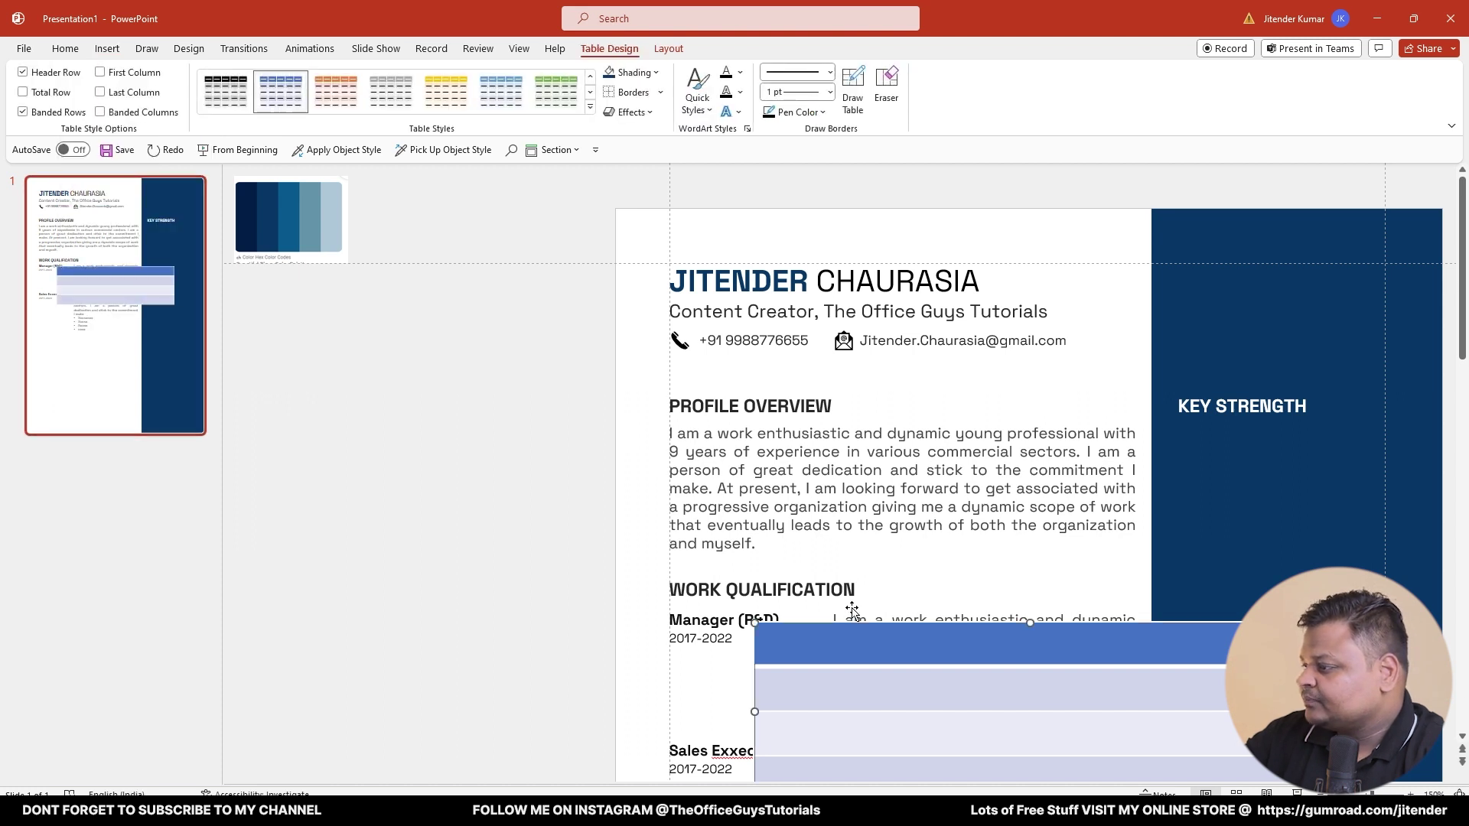
left_click_drag(857, 626, 831, 445)
type("S")
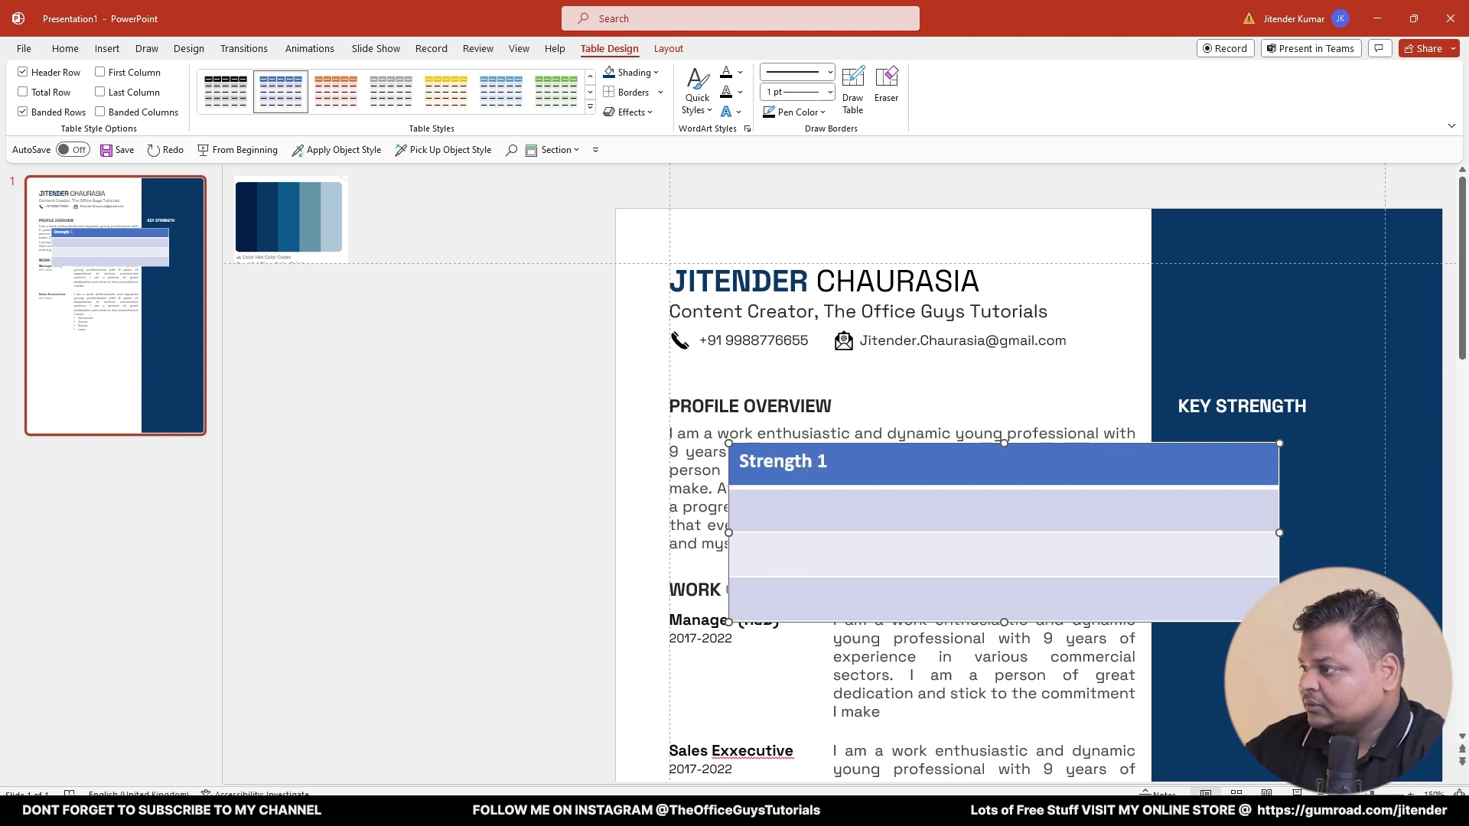
type("trength 1")
- Paste Strength 1 into the other rows and renumber them Strength 2 to 4
left_click_drag(834, 462, 793, 576)
type("Strength 1 Strength 1 Strength 1")
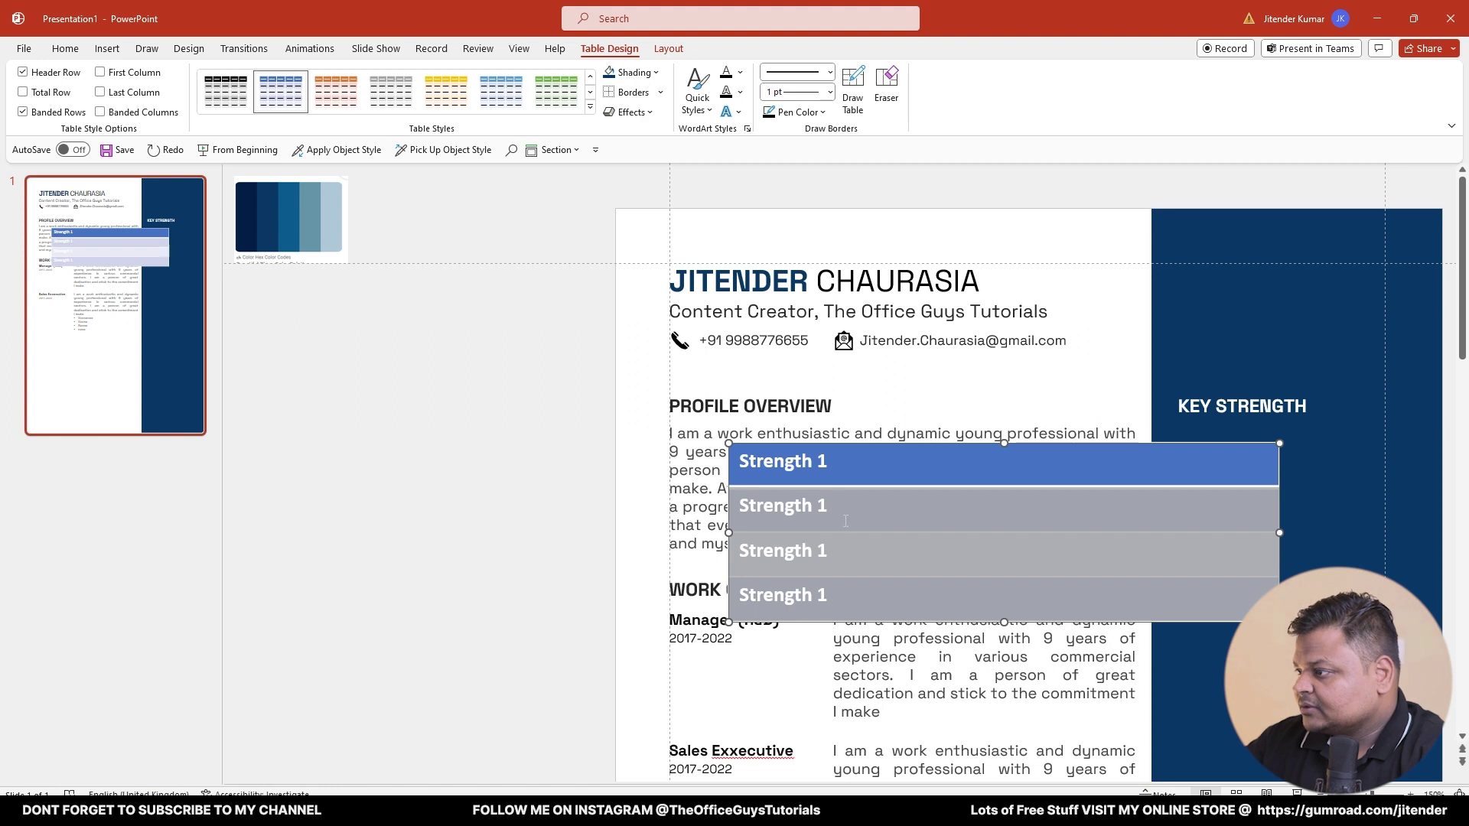
left_click(835, 506)
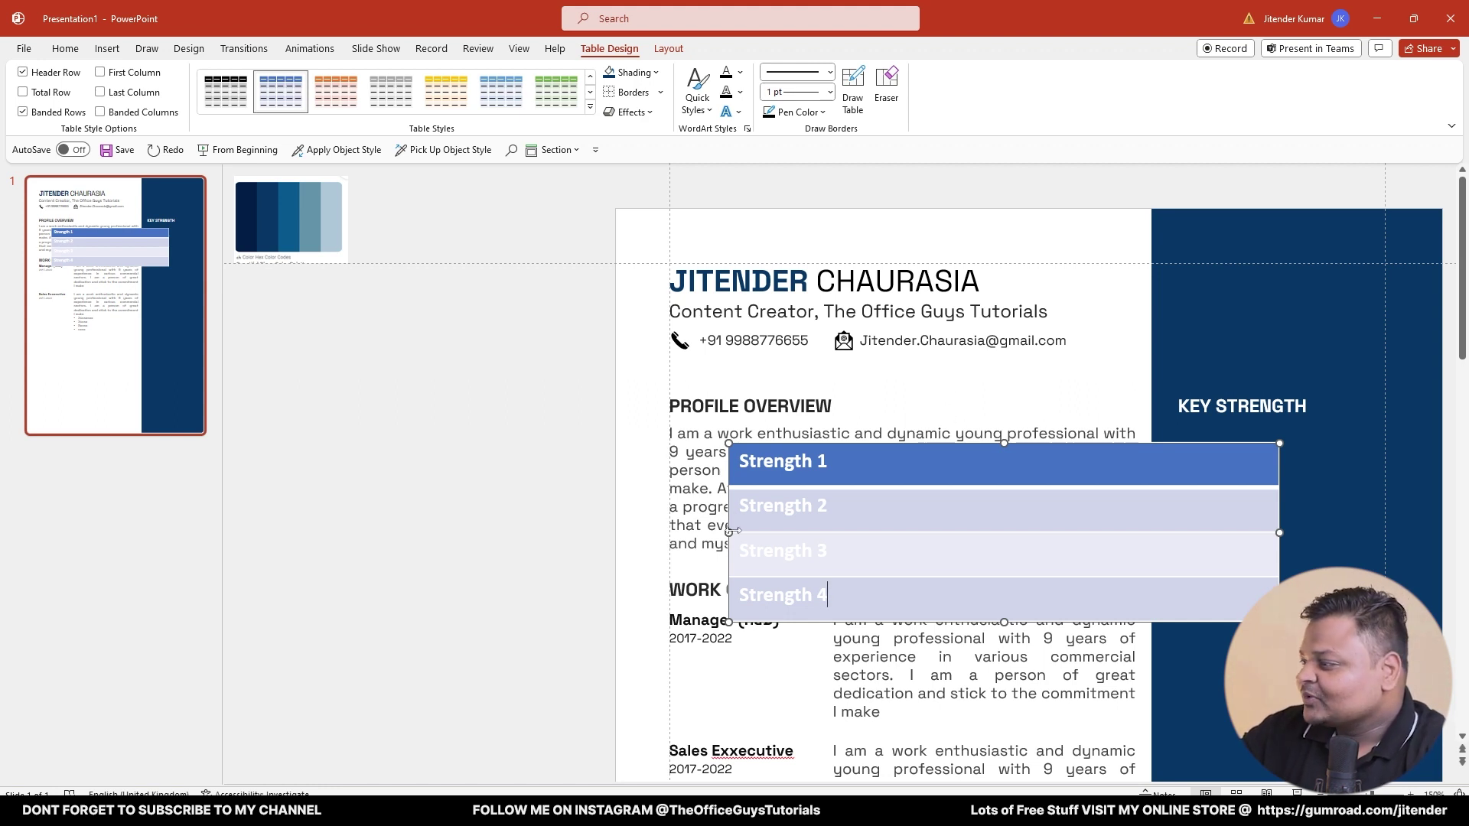
- Resize the table to fit the sidebar and set it directly beneath KEY STRENGTH
left_click_drag(730, 531, 1179, 499)
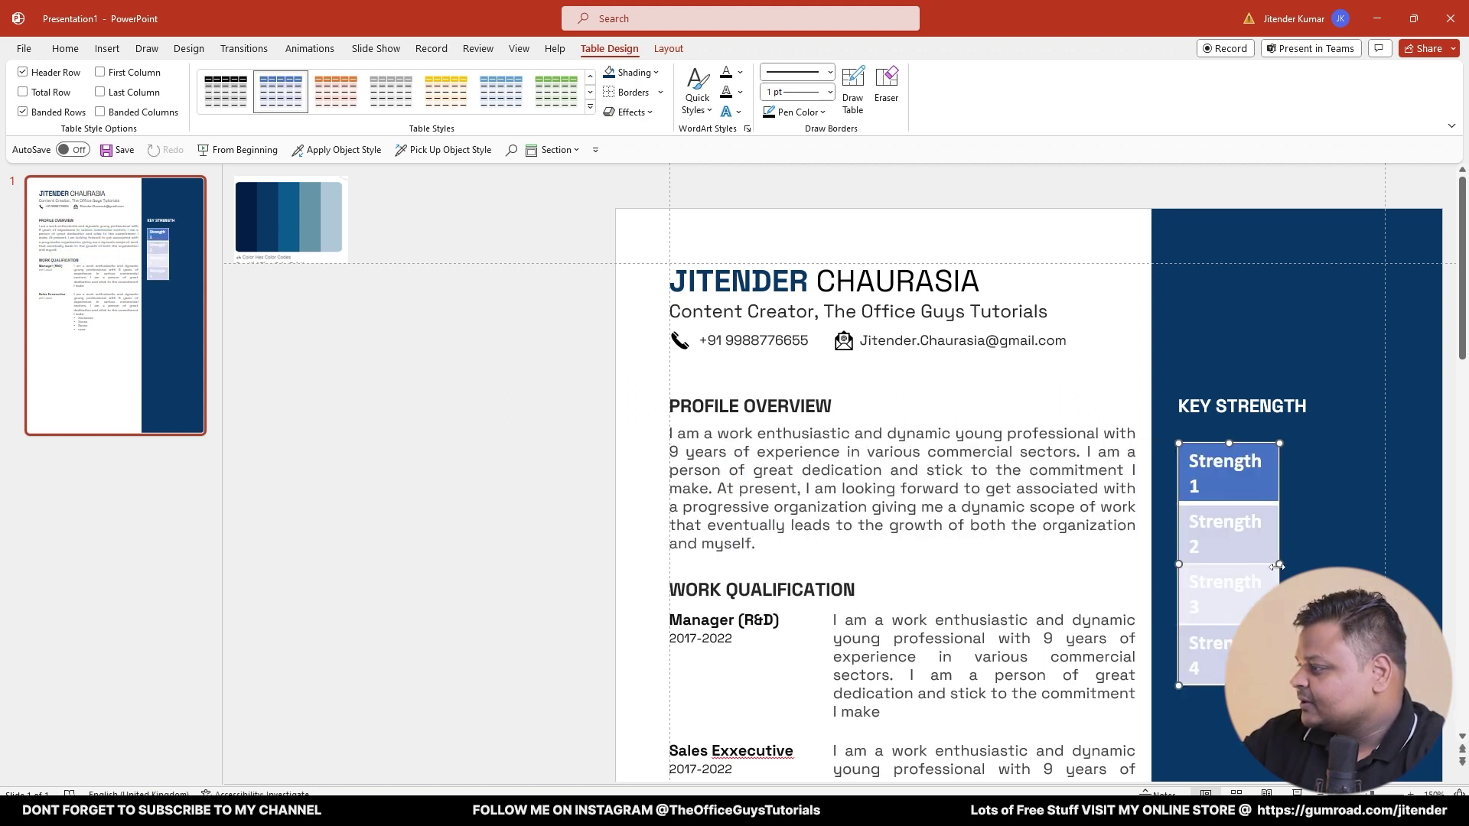
left_click_drag(1278, 566, 1385, 565)
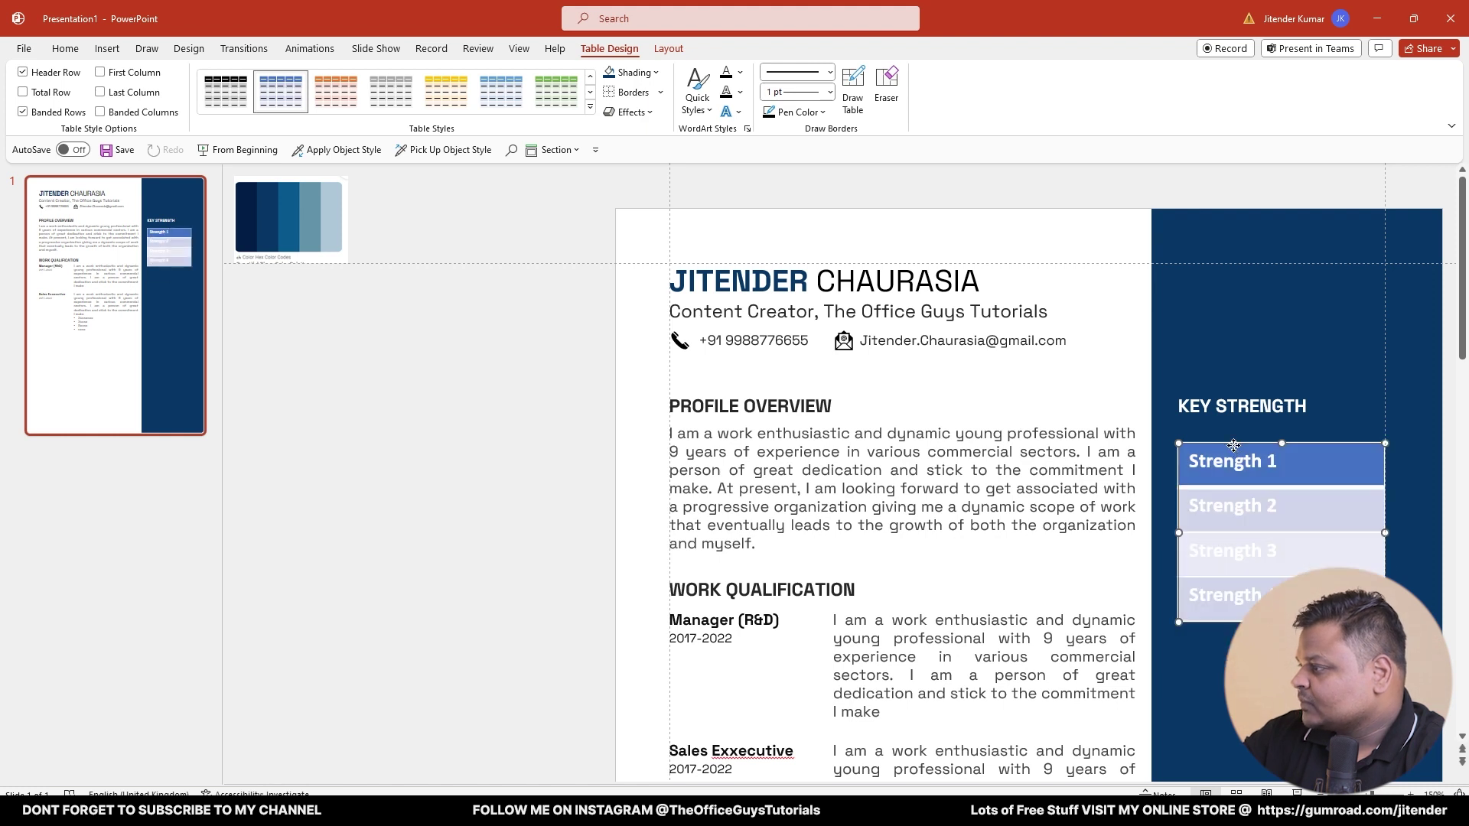
left_click_drag(1233, 444, 1230, 432)
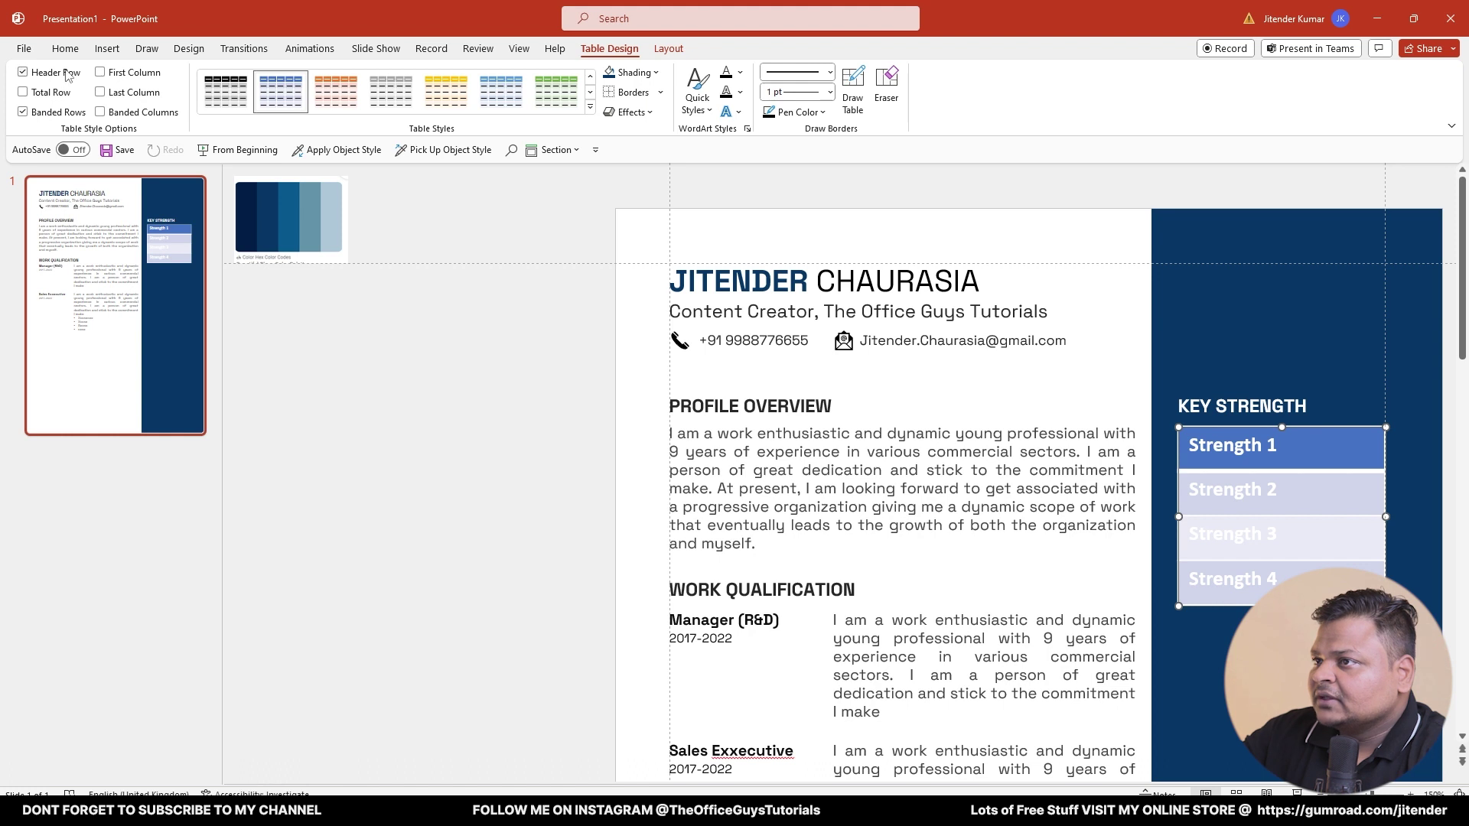
- Turn off Banded Rows and Header Row, make the text white, and set table shading to No Fill
left_click(24, 111)
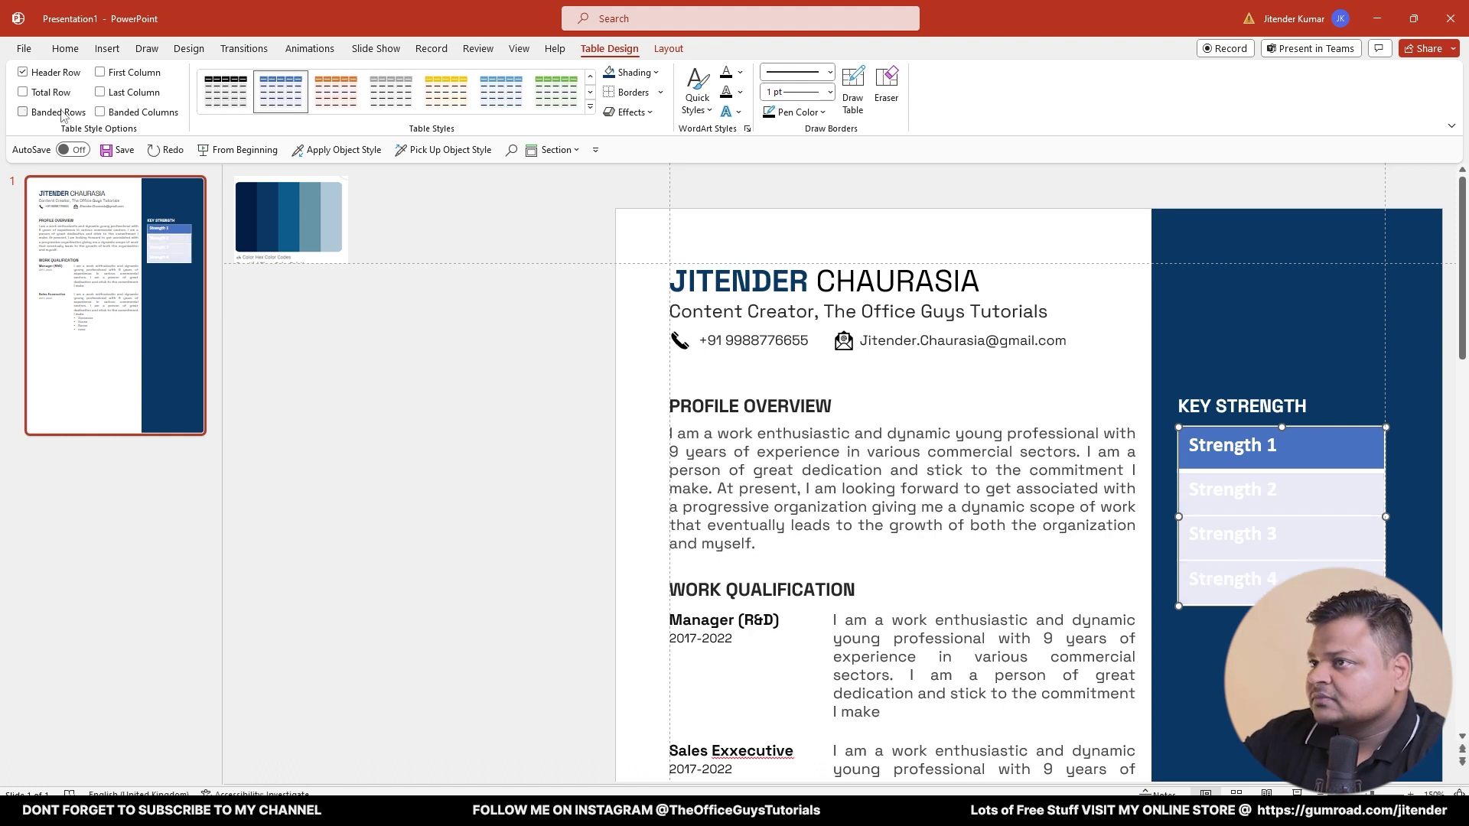
left_click(62, 76)
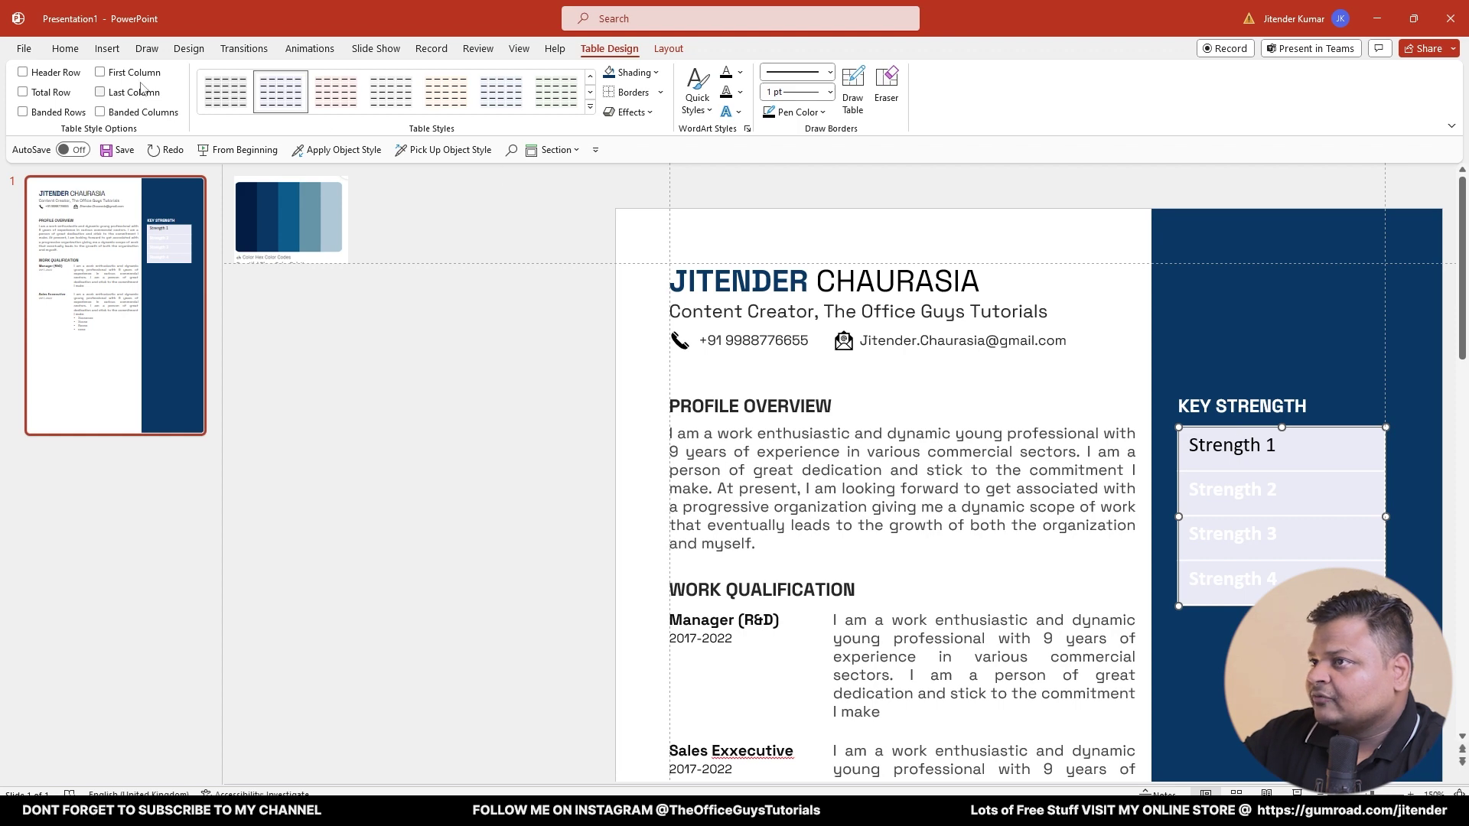
left_click(65, 48)
left_click(462, 103)
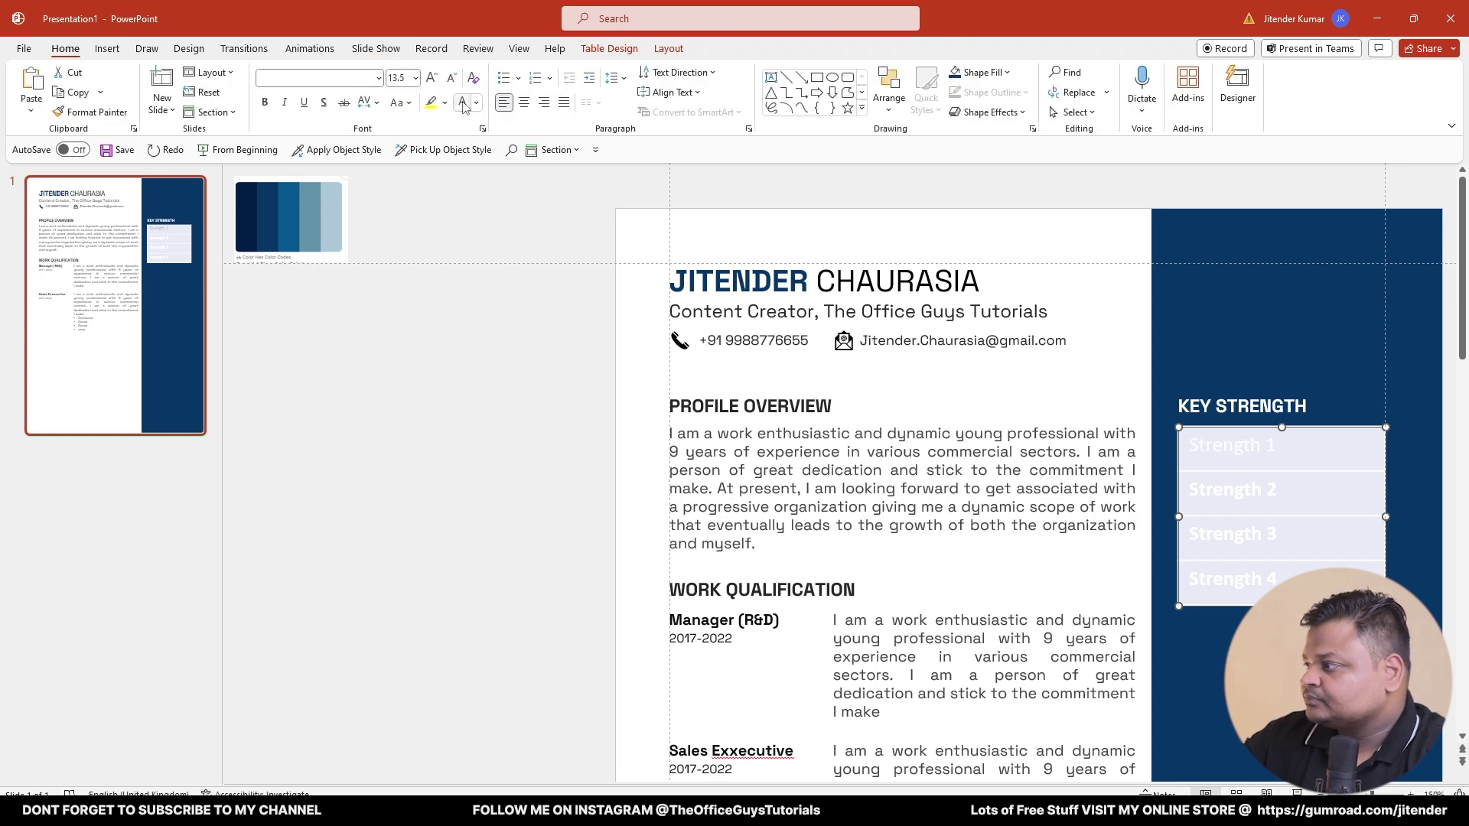
left_click(623, 49)
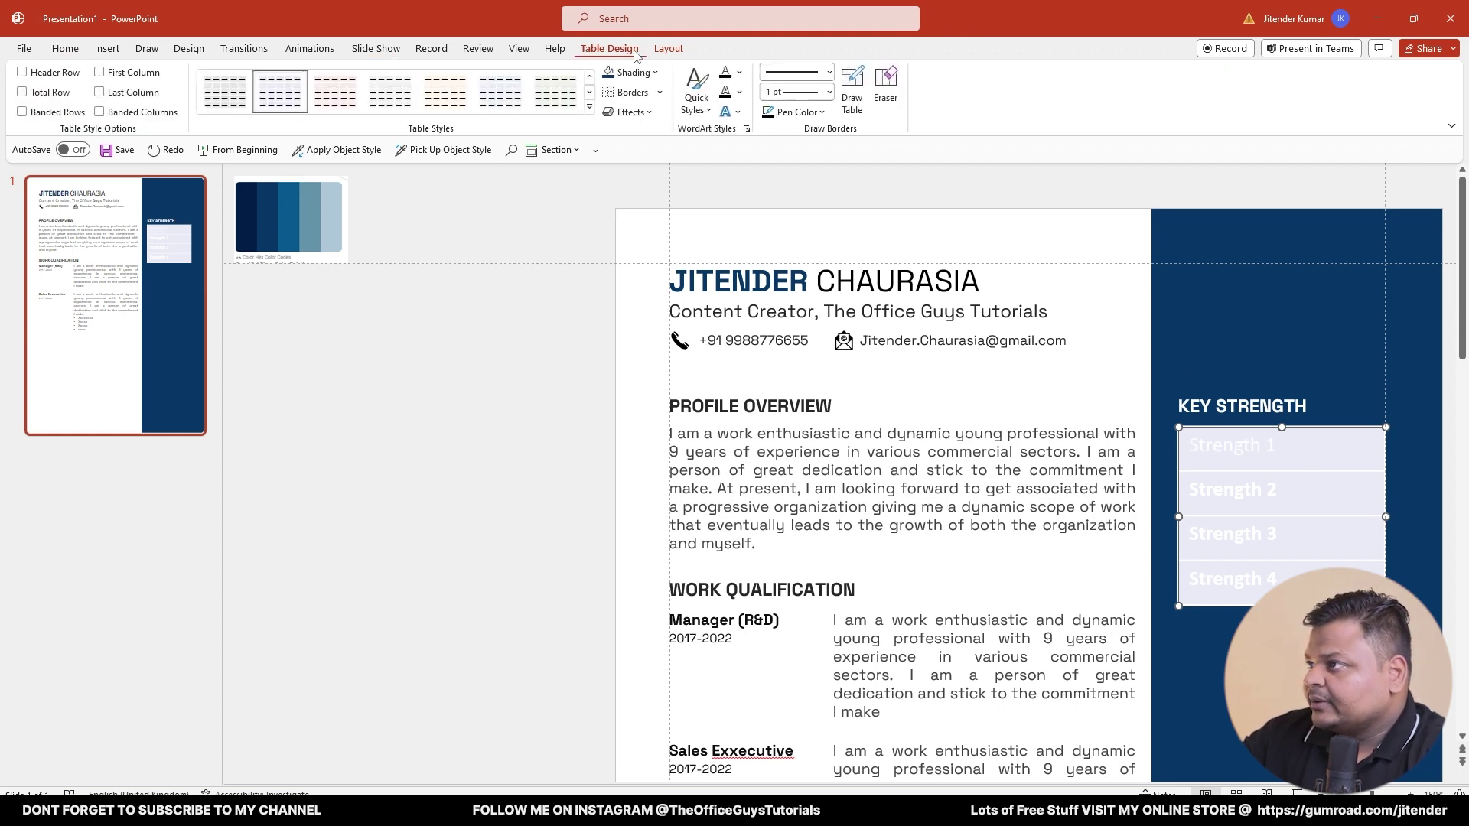
left_click(643, 73)
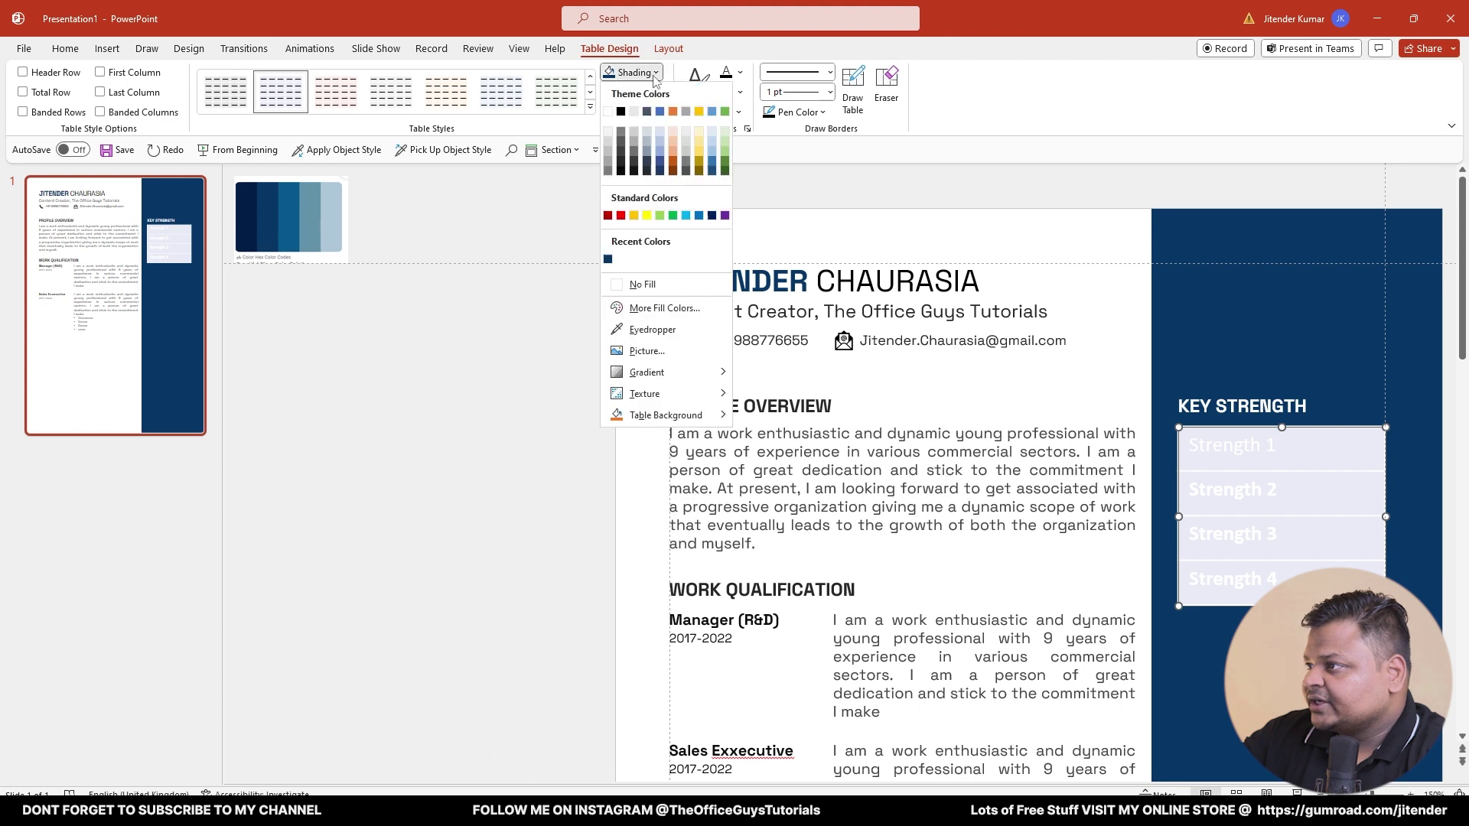
left_click(646, 284)
left_click(417, 436)
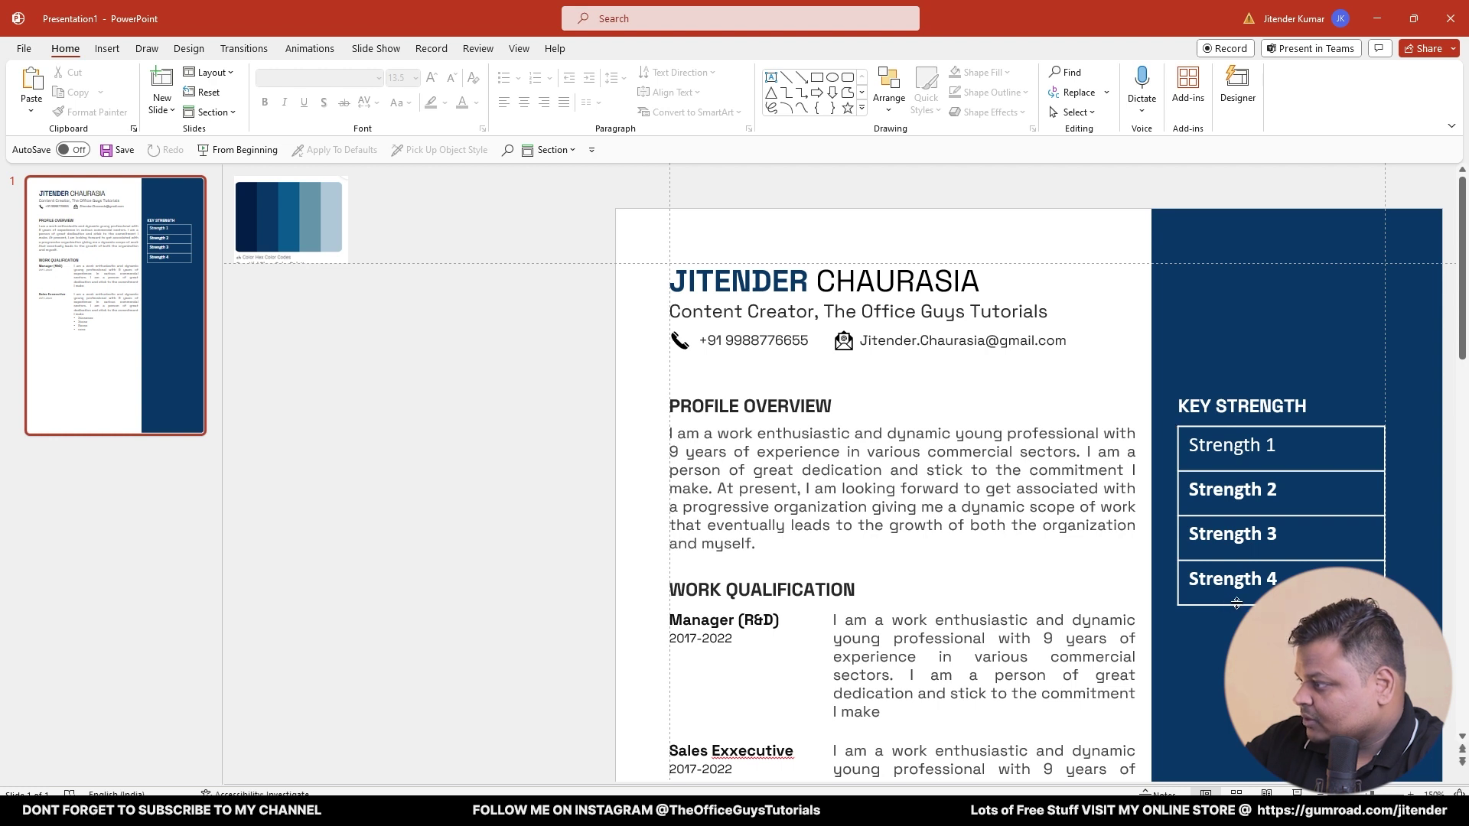
- Clear all borders from the strength table and add inside horizontal lines between rows
left_click(1213, 430)
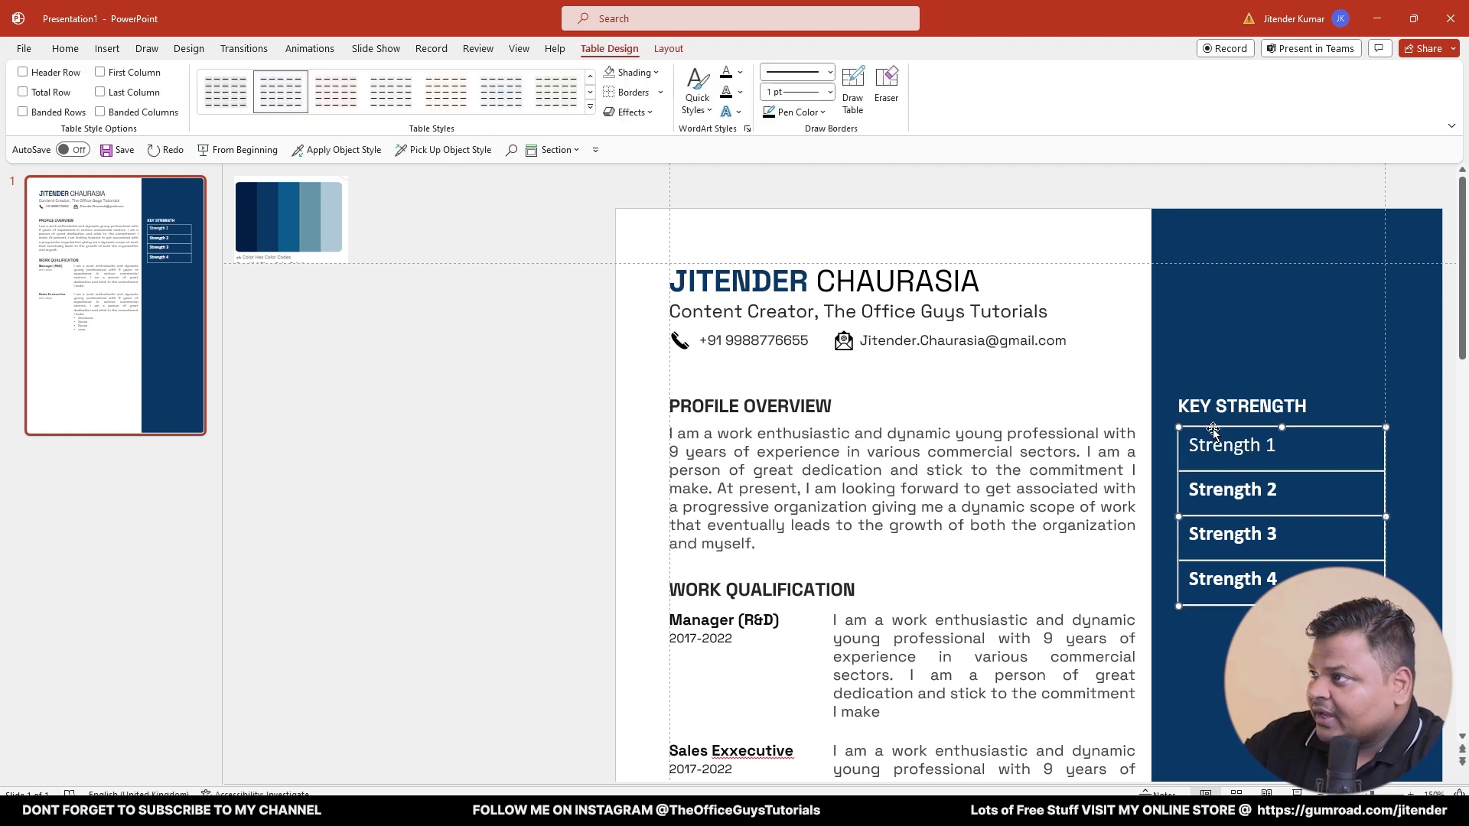
left_click(629, 93)
left_click(660, 92)
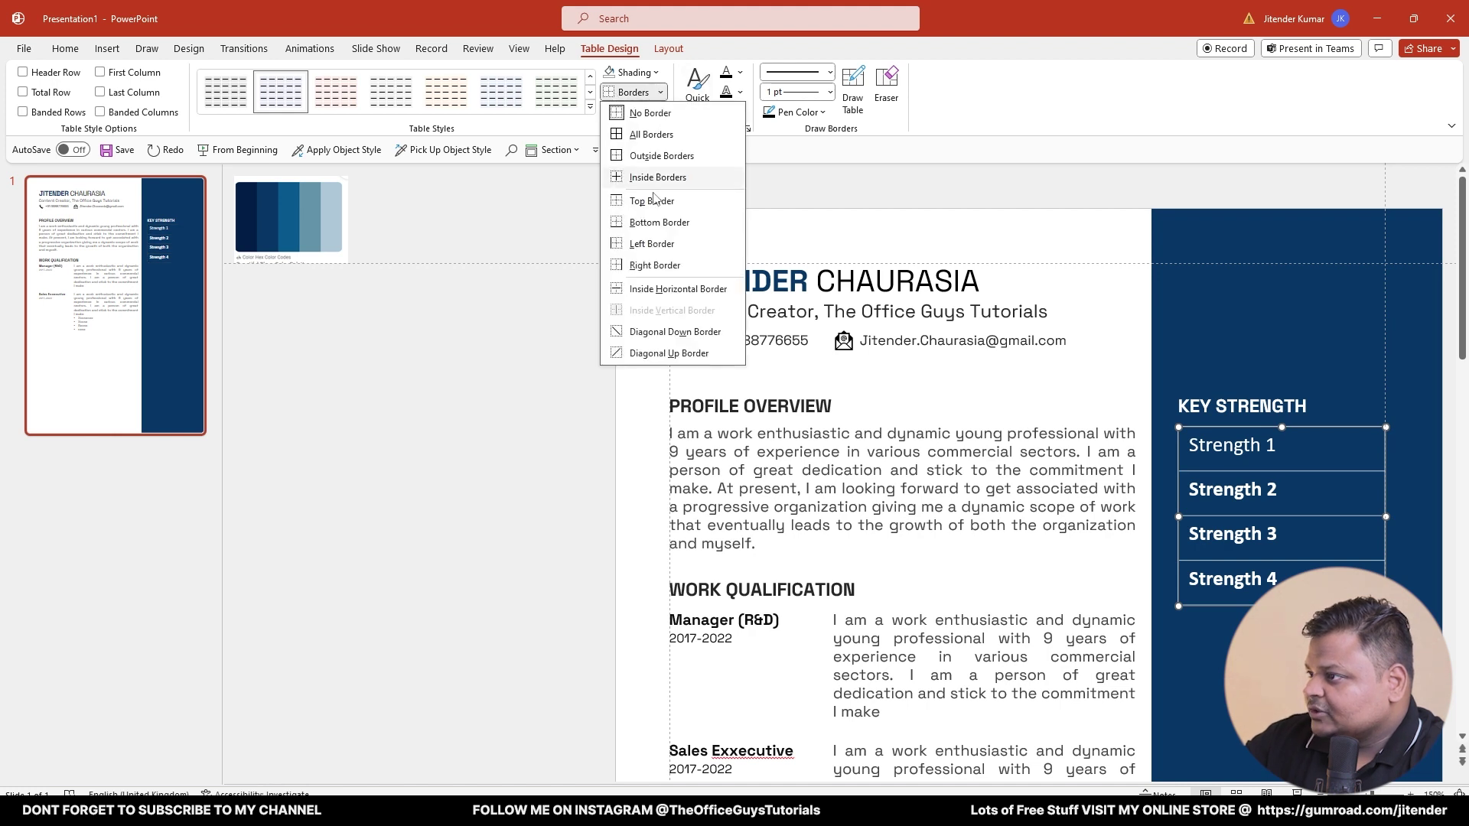
left_click(655, 290)
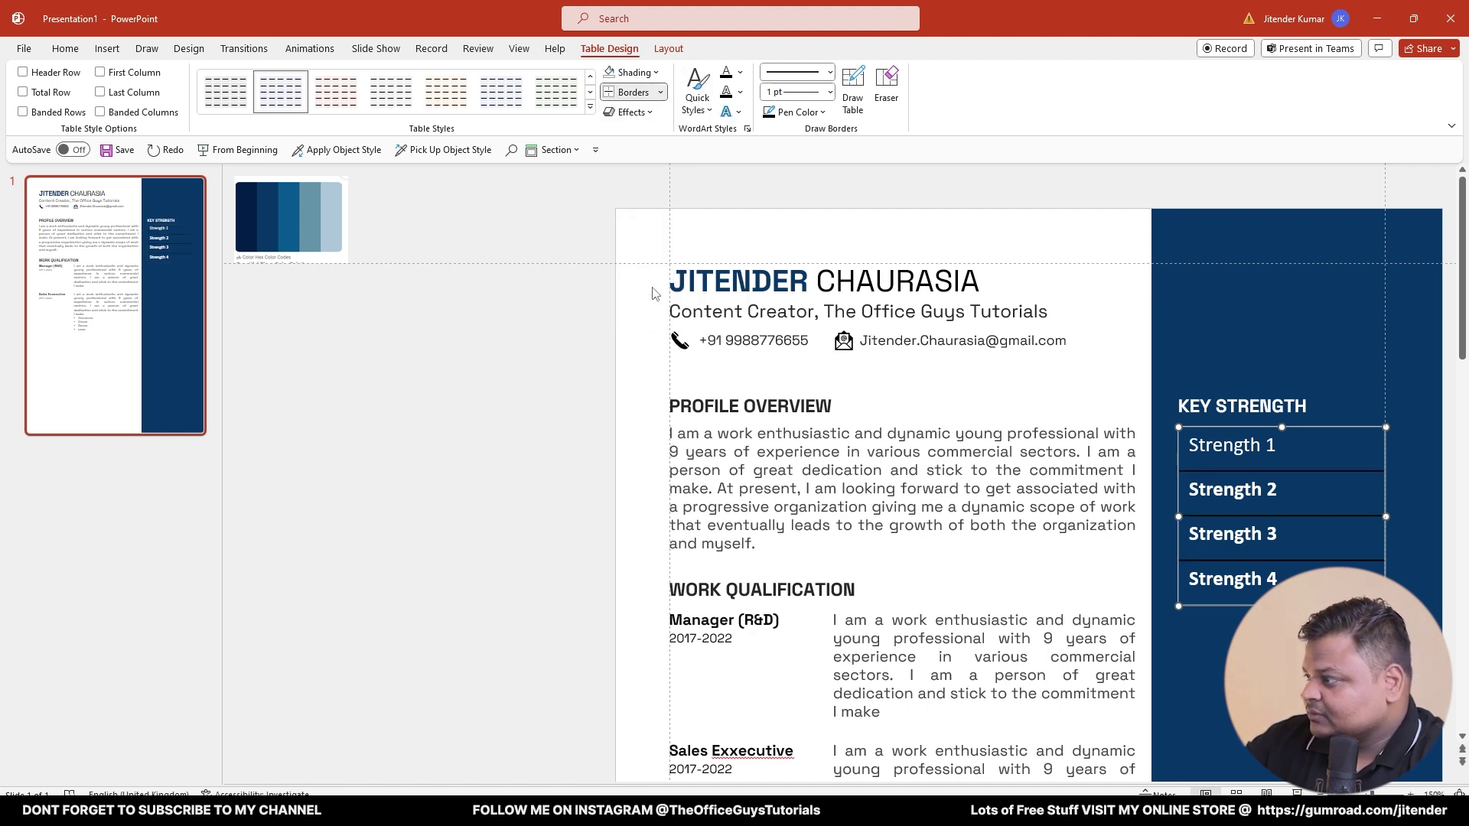
- Use a light-blue pen colour and add a bottom border along the table's lower edge
left_click(793, 112)
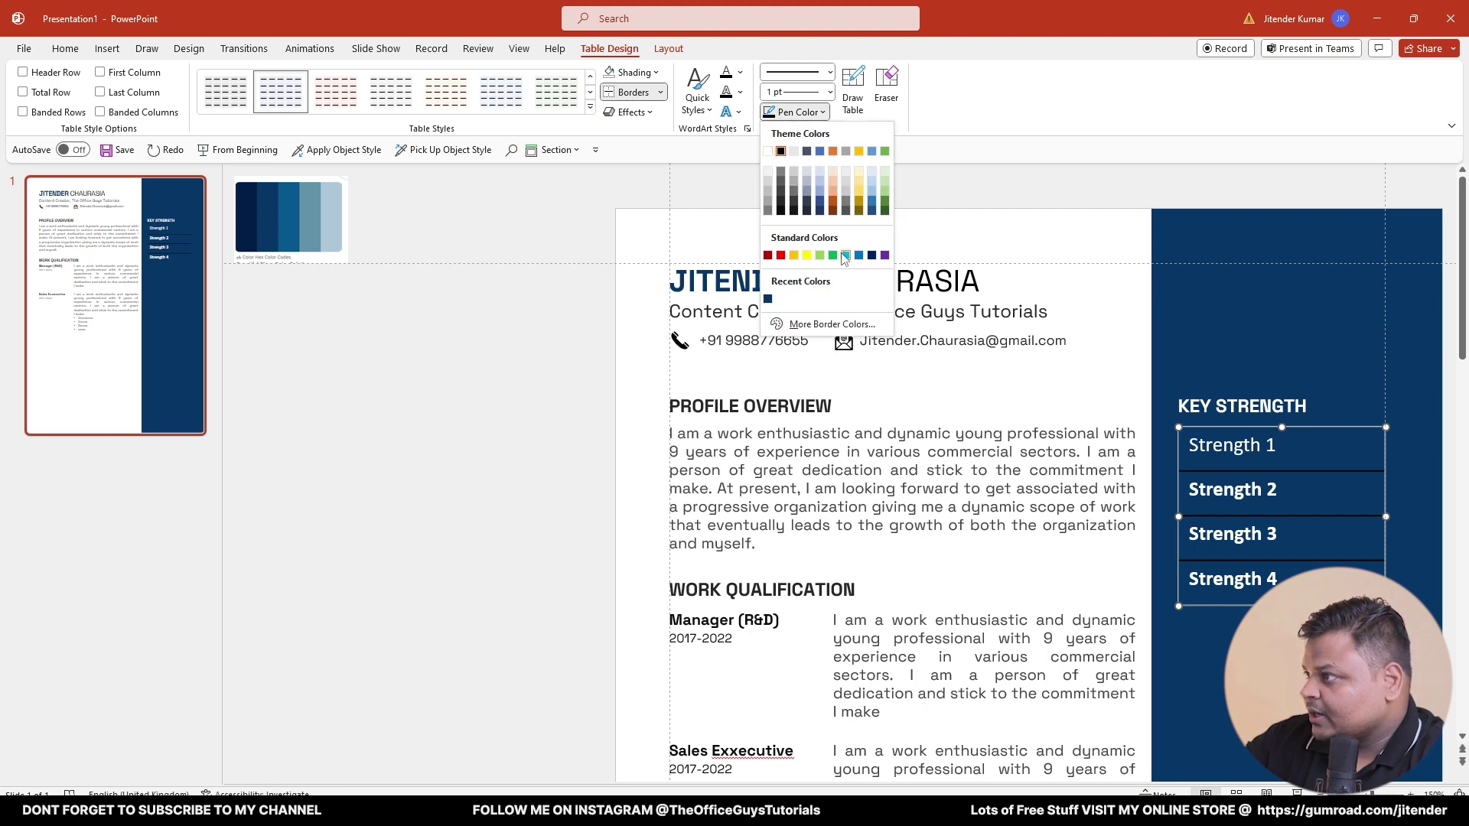
left_click(860, 202)
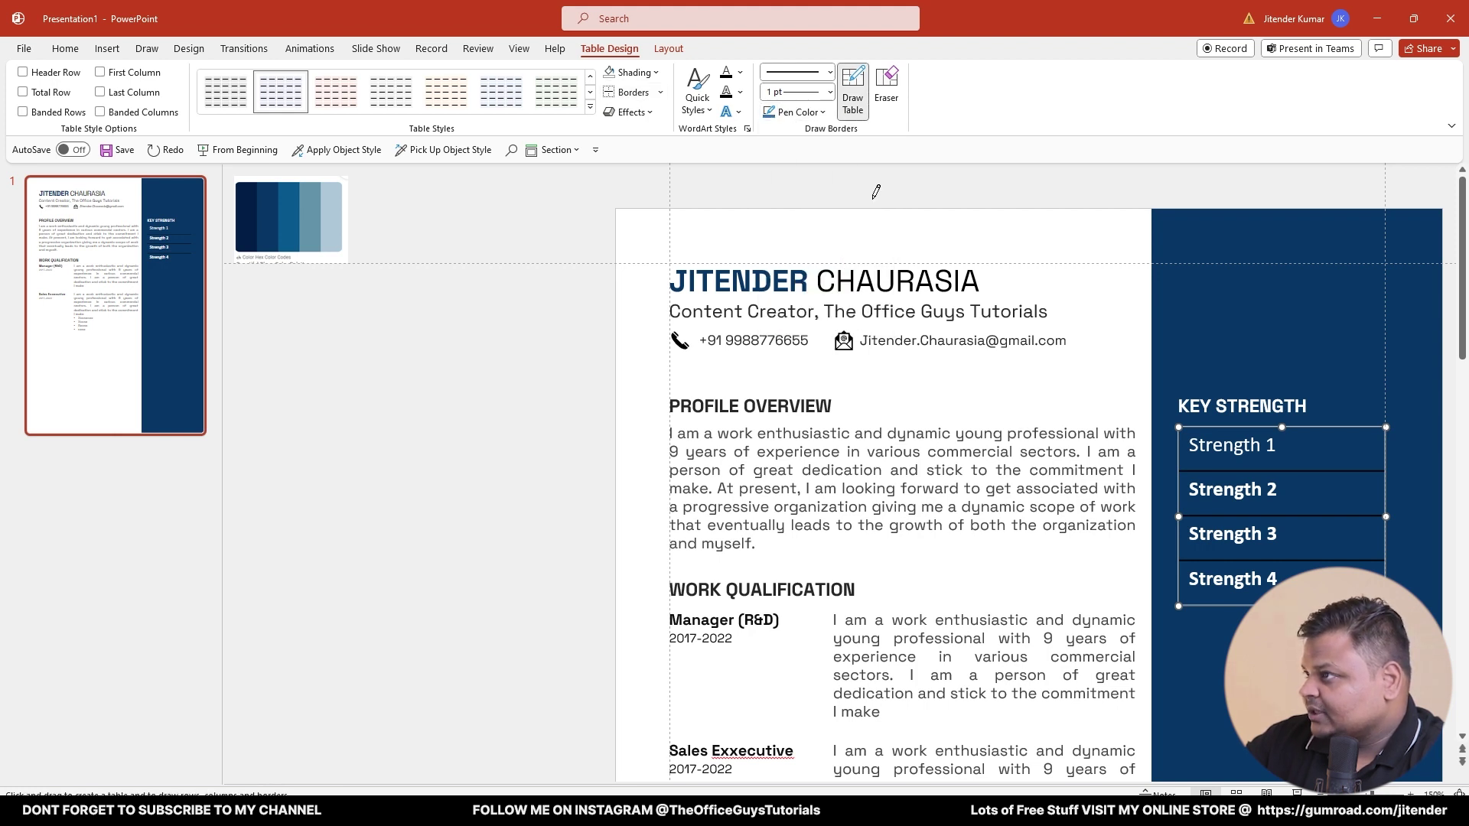
left_click(609, 96)
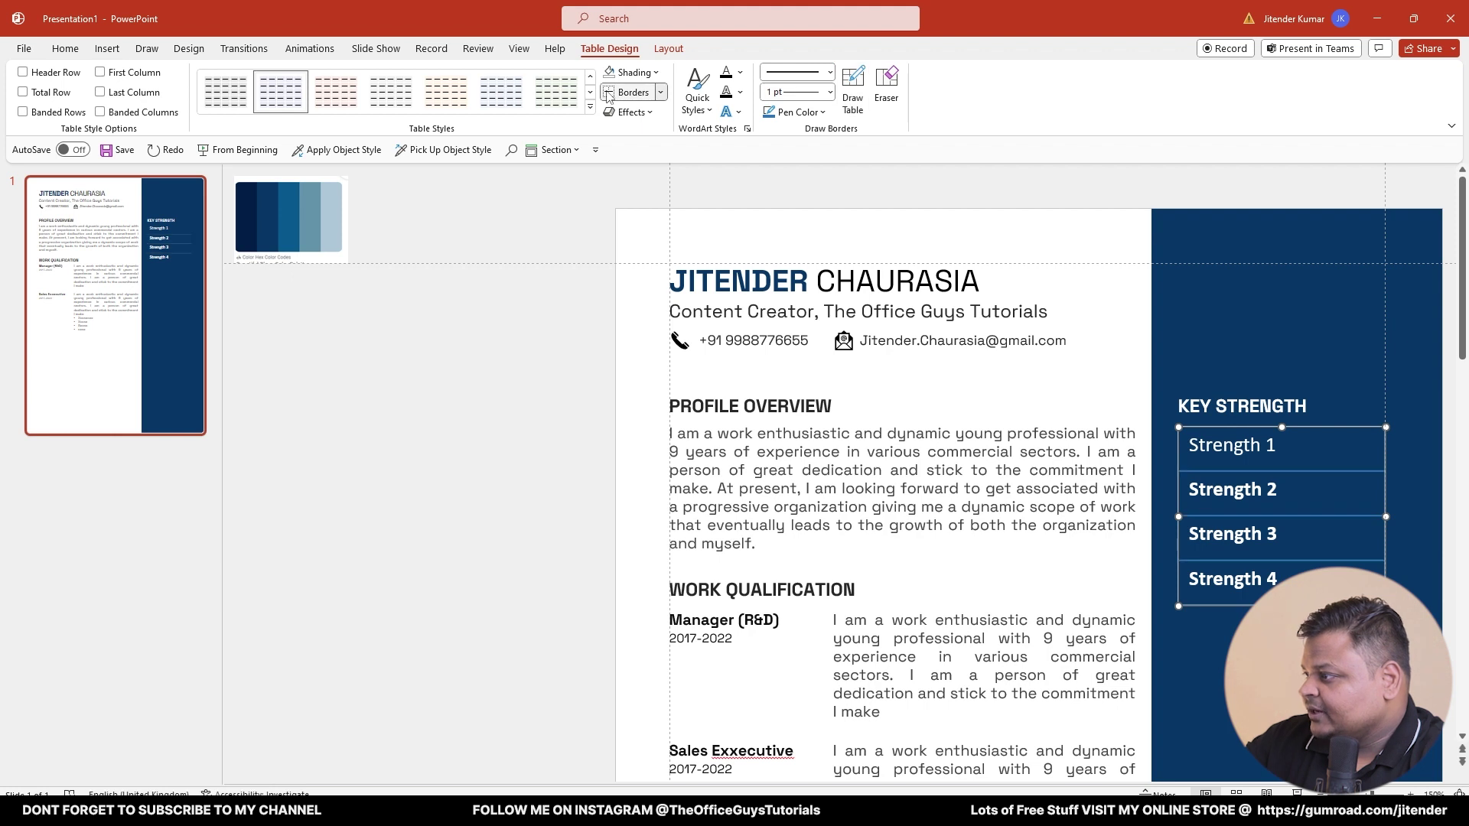
left_click(662, 92)
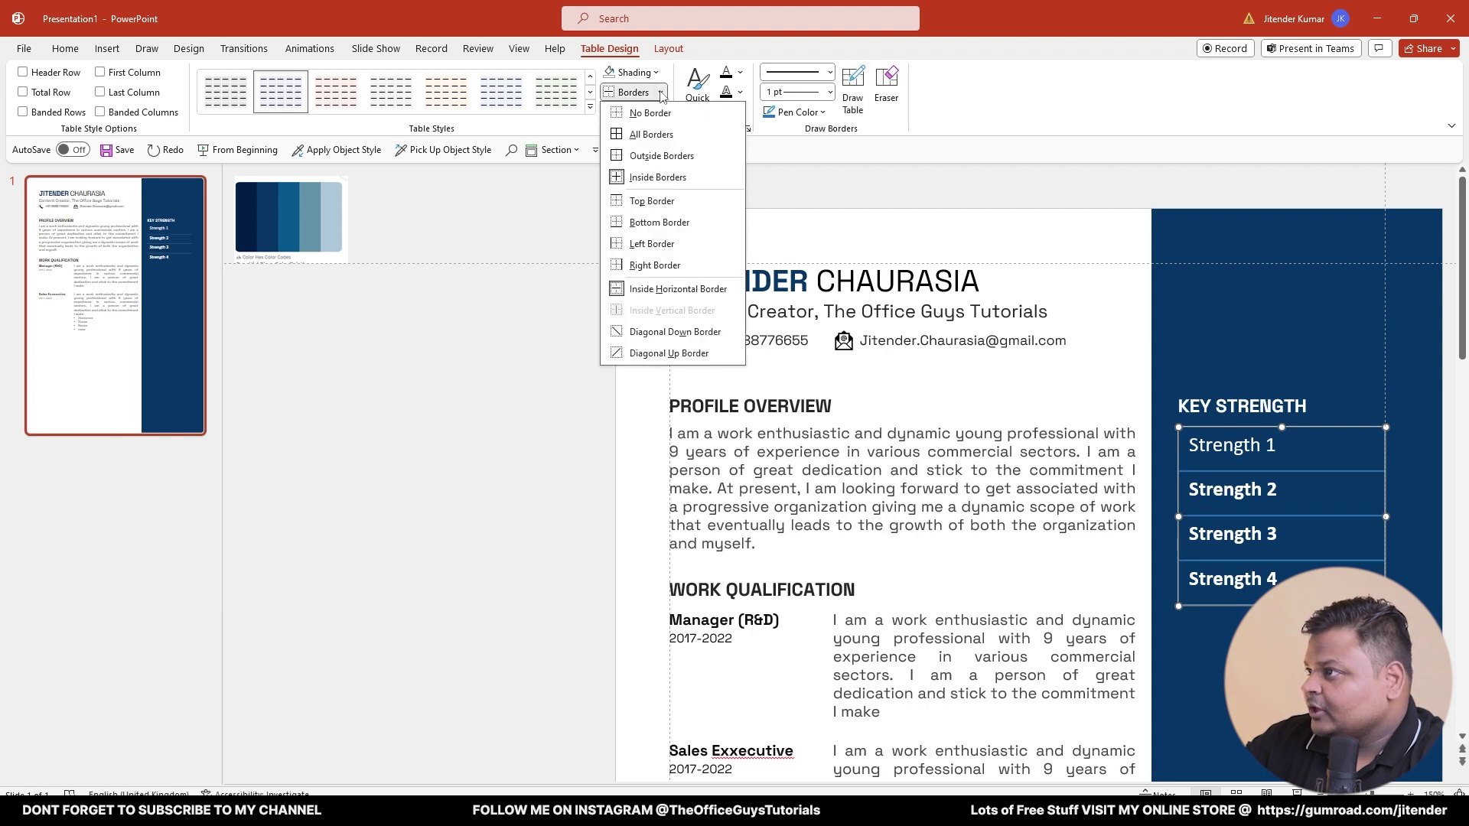
left_click(668, 222)
left_click(551, 377)
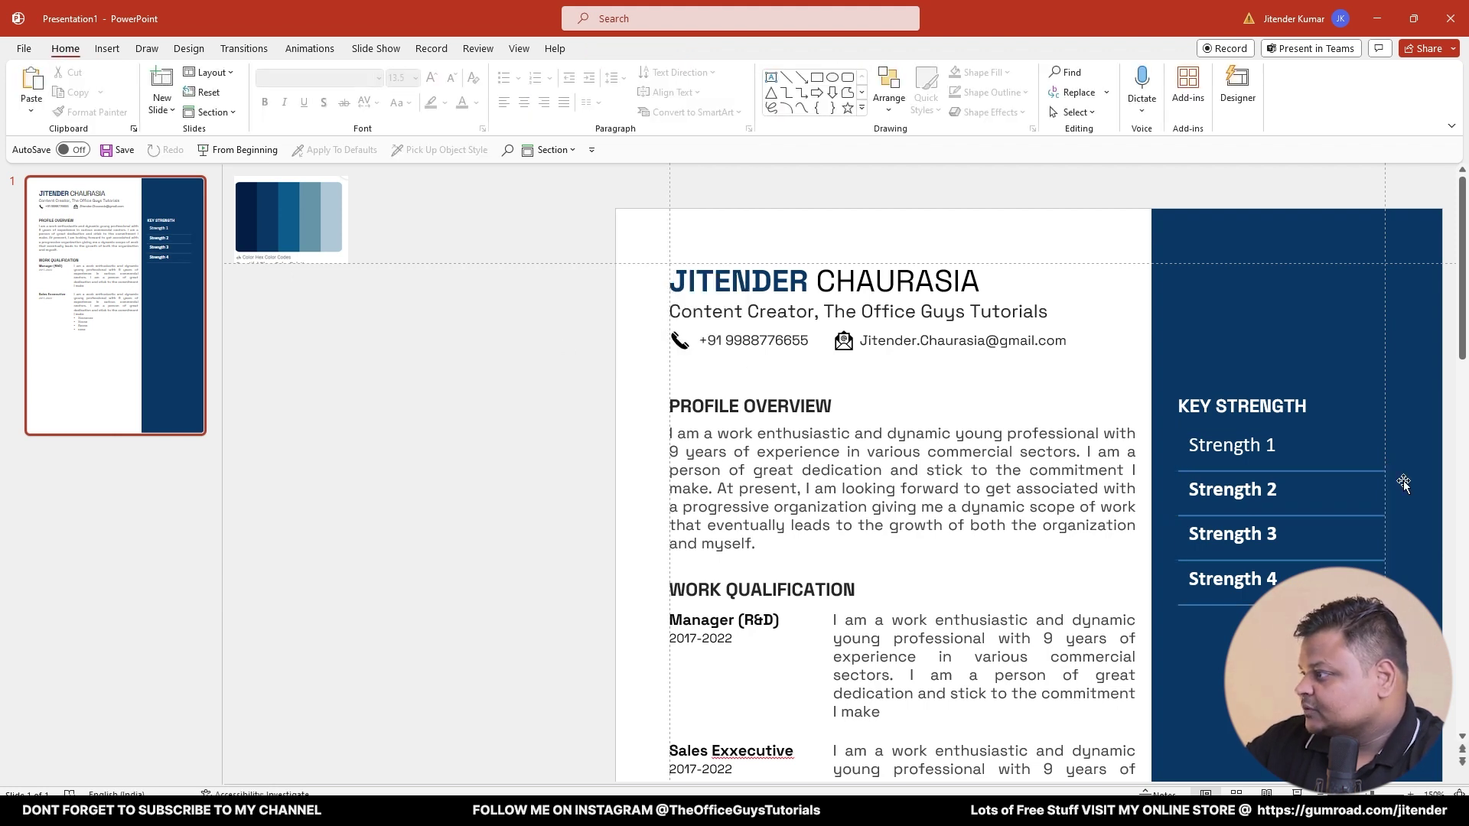
left_click(1259, 444)
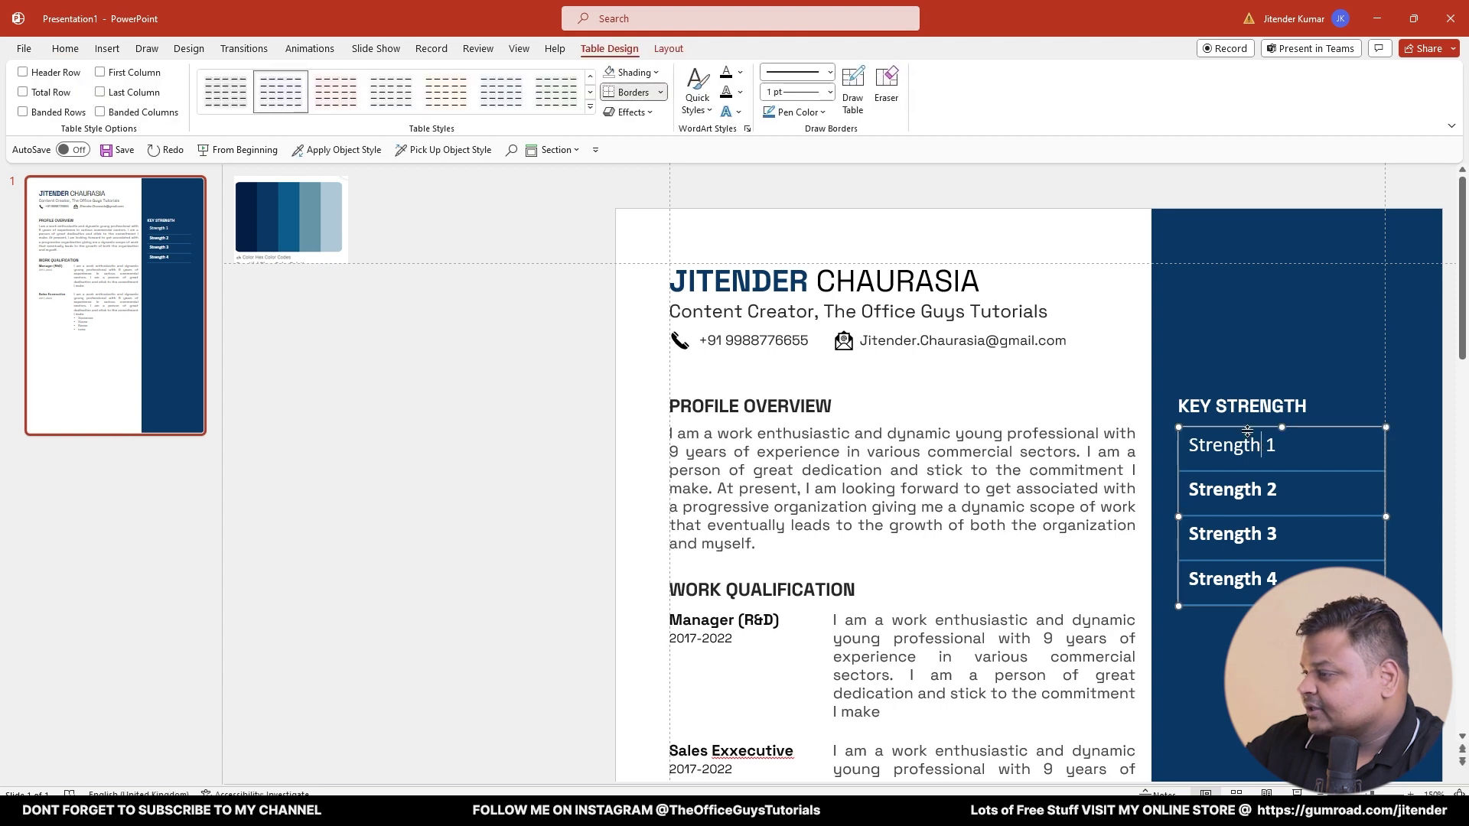
left_click(65, 48)
- Set all four strength rows to regular-weight Space Grotesk at 10.5 pt
left_click(299, 76)
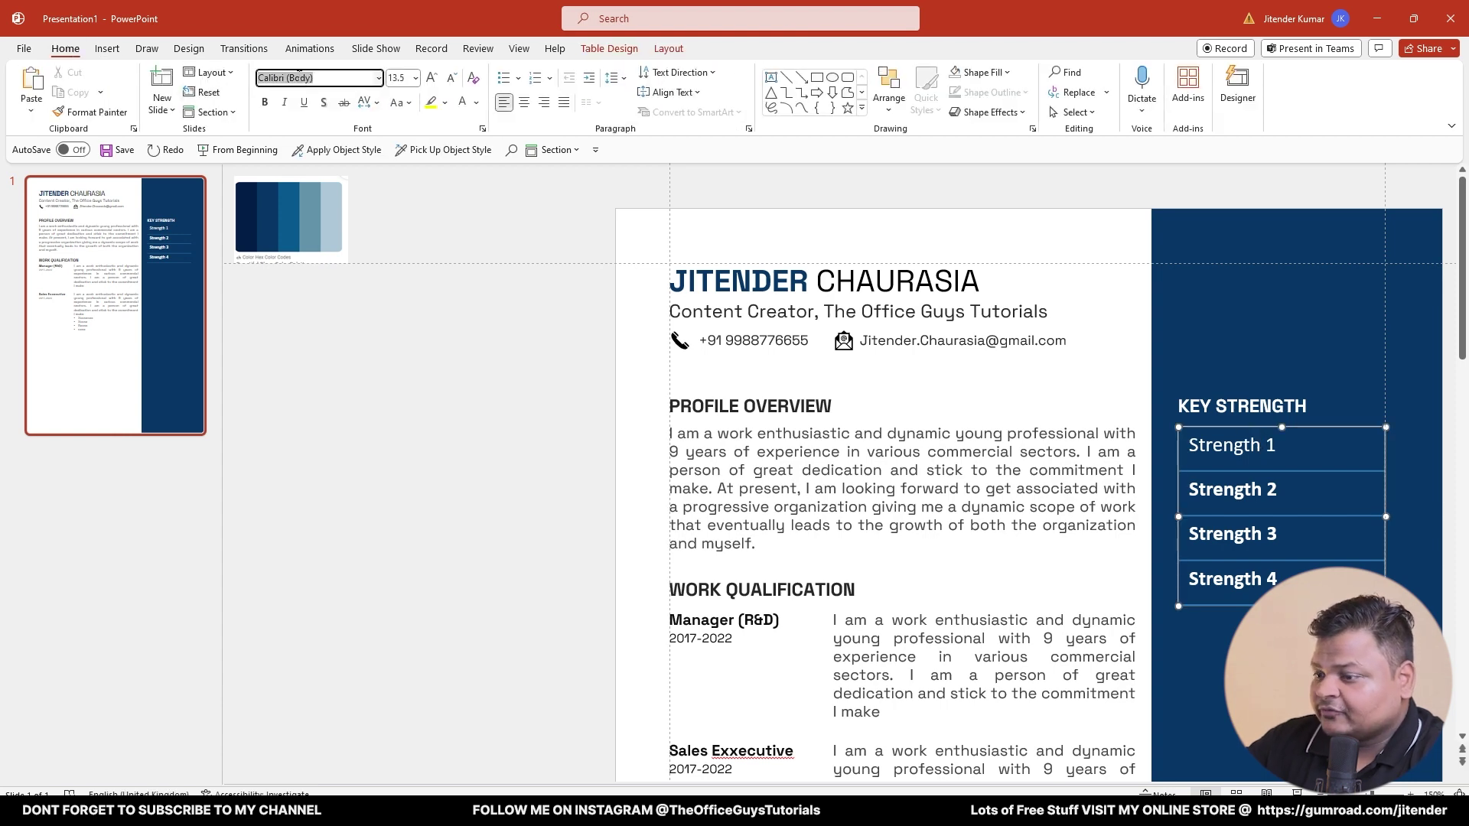
type("Space Grotesk")
key("Return")
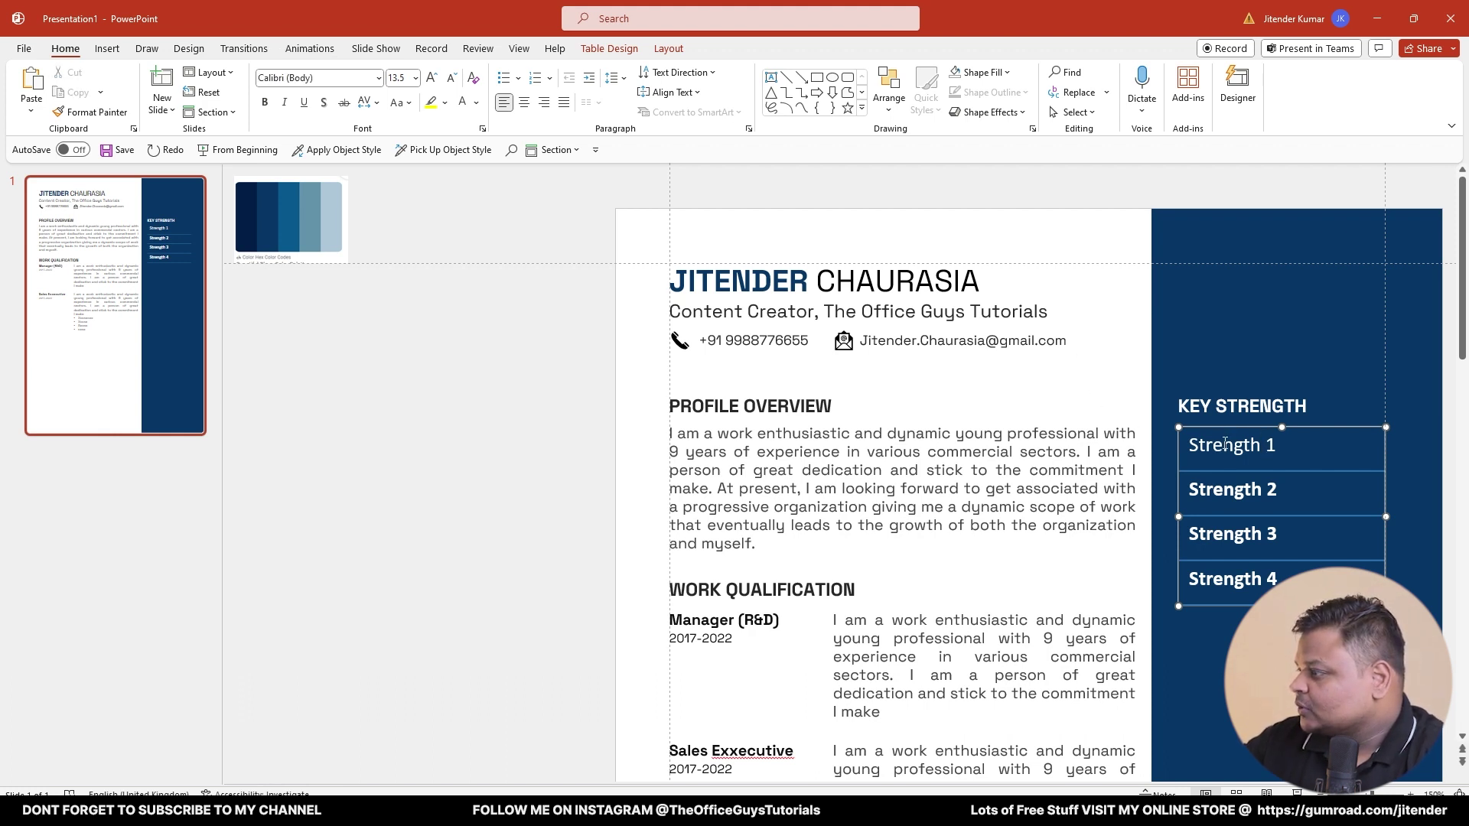
left_click_drag(1221, 444, 1224, 580)
left_click(358, 81)
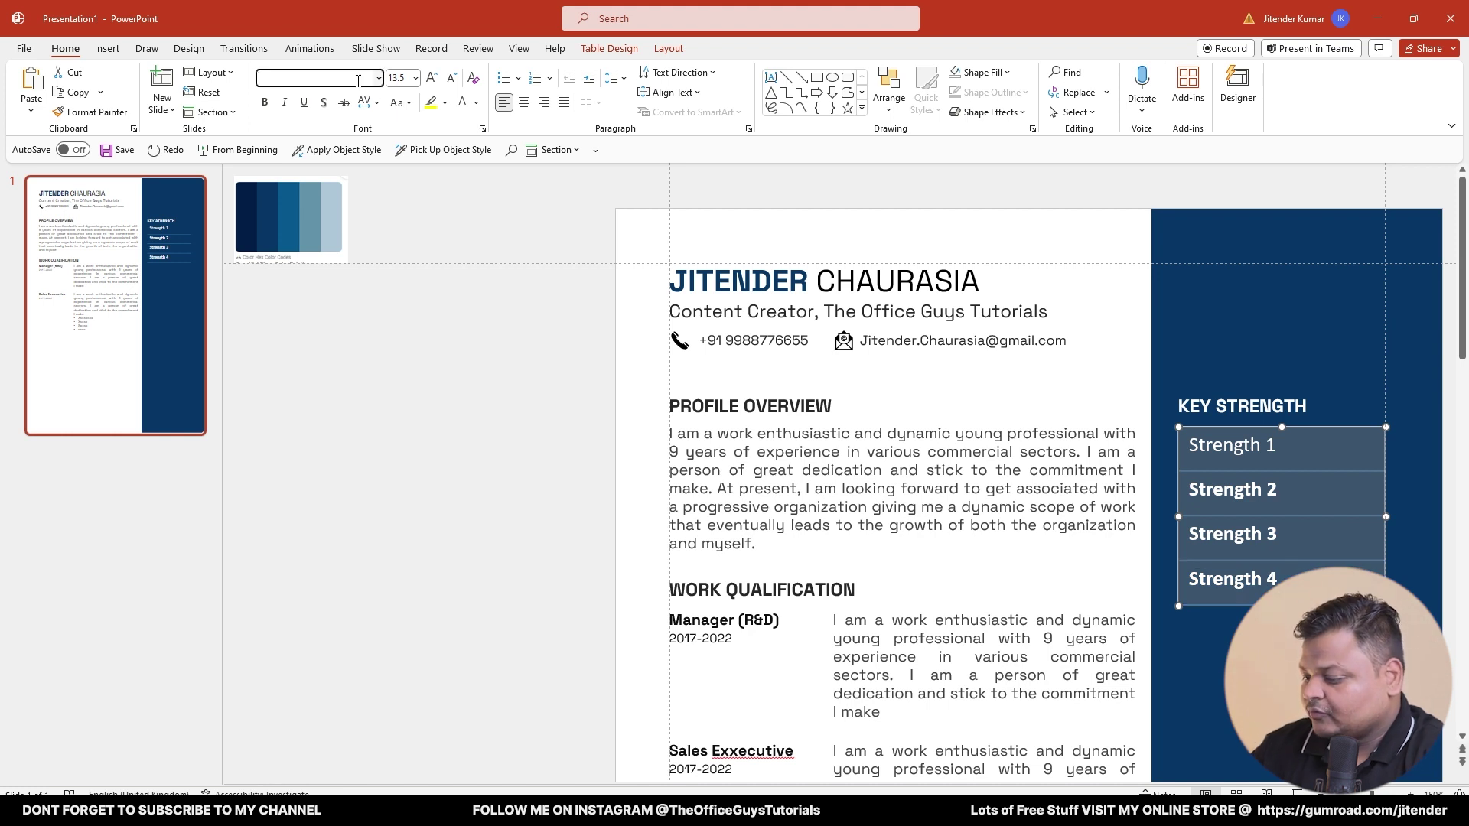
type("Space Grotesk")
key("Return")
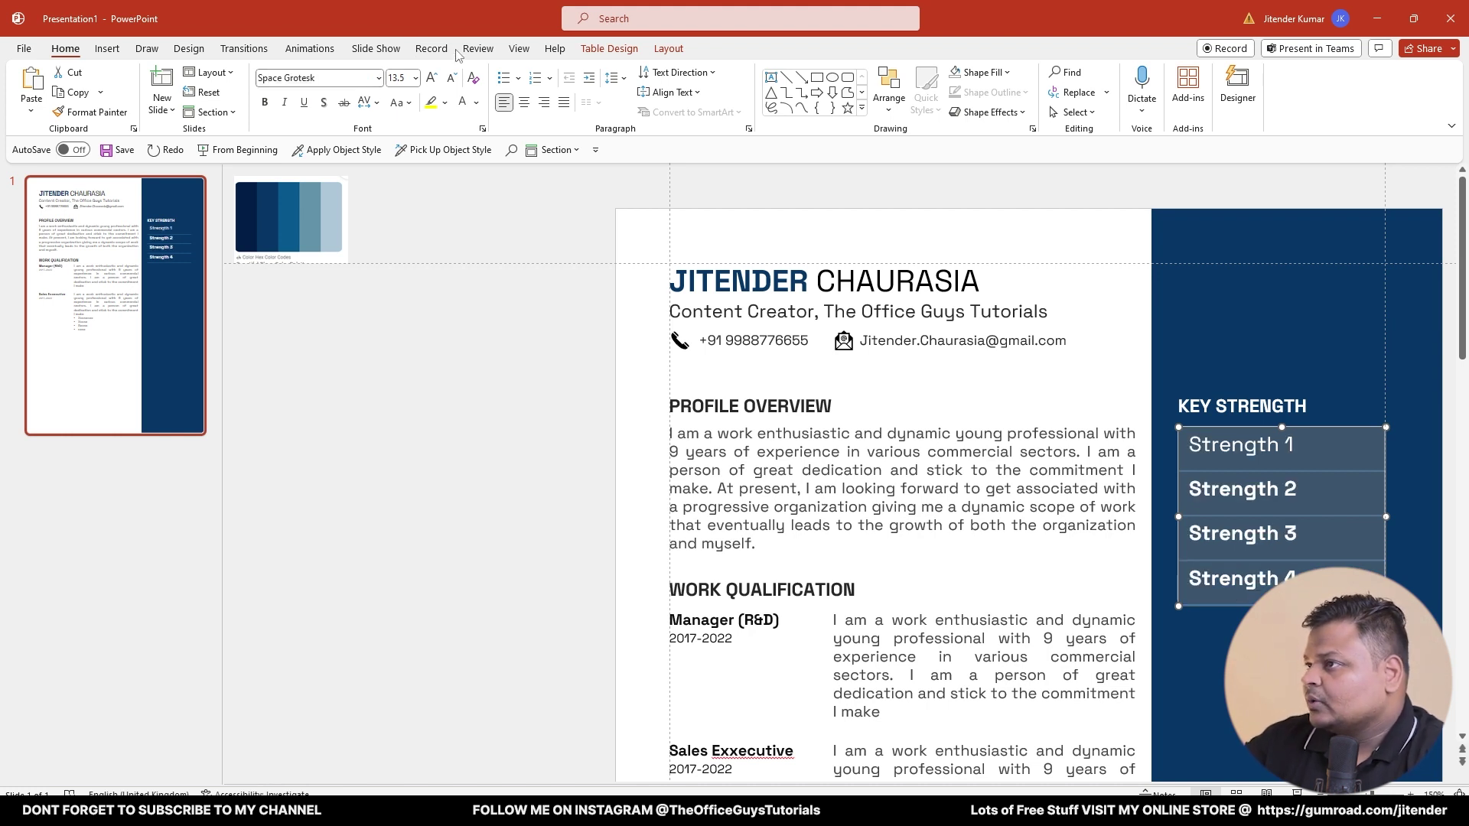
left_click(267, 107)
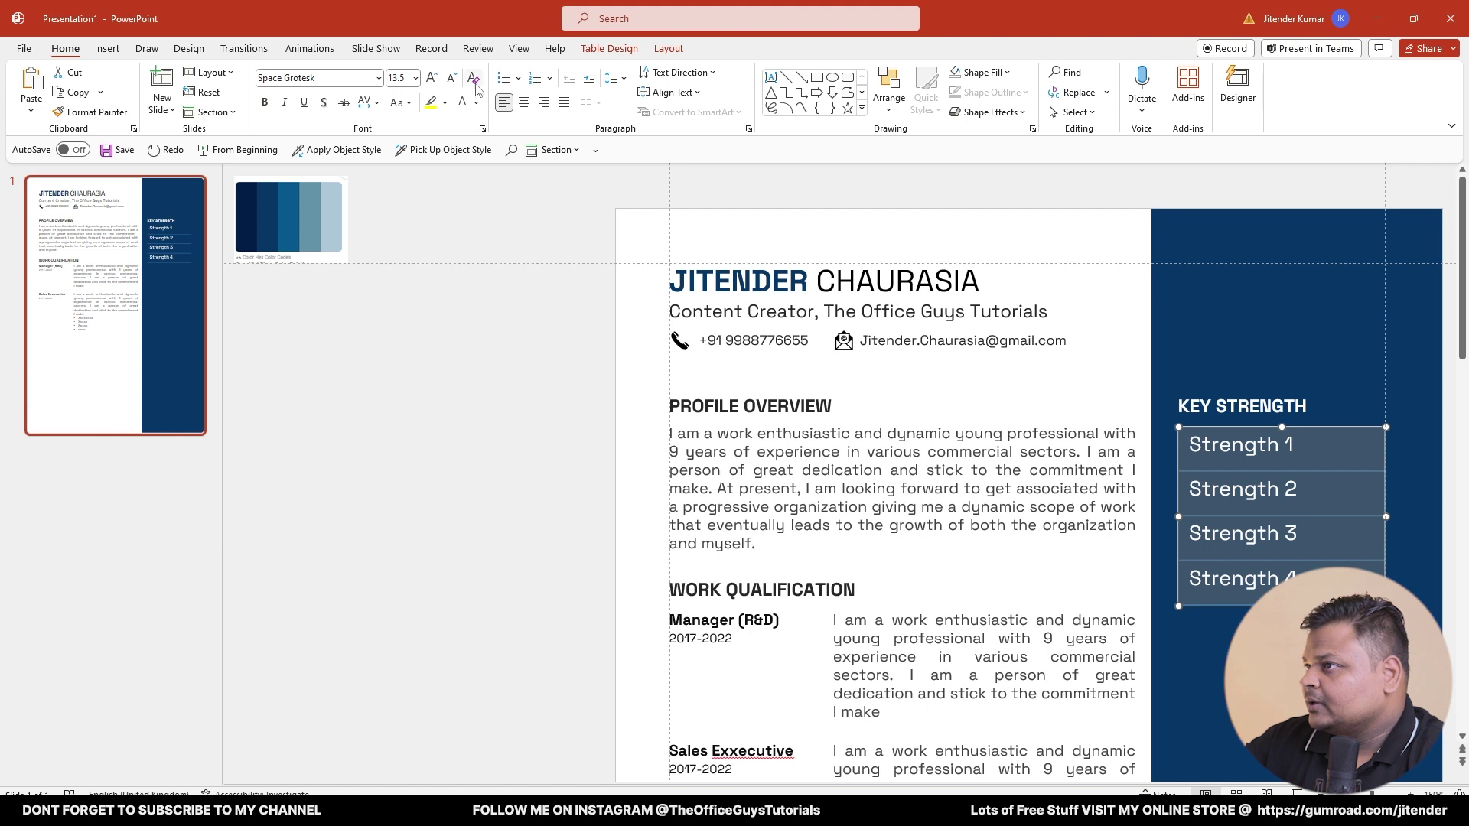
left_click(452, 79)
left_click(453, 79)
left_click(452, 79)
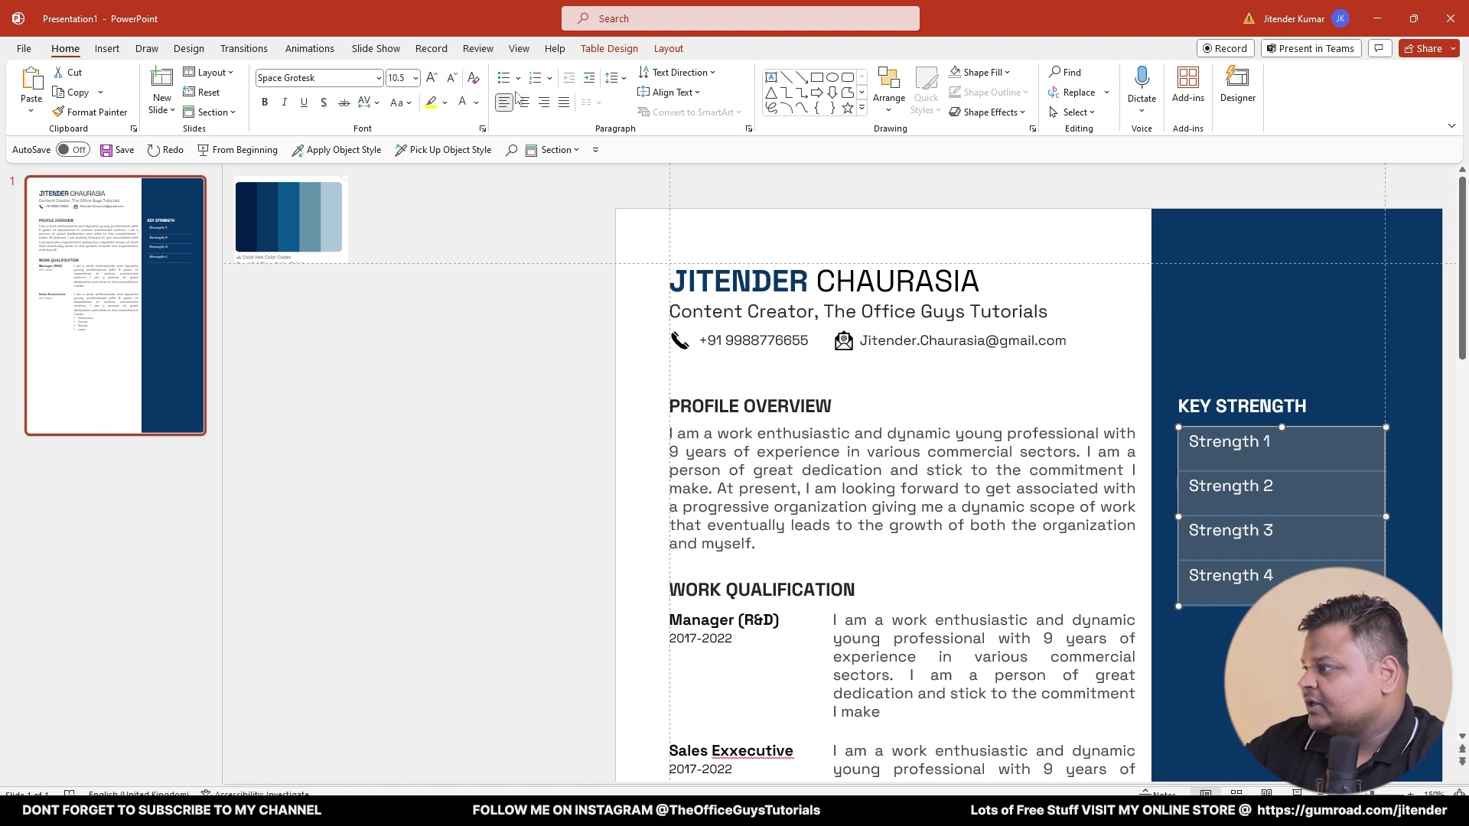
- Reduce each strength table row's height to 0.7 cm
left_click(669, 49)
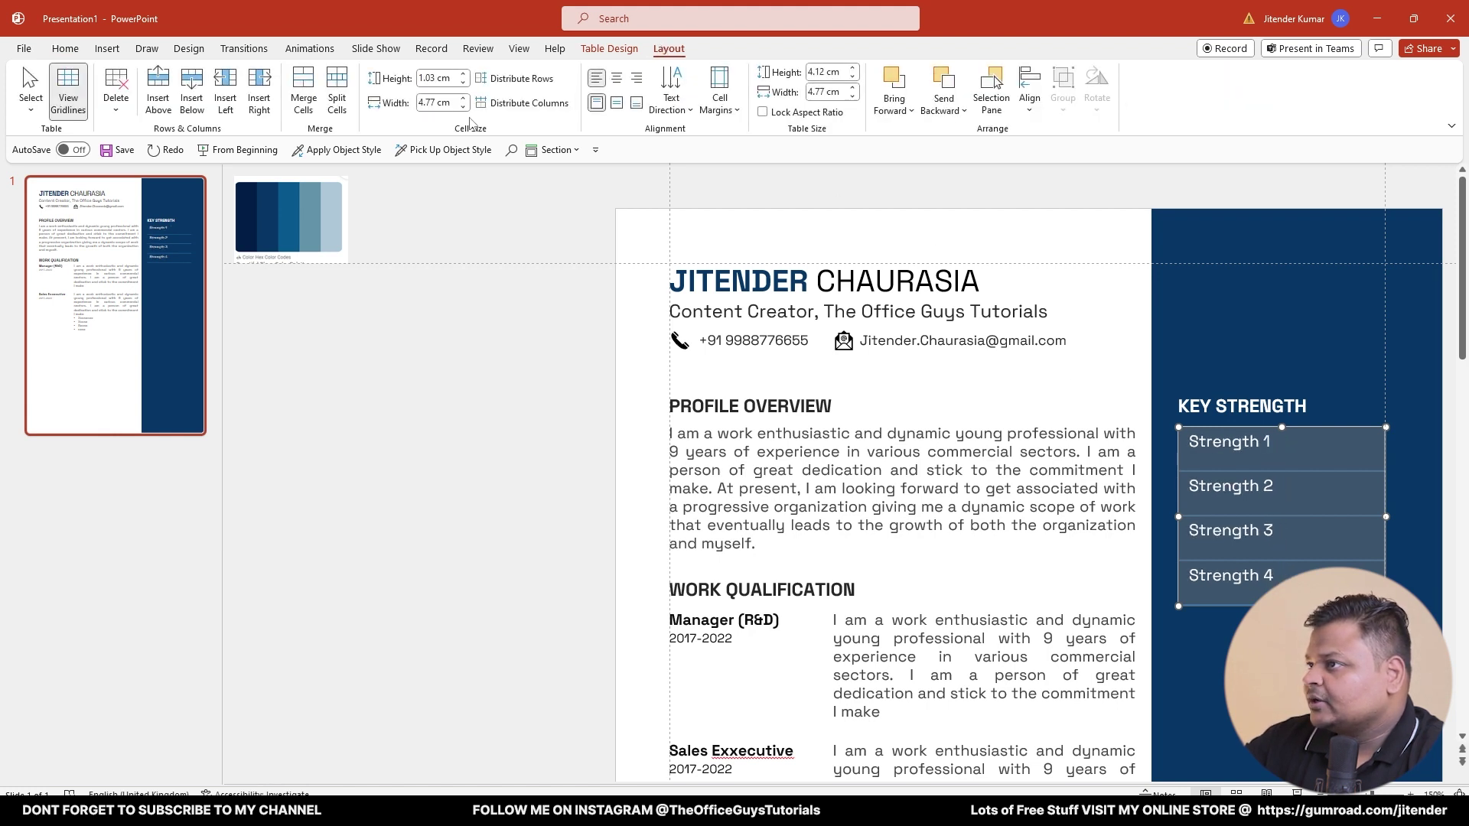
left_click(463, 83)
left_click(463, 83)
left_click(463, 83)
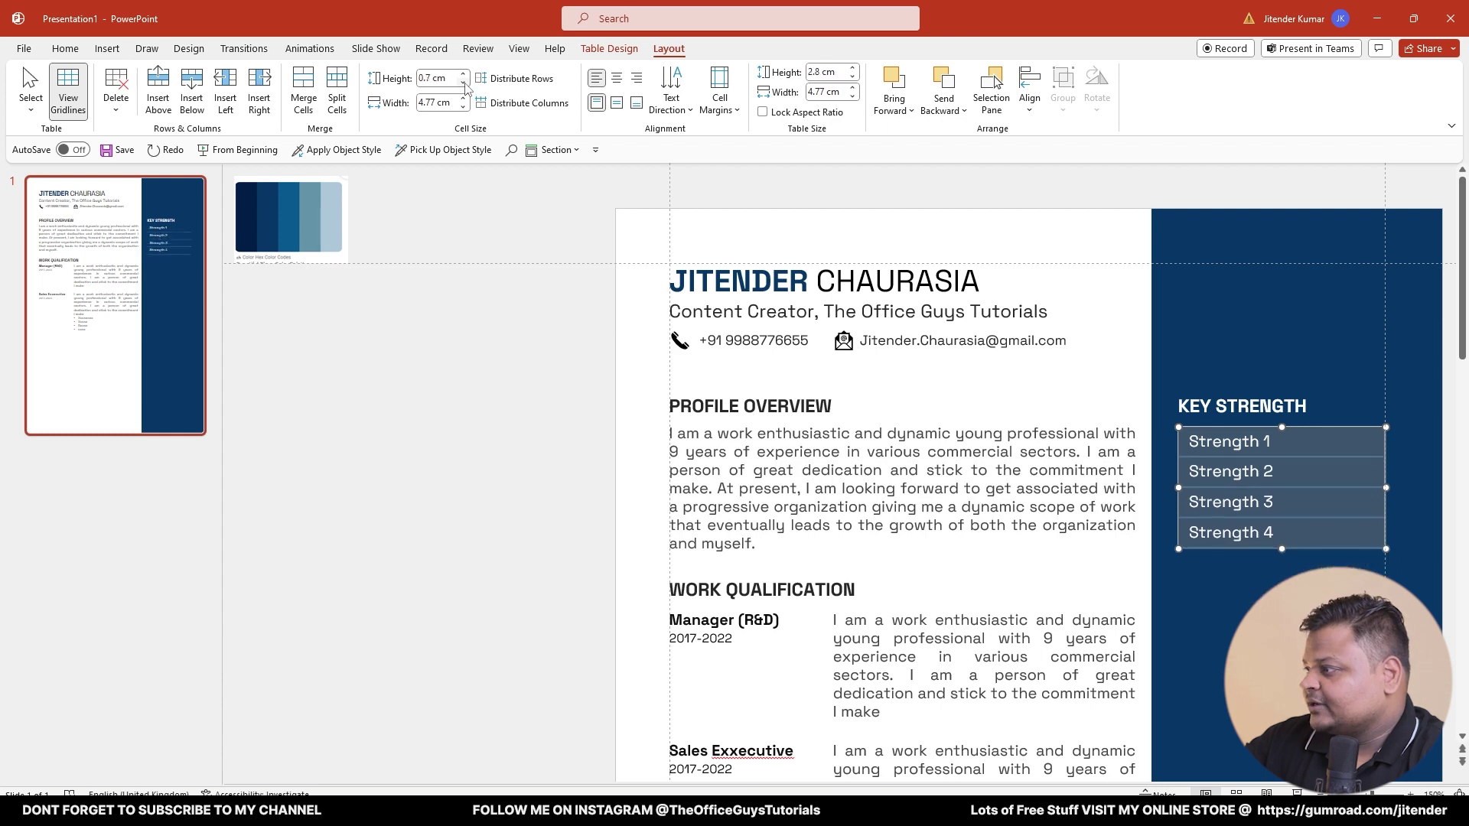
left_click(511, 478)
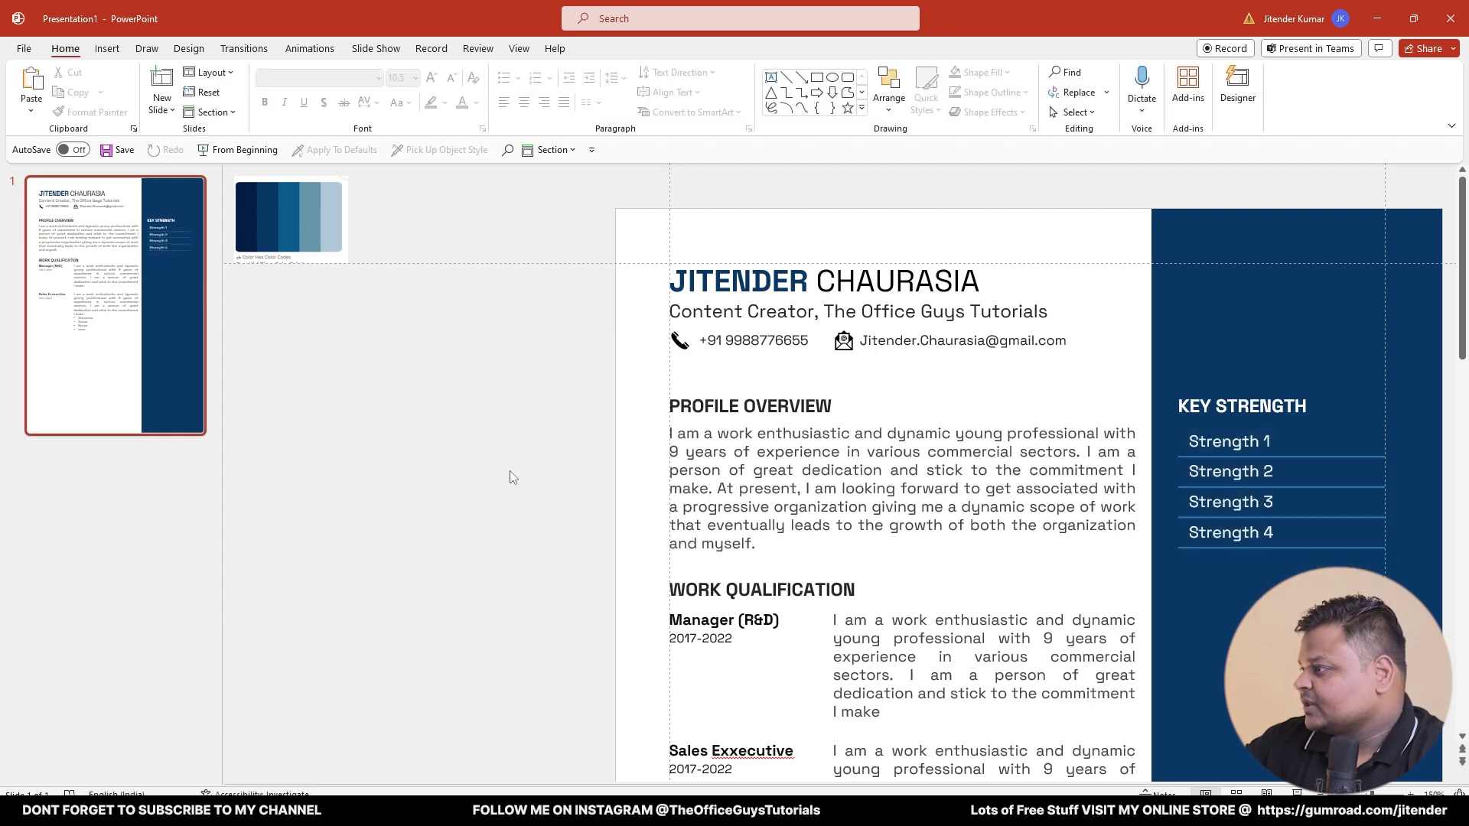
- Set the strength table's left, right, top and bottom text margins to 0 cm in Format Shape
left_click(1227, 443)
right_click(1230, 430)
left_click(1214, 442)
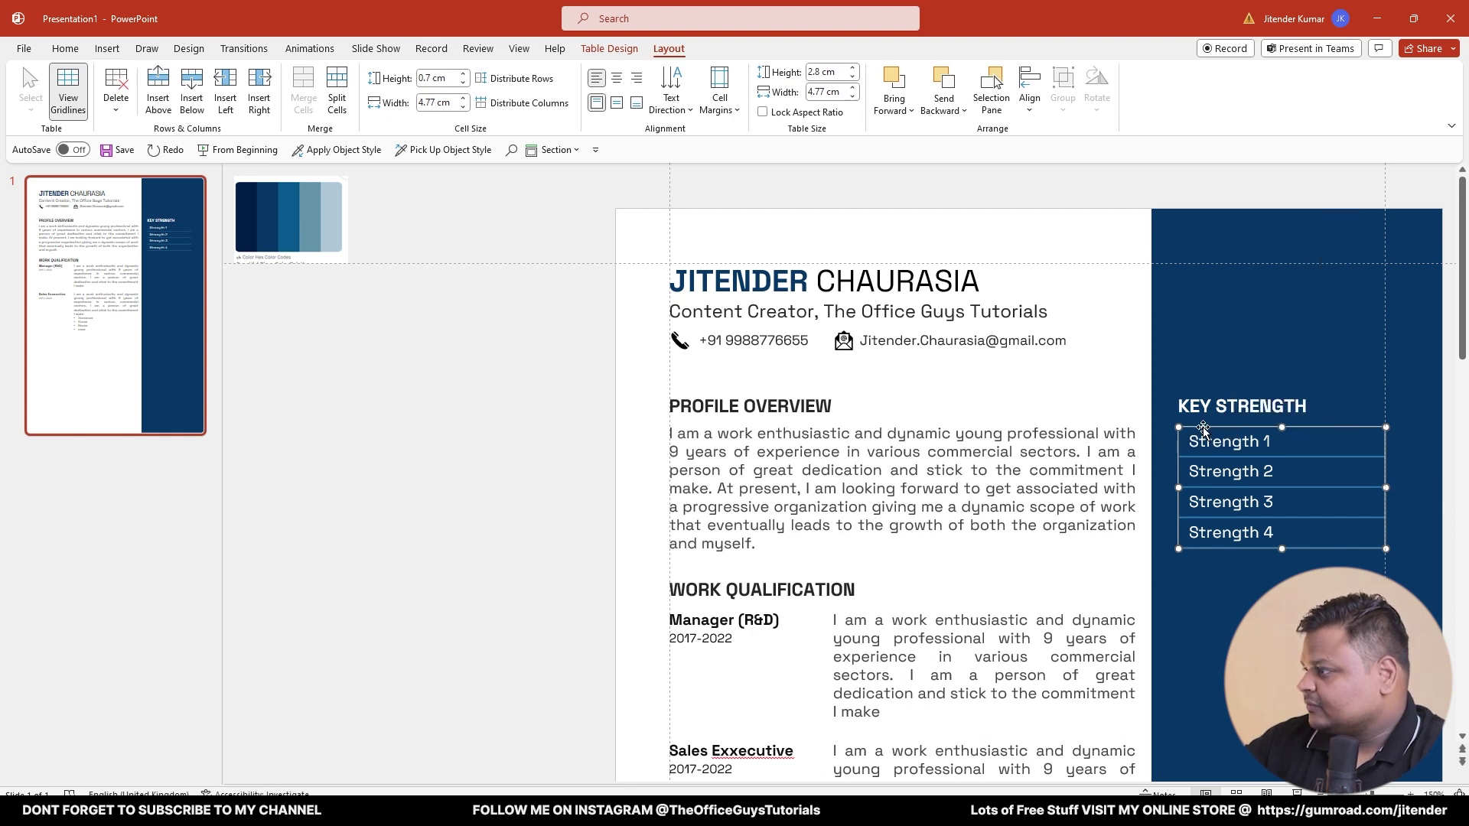
right_click(1203, 429)
left_click(1259, 394)
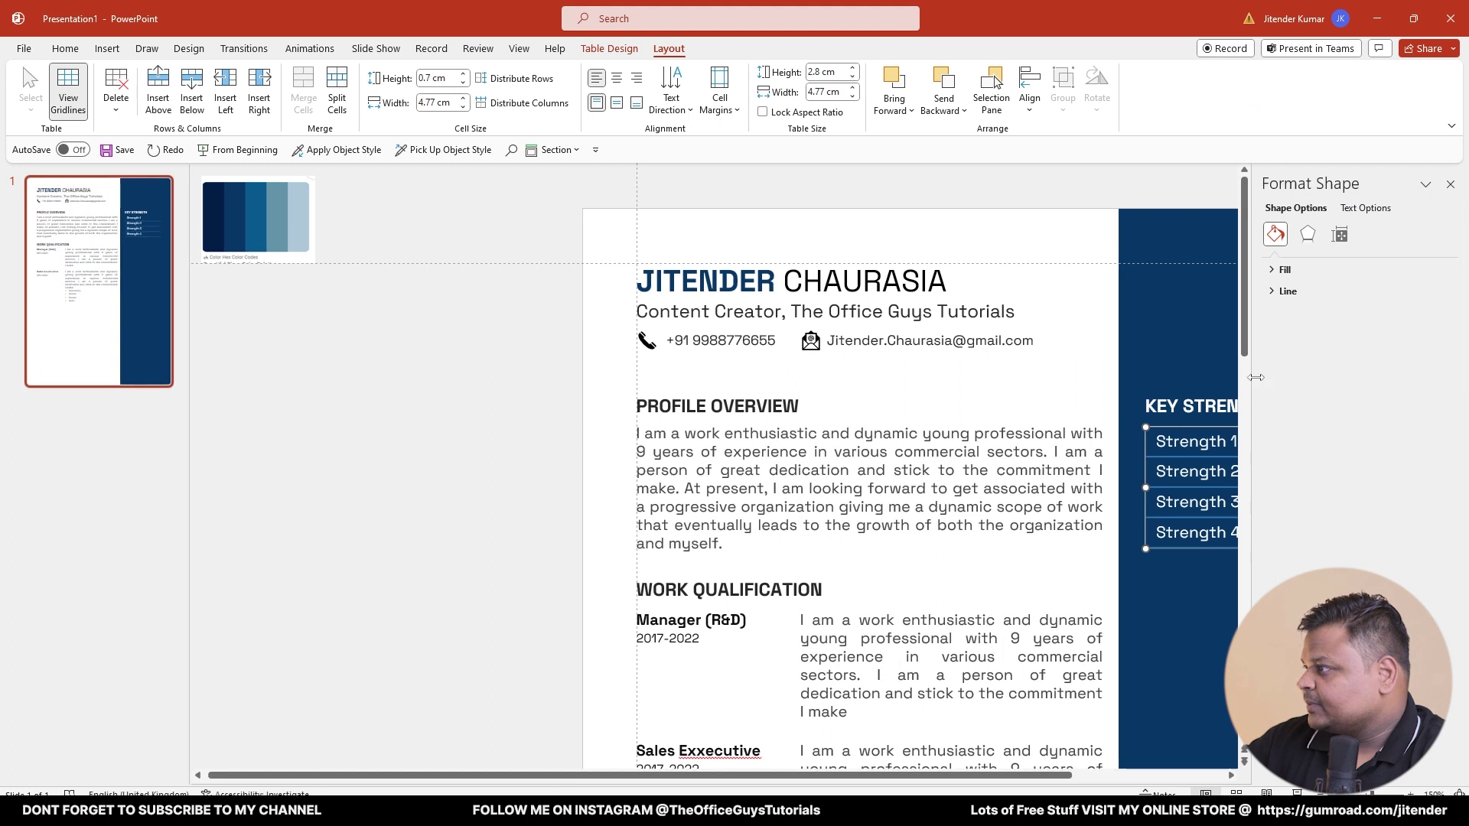
left_click(1307, 234)
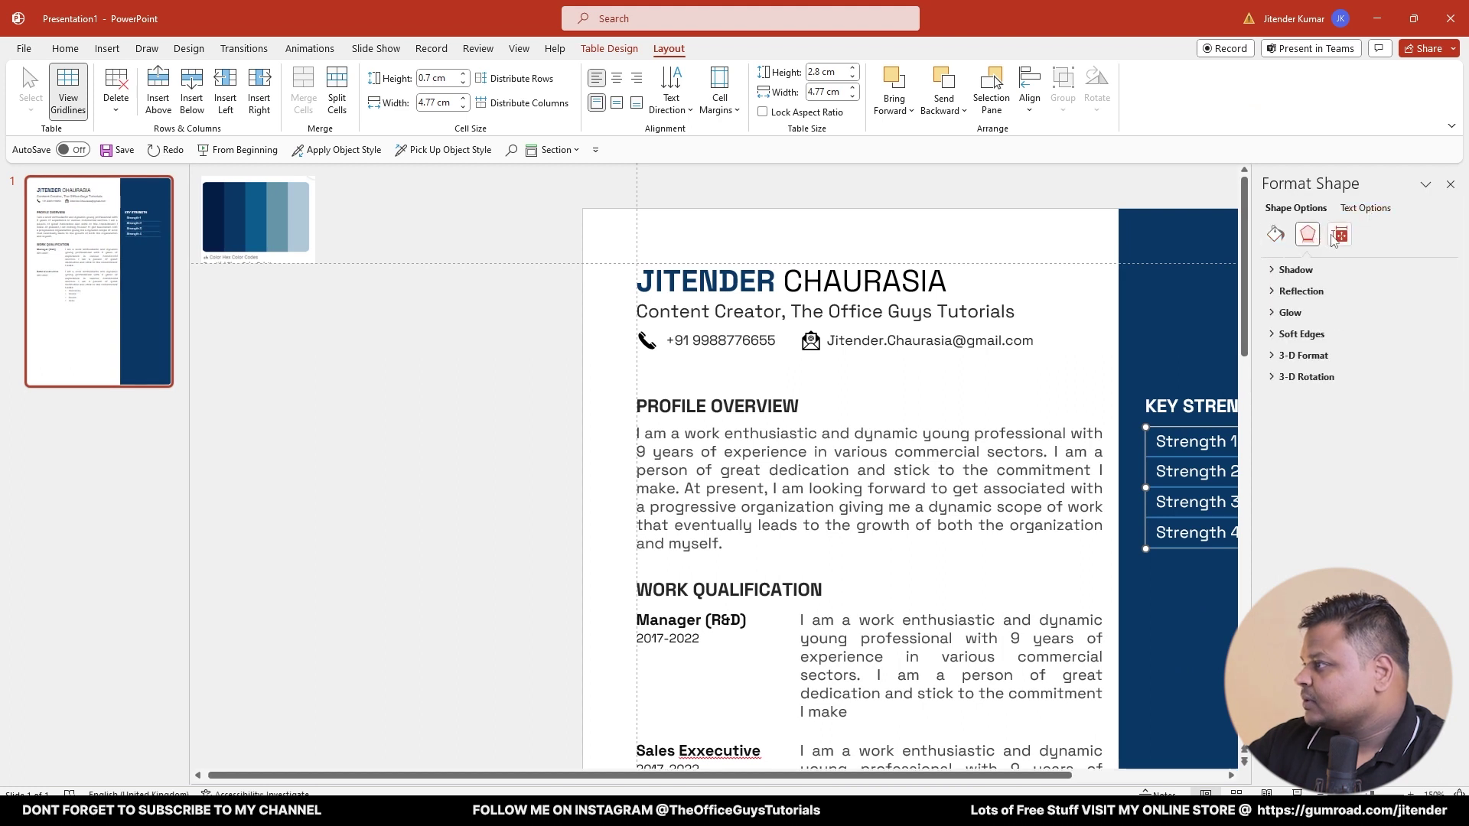
left_click(1339, 236)
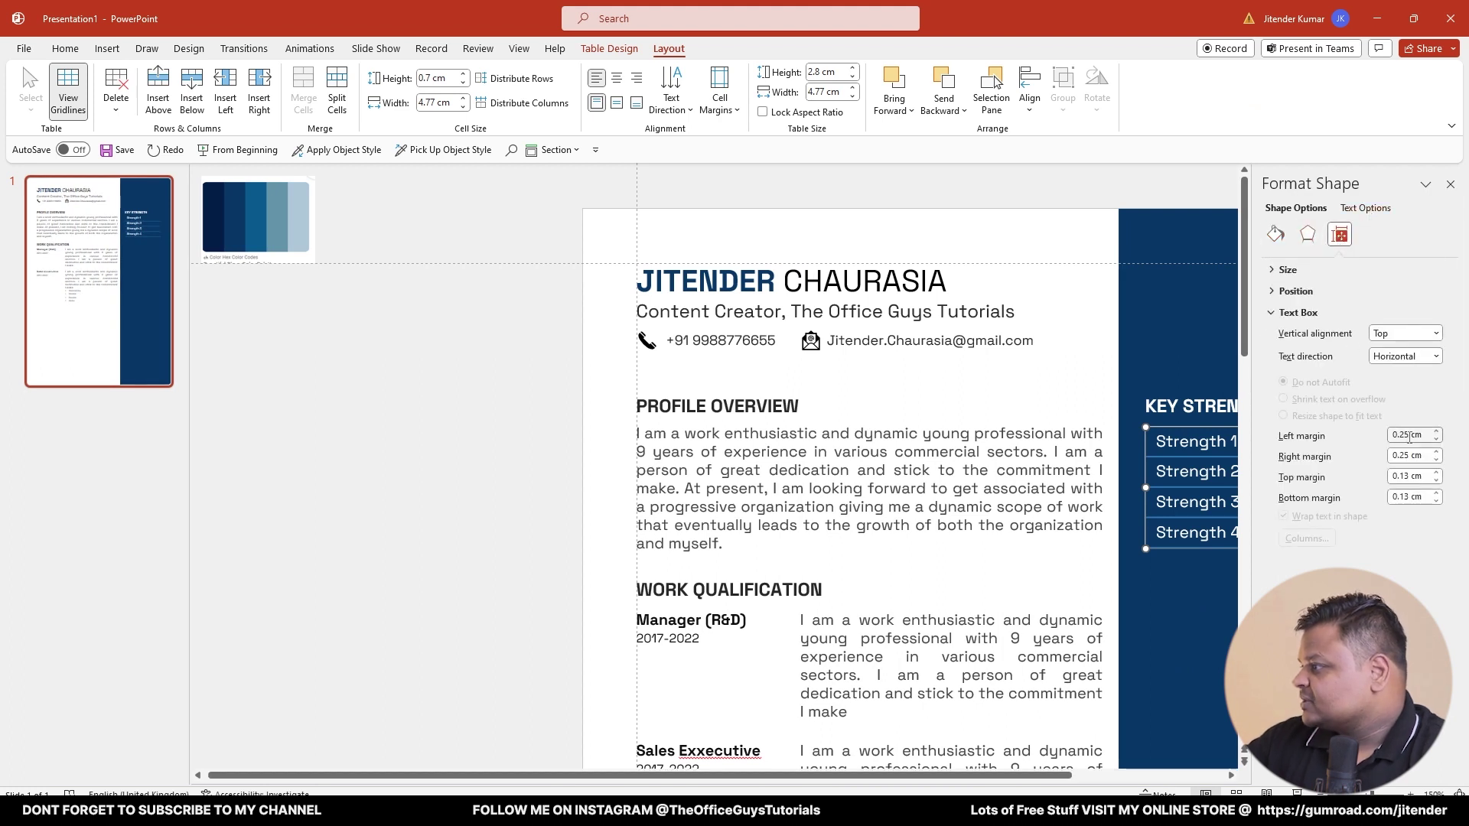
type("0")
key("Tab")
type("0")
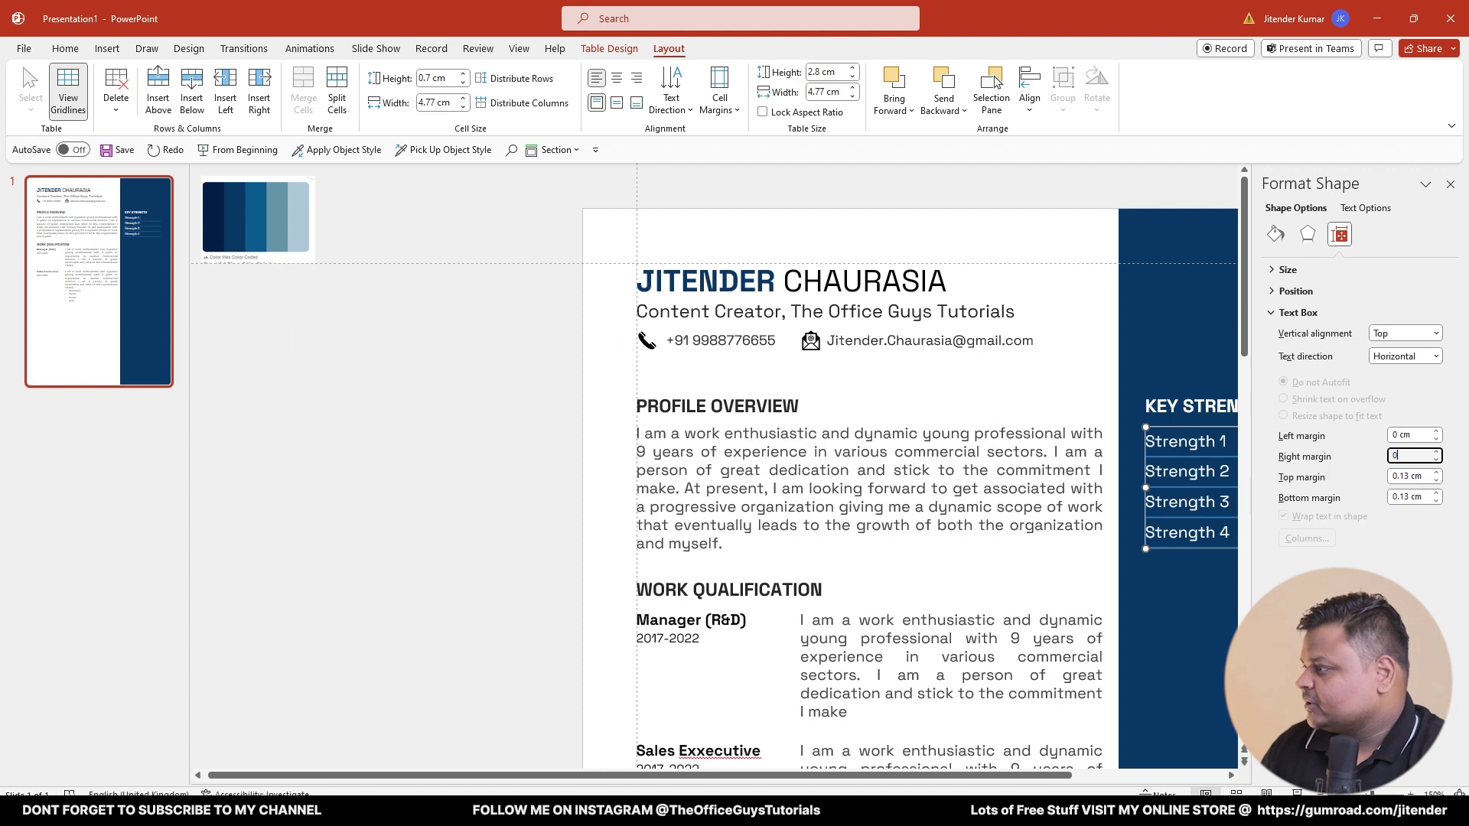
key("Tab")
type("0")
key("Tab")
type("0")
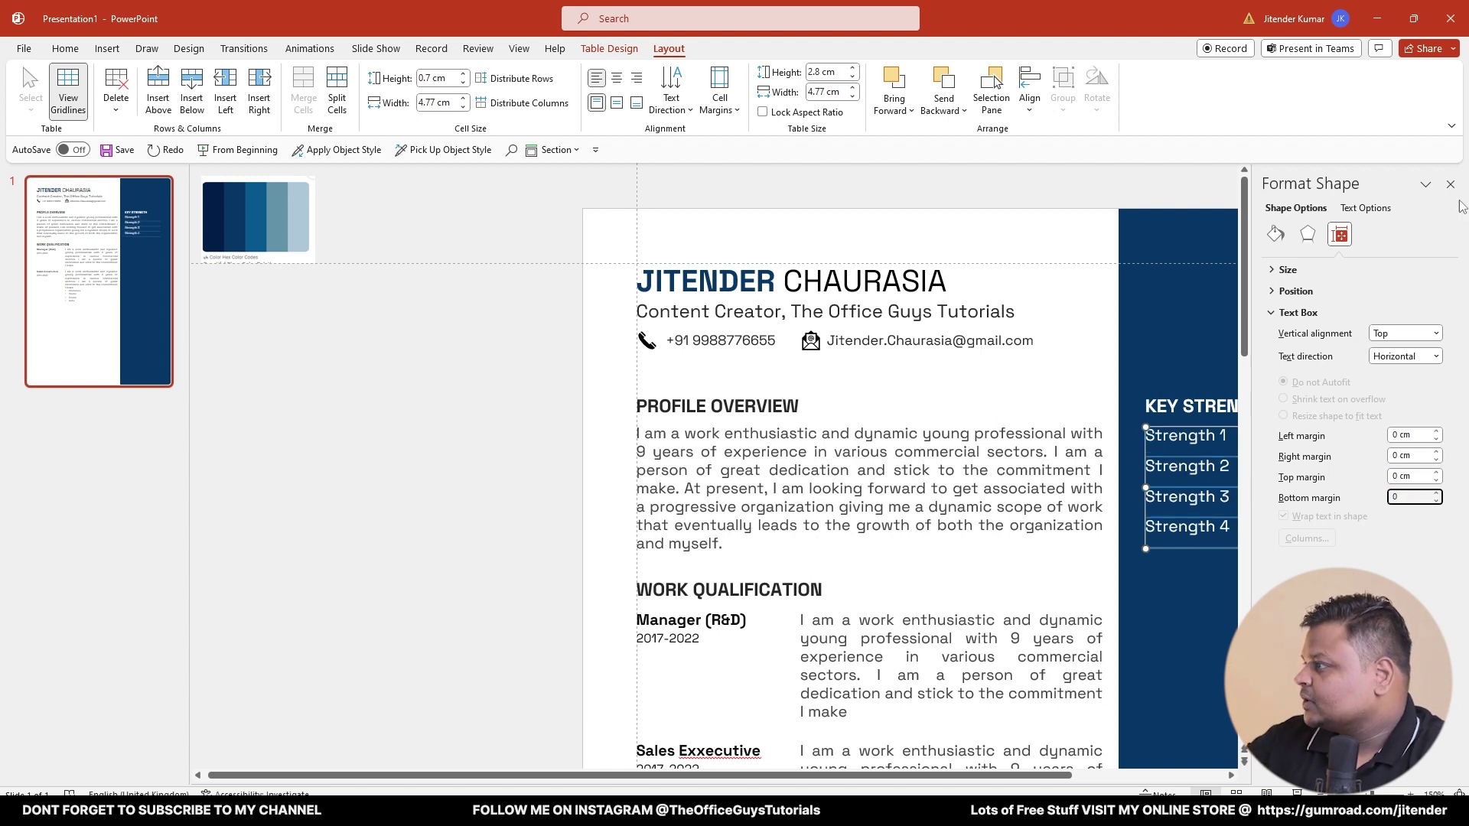
left_click(1450, 184)
left_click(480, 486)
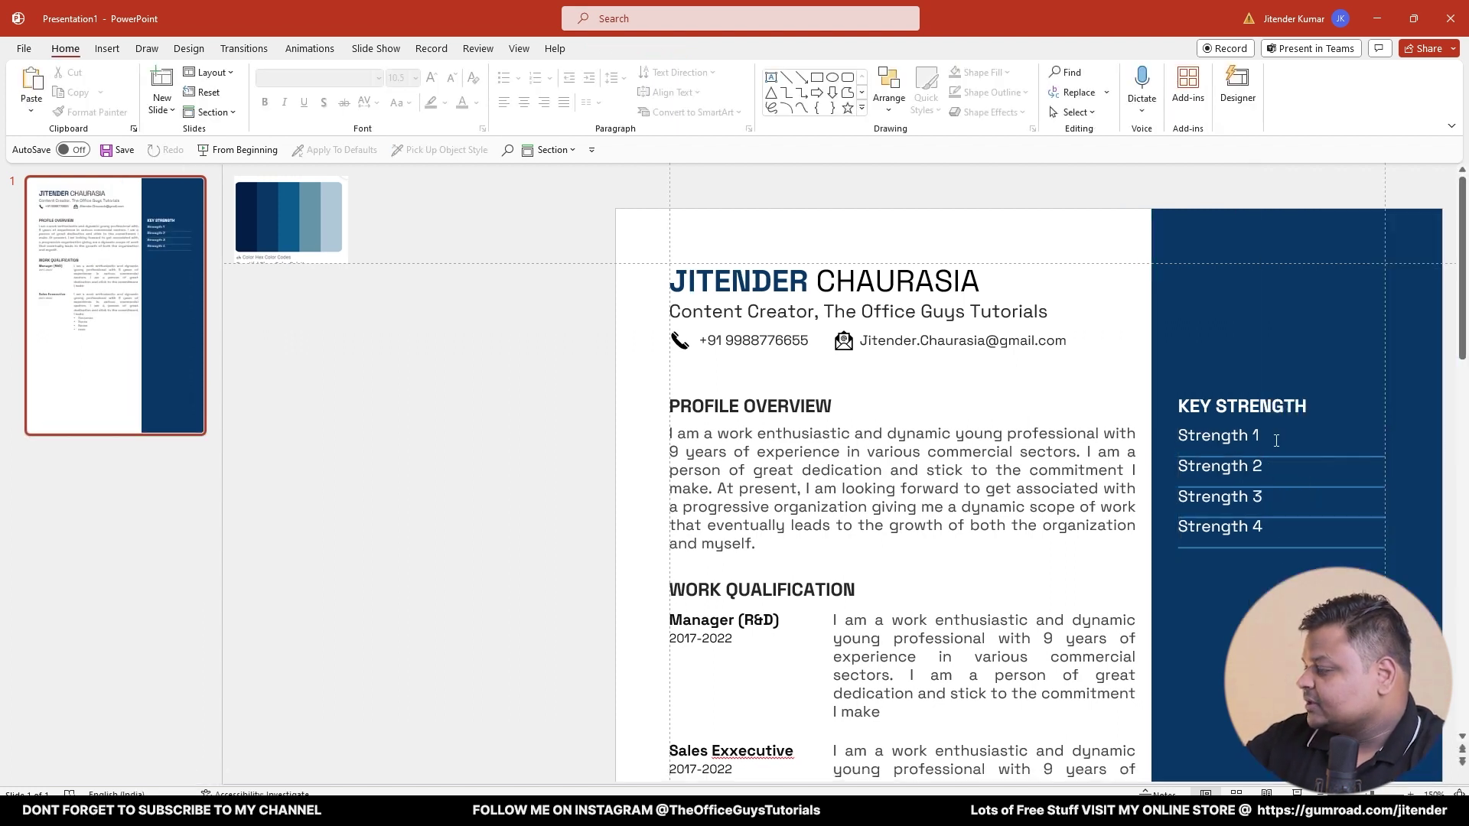
- Centre the strength text vertically within each table row
left_click(1222, 436)
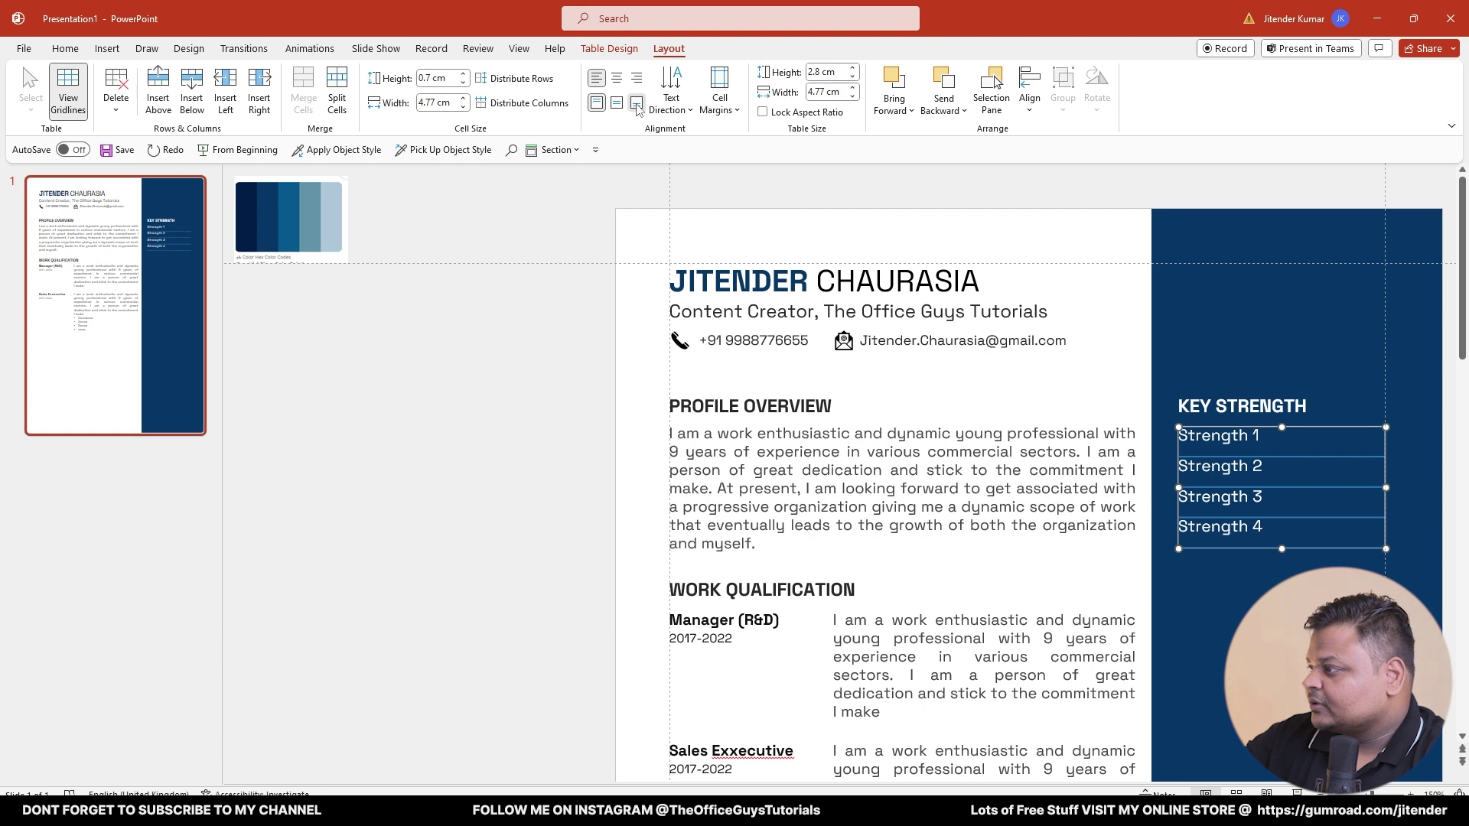
left_click(636, 103)
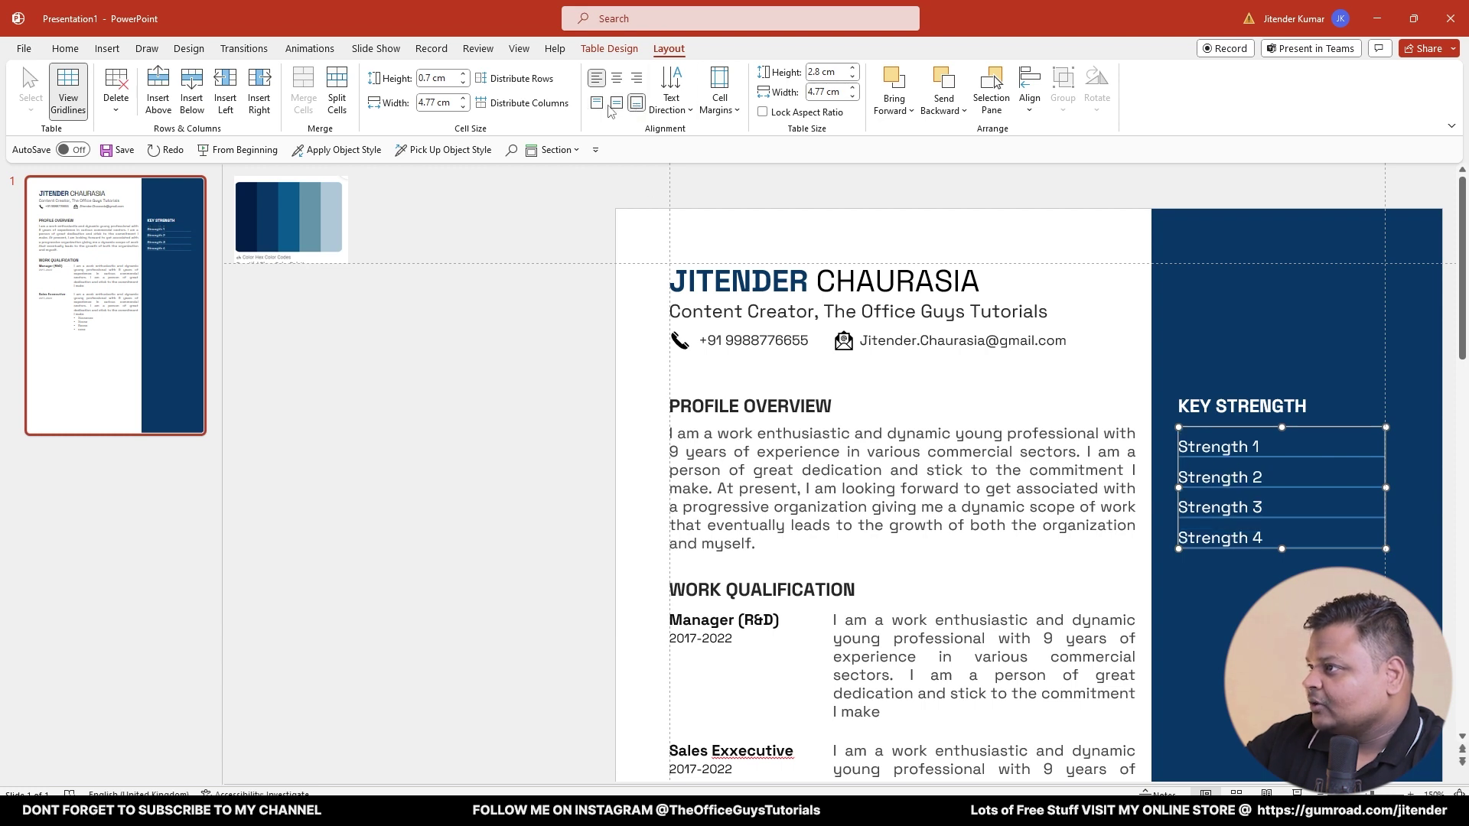
left_click(617, 104)
left_click(493, 400)
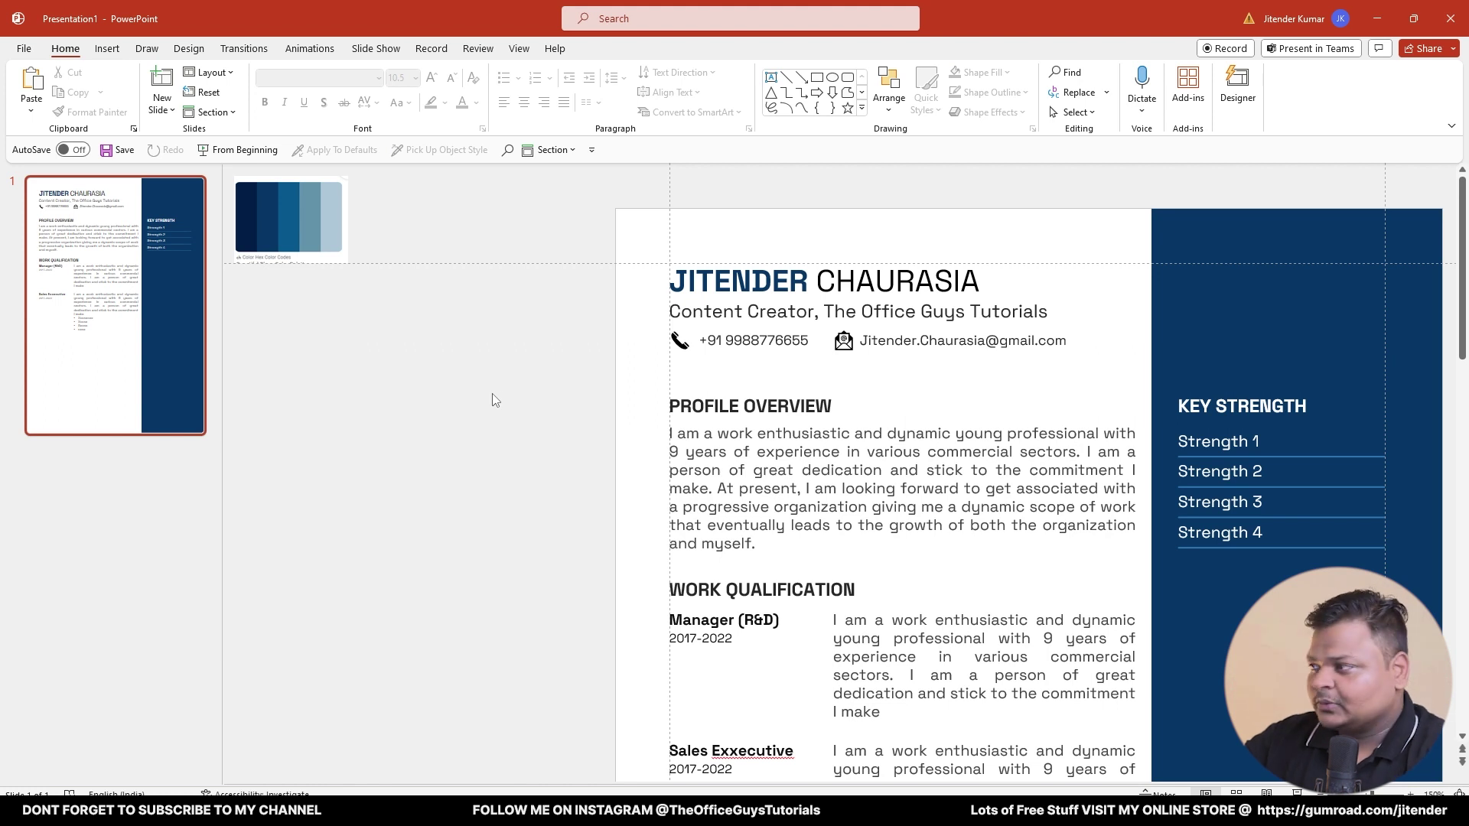
- Select the KEY STRENGTH heading with its table and Ctrl-drag a copy down the sidebar
left_click(1262, 411)
left_click(1235, 434, "shift")
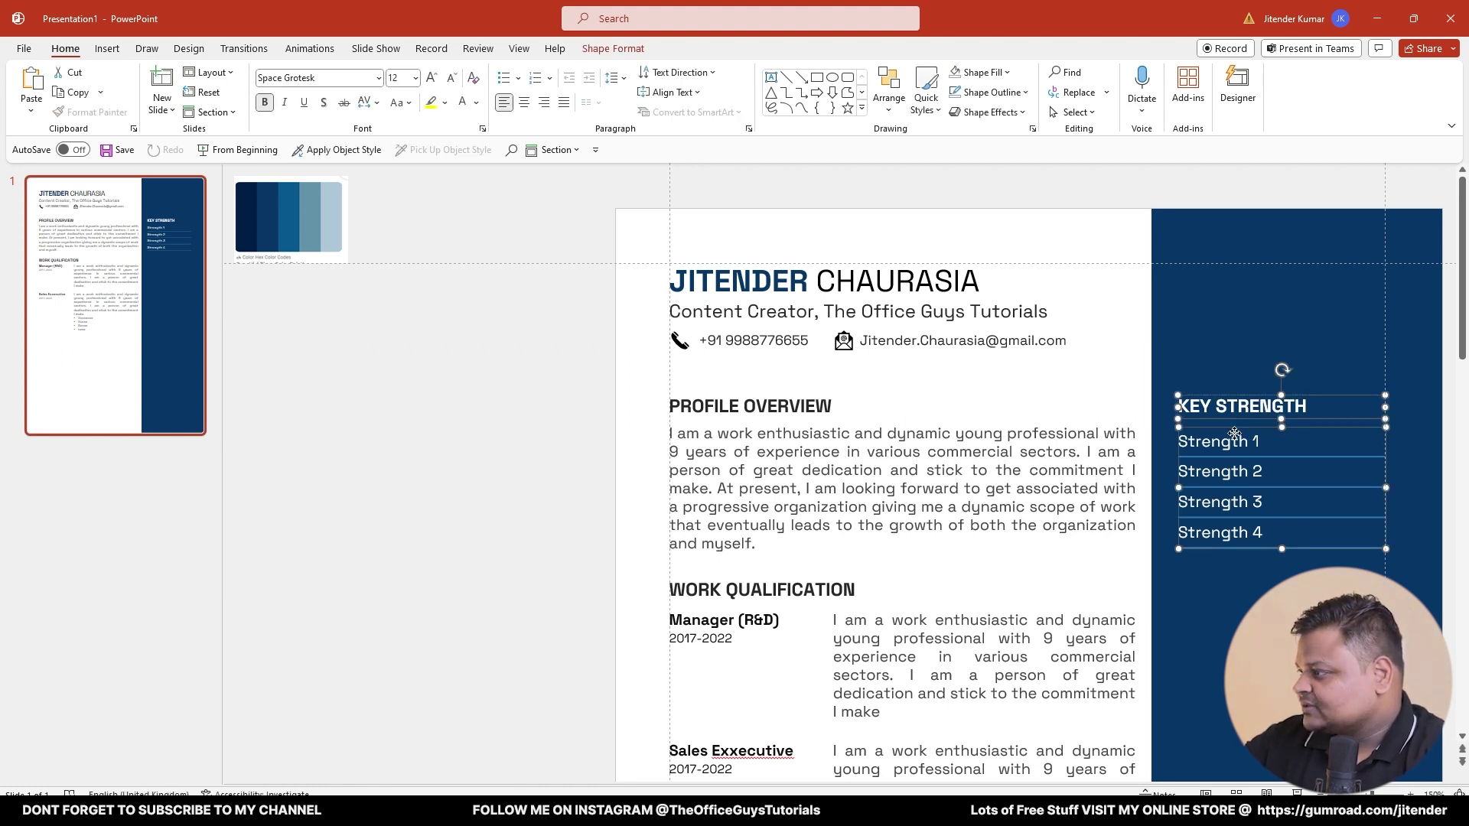
left_click_drag(1236, 429, 1236, 605)
- Drop the duplicated KEY STRENGTH section below the first and review the whole resume slide
left_click(364, 599)
scroll(1102, 468, "down", 5)
scroll(1072, 455, "up", 2)
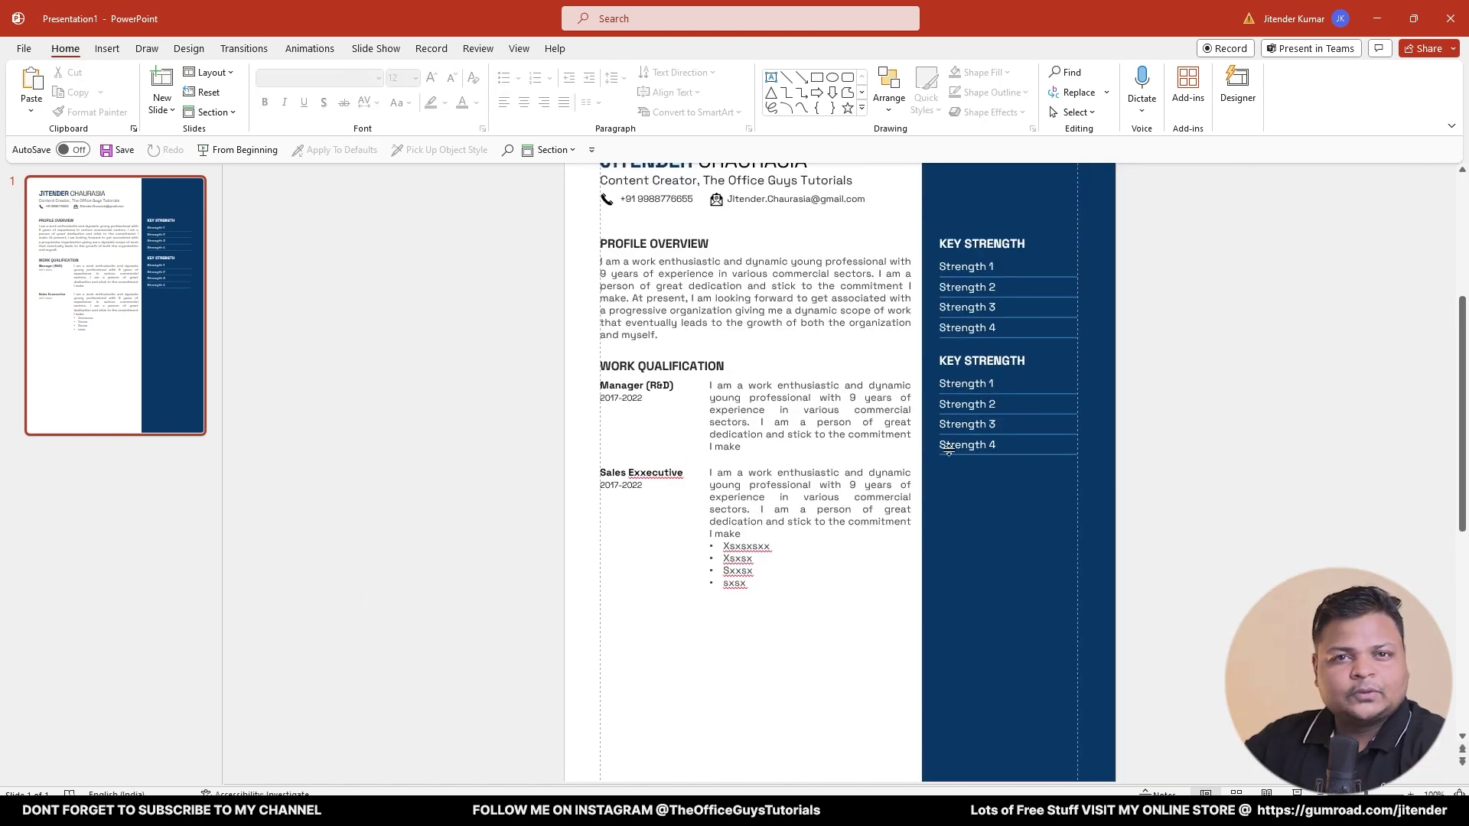
scroll(949, 450, "up", 1)
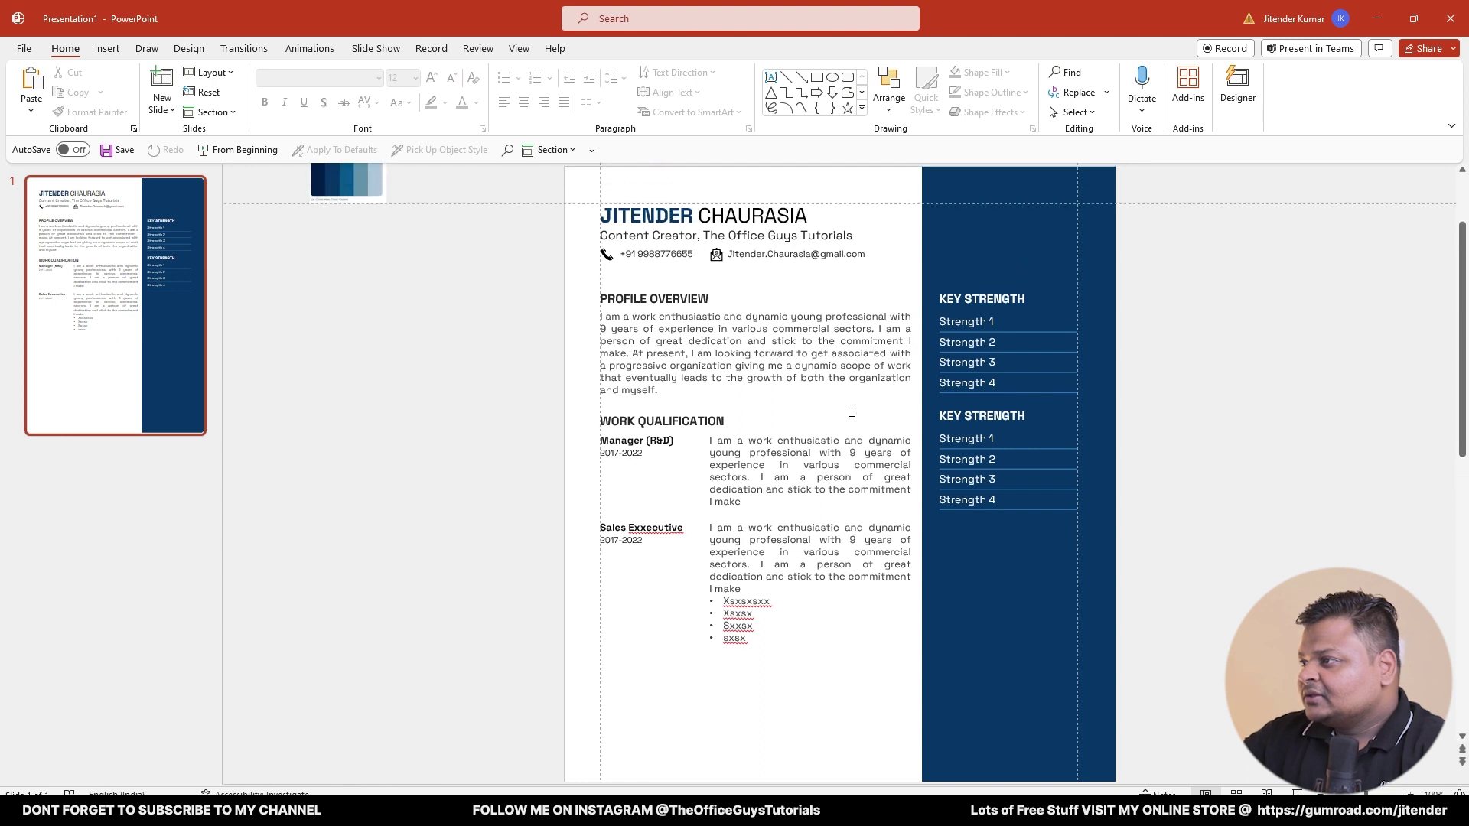
scroll(834, 392, "down", 3)
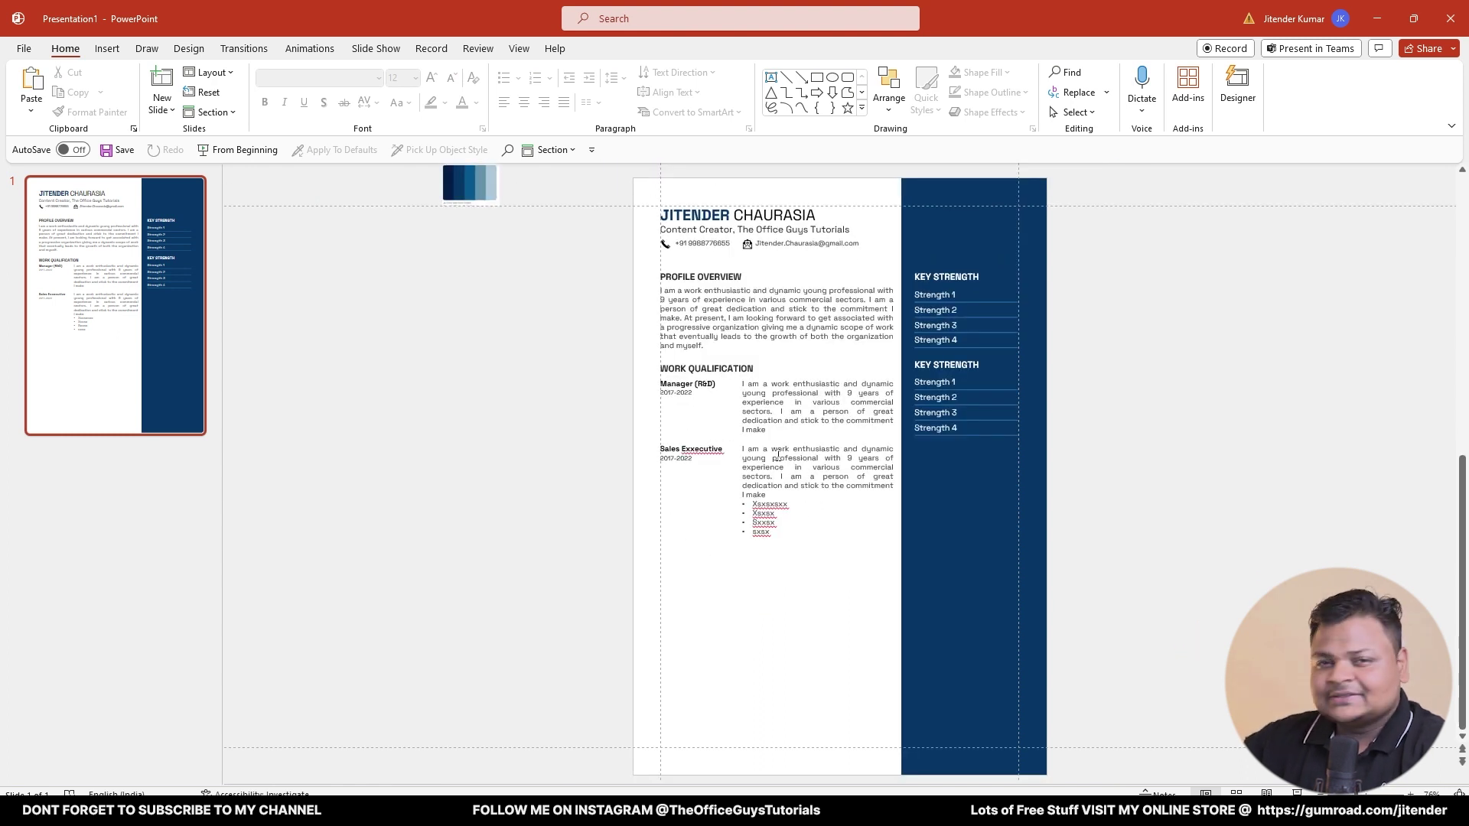